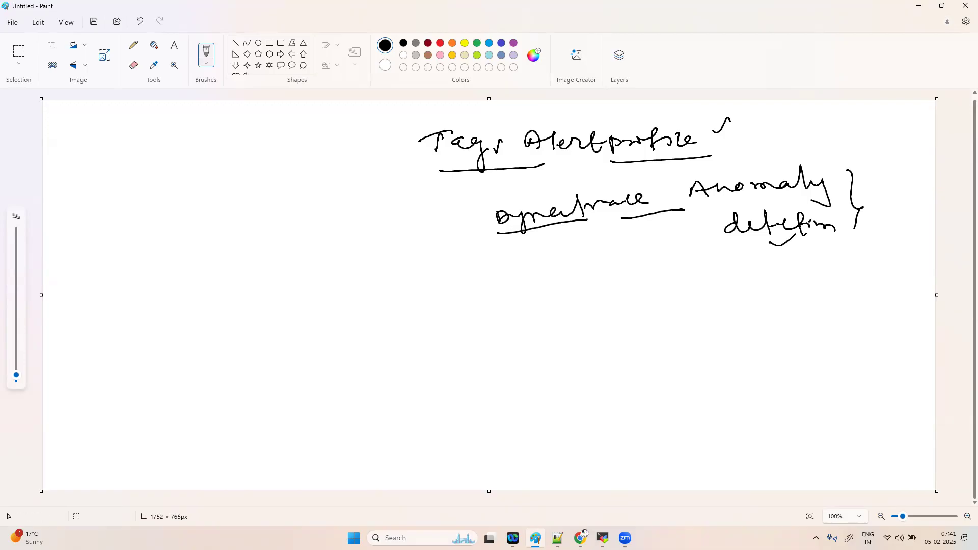
# - Handwrite 'Tag ?' at the left of the canvas and underline it
pyautogui.moveTo(89, 236); pyautogui.dragTo(87, 257)
pyautogui.moveTo(76, 252); pyautogui.dragTo(93, 234)
pyautogui.moveTo(96, 240)
pyautogui.mouseDown()
pyautogui.moveTo(101, 248)
pyautogui.moveTo(118, 238)
pyautogui.moveTo(112, 269)
pyautogui.moveTo(133, 267)
pyautogui.mouseUp()
pyautogui.moveTo(147, 233); pyautogui.dragTo(153, 243)
pyautogui.click(153, 254)
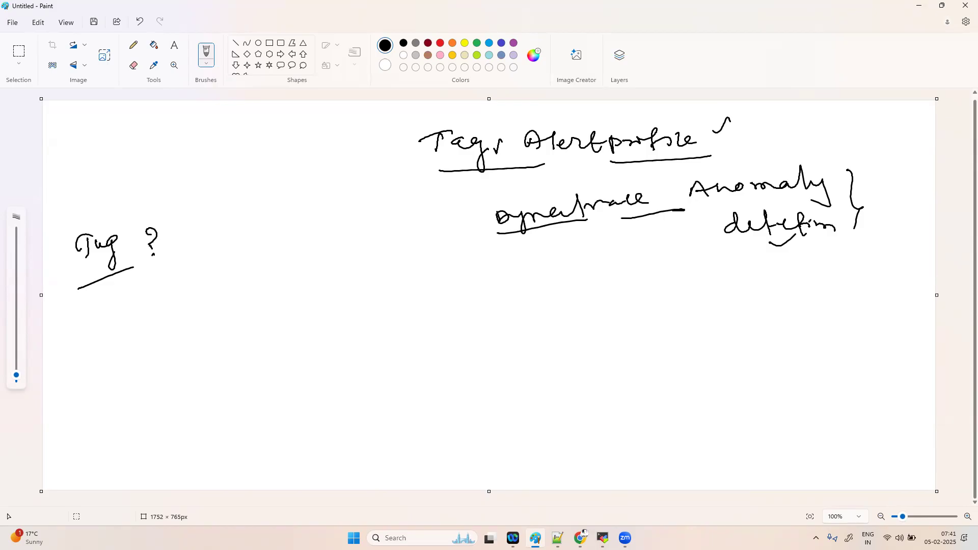
pyautogui.click(438, 46)
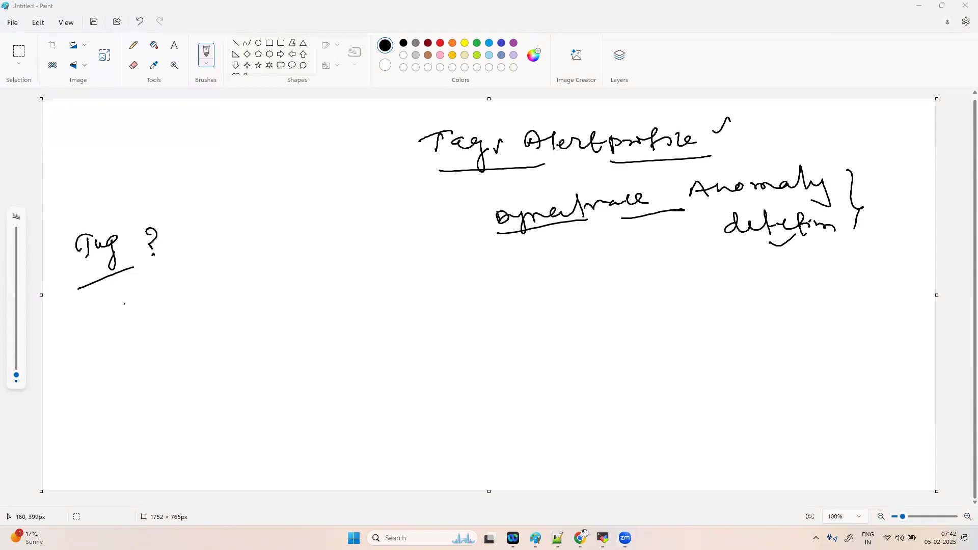
# - Write 'Key : value' under Tag, then 'env : dev/prod' with a curly brace
pyautogui.moveTo(124, 302); pyautogui.dragTo(153, 315)
pyautogui.moveTo(184, 278)
pyautogui.mouseDown()
pyautogui.moveTo(192, 297)
pyautogui.moveTo(224, 276)
pyautogui.moveTo(235, 294)
pyautogui.mouseUp()
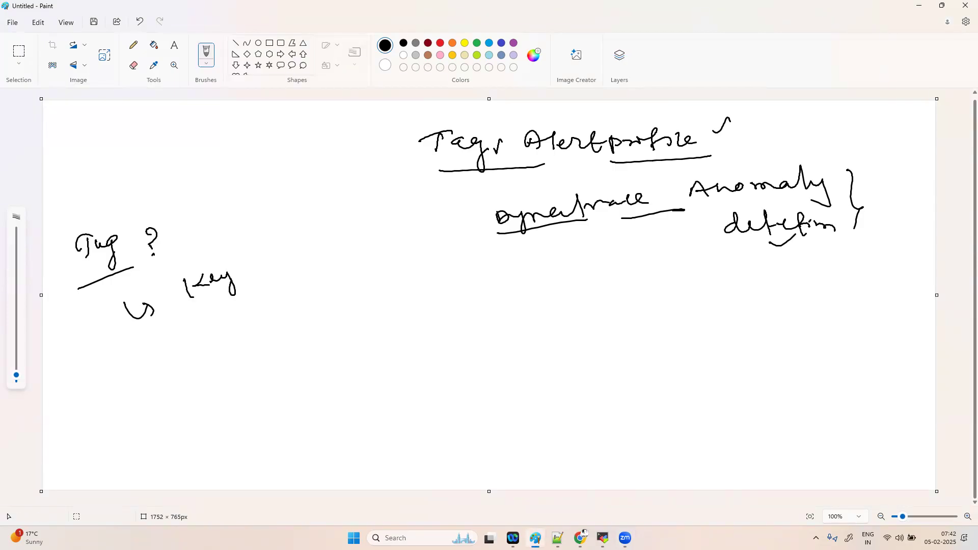
pyautogui.moveTo(257, 260)
pyautogui.mouseDown()
pyautogui.moveTo(305, 238)
pyautogui.moveTo(348, 235)
pyautogui.mouseUp()
pyautogui.moveTo(243, 266); pyautogui.dragTo(257, 286)
pyautogui.moveTo(212, 355)
pyautogui.mouseDown()
pyautogui.moveTo(245, 348)
pyautogui.moveTo(256, 331)
pyautogui.mouseUp()
pyautogui.moveTo(281, 330); pyautogui.dragTo(275, 326)
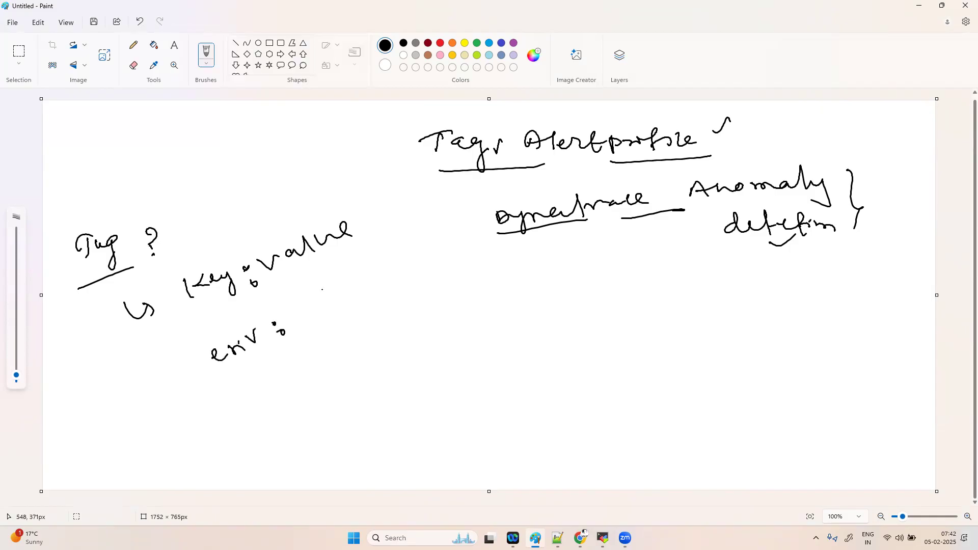
pyautogui.moveTo(326, 295)
pyautogui.mouseDown()
pyautogui.moveTo(336, 300)
pyautogui.moveTo(358, 278)
pyautogui.mouseUp()
pyautogui.moveTo(338, 327)
pyautogui.mouseDown()
pyautogui.moveTo(339, 343)
pyautogui.moveTo(348, 331)
pyautogui.mouseUp()
pyautogui.moveTo(352, 332)
pyautogui.mouseDown()
pyautogui.moveTo(377, 316)
pyautogui.moveTo(365, 350)
pyautogui.moveTo(385, 343)
pyautogui.moveTo(389, 351)
pyautogui.mouseUp()
pyautogui.moveTo(373, 258); pyautogui.dragTo(406, 349)
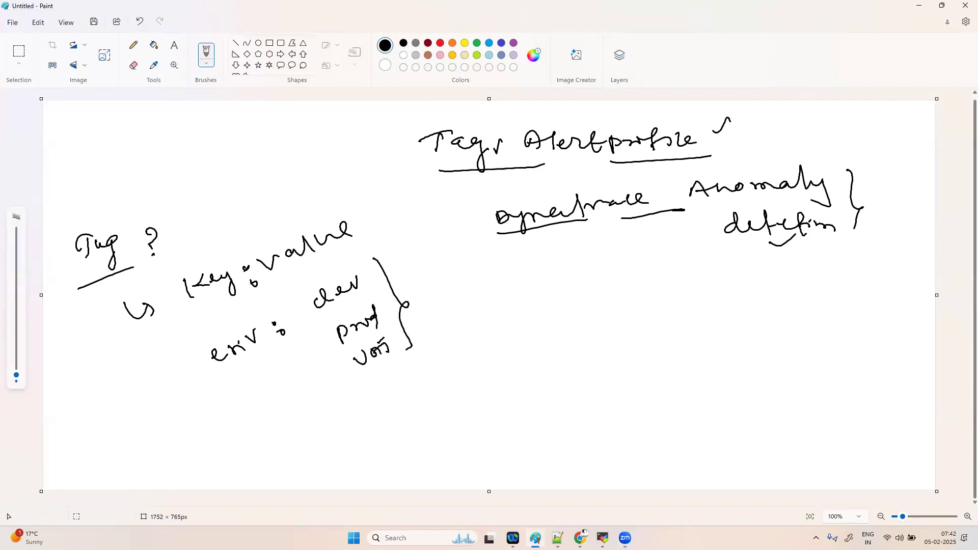
# - Write 'application : API / Feeder' below the env notes, underlining Feeder
pyautogui.moveTo(465, 366)
pyautogui.mouseDown()
pyautogui.moveTo(560, 357)
pyautogui.moveTo(577, 332)
pyautogui.moveTo(609, 341)
pyautogui.moveTo(694, 312)
pyautogui.moveTo(708, 326)
pyautogui.moveTo(723, 305)
pyautogui.mouseUp()
pyautogui.click(628, 329)
pyautogui.click(634, 343)
pyautogui.moveTo(720, 322); pyautogui.dragTo(729, 320)
pyautogui.moveTo(683, 364); pyautogui.dragTo(718, 353)
pyautogui.moveTo(724, 359)
pyautogui.mouseDown()
pyautogui.moveTo(730, 347)
pyautogui.moveTo(755, 358)
pyautogui.moveTo(761, 328)
pyautogui.mouseUp()
pyautogui.moveTo(752, 344)
pyautogui.mouseDown()
pyautogui.moveTo(796, 321)
pyautogui.moveTo(824, 332)
pyautogui.mouseUp()
pyautogui.moveTo(770, 371); pyautogui.dragTo(808, 358)
# - Underline application and its values, and add an arrow to 'entity'
pyautogui.moveTo(492, 388); pyautogui.dragTo(566, 369)
pyautogui.moveTo(685, 334); pyautogui.dragTo(726, 321)
pyautogui.moveTo(697, 376); pyautogui.dragTo(744, 360)
pyautogui.moveTo(794, 362); pyautogui.dragTo(810, 355)
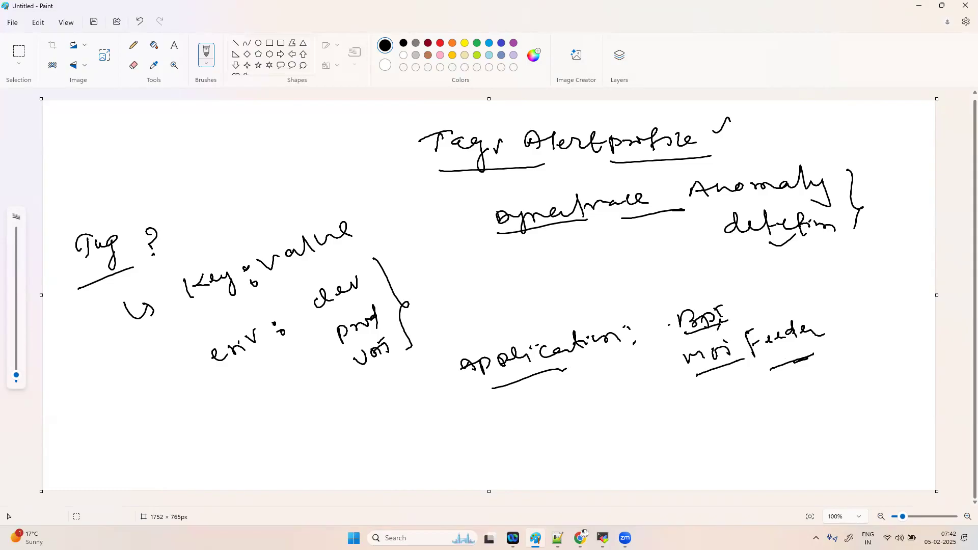
pyautogui.moveTo(387, 414); pyautogui.dragTo(412, 436)
pyautogui.moveTo(468, 423)
pyautogui.mouseDown()
pyautogui.moveTo(515, 412)
pyautogui.moveTo(546, 431)
pyautogui.mouseUp()
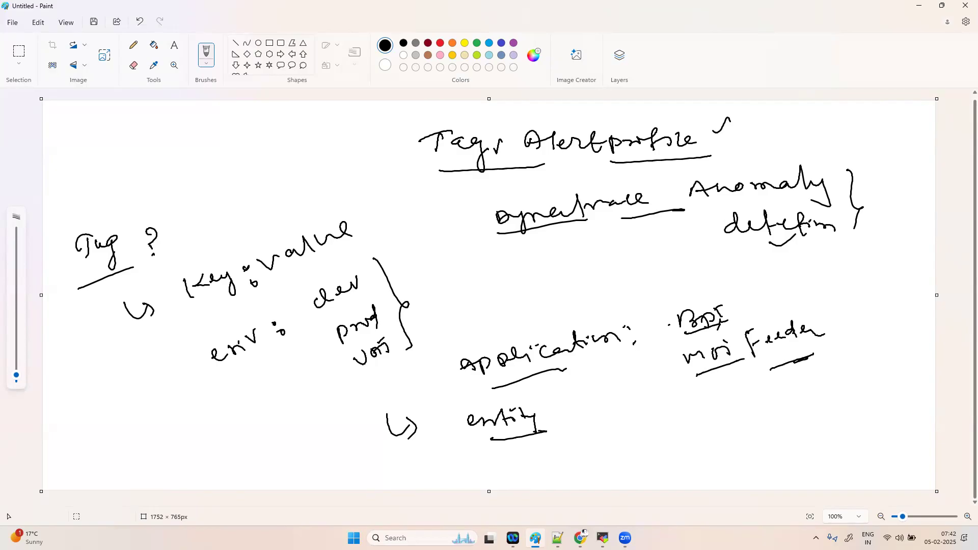
# - Draw an arrow from 'Tag ?' up to 'Filter the data', underlining 'data'
pyautogui.moveTo(120, 209)
pyautogui.mouseDown()
pyautogui.moveTo(166, 181)
pyautogui.moveTo(181, 189)
pyautogui.moveTo(220, 150)
pyautogui.moveTo(239, 161)
pyautogui.moveTo(268, 136)
pyautogui.moveTo(352, 118)
pyautogui.mouseUp()
pyautogui.moveTo(295, 157)
pyautogui.mouseDown()
pyautogui.moveTo(293, 167)
pyautogui.moveTo(348, 146)
pyautogui.mouseUp()
pyautogui.moveTo(301, 179); pyautogui.dragTo(353, 159)
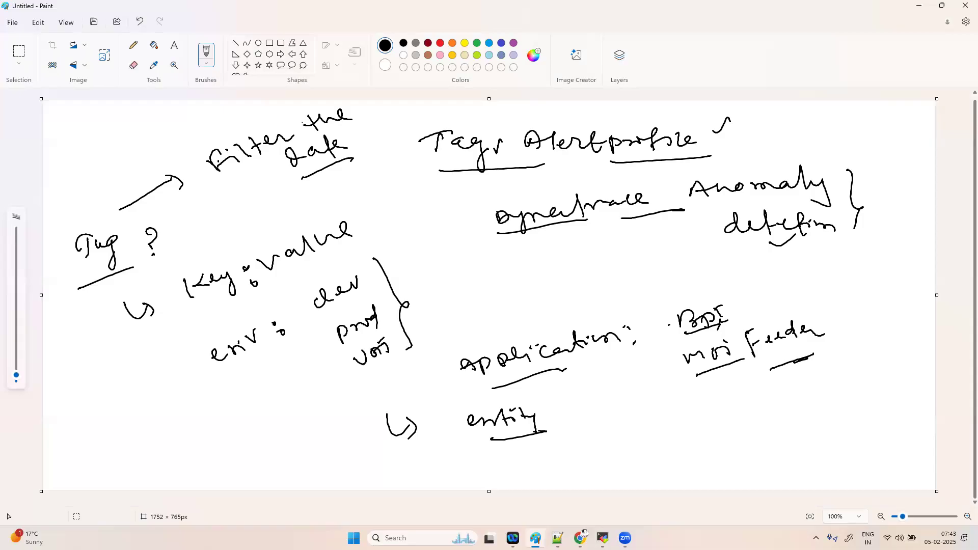
# - Draw a right arrow after 'Tag ?' pointing to 'create a rule', underlining 'rule'
pyautogui.moveTo(179, 243); pyautogui.dragTo(210, 229)
pyautogui.moveTo(200, 224)
pyautogui.mouseDown()
pyautogui.moveTo(216, 236)
pyautogui.moveTo(206, 250)
pyautogui.mouseUp()
pyautogui.moveTo(257, 206); pyautogui.dragTo(407, 166)
pyautogui.moveTo(365, 190); pyautogui.dragTo(410, 176)
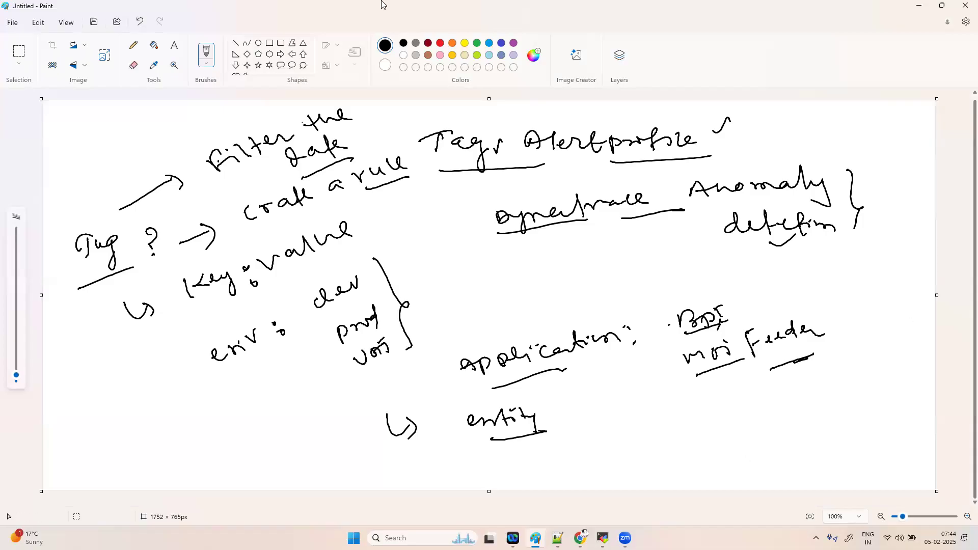
# - Start a new blank image, discarding the unsaved notes
pyautogui.click(12, 23)
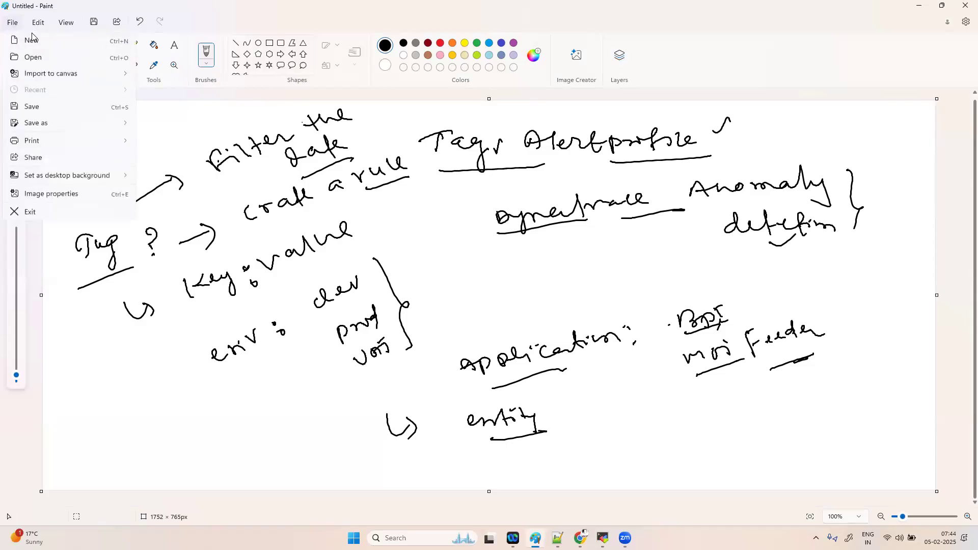
pyautogui.click(26, 36)
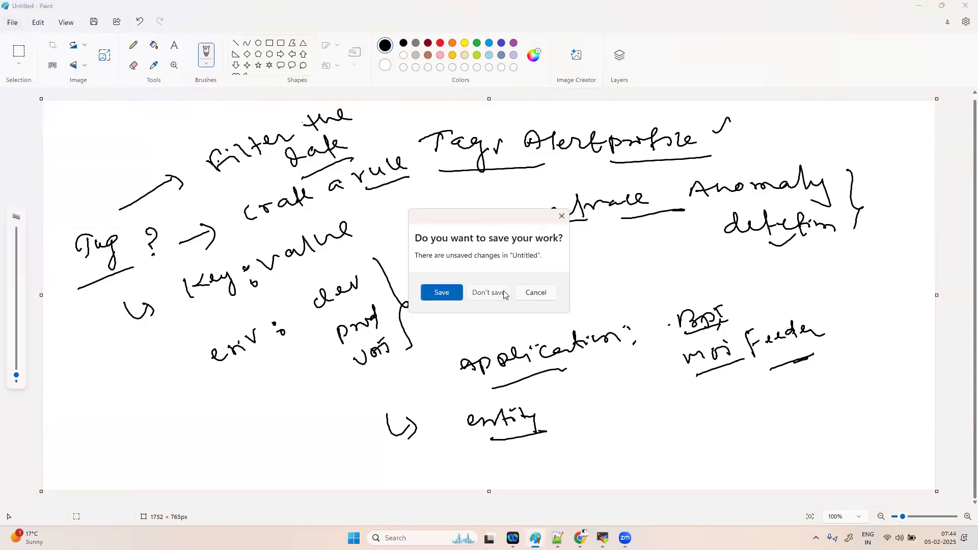
pyautogui.click(504, 294)
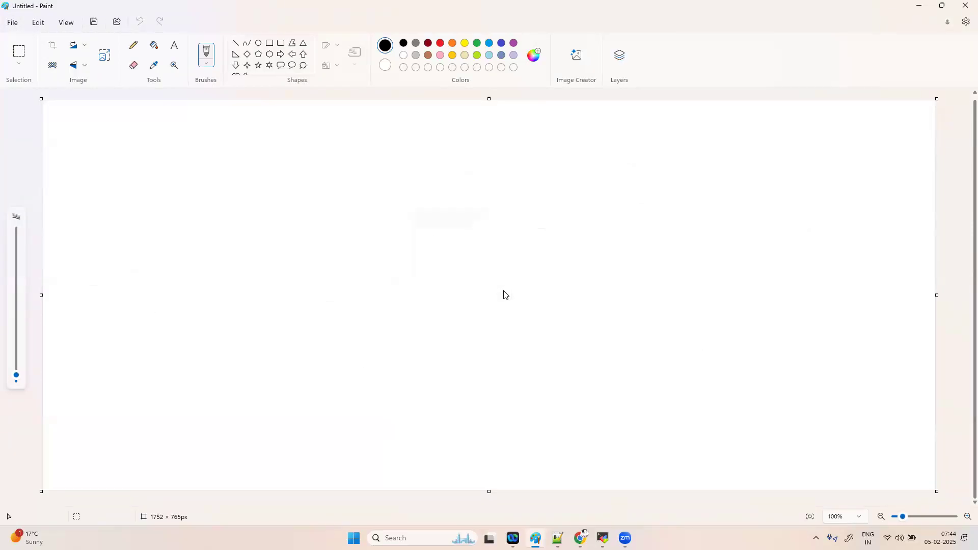
# - Handwrite a circled 1 followed by 'Manual Tag'
pyautogui.moveTo(100, 163)
pyautogui.mouseDown()
pyautogui.moveTo(104, 180)
pyautogui.moveTo(106, 156)
pyautogui.mouseUp()
pyautogui.moveTo(104, 163)
pyautogui.mouseDown()
pyautogui.moveTo(203, 178)
pyautogui.moveTo(248, 168)
pyautogui.mouseUp()
pyautogui.moveTo(264, 167); pyautogui.dragTo(278, 174)
pyautogui.click(279, 168)
pyautogui.moveTo(312, 155); pyautogui.dragTo(318, 173)
pyautogui.moveTo(304, 162)
pyautogui.mouseDown()
pyautogui.moveTo(320, 153)
pyautogui.moveTo(353, 172)
pyautogui.mouseUp()
# - Handwrite a circled 2 with 'Automatic Applied Tags', and draw an arrow right of Manual Tag
pyautogui.moveTo(102, 246); pyautogui.dragTo(111, 251)
pyautogui.moveTo(102, 235); pyautogui.dragTo(111, 240)
pyautogui.moveTo(163, 253)
pyautogui.mouseDown()
pyautogui.moveTo(188, 242)
pyautogui.moveTo(206, 256)
pyautogui.moveTo(268, 229)
pyautogui.moveTo(277, 251)
pyautogui.mouseUp()
pyautogui.moveTo(269, 243); pyautogui.dragTo(458, 236)
pyautogui.moveTo(457, 237); pyautogui.dragTo(475, 218)
pyautogui.moveTo(507, 216)
pyautogui.mouseDown()
pyautogui.moveTo(509, 236)
pyautogui.moveTo(517, 215)
pyautogui.mouseUp()
pyautogui.moveTo(527, 222)
pyautogui.mouseDown()
pyautogui.moveTo(519, 228)
pyautogui.moveTo(538, 222)
pyautogui.mouseUp()
pyautogui.moveTo(539, 223)
pyautogui.mouseDown()
pyautogui.moveTo(538, 244)
pyautogui.moveTo(560, 241)
pyautogui.mouseUp()
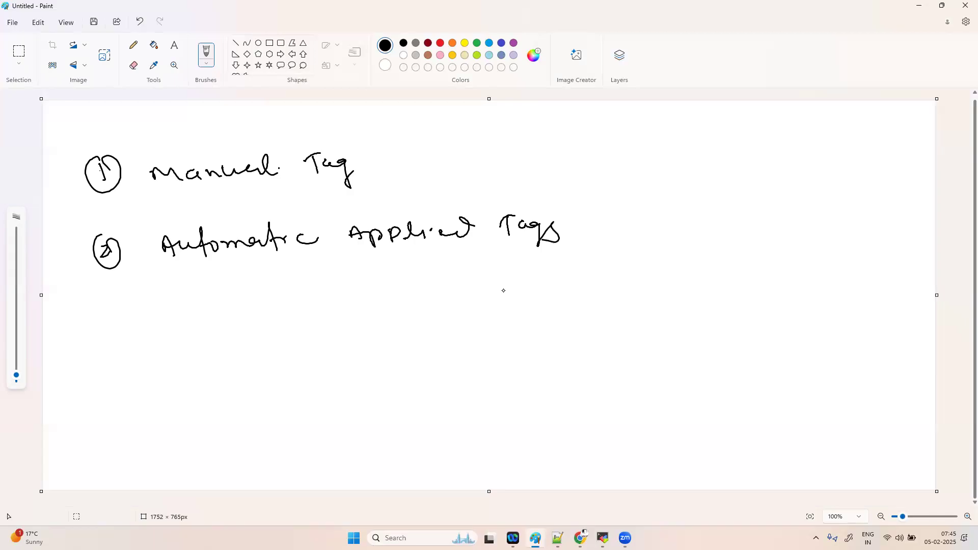
pyautogui.moveTo(588, 162)
pyautogui.mouseDown()
pyautogui.moveTo(642, 148)
pyautogui.moveTo(646, 170)
pyautogui.mouseUp()
pyautogui.moveTo(697, 140)
pyautogui.mouseDown()
pyautogui.moveTo(703, 152)
pyautogui.moveTo(751, 133)
pyautogui.mouseUp()
# - Write an underlined '1000' after the arrow with a HOST entry below it
pyautogui.moveTo(702, 166); pyautogui.dragTo(766, 153)
pyautogui.click(692, 172)
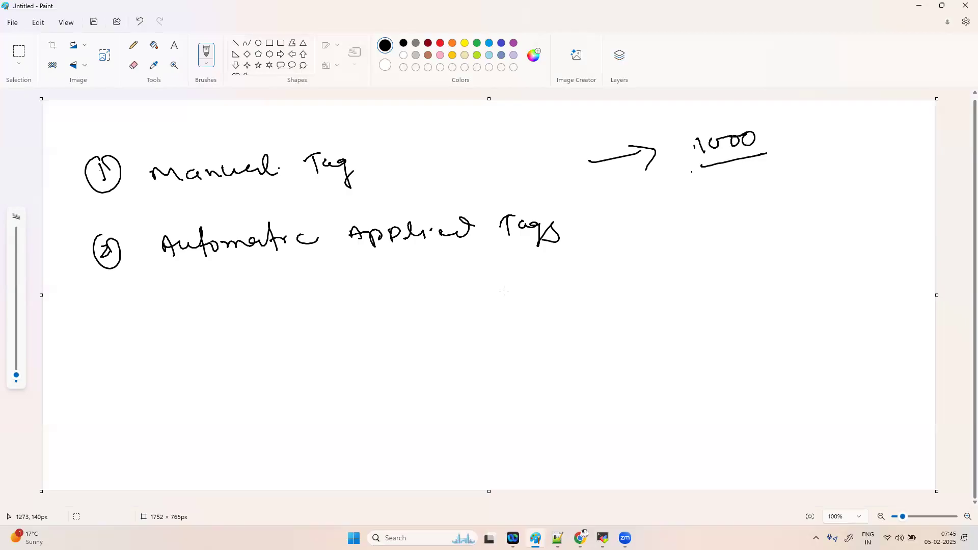
pyautogui.moveTo(666, 196); pyautogui.dragTo(679, 198)
pyautogui.moveTo(695, 201); pyautogui.dragTo(683, 213)
pyautogui.moveTo(722, 185); pyautogui.dragTo(734, 194)
pyautogui.moveTo(741, 180)
pyautogui.mouseDown()
pyautogui.moveTo(745, 195)
pyautogui.moveTo(770, 174)
pyautogui.moveTo(770, 192)
pyautogui.mouseUp()
pyautogui.moveTo(788, 173)
pyautogui.mouseDown()
pyautogui.moveTo(790, 187)
pyautogui.moveTo(799, 169)
pyautogui.mouseUp()
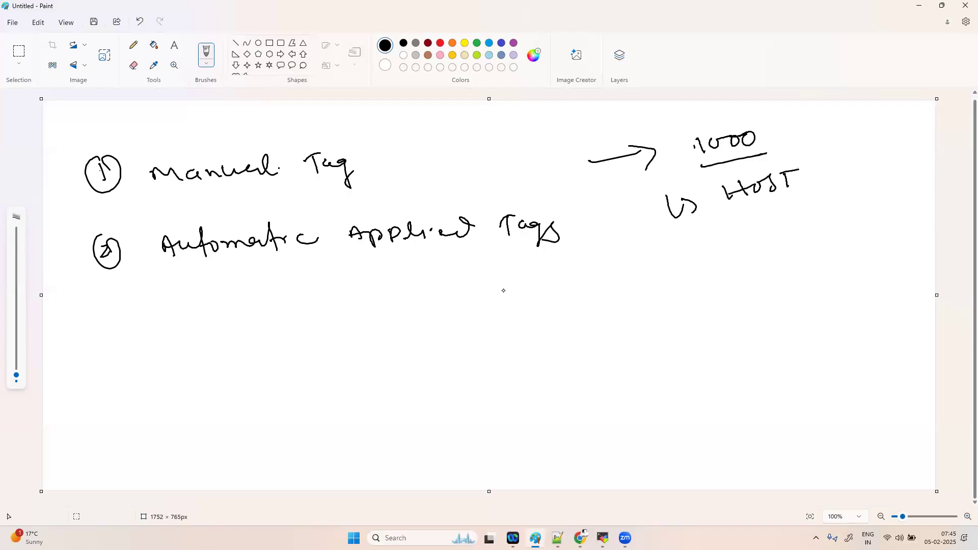
# - Continue the entity list with process, another entry, service and synthetic
pyautogui.moveTo(687, 251); pyautogui.dragTo(709, 263)
pyautogui.moveTo(722, 253)
pyautogui.mouseDown()
pyautogui.moveTo(723, 266)
pyautogui.moveTo(756, 261)
pyautogui.mouseUp()
pyautogui.moveTo(751, 246)
pyautogui.mouseDown()
pyautogui.moveTo(831, 231)
pyautogui.moveTo(831, 251)
pyautogui.mouseUp()
pyautogui.moveTo(708, 298)
pyautogui.mouseDown()
pyautogui.moveTo(715, 317)
pyautogui.moveTo(726, 315)
pyautogui.mouseUp()
pyautogui.moveTo(730, 303); pyautogui.dragTo(739, 317)
pyautogui.moveTo(765, 293); pyautogui.dragTo(865, 260)
pyautogui.moveTo(732, 343); pyautogui.dragTo(790, 336)
pyautogui.moveTo(810, 326)
pyautogui.mouseDown()
pyautogui.moveTo(882, 306)
pyautogui.moveTo(893, 315)
pyautogui.mouseUp()
pyautogui.moveTo(748, 376); pyautogui.dragTo(780, 392)
pyautogui.moveTo(810, 359)
pyautogui.mouseDown()
pyautogui.moveTo(804, 374)
pyautogui.moveTo(826, 372)
pyautogui.moveTo(863, 337)
pyautogui.moveTo(908, 336)
pyautogui.mouseUp()
pyautogui.moveTo(894, 349); pyautogui.dragTo(905, 347)
pyautogui.click(874, 347)
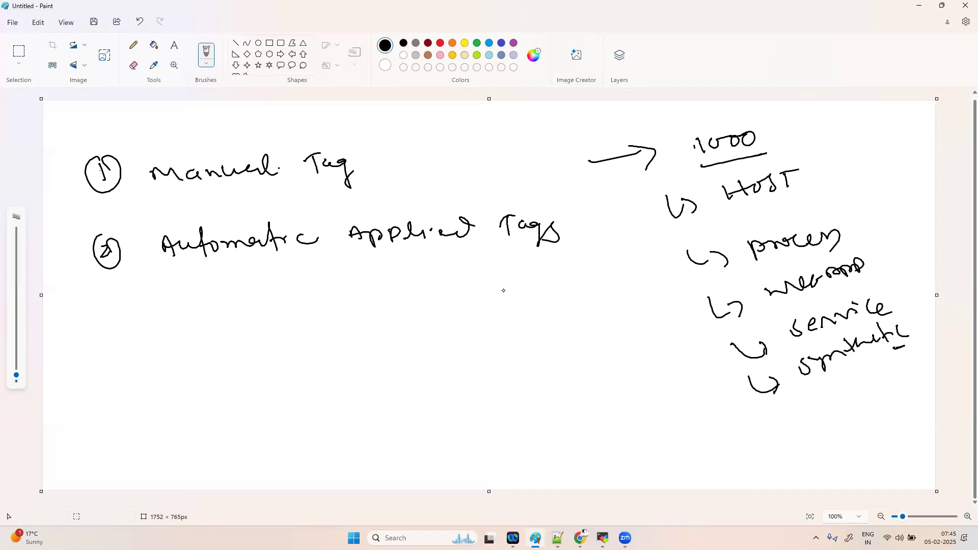
# - Underline each entity type in the list and add one more entry below synthetic
pyautogui.moveTo(730, 216); pyautogui.dragTo(793, 207)
pyautogui.moveTo(757, 271); pyautogui.dragTo(820, 261)
pyautogui.moveTo(775, 309); pyautogui.dragTo(837, 291)
pyautogui.moveTo(804, 341); pyautogui.dragTo(853, 325)
pyautogui.moveTo(822, 379); pyautogui.dragTo(866, 362)
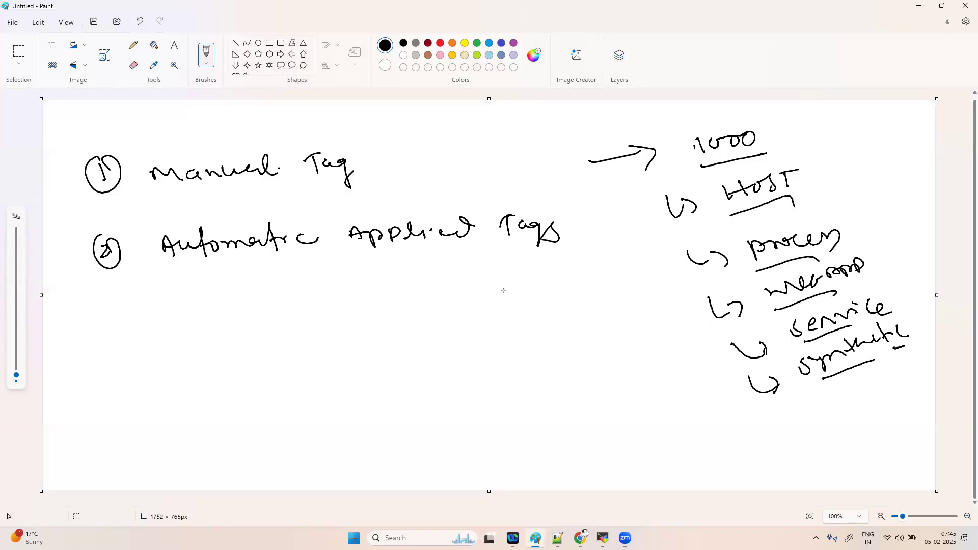
pyautogui.moveTo(778, 422); pyautogui.dragTo(798, 436)
pyautogui.moveTo(818, 397)
pyautogui.mouseDown()
pyautogui.moveTo(842, 408)
pyautogui.moveTo(868, 395)
pyautogui.moveTo(867, 370)
pyautogui.moveTo(894, 391)
pyautogui.moveTo(891, 410)
pyautogui.mouseUp()
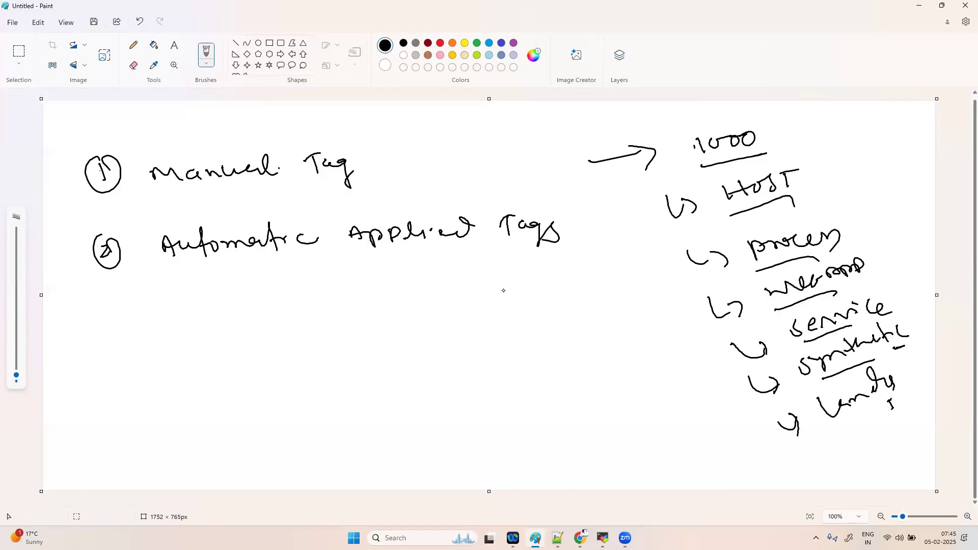
# - Mark HOST with 'VM' and draw arrows pointing at each list entry
pyautogui.moveTo(810, 169); pyautogui.dragTo(829, 168)
pyautogui.moveTo(832, 178)
pyautogui.mouseDown()
pyautogui.moveTo(841, 182)
pyautogui.moveTo(843, 167)
pyautogui.mouseUp()
pyautogui.moveTo(624, 234); pyautogui.dragTo(657, 218)
pyautogui.moveTo(640, 212); pyautogui.dragTo(665, 239)
pyautogui.moveTo(628, 284); pyautogui.dragTo(670, 265)
pyautogui.moveTo(658, 259); pyautogui.dragTo(663, 292)
pyautogui.moveTo(642, 334)
pyautogui.mouseDown()
pyautogui.moveTo(685, 316)
pyautogui.moveTo(676, 338)
pyautogui.mouseUp()
pyautogui.moveTo(666, 401); pyautogui.dragTo(712, 380)
pyautogui.moveTo(706, 377); pyautogui.dragTo(717, 403)
pyautogui.moveTo(702, 449); pyautogui.dragTo(744, 423)
pyautogui.moveTo(734, 421); pyautogui.dragTo(744, 436)
# - Start a small handwritten word list mid-canvas below the headings
pyautogui.moveTo(395, 364); pyautogui.dragTo(437, 333)
pyautogui.moveTo(422, 386); pyautogui.dragTo(470, 371)
pyautogui.moveTo(443, 409)
pyautogui.mouseDown()
pyautogui.moveTo(448, 421)
pyautogui.moveTo(490, 387)
pyautogui.mouseUp()
pyautogui.moveTo(455, 439); pyautogui.dragTo(478, 415)
# - Extend the small word list and bracket it with a curly brace
pyautogui.moveTo(482, 421); pyautogui.dragTo(505, 417)
pyautogui.click(479, 439)
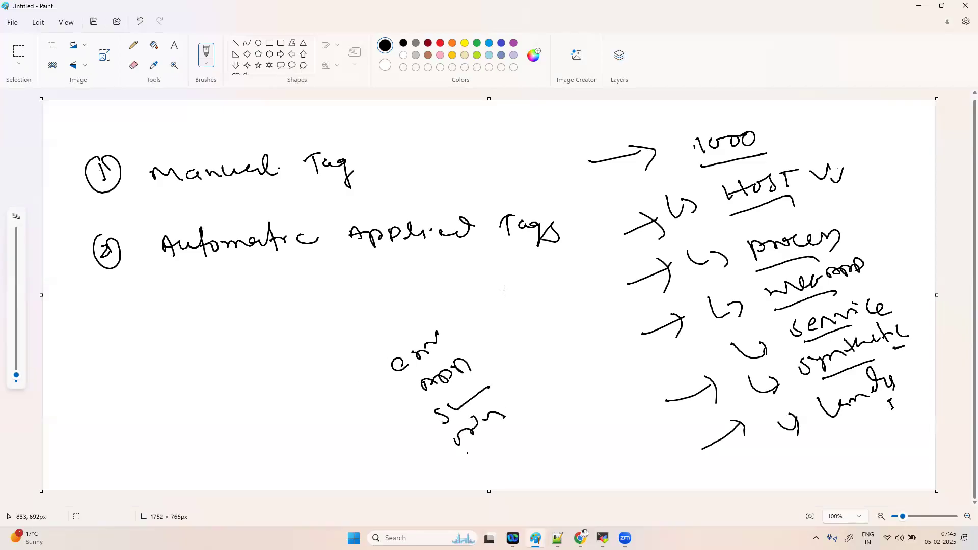
pyautogui.moveTo(471, 450)
pyautogui.mouseDown()
pyautogui.moveTo(483, 458)
pyautogui.moveTo(520, 432)
pyautogui.mouseUp()
pyautogui.moveTo(445, 314)
pyautogui.mouseDown()
pyautogui.moveTo(514, 407)
pyautogui.moveTo(526, 462)
pyautogui.mouseUp()
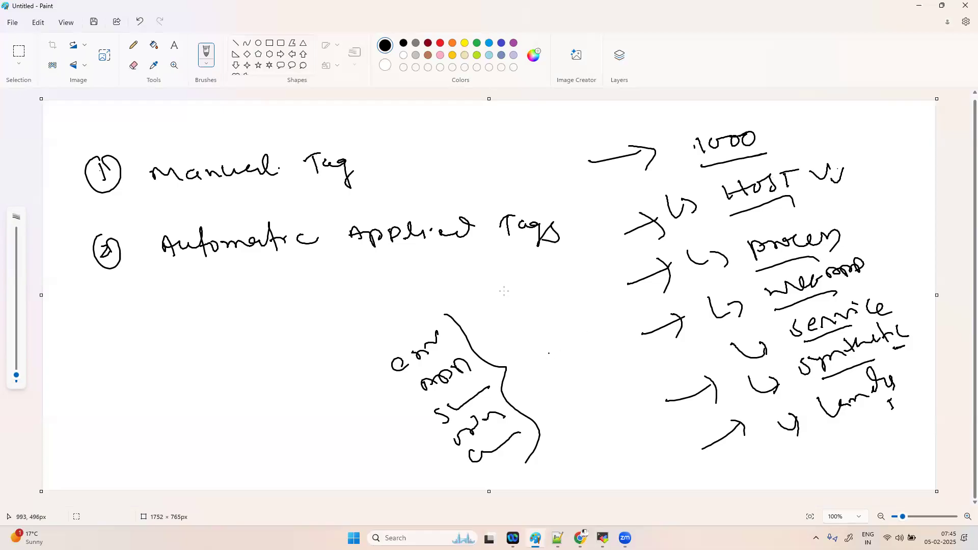
# - Draw an arrow from the brace to 'Email' and 'data entry' below it
pyautogui.moveTo(527, 394)
pyautogui.mouseDown()
pyautogui.moveTo(566, 373)
pyautogui.moveTo(566, 403)
pyautogui.mouseUp()
pyautogui.moveTo(585, 350)
pyautogui.mouseDown()
pyautogui.moveTo(585, 362)
pyautogui.moveTo(584, 345)
pyautogui.mouseUp()
pyautogui.moveTo(583, 365)
pyautogui.mouseDown()
pyautogui.moveTo(630, 323)
pyautogui.moveTo(641, 331)
pyautogui.mouseUp()
pyautogui.moveTo(622, 361); pyautogui.dragTo(656, 335)
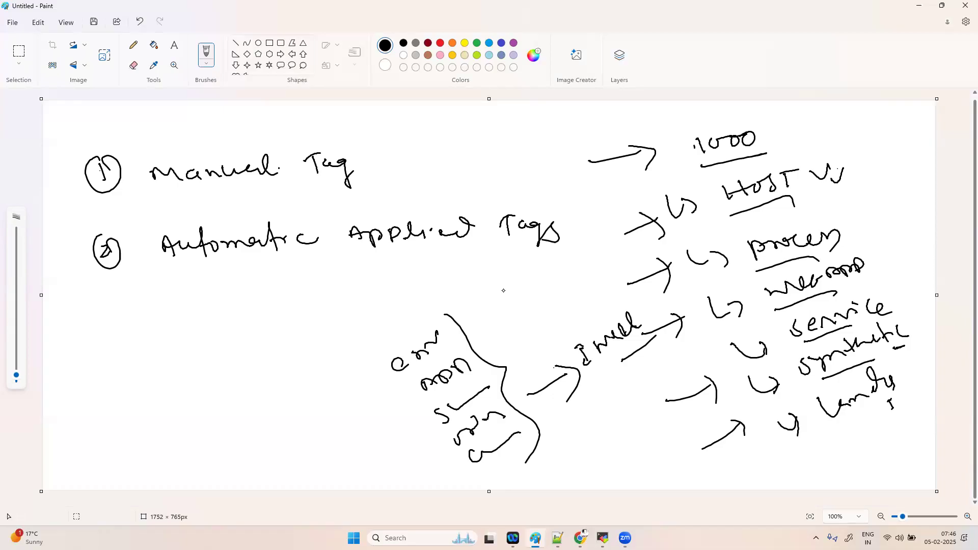
pyautogui.moveTo(580, 397)
pyautogui.mouseDown()
pyautogui.moveTo(586, 426)
pyautogui.moveTo(570, 415)
pyautogui.mouseUp()
pyautogui.moveTo(589, 409)
pyautogui.mouseDown()
pyautogui.moveTo(668, 352)
pyautogui.moveTo(673, 380)
pyautogui.mouseUp()
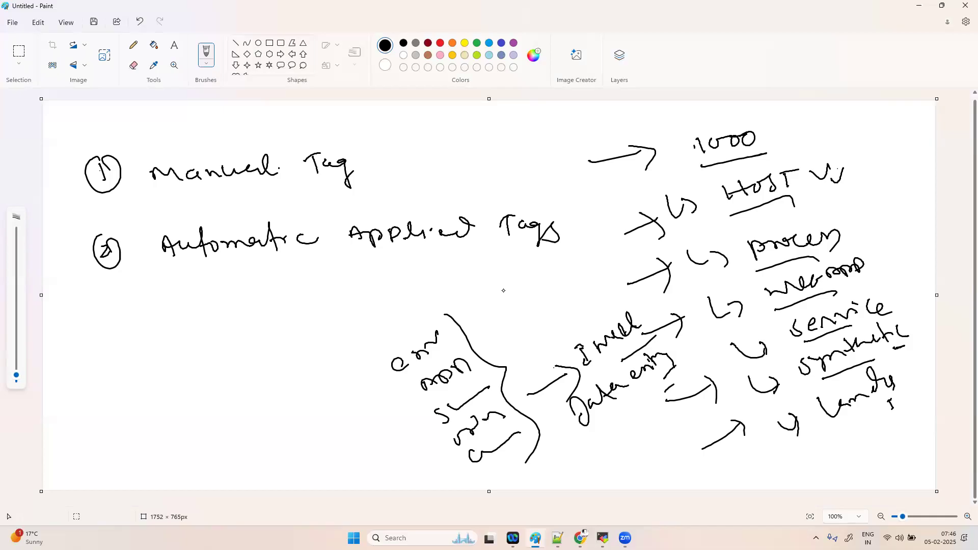
# - Tick Automatic and draw a down arrow to a circled 'rule'
pyautogui.moveTo(256, 272); pyautogui.dragTo(331, 261)
pyautogui.moveTo(247, 296)
pyautogui.mouseDown()
pyautogui.moveTo(246, 353)
pyautogui.moveTo(261, 323)
pyautogui.mouseUp()
pyautogui.moveTo(211, 396)
pyautogui.mouseDown()
pyautogui.moveTo(256, 367)
pyautogui.moveTo(267, 375)
pyautogui.mouseUp()
pyautogui.moveTo(226, 422)
pyautogui.mouseDown()
pyautogui.moveTo(250, 406)
pyautogui.moveTo(201, 417)
pyautogui.moveTo(243, 407)
pyautogui.moveTo(256, 423)
pyautogui.moveTo(273, 392)
pyautogui.mouseUp()
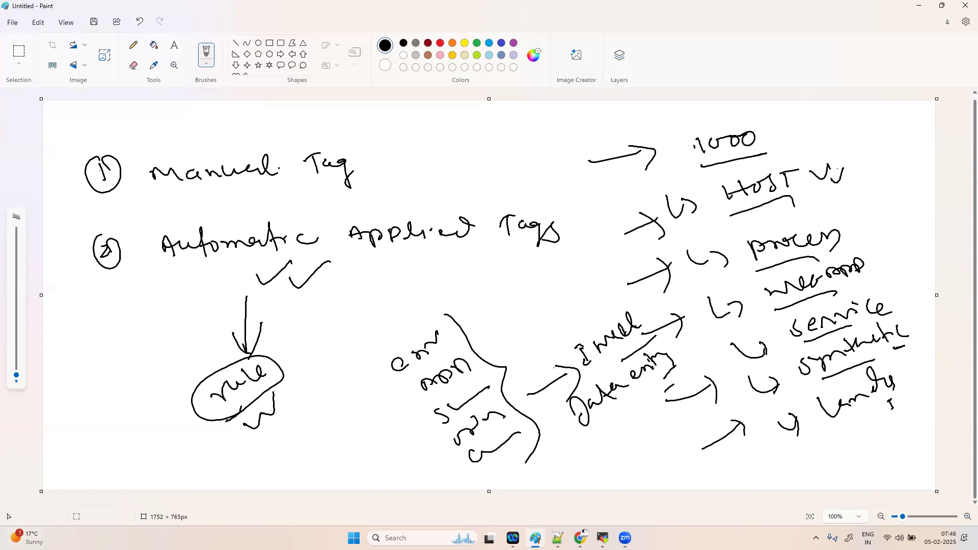
# - Switch to Dynatrace and open Settings Classic by searching installed apps for 'set'
pyautogui.click(581, 538)
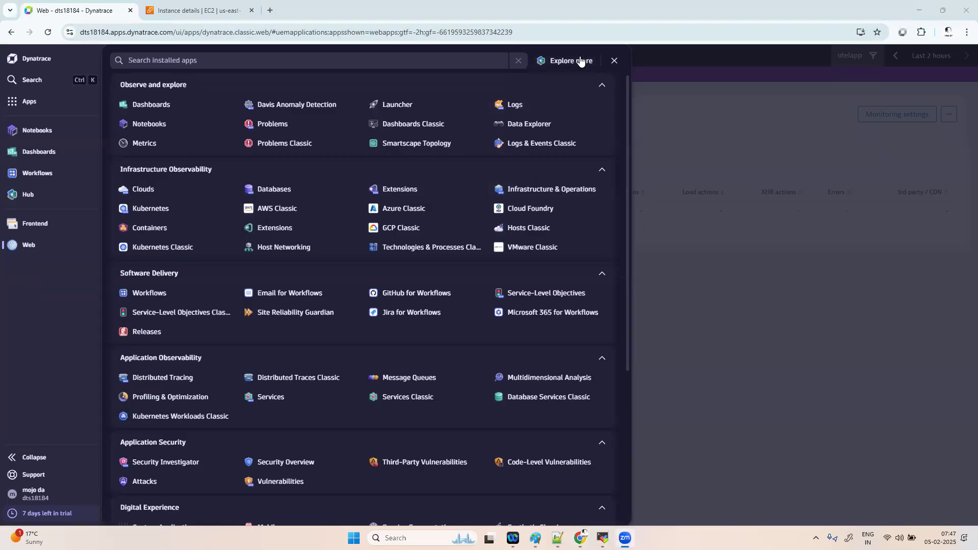
pyautogui.click(51, 103)
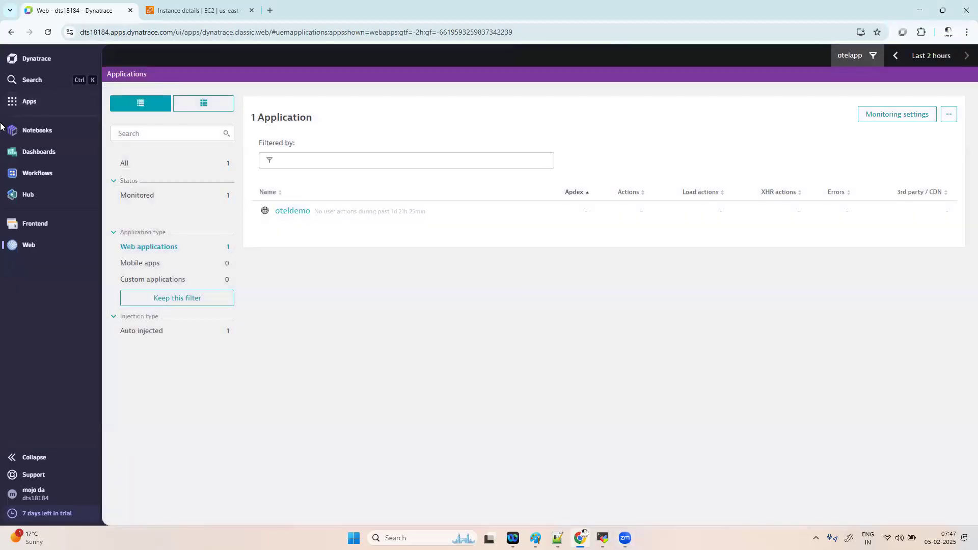
pyautogui.click(53, 102)
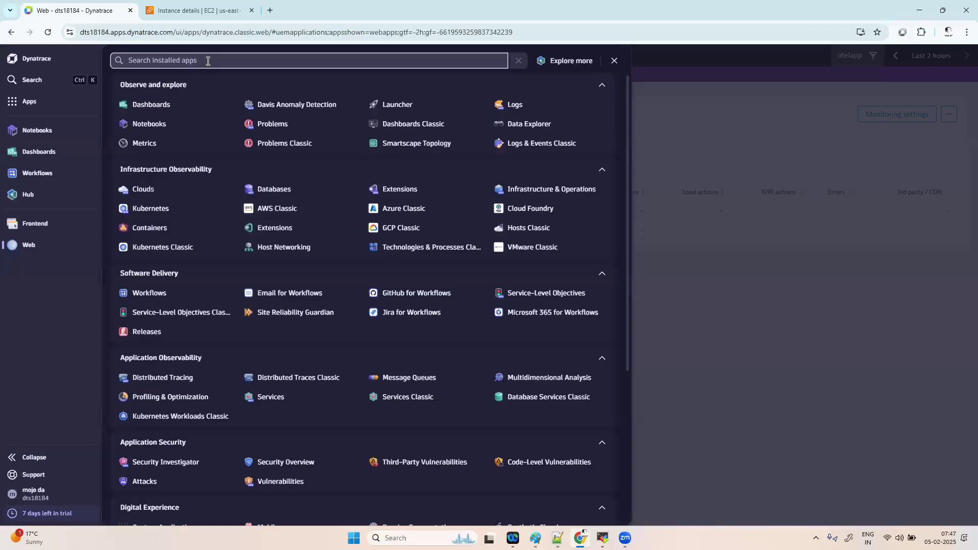
pyautogui.write('ser')
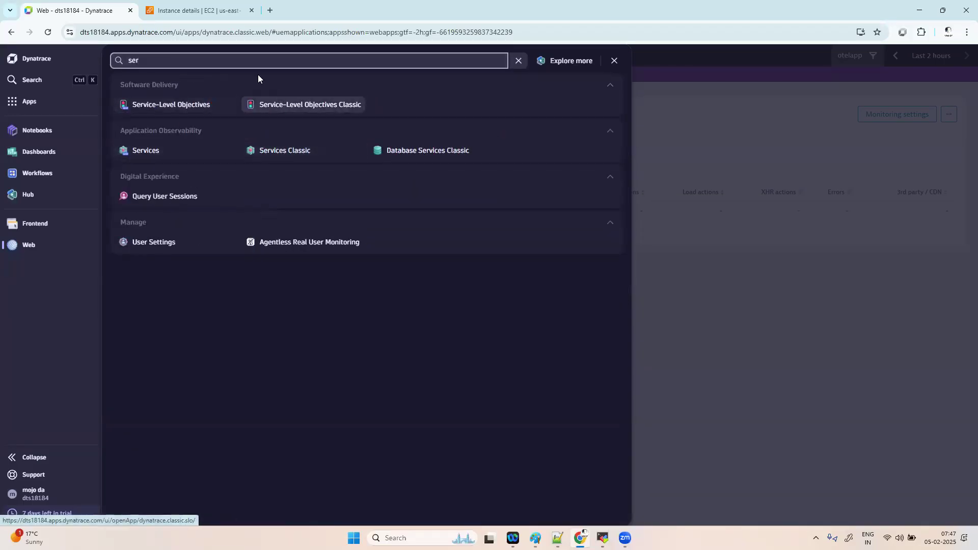
pyautogui.press('BackSpace')
pyautogui.write('t')
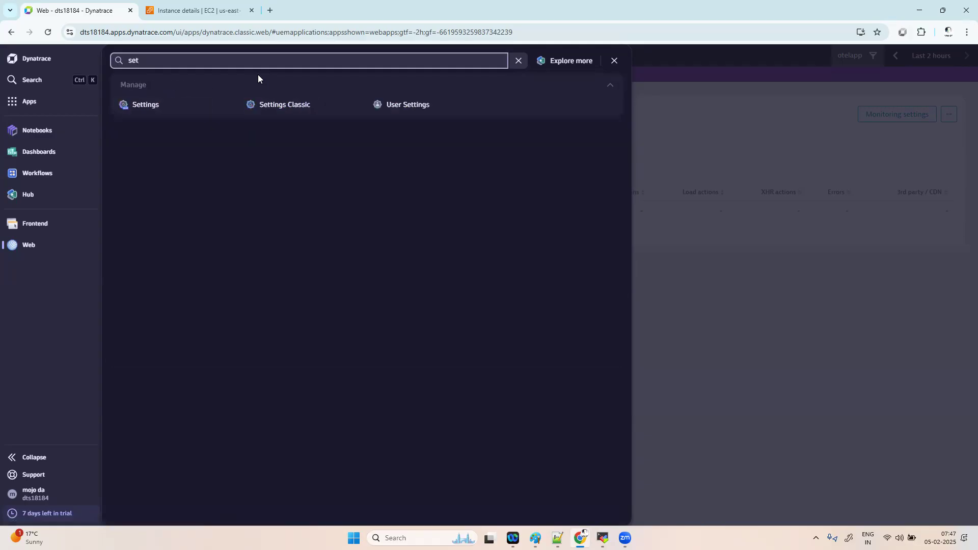
pyautogui.click(284, 105)
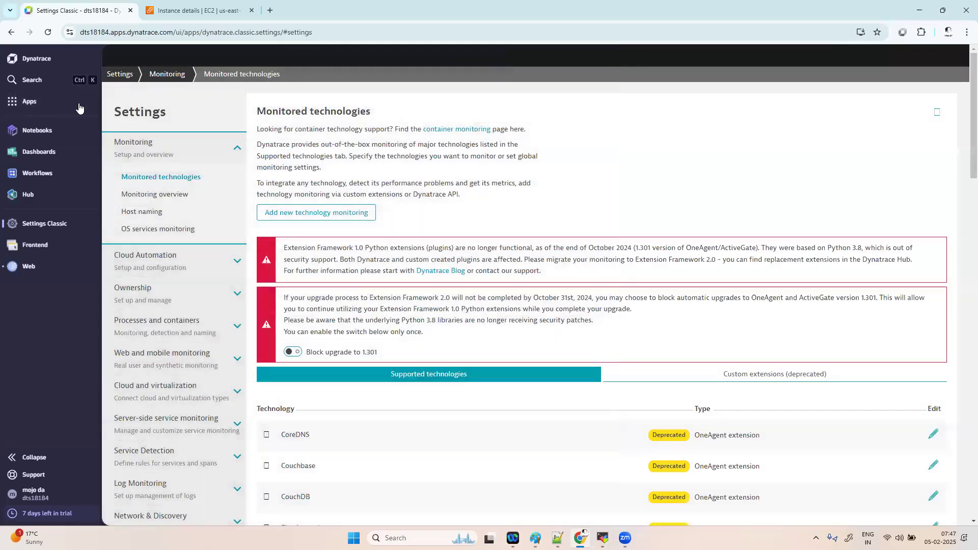
# - Open Hosts Classic in a new browser tab from an apps search for 'ho'
pyautogui.click(47, 104)
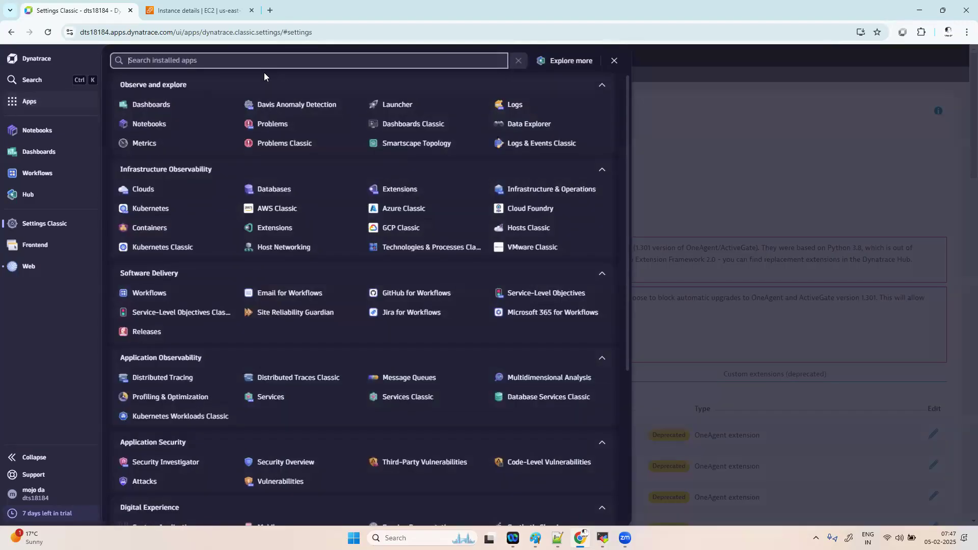
pyautogui.write('hos')
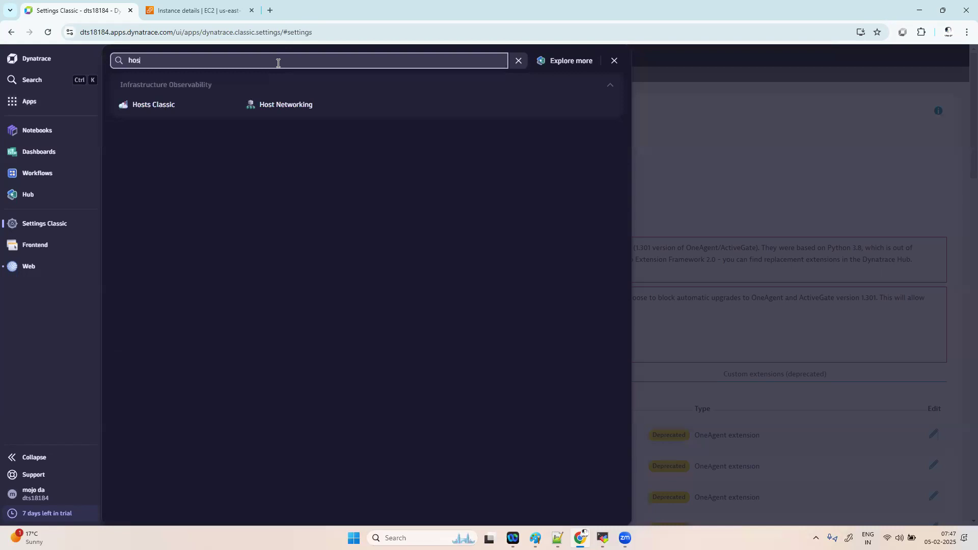
pyautogui.rightClick(160, 107)
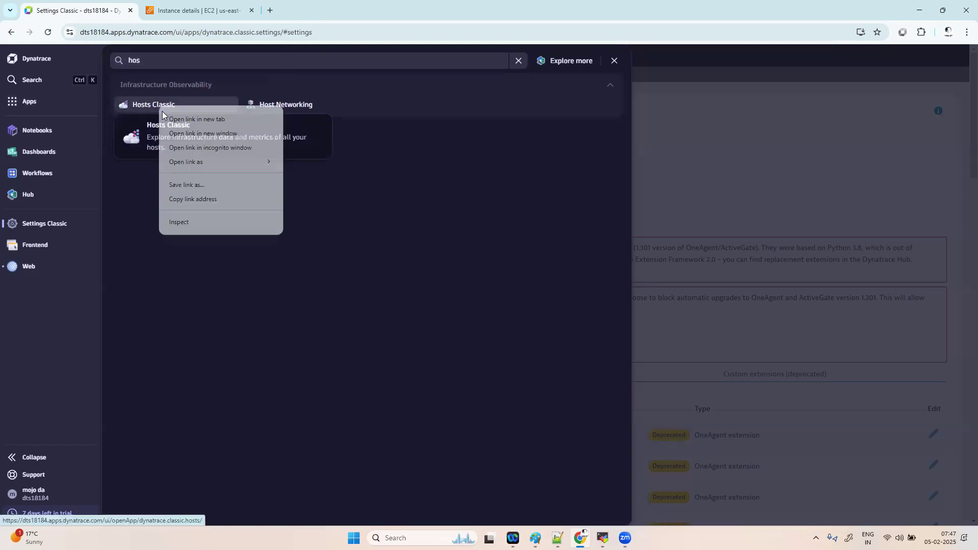
pyautogui.click(196, 120)
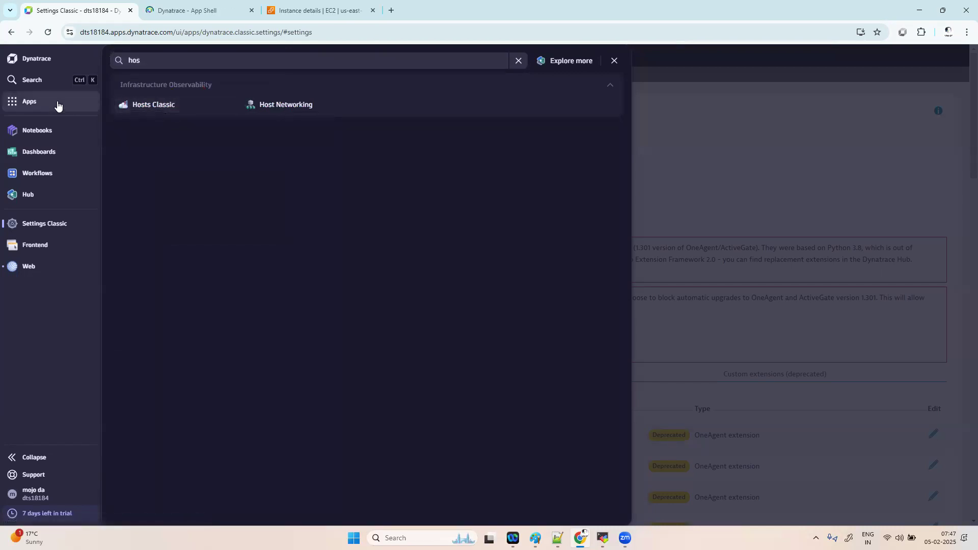
pyautogui.click(57, 102)
# - Open Services Classic in a new tab via 'serv', then go to the Hosts Classic tab
pyautogui.click(44, 104)
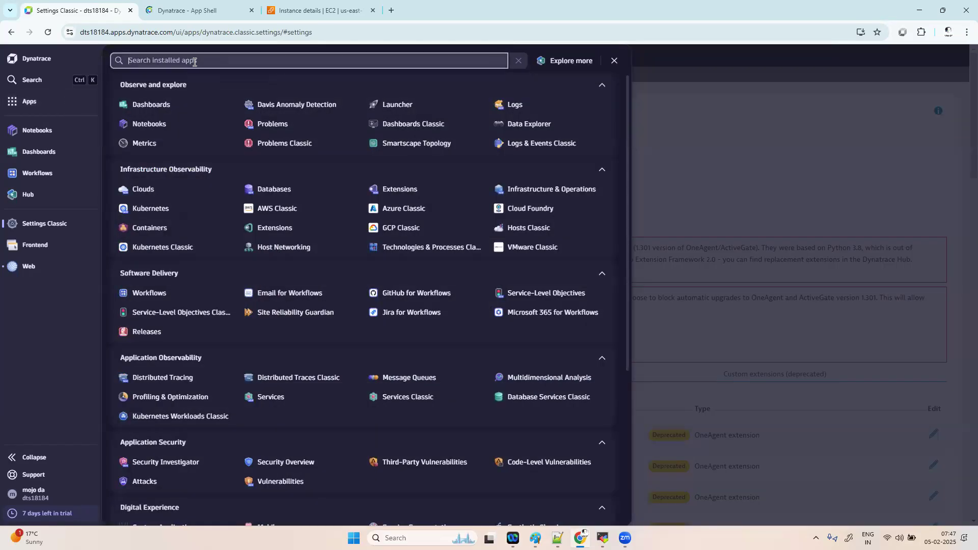
pyautogui.write('serv')
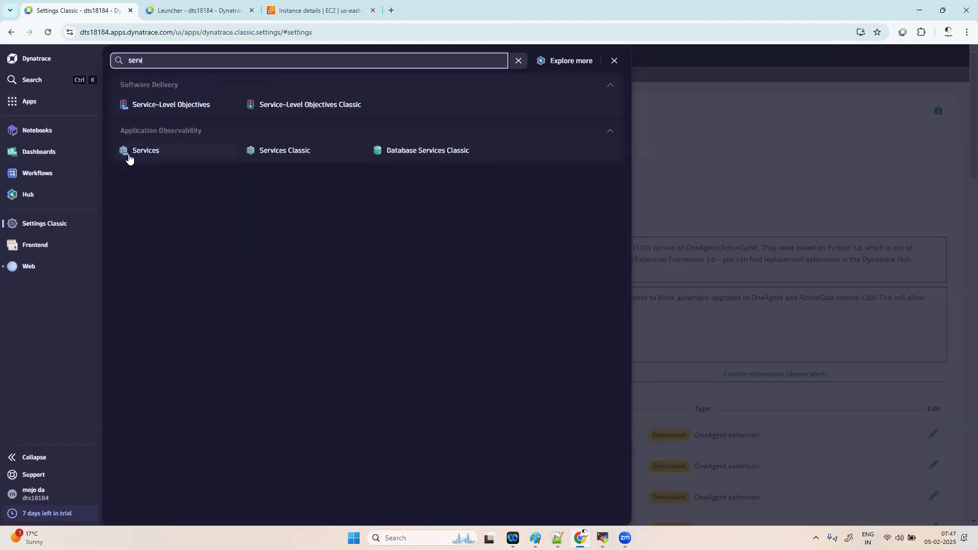
pyautogui.rightClick(279, 152)
pyautogui.click(303, 159)
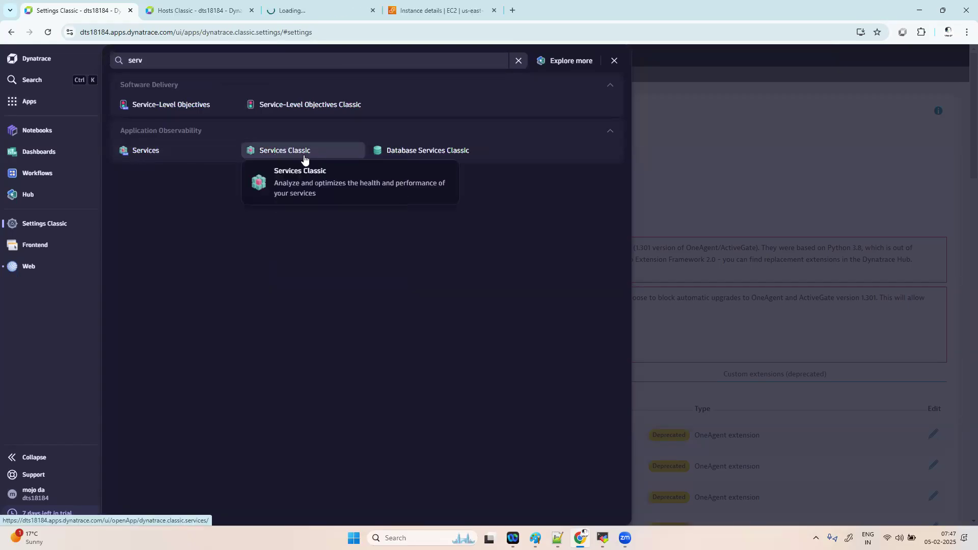
pyautogui.click(220, 10)
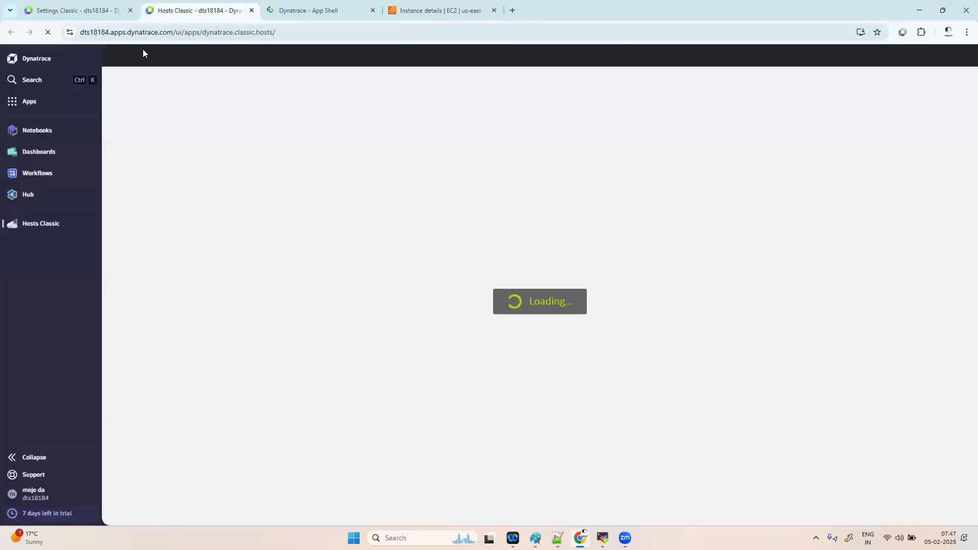
pyautogui.click(77, 10)
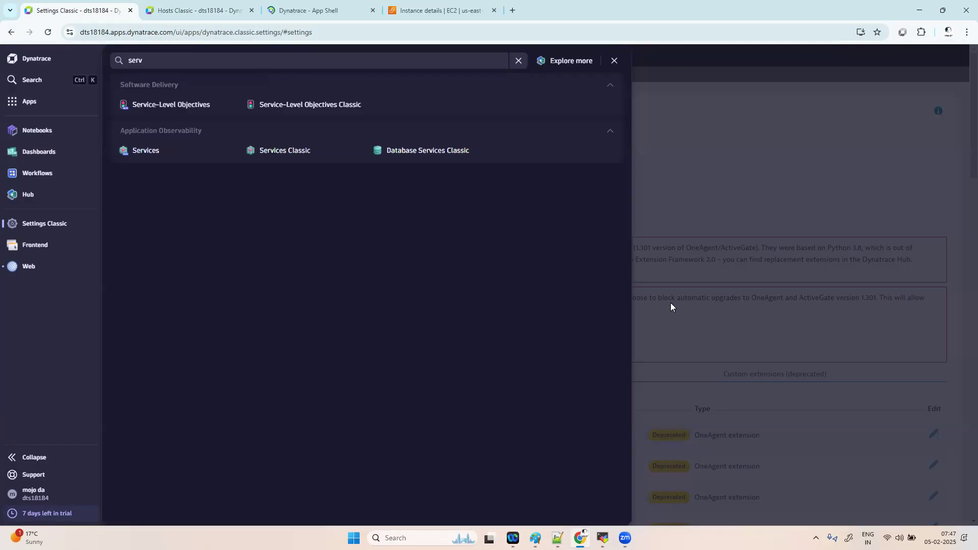
pyautogui.click(717, 190)
pyautogui.click(196, 10)
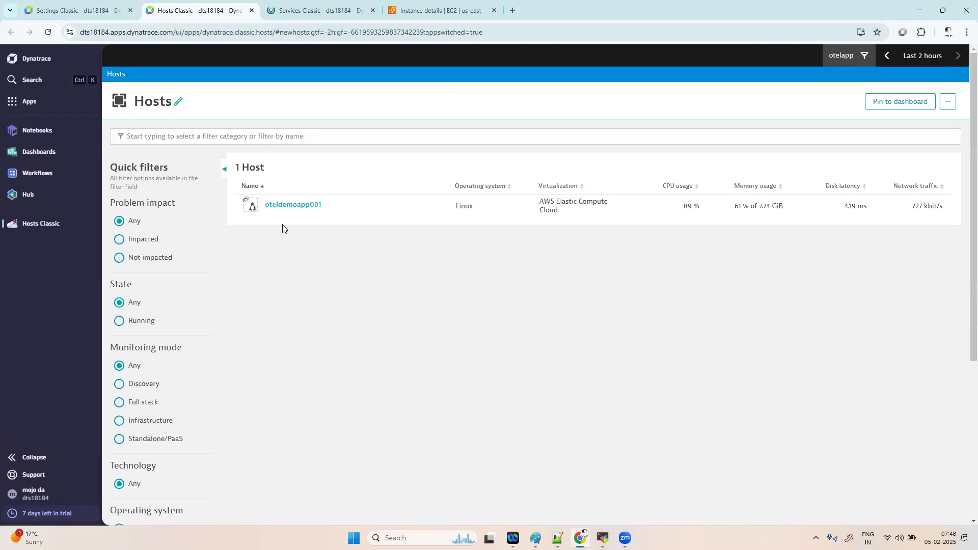
# - Filter the hosts by tag [Environment]demo (all values), then remove that tag filter
pyautogui.click(280, 136)
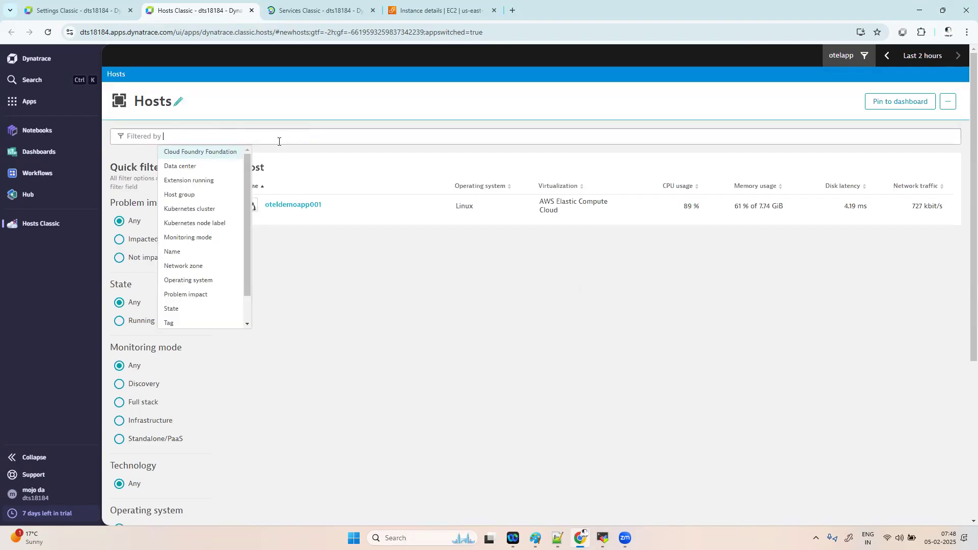
pyautogui.click(207, 326)
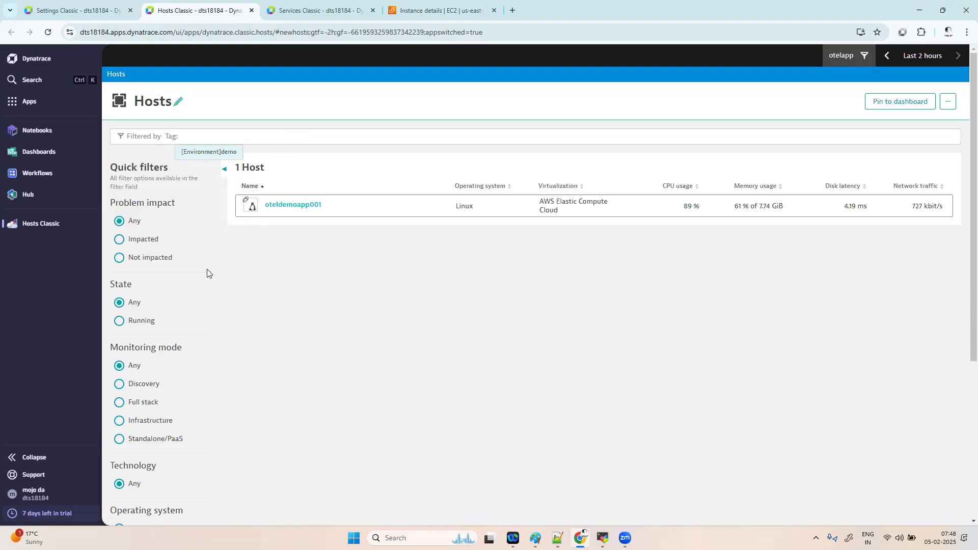
pyautogui.click(209, 156)
pyautogui.click(253, 152)
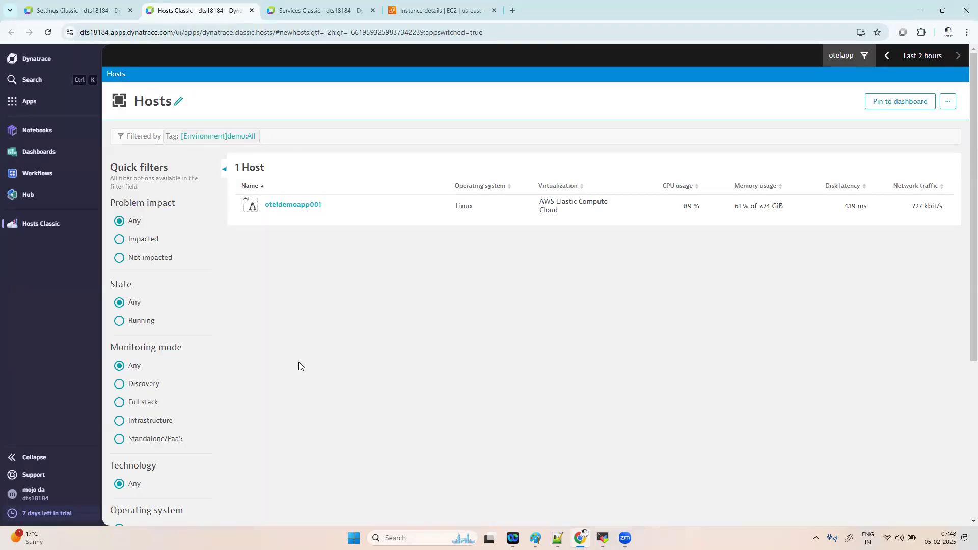
pyautogui.click(476, 296)
pyautogui.click(262, 137)
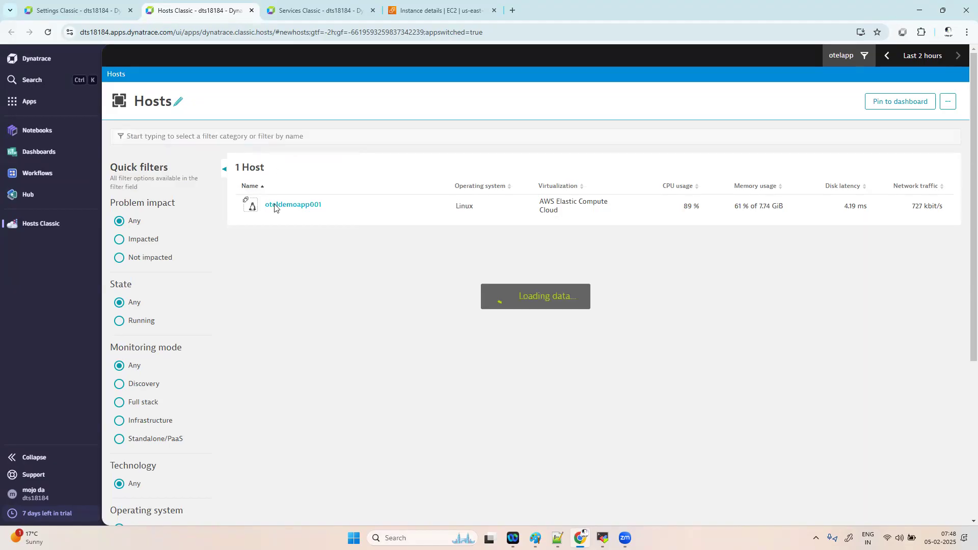
# - Open the oteldemoapp001 host page and show its Properties and tags panel with the [Environment]demo tag
pyautogui.click(305, 206)
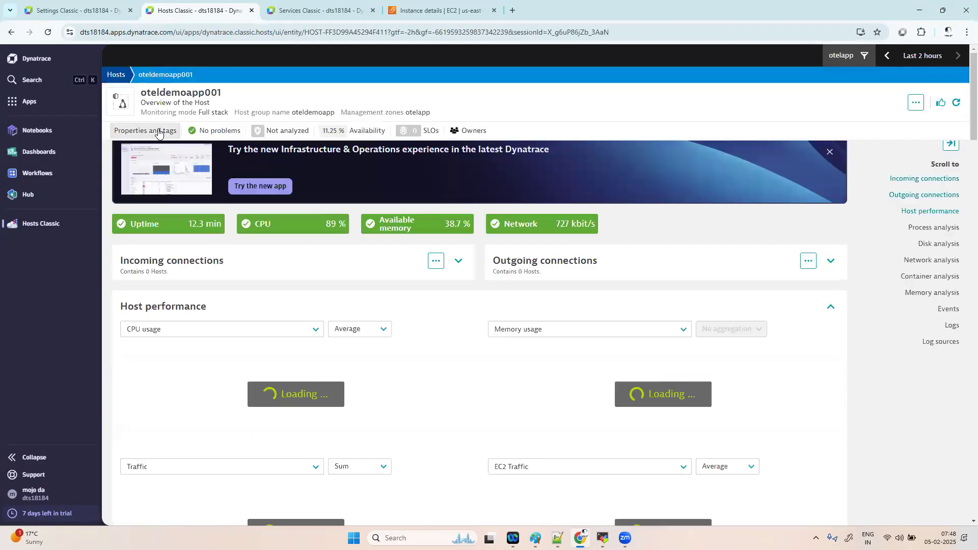
pyautogui.click(159, 133)
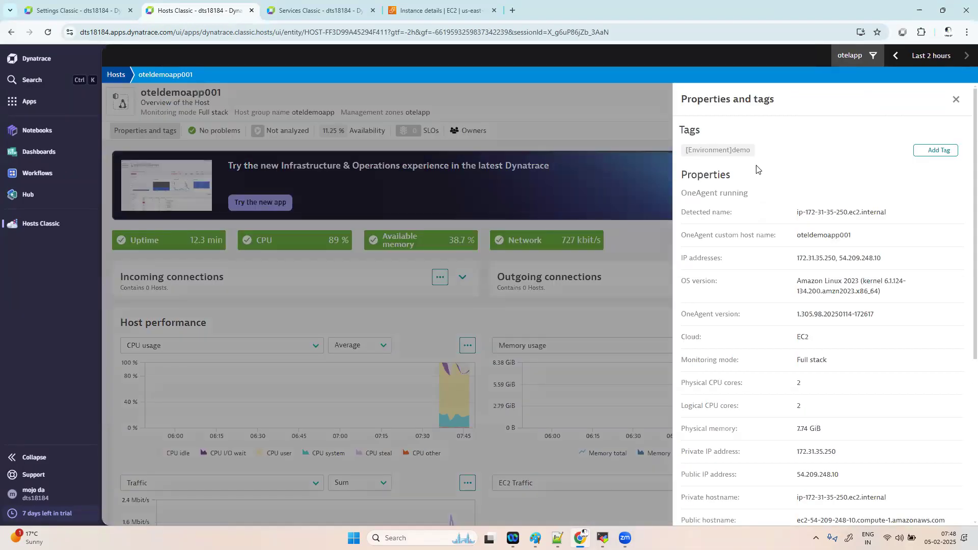
# - Add a manual tag with key env and value dev to the host
pyautogui.click(931, 151)
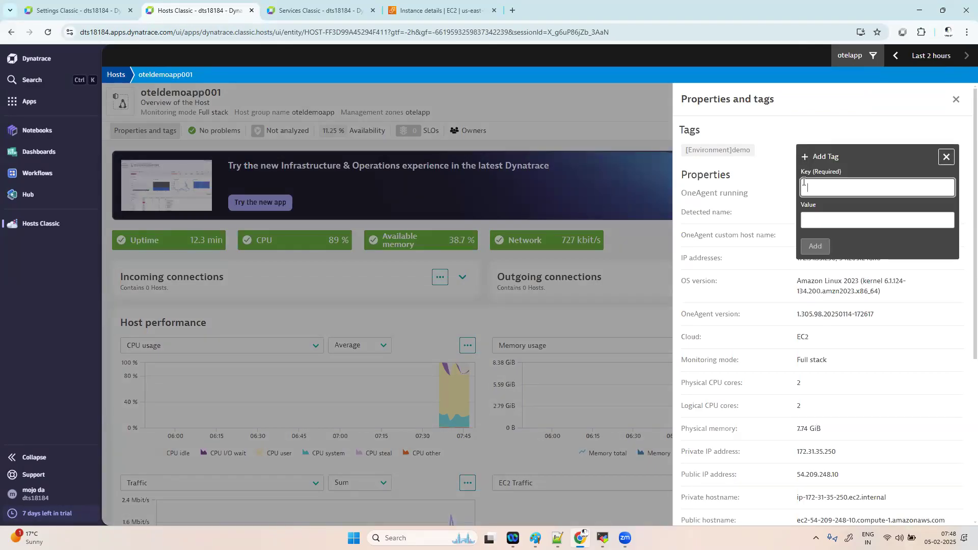
pyautogui.write('en')
pyautogui.click(813, 220)
pyautogui.write('dev')
pyautogui.click(815, 247)
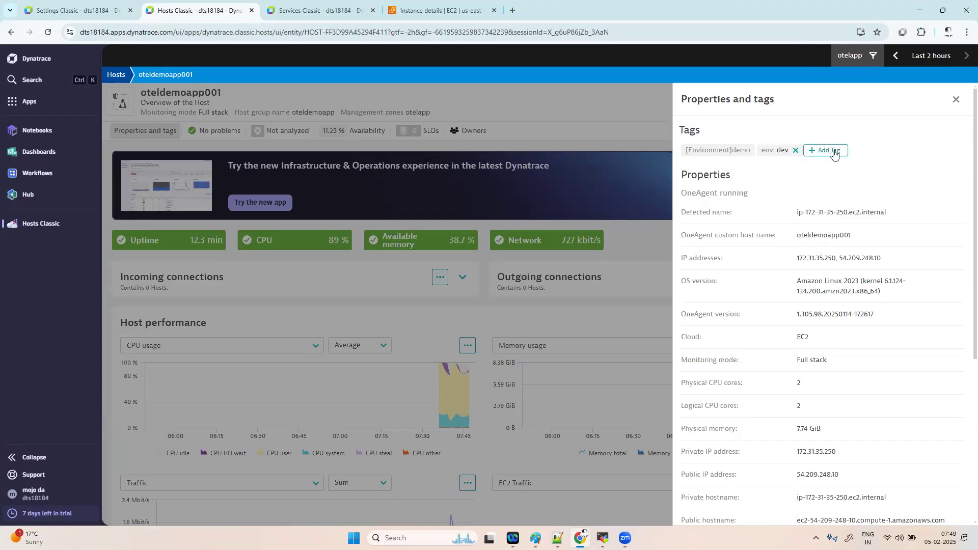
# - Add a second manual tag with key app and value otel, then review the host's tag list
pyautogui.click(829, 150)
pyautogui.write('env')
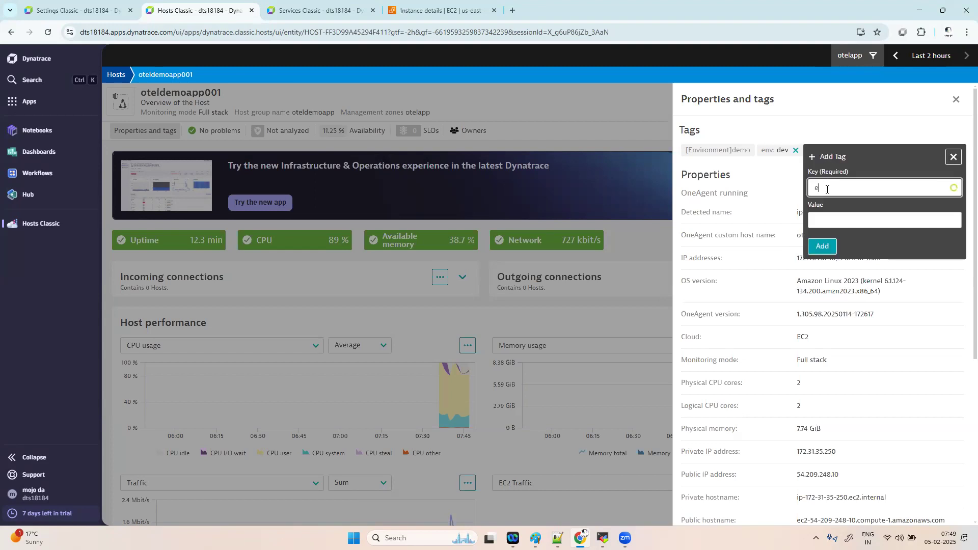
pyautogui.press('BackSpace')
pyautogui.press('BackSpace')
pyautogui.press('BackSpace')
pyautogui.write('app')
pyautogui.click(815, 220)
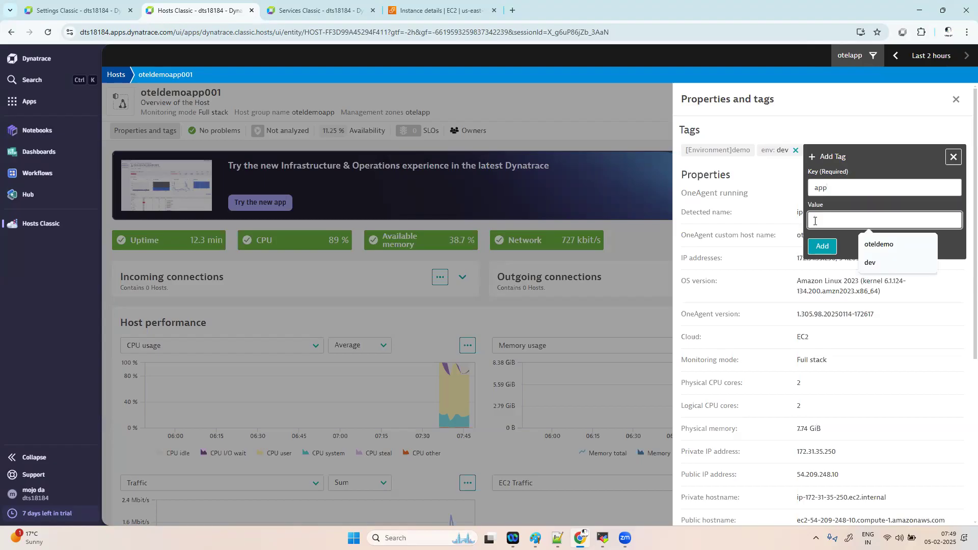
pyautogui.write('otel')
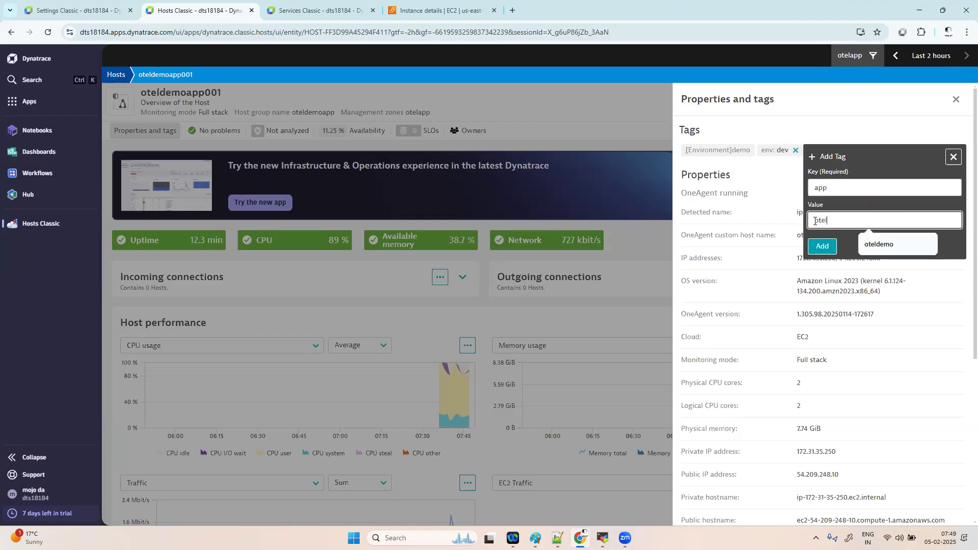
pyautogui.click(822, 246)
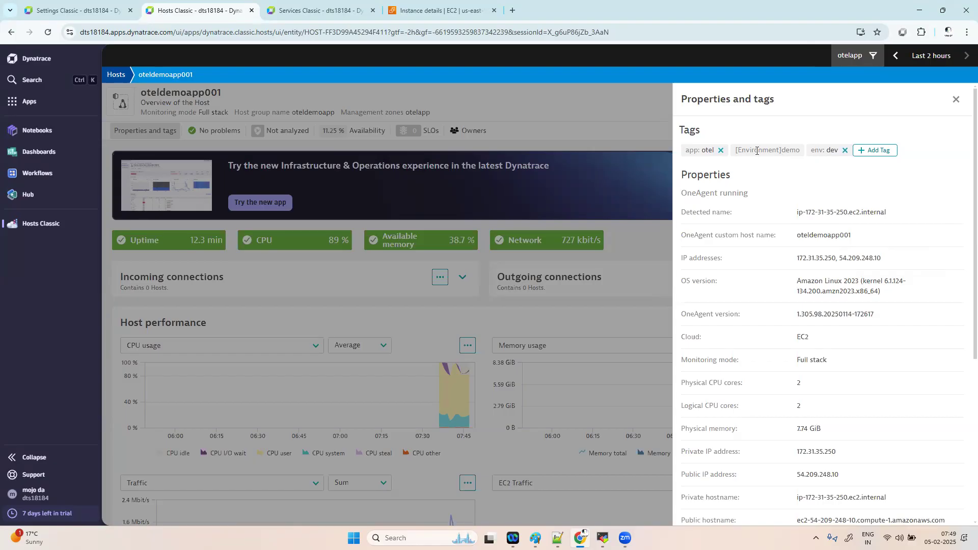
pyautogui.moveTo(772, 147)
pyautogui.scroll(-5, 815, 396)
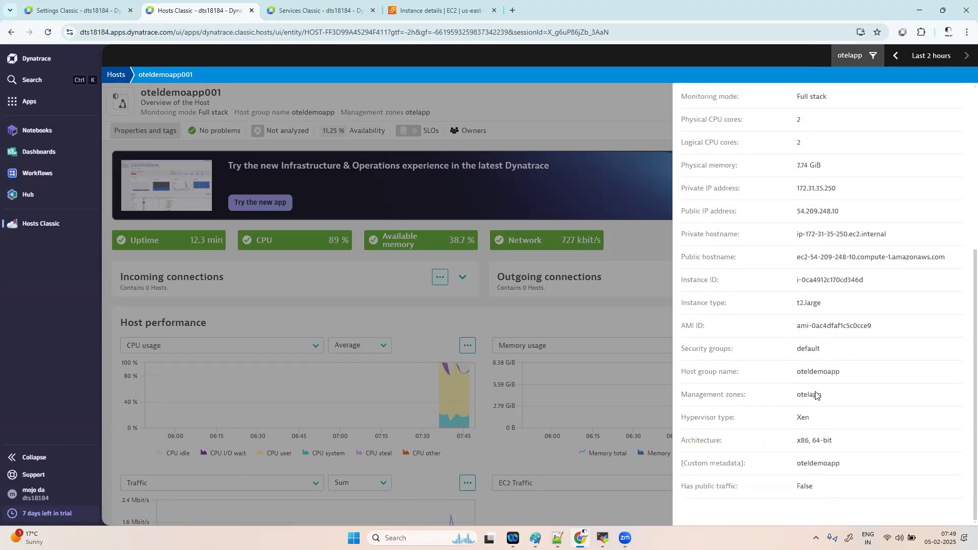
pyautogui.moveTo(816, 392)
pyautogui.scroll(5, 816, 394)
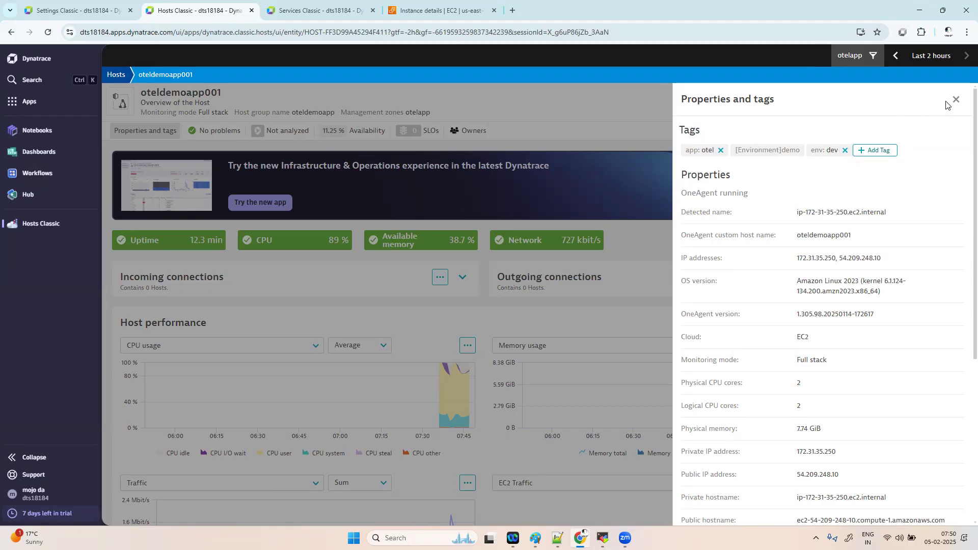
# - Close the host's tag panel and go to Settings Classic › Tags › Automatically applied tags, which has no rules yet
pyautogui.click(314, 139)
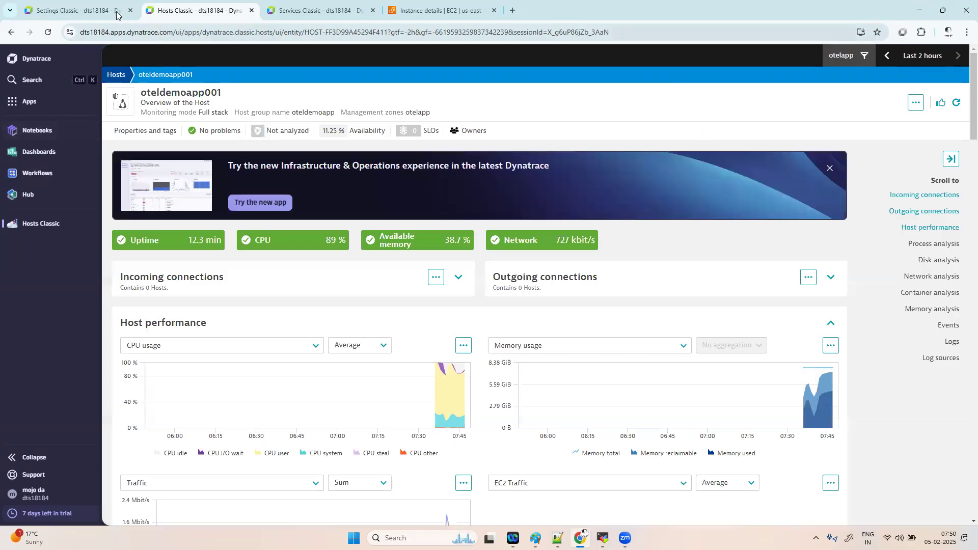
pyautogui.click(67, 7)
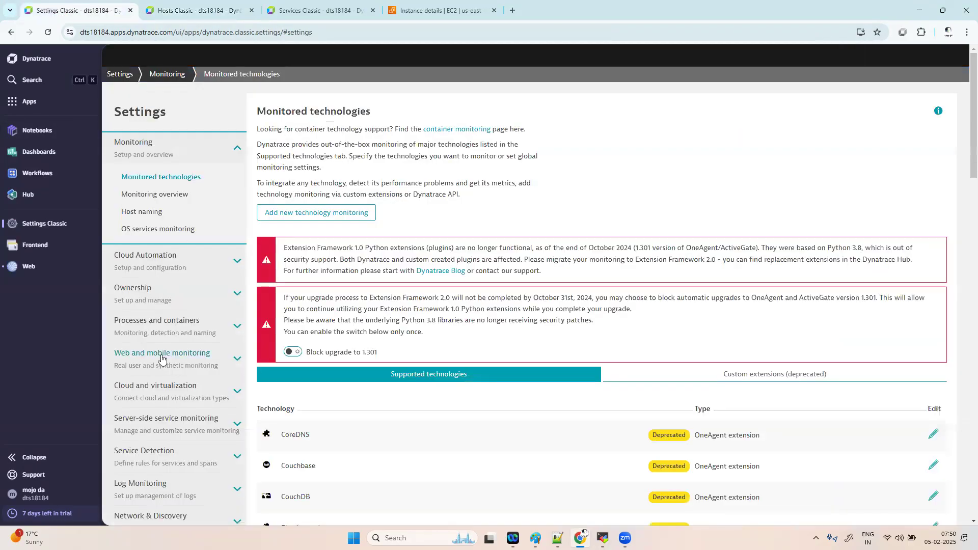
pyautogui.scroll(-1, 175, 457)
pyautogui.scroll(-5, 175, 457)
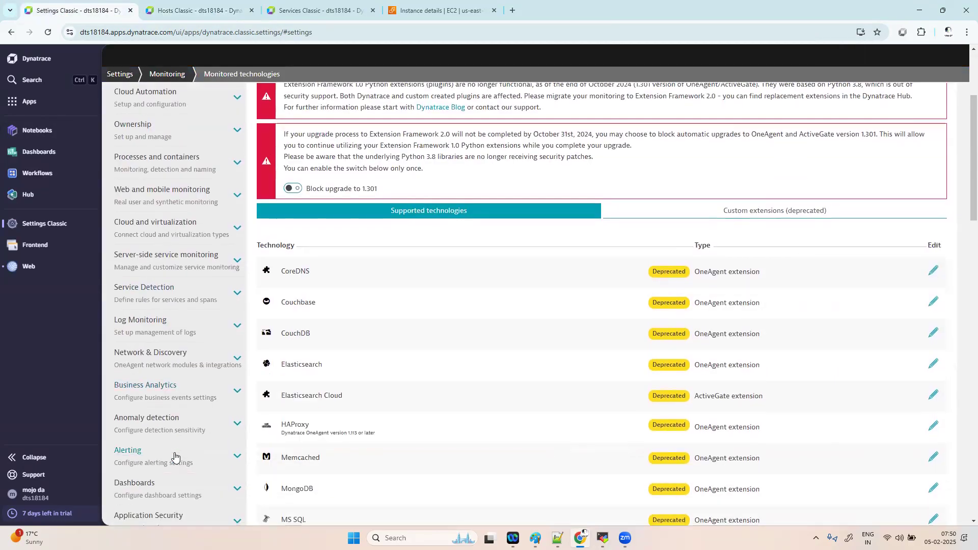
pyautogui.rightClick(175, 457)
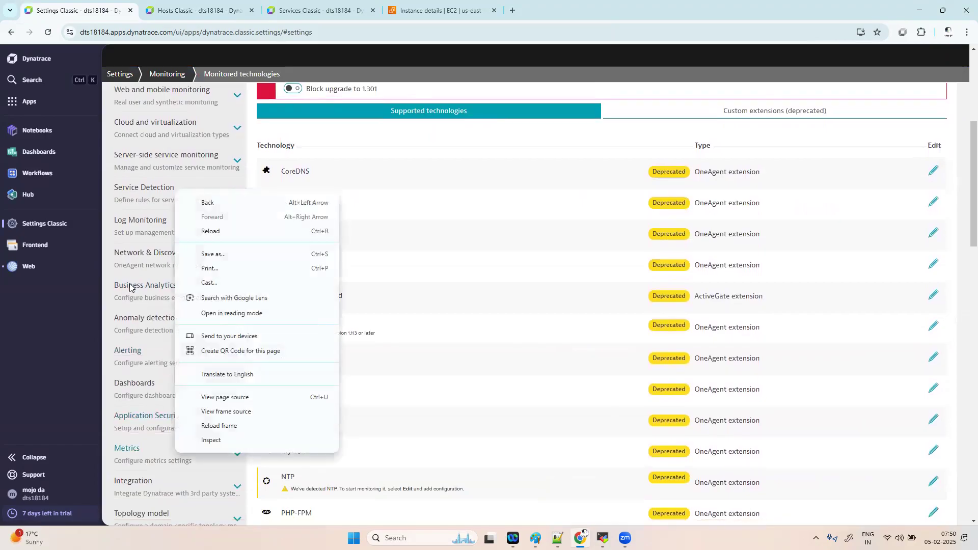
pyautogui.click(383, 147)
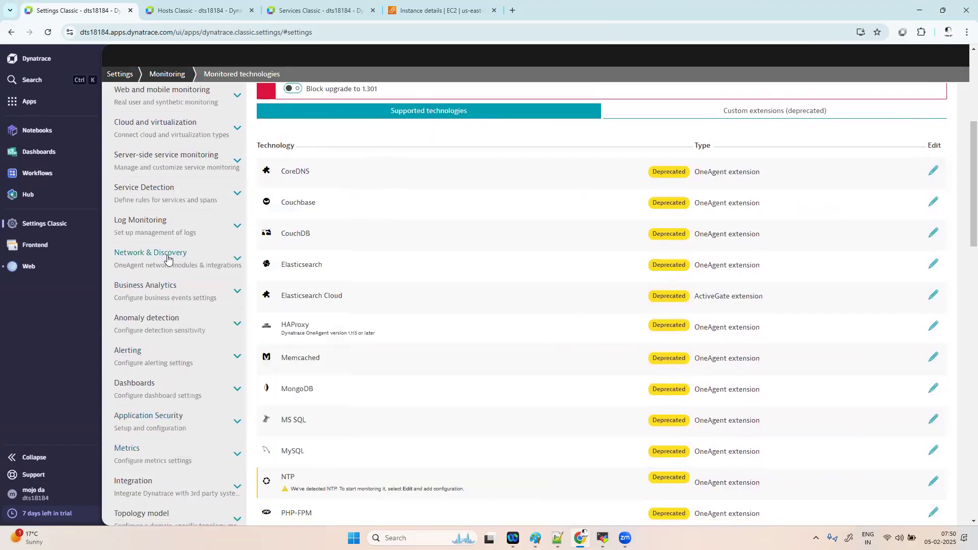
pyautogui.scroll(2, 175, 260)
pyautogui.scroll(-4, 175, 262)
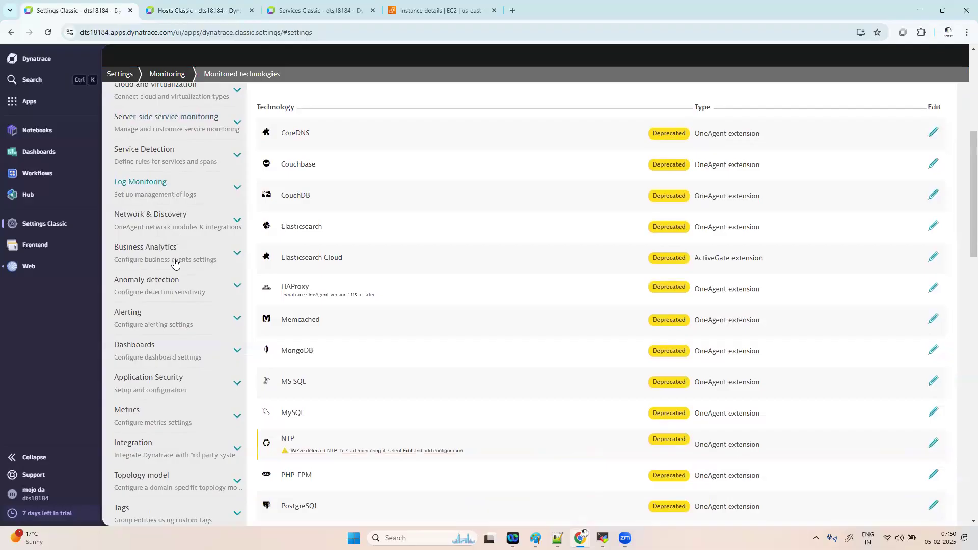
pyautogui.click(169, 458)
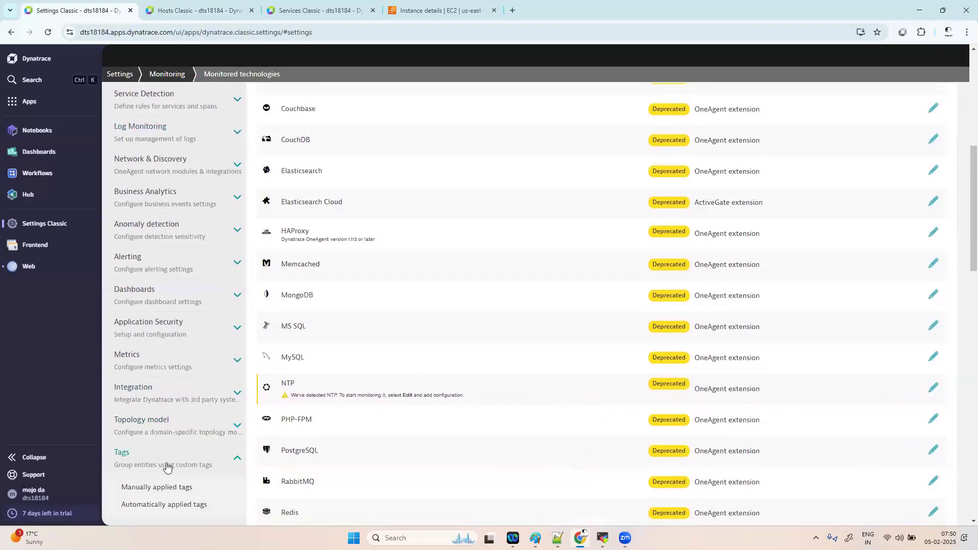
pyautogui.click(158, 503)
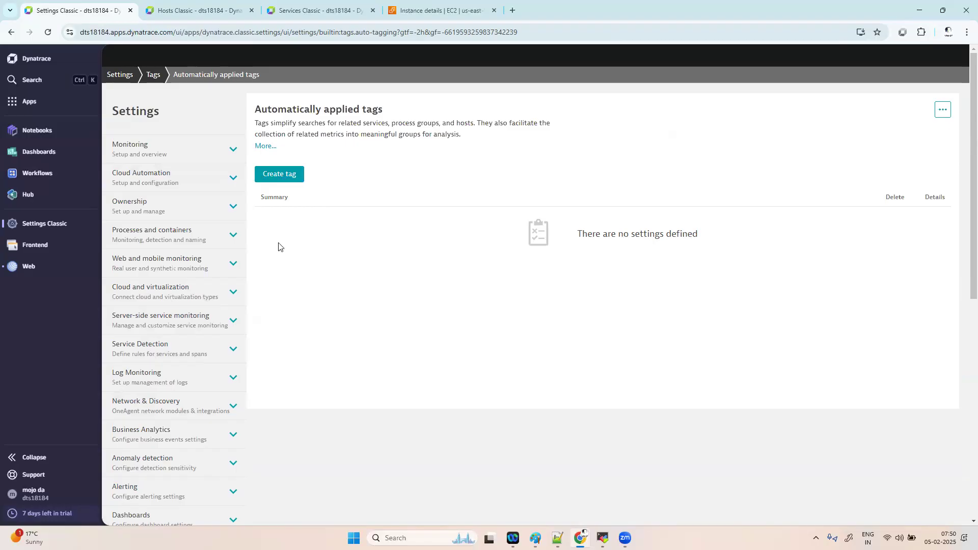
# - Go to Tags › Manually applied tags, which lists five tags including env:demo and env:dev
pyautogui.scroll(-5, 334, 399)
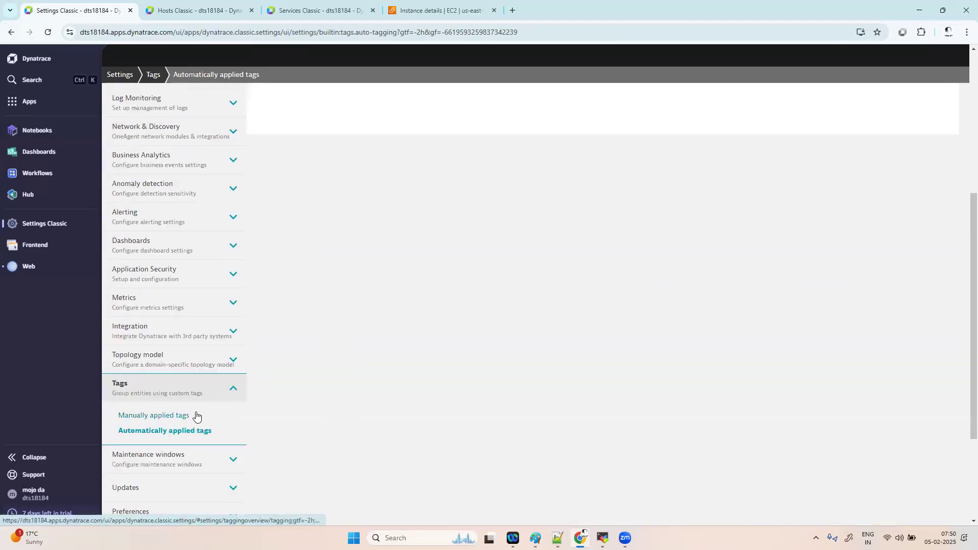
pyautogui.click(178, 415)
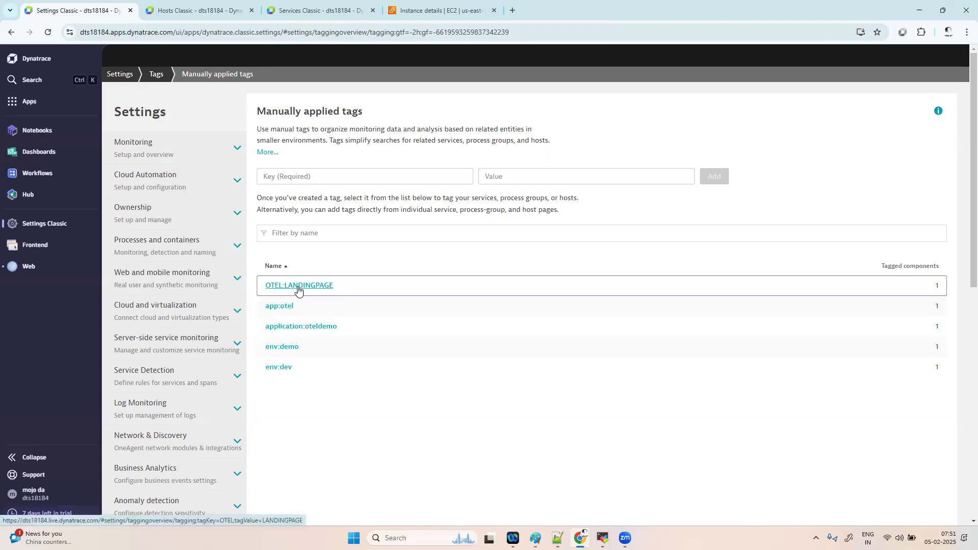
# - Open the env:demo tag page, cross-check the oteldemoapp001 host's tags, then return to env:demo
pyautogui.click(281, 347)
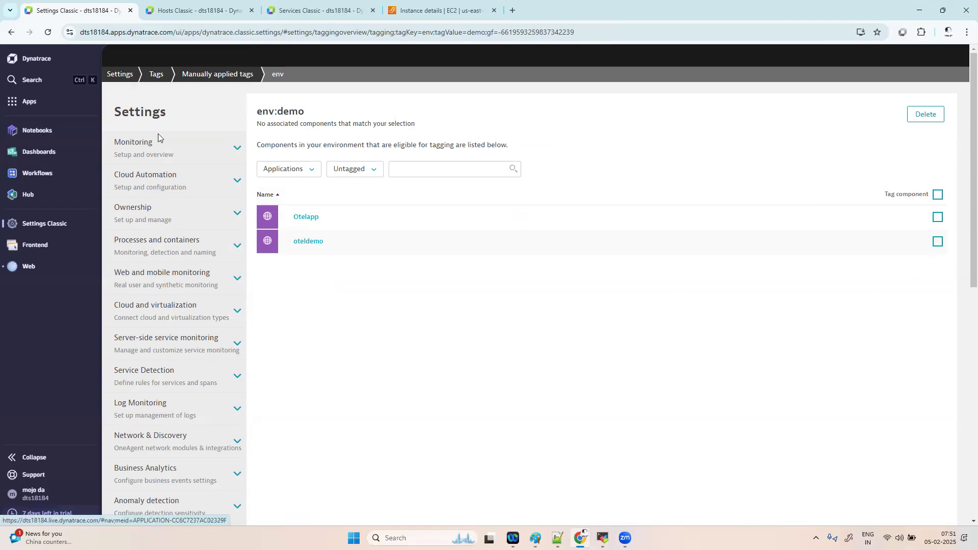
pyautogui.click(11, 32)
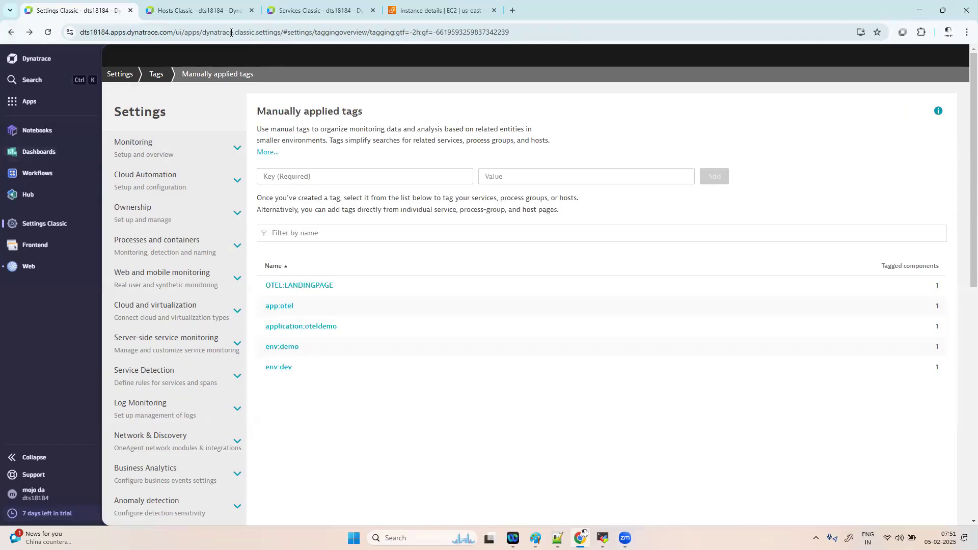
pyautogui.click(196, 10)
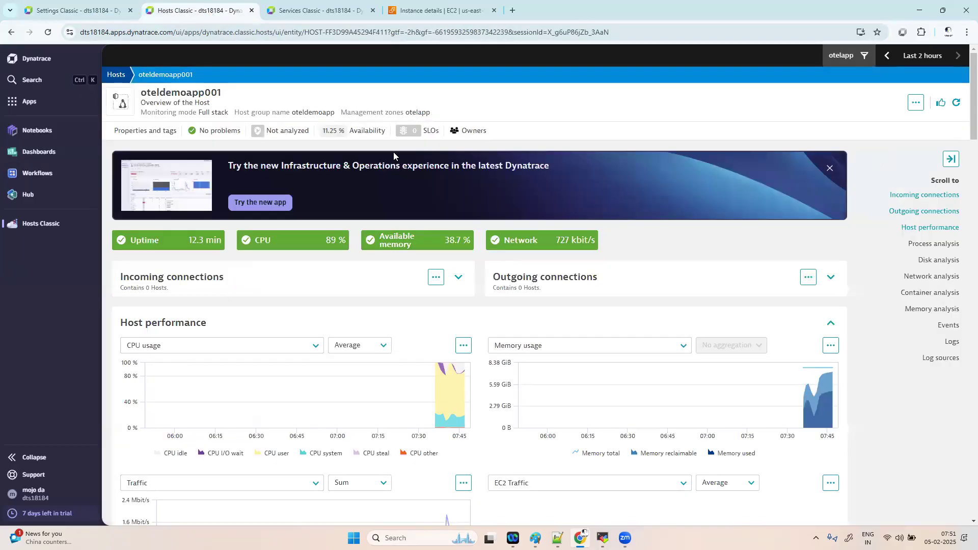
pyautogui.click(160, 130)
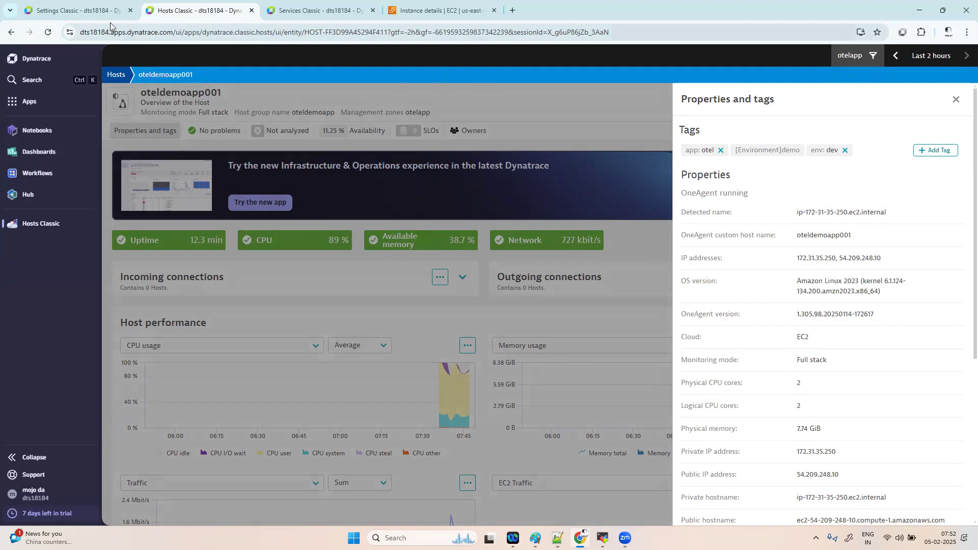
pyautogui.click(79, 10)
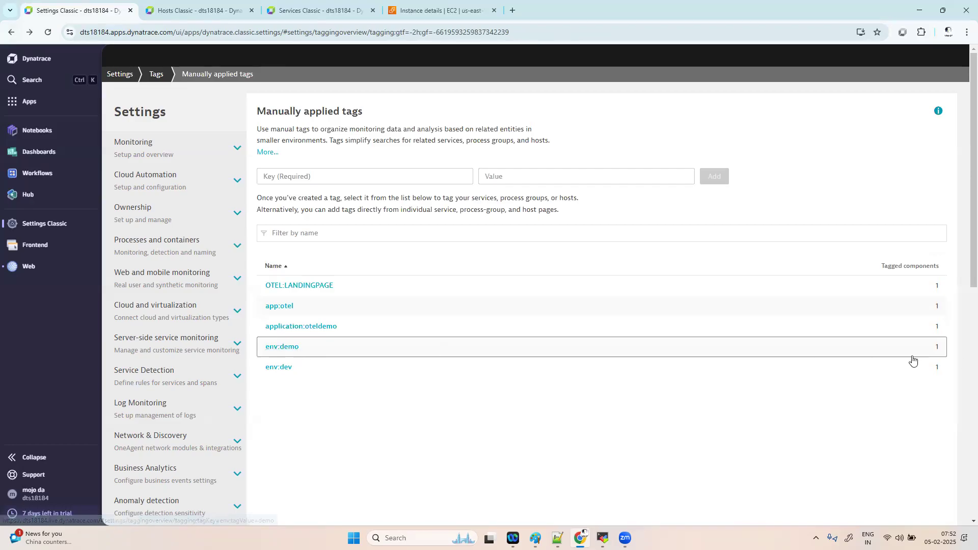
pyautogui.click(282, 348)
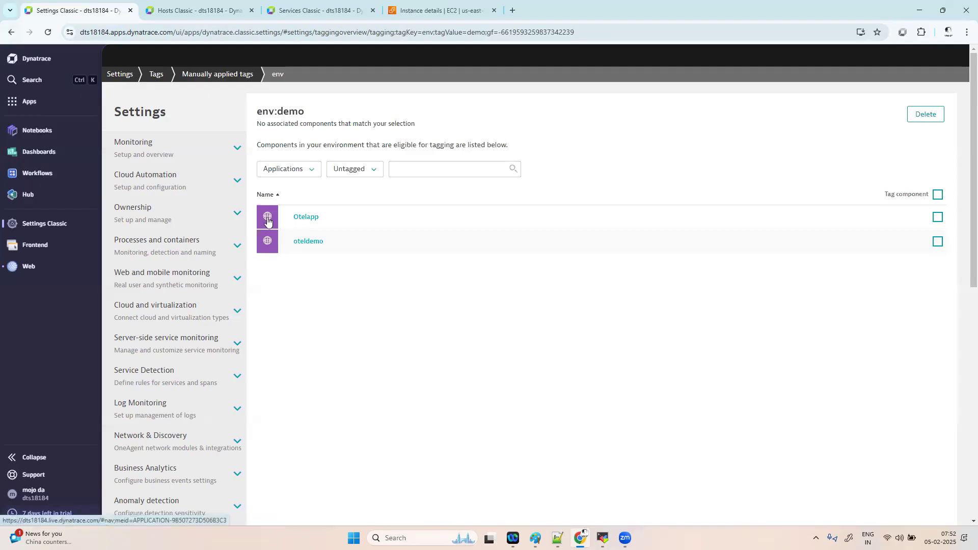
# - Filter env:demo components to Hosts, tag both otelapp and oteldemoapp001, and show only tagged components
pyautogui.click(302, 169)
pyautogui.click(284, 255)
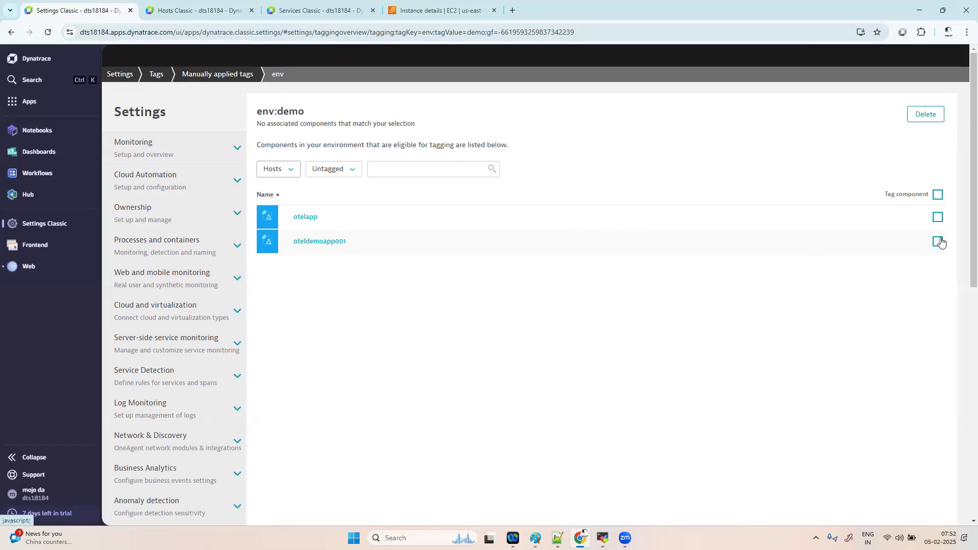
pyautogui.click(938, 195)
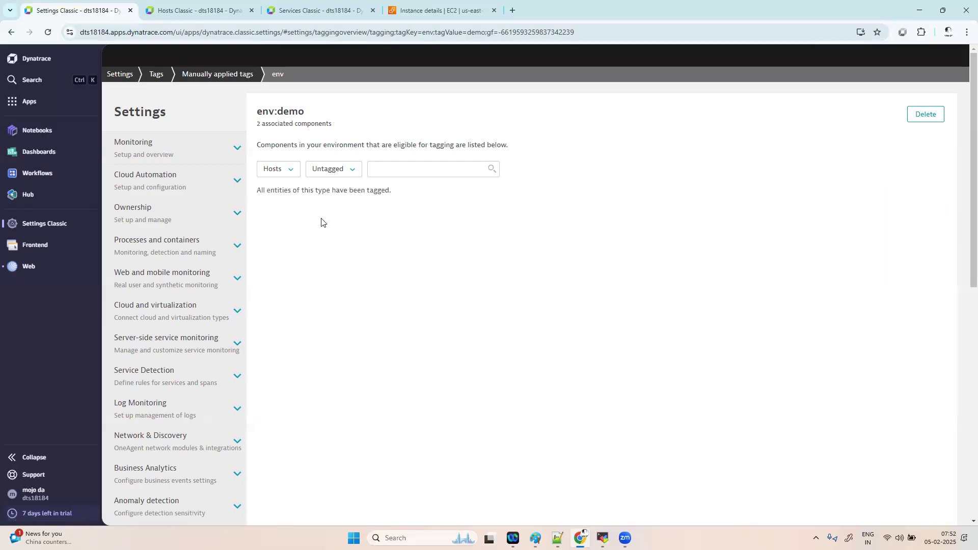
pyautogui.click(289, 170)
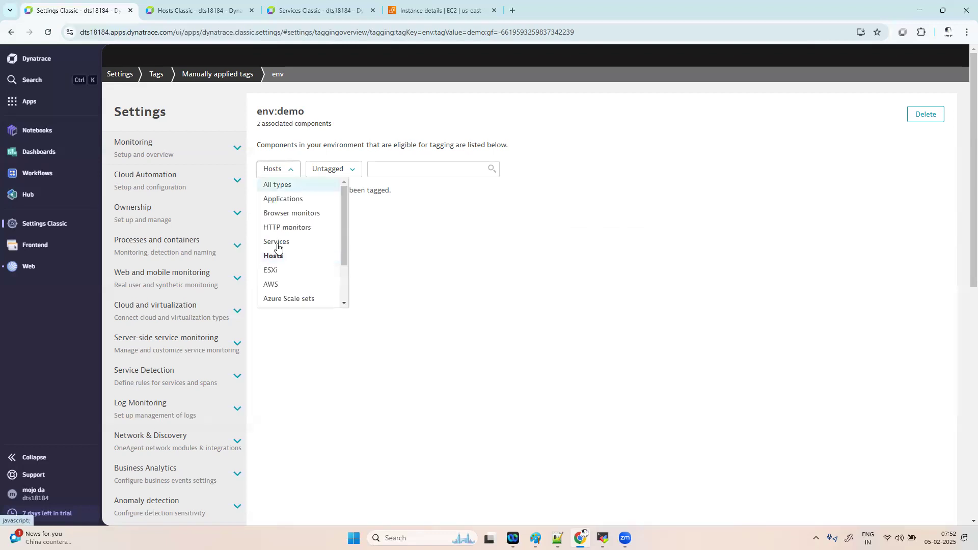
pyautogui.click(277, 256)
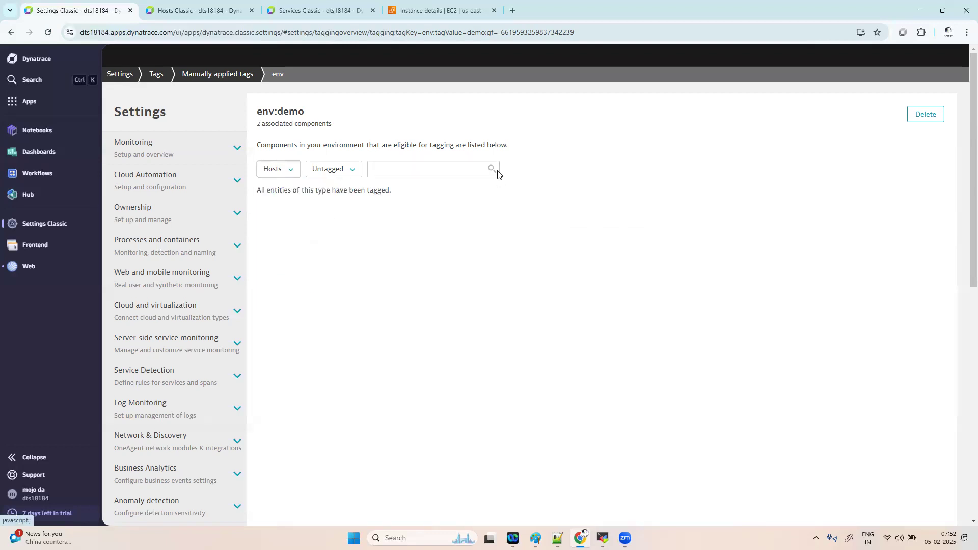
pyautogui.click(326, 170)
pyautogui.click(326, 195)
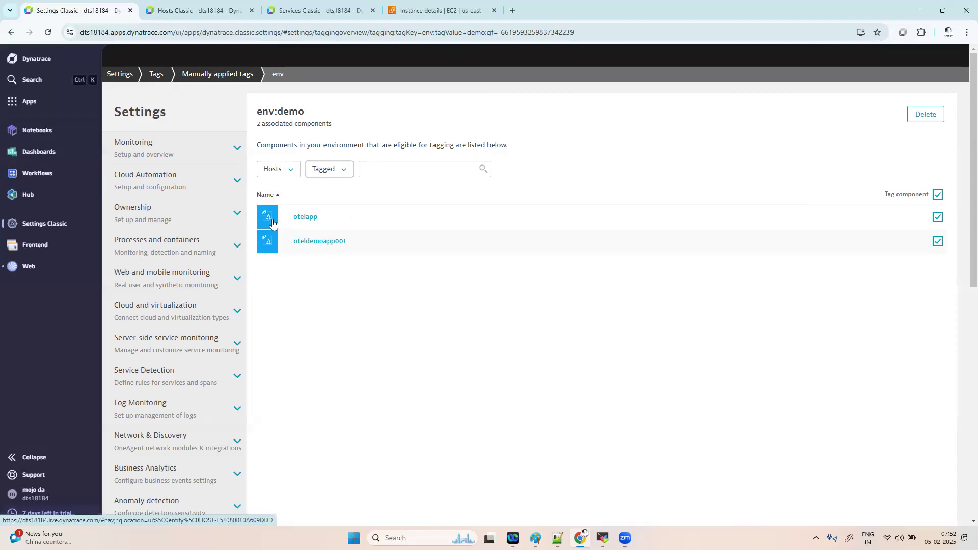
pyautogui.click(196, 11)
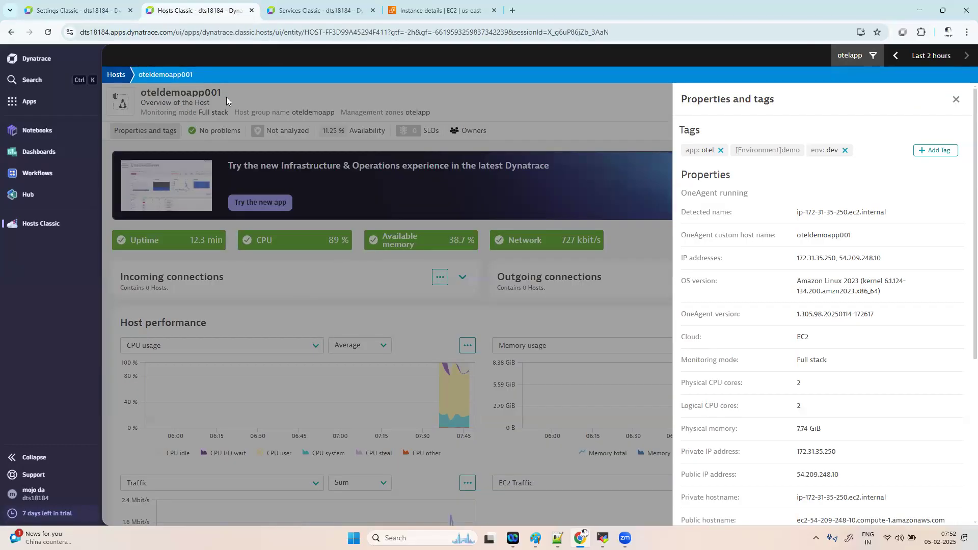
# - Delete the env:demo manual tag, then close the oteldemoapp001 host's Properties and tags panel
pyautogui.click(99, 11)
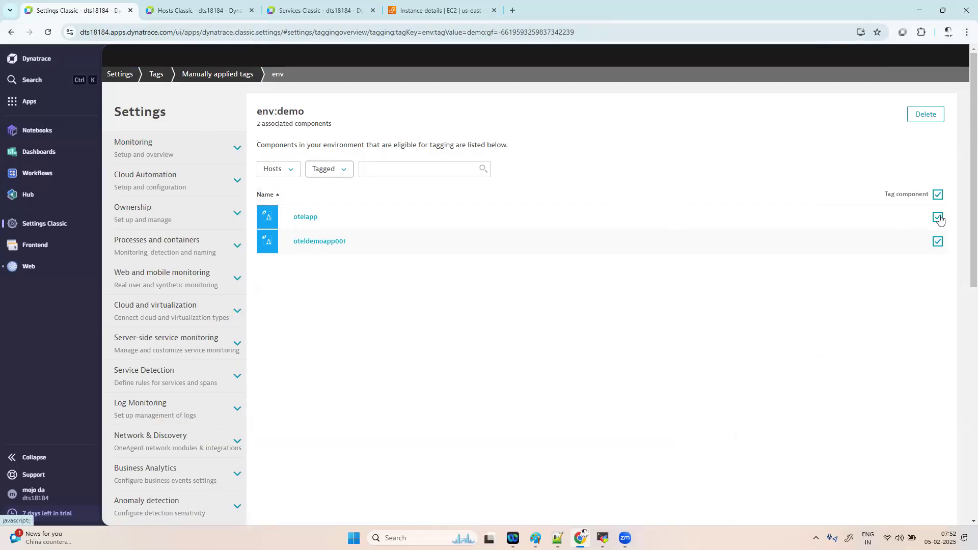
pyautogui.click(928, 117)
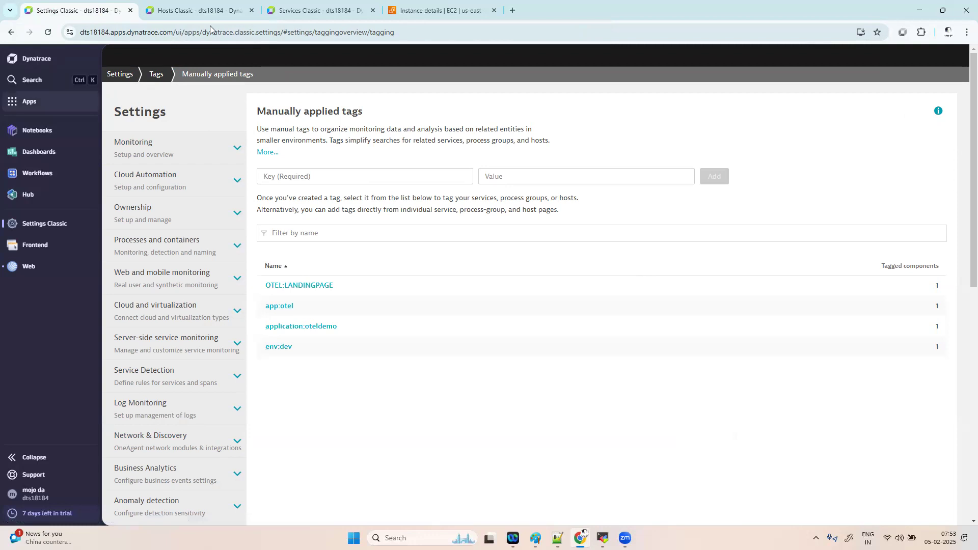
pyautogui.click(219, 6)
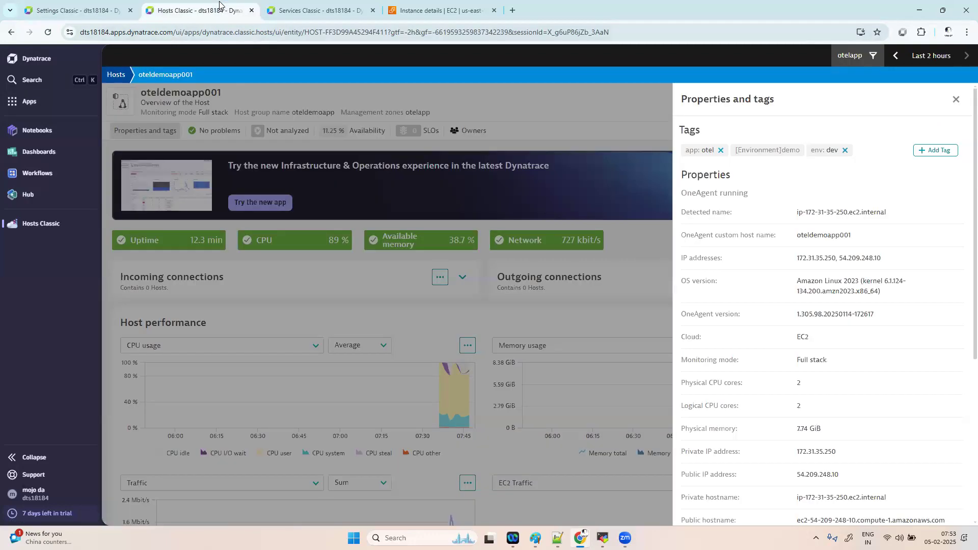
pyautogui.click(957, 99)
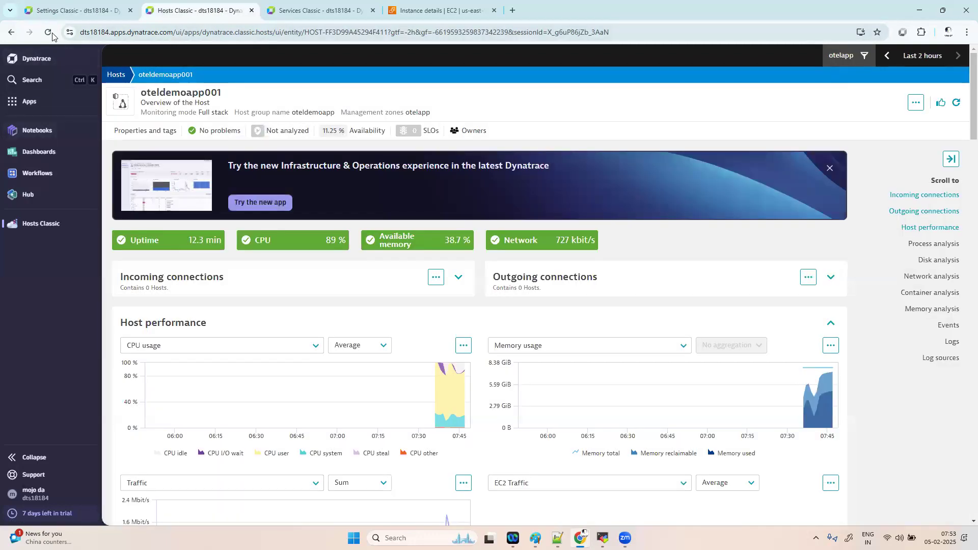
# - Reload the host page to recheck its tags, then expand the Manually applied tags description
pyautogui.click(49, 33)
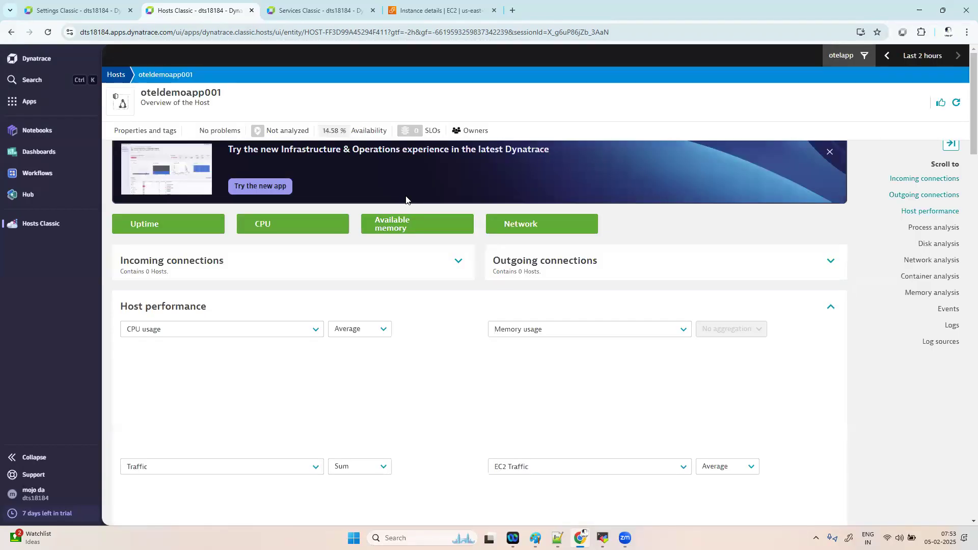
pyautogui.click(158, 129)
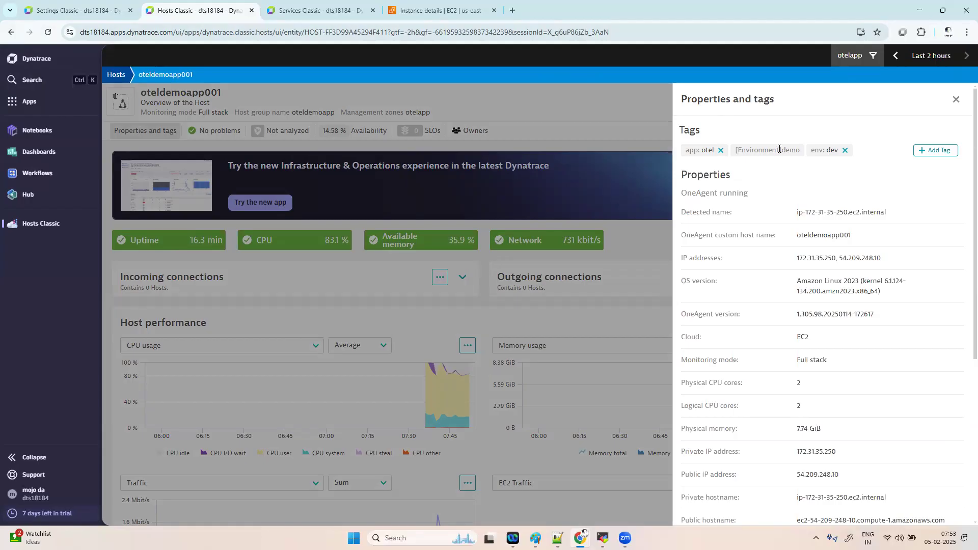
pyautogui.moveTo(739, 150); pyautogui.dragTo(793, 149)
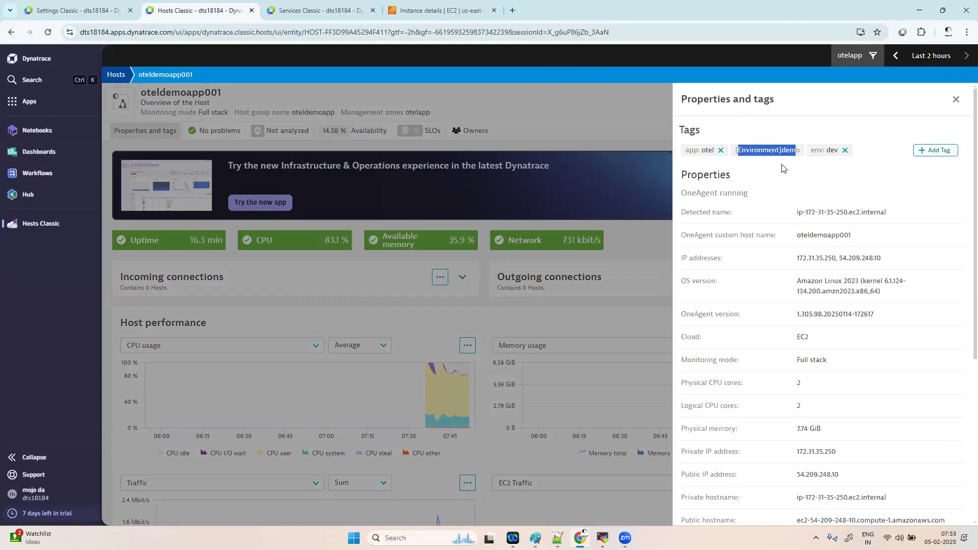
pyautogui.click(784, 168)
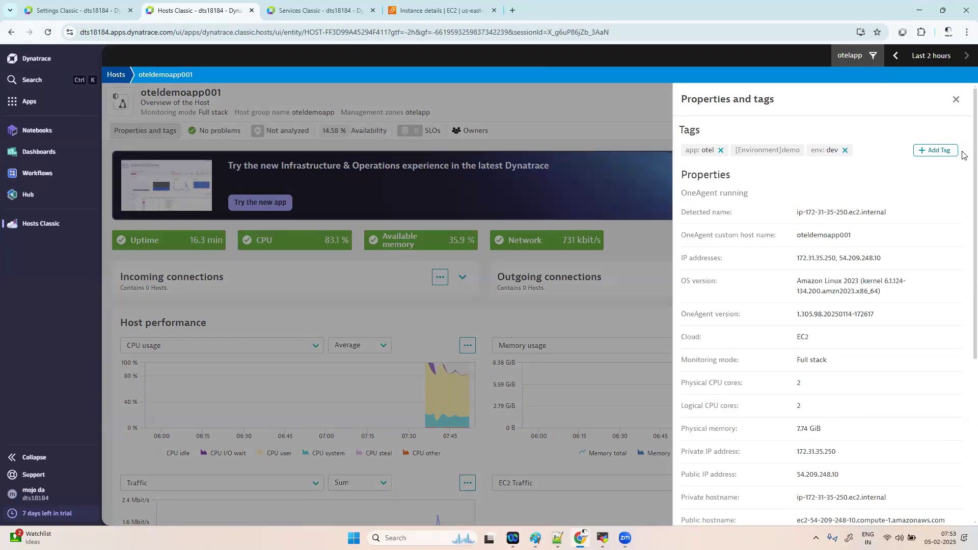
pyautogui.scroll(-5, 961, 186)
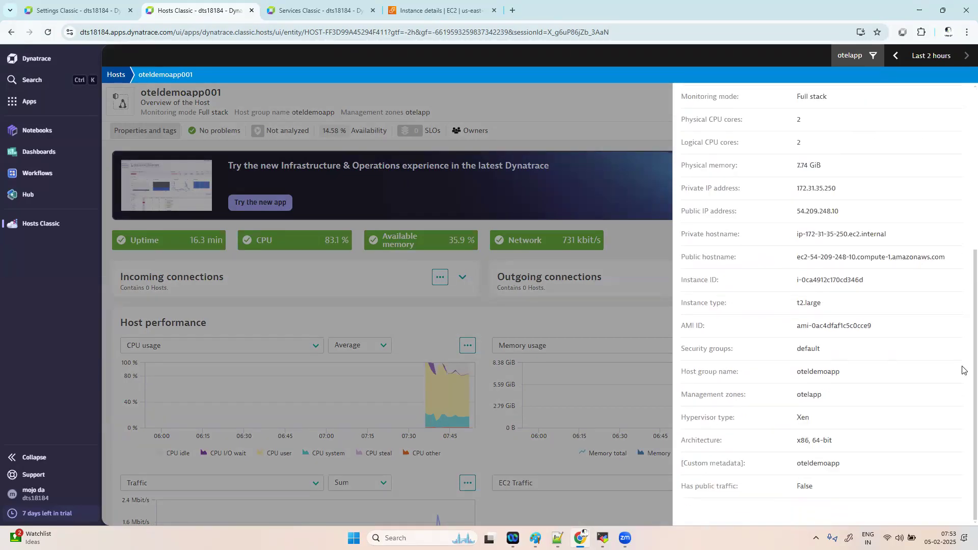
pyautogui.click(76, 10)
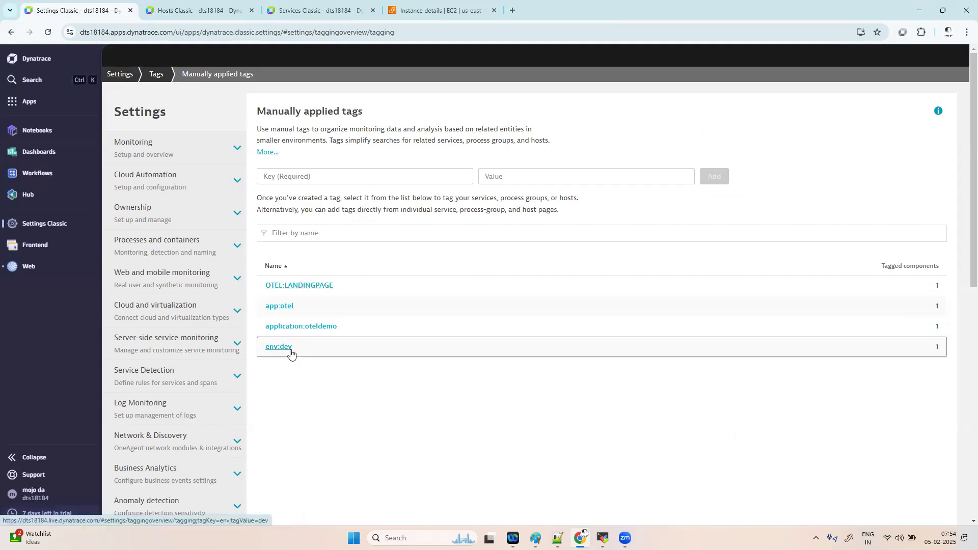
pyautogui.click(264, 152)
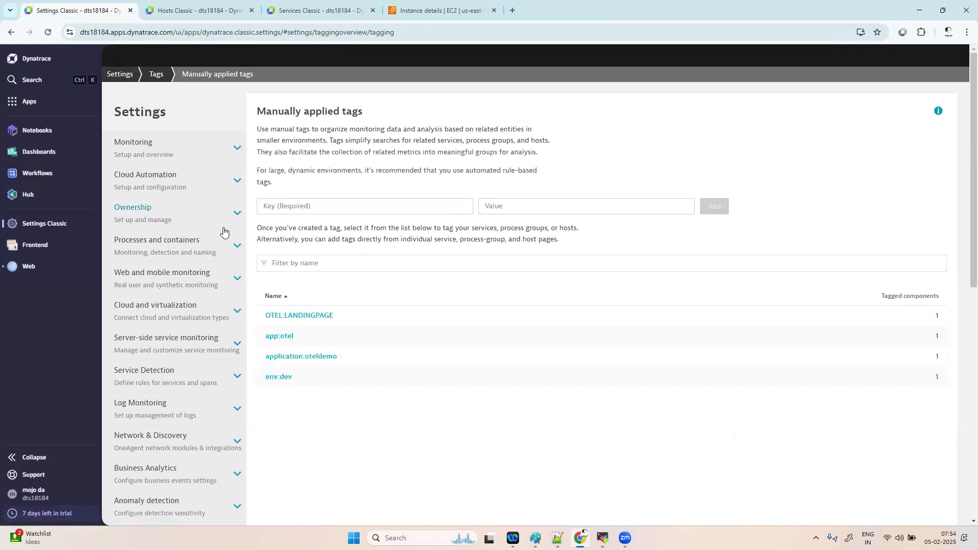
# - Return to Tags › Automatically applied tags in the Settings sidebar, which still has no rules
pyautogui.scroll(-5, 192, 460)
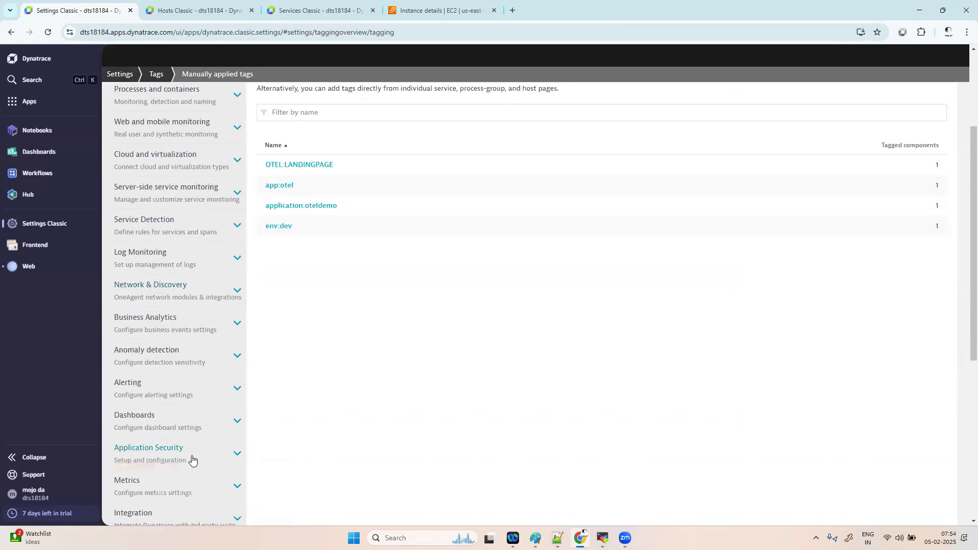
pyautogui.scroll(-1, 192, 460)
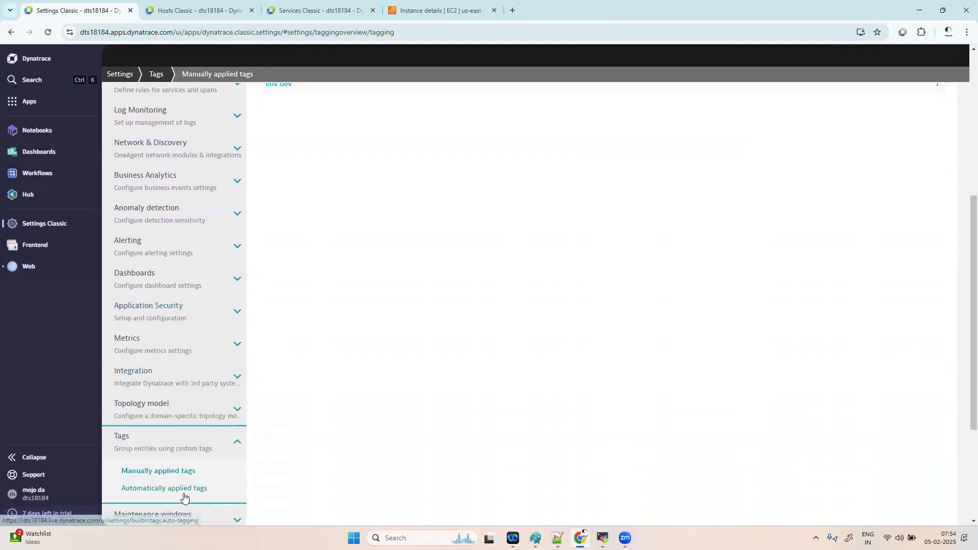
pyautogui.click(185, 492)
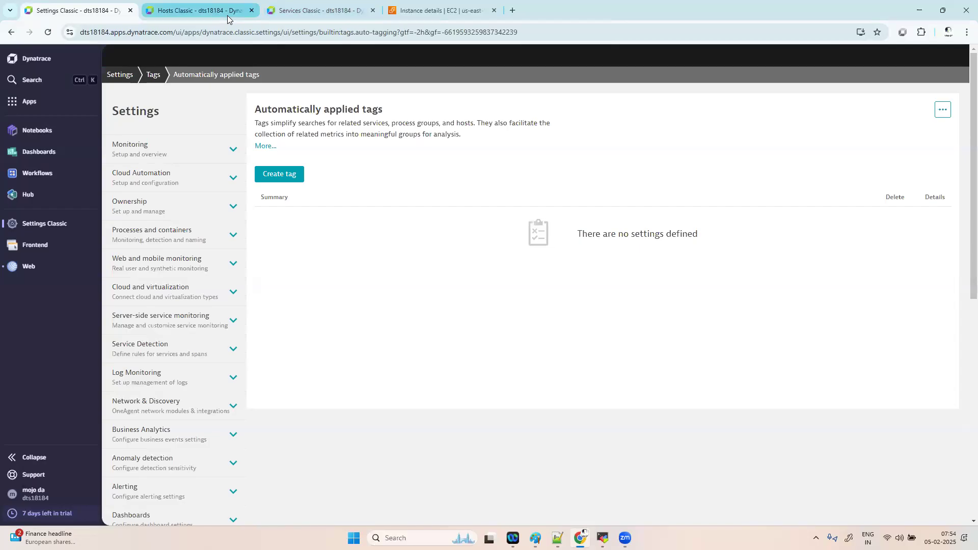
pyautogui.moveTo(227, 15)
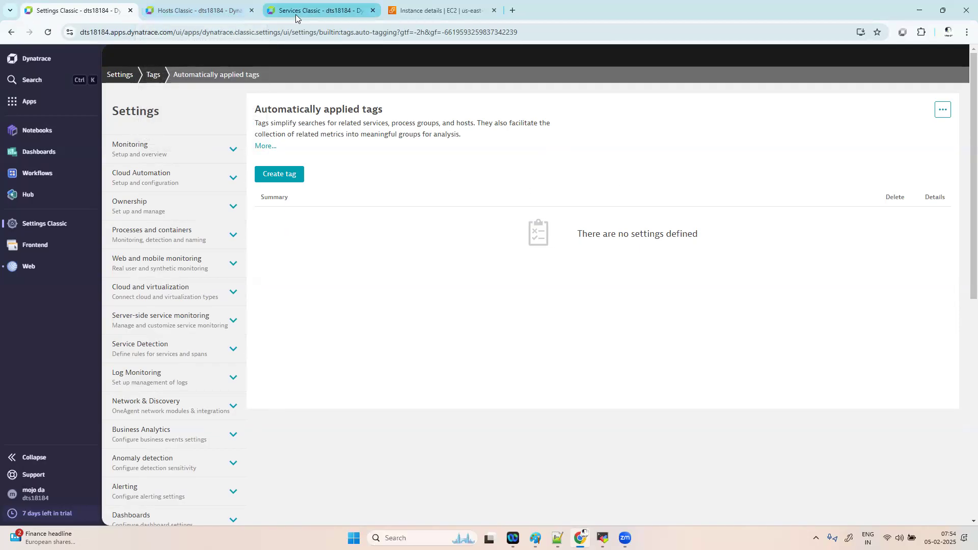
# - Back on the oteldemoapp001 host, review its app: otel, [Environment]demo and env: dev tags, then close the panel
pyautogui.click(195, 10)
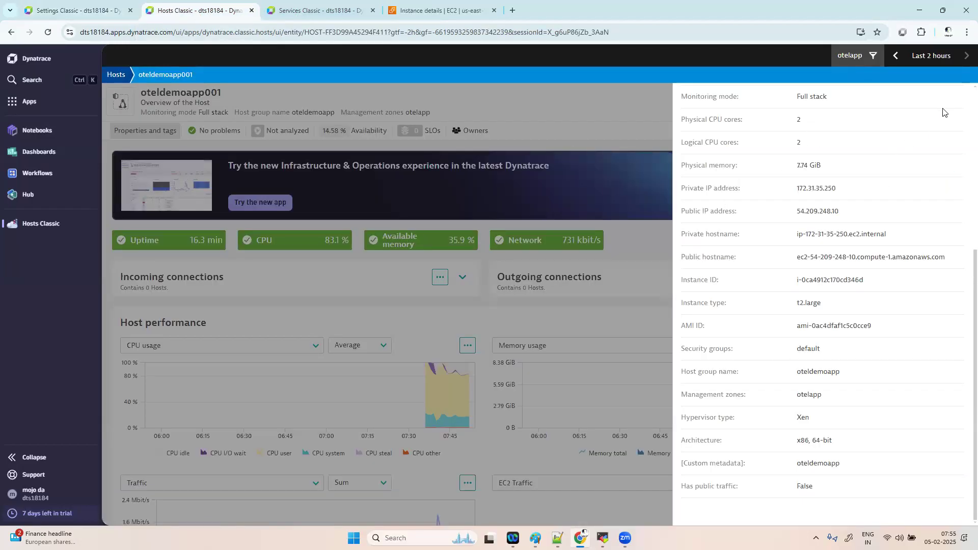
pyautogui.scroll(5, 810, 262)
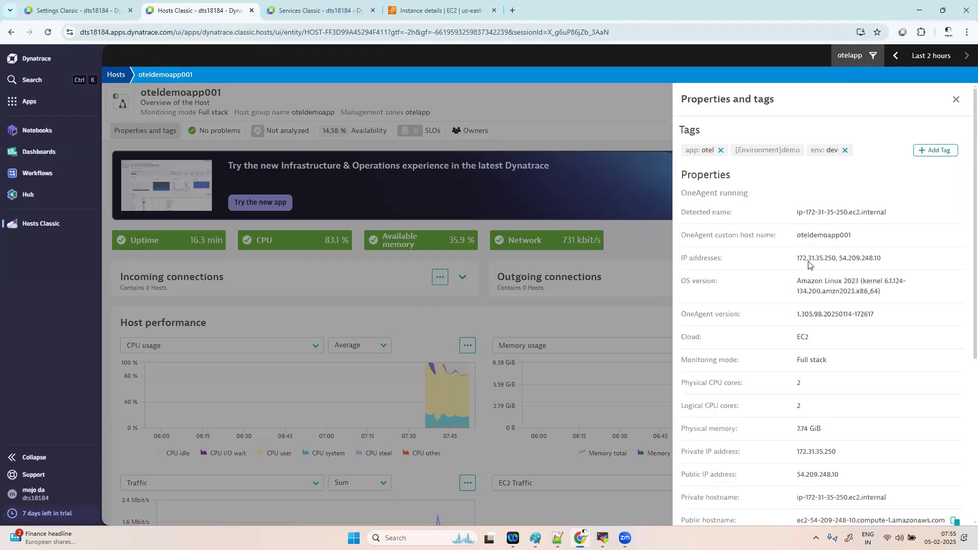
pyautogui.moveTo(767, 151)
pyautogui.moveTo(736, 150); pyautogui.dragTo(803, 156)
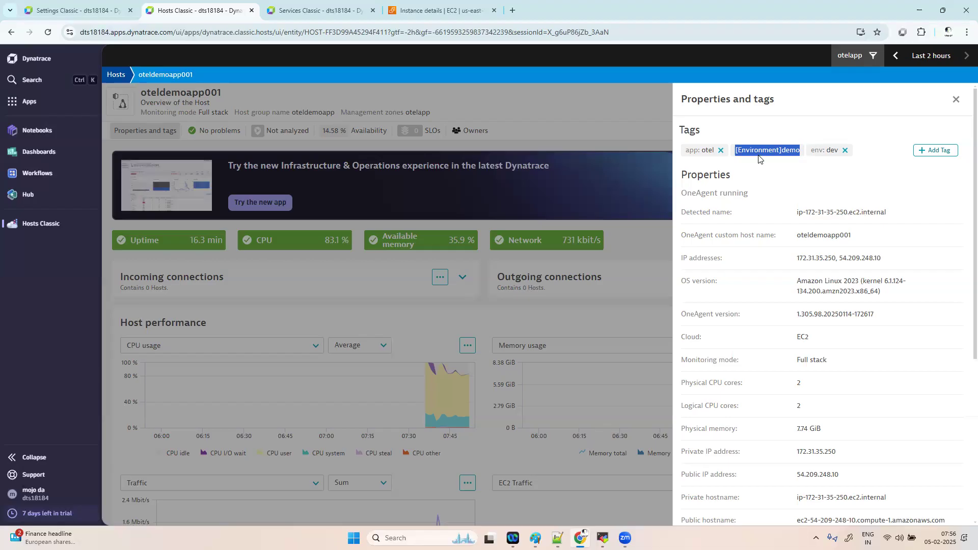
pyautogui.click(957, 101)
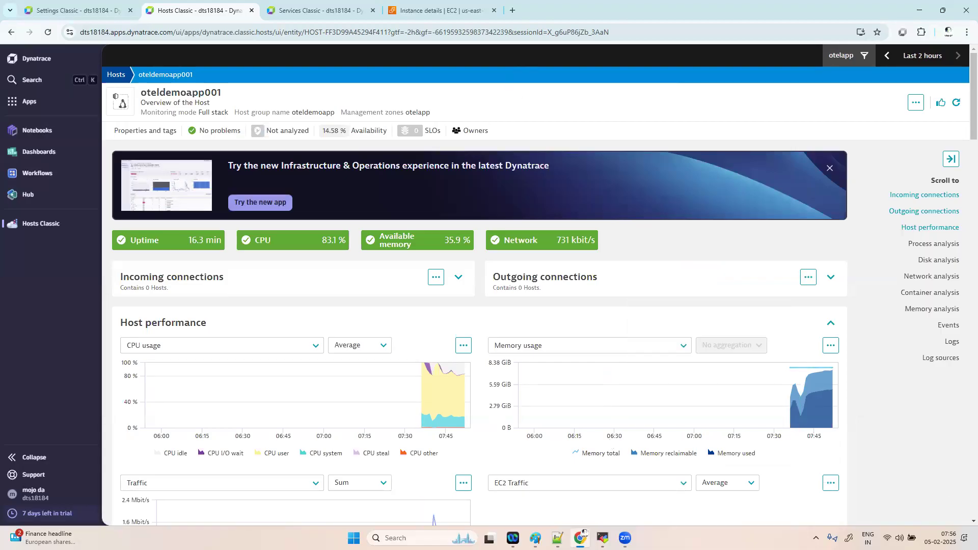
pyautogui.hotkey('alt', 'Tab')
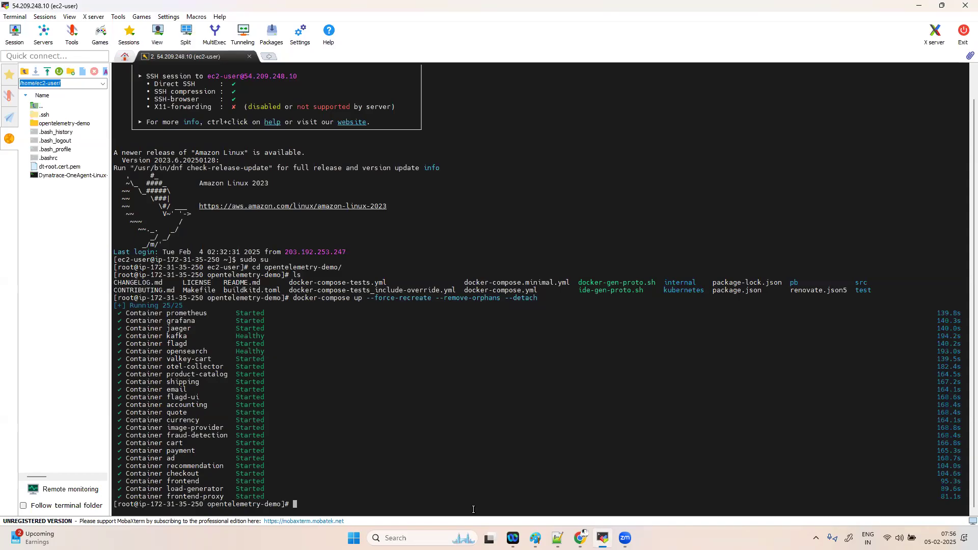
pyautogui.moveTo(580, 538)
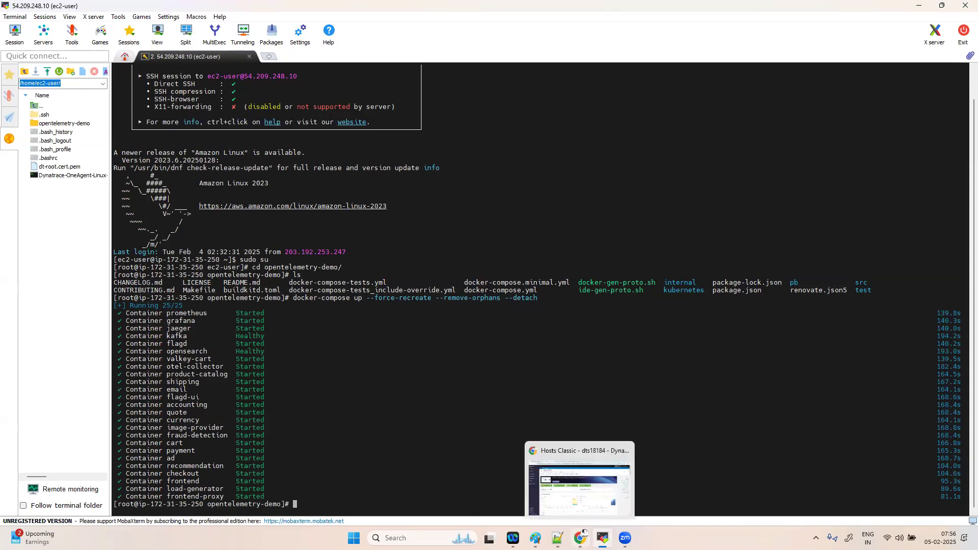
pyautogui.click(580, 482)
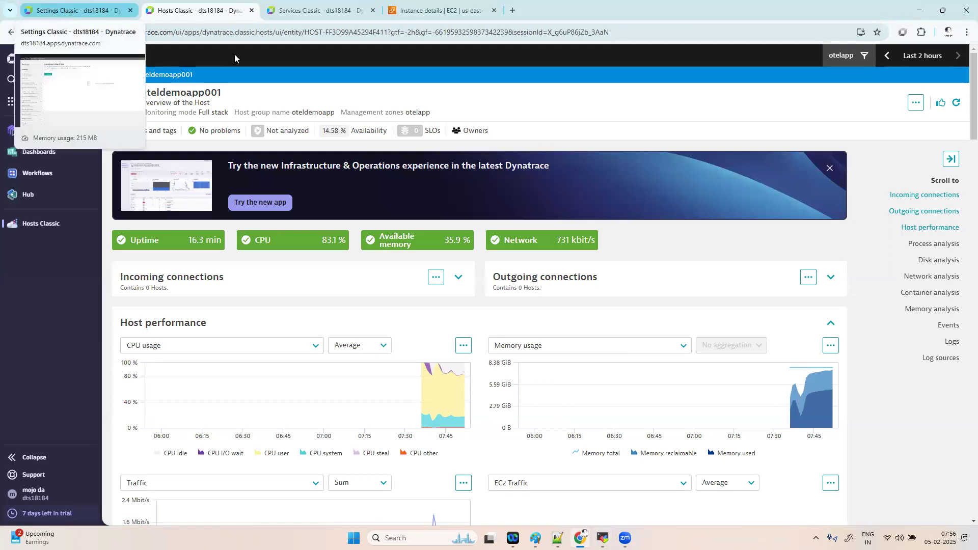
# - Go from the oteldemoapp001 host overview to the Automatically applied tags settings
pyautogui.click(308, 15)
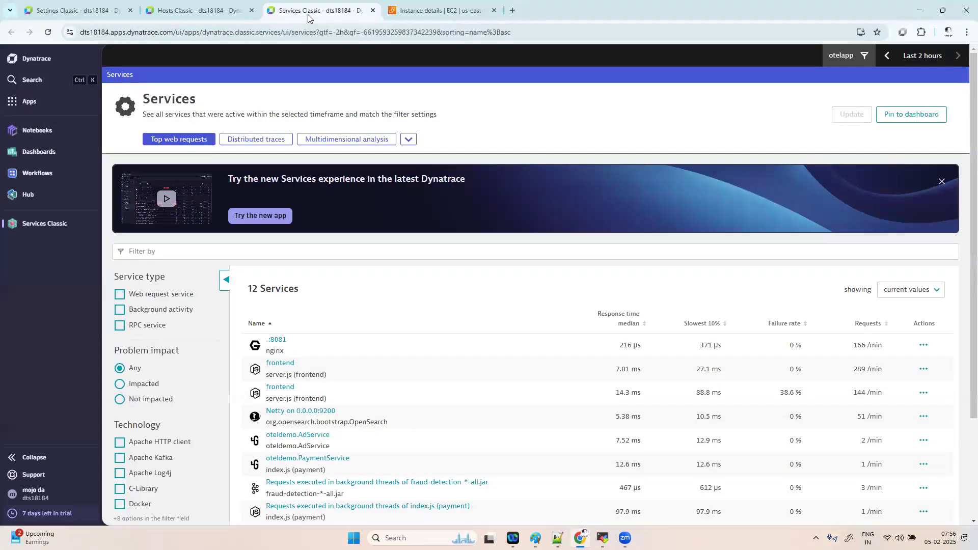
pyautogui.click(179, 12)
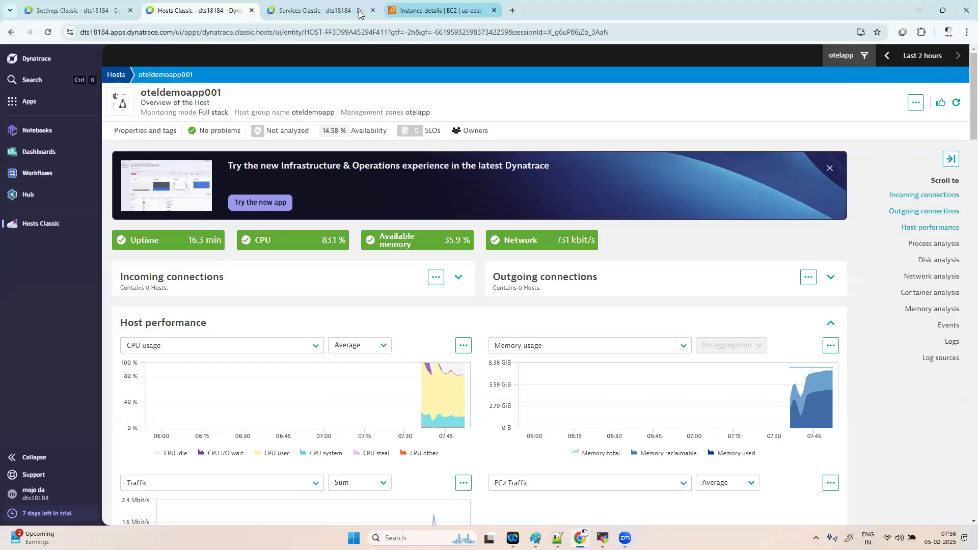
pyautogui.click(54, 10)
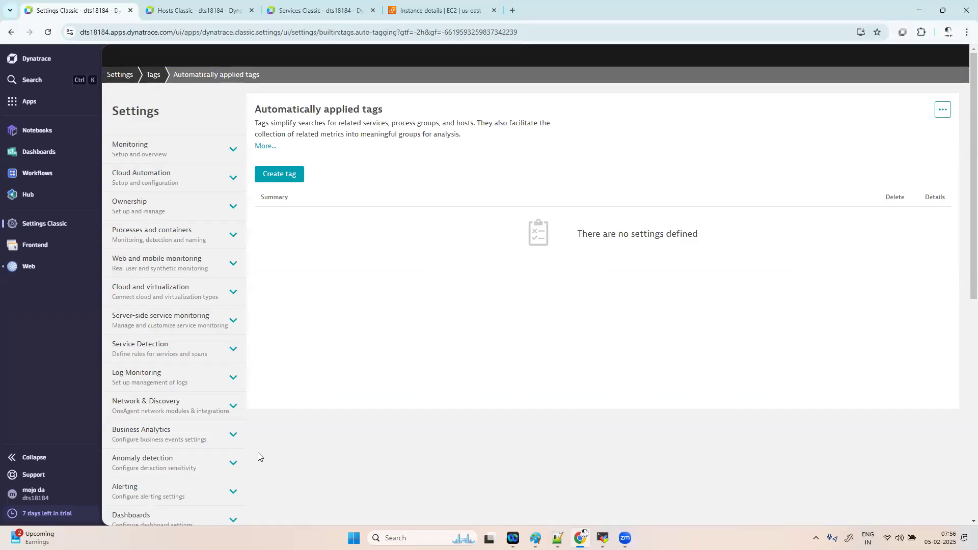
# - Create a new auto-tag named 'env' and add its first rule
pyautogui.click(295, 181)
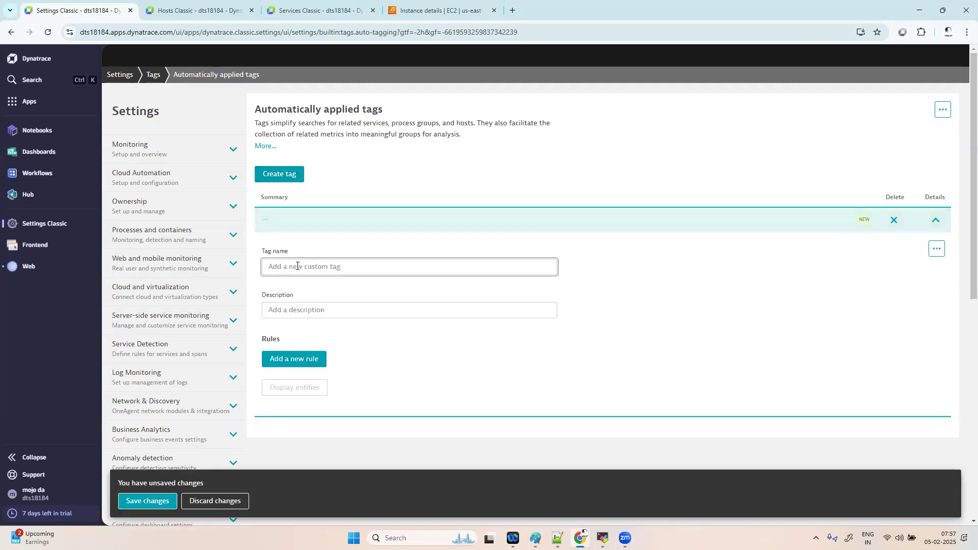
pyautogui.click(298, 266)
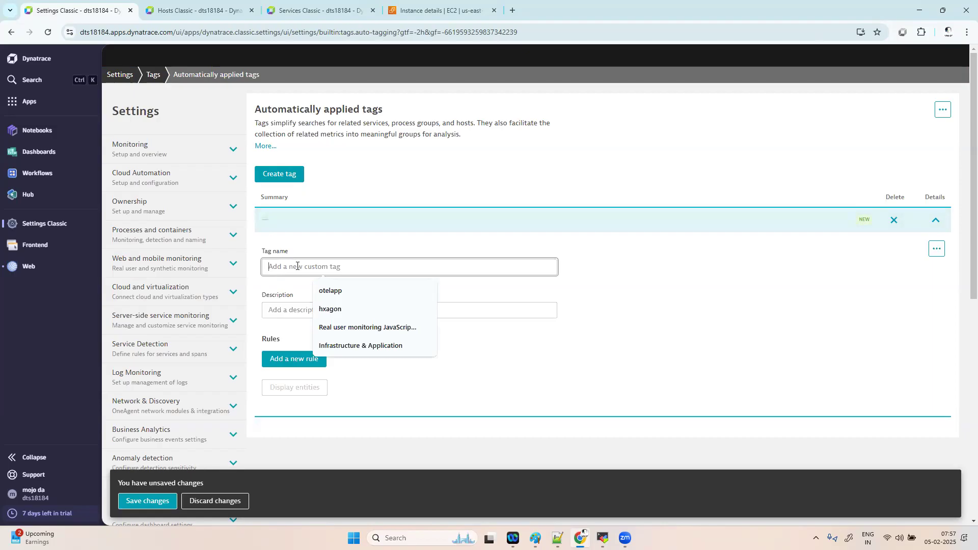
pyautogui.write('env')
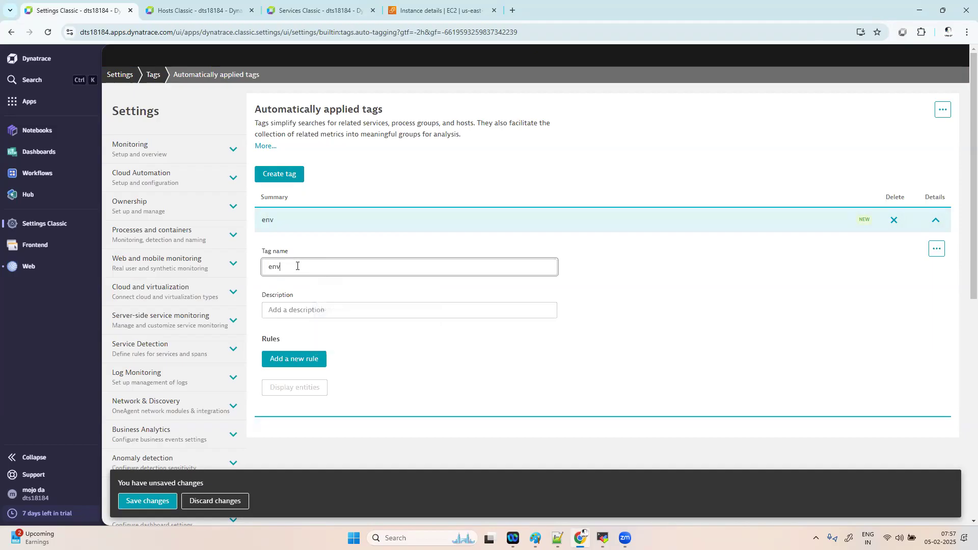
pyautogui.click(402, 362)
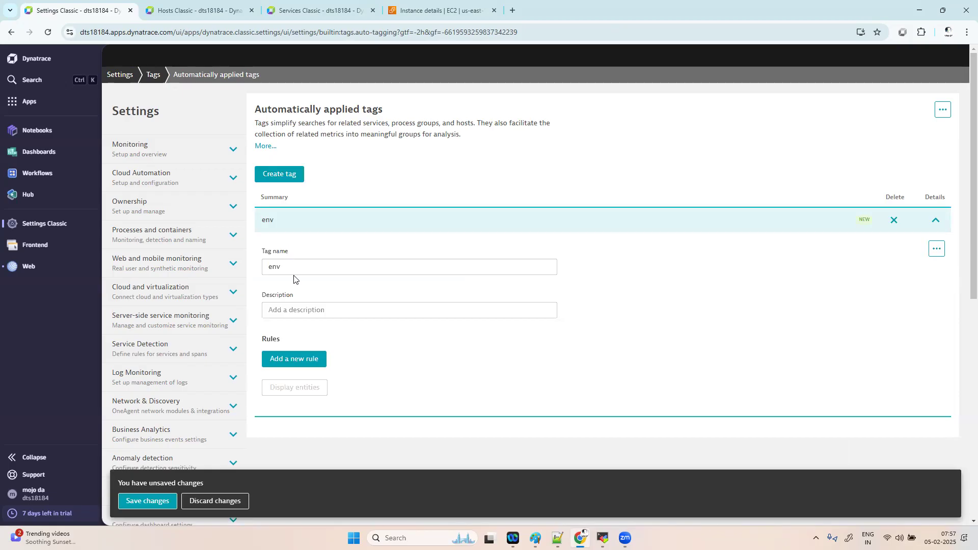
pyautogui.click(294, 359)
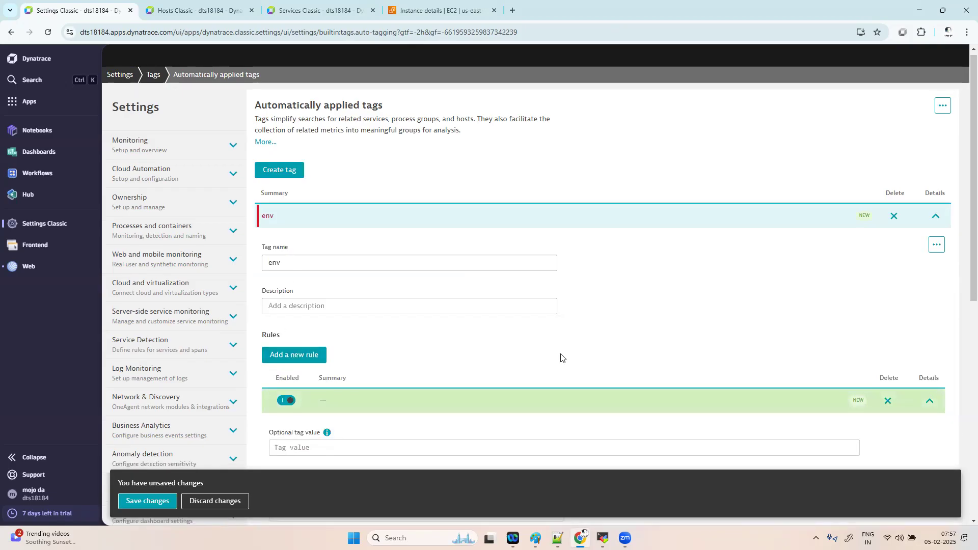
# - Give the env rule the tag value 'prod' and make it apply to Hosts
pyautogui.scroll(-2, 560, 358)
pyautogui.click(368, 332)
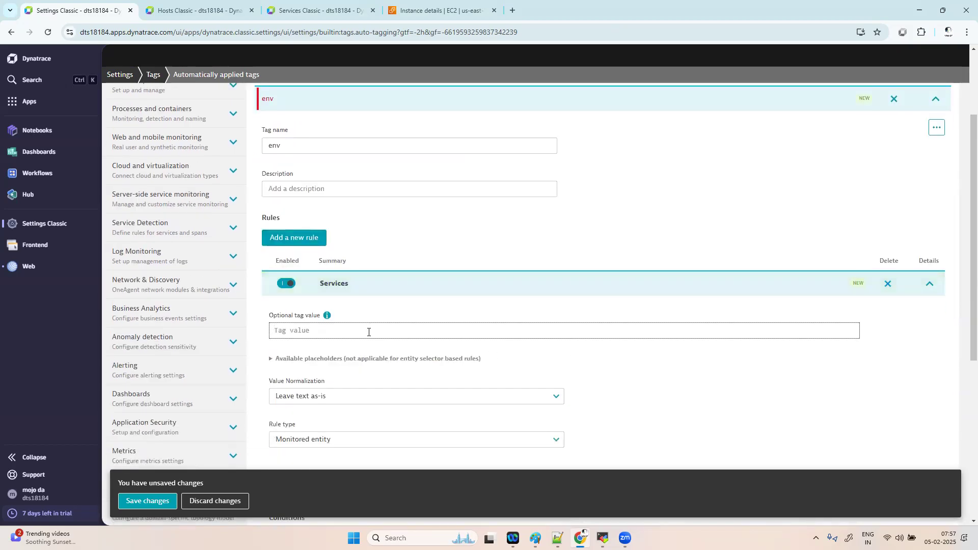
pyautogui.write('prod')
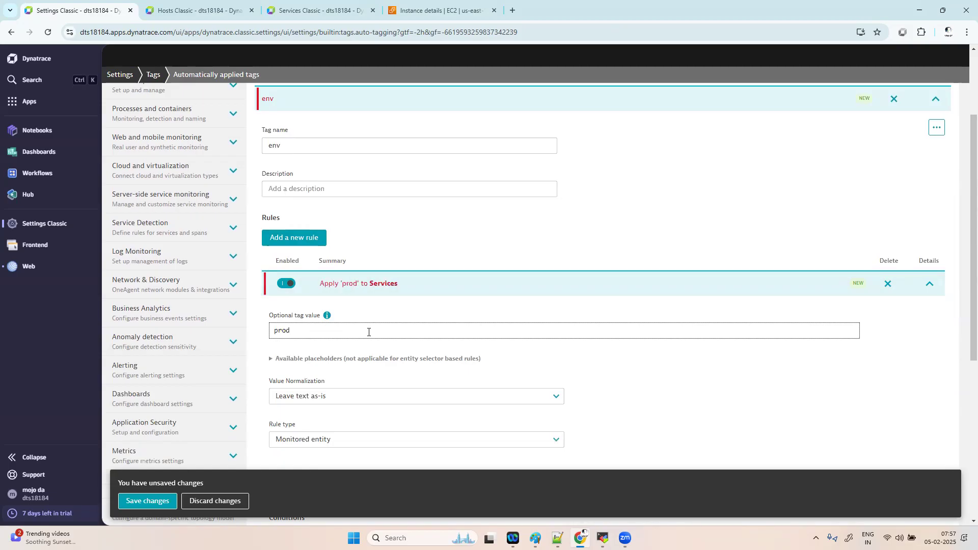
pyautogui.scroll(-2, 732, 389)
pyautogui.click(539, 308)
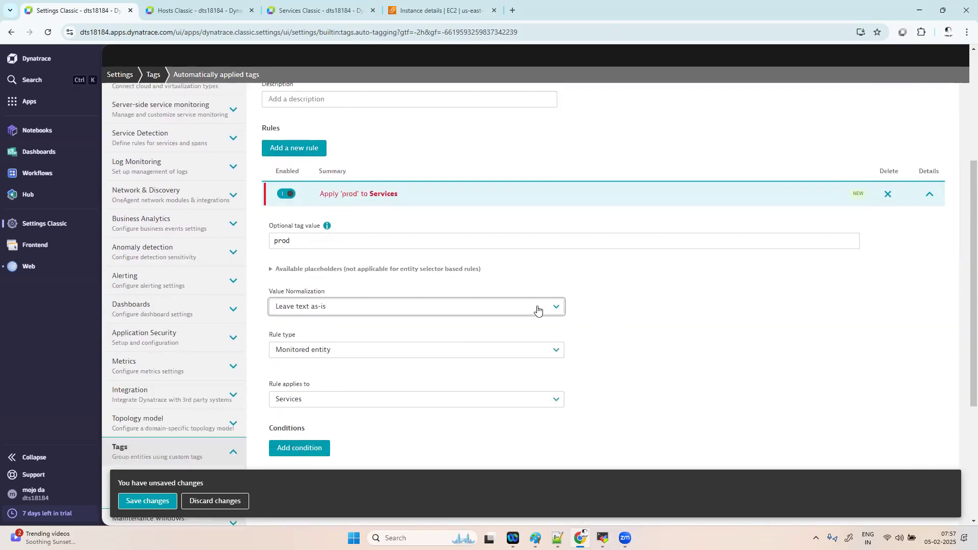
pyautogui.click(731, 360)
pyautogui.click(323, 353)
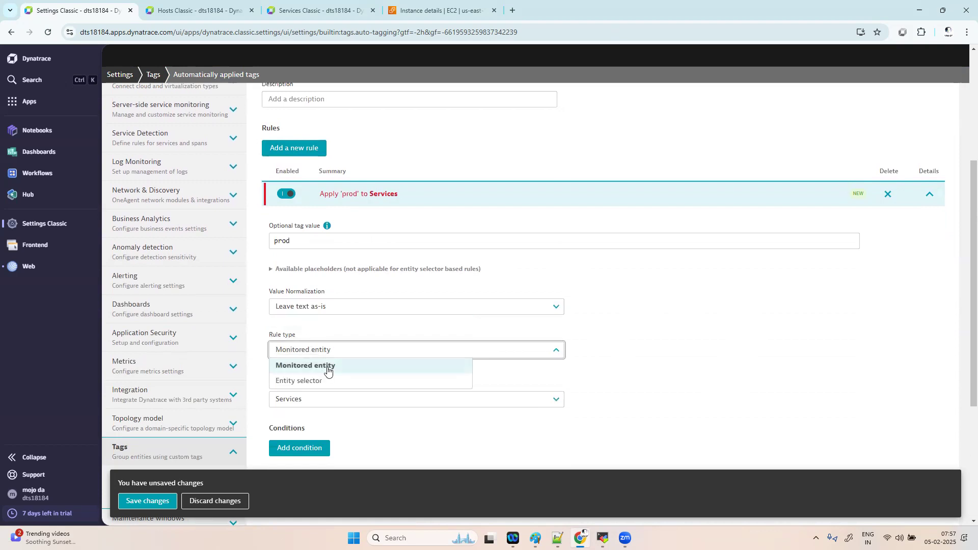
pyautogui.click(356, 407)
pyautogui.click(356, 407)
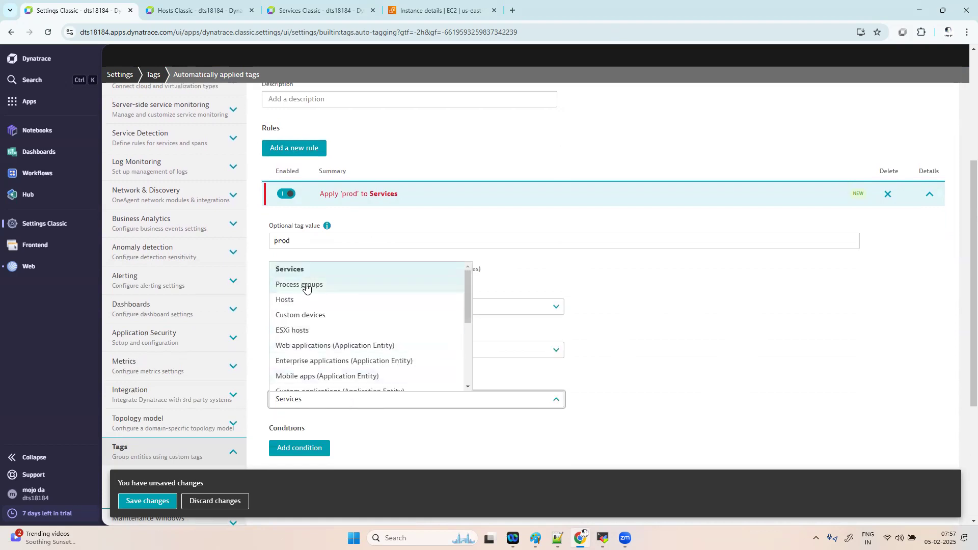
pyautogui.click(338, 303)
# - Add a rule condition that checks the Host name property
pyautogui.scroll(-2, 325, 361)
pyautogui.click(324, 361)
pyautogui.click(343, 432)
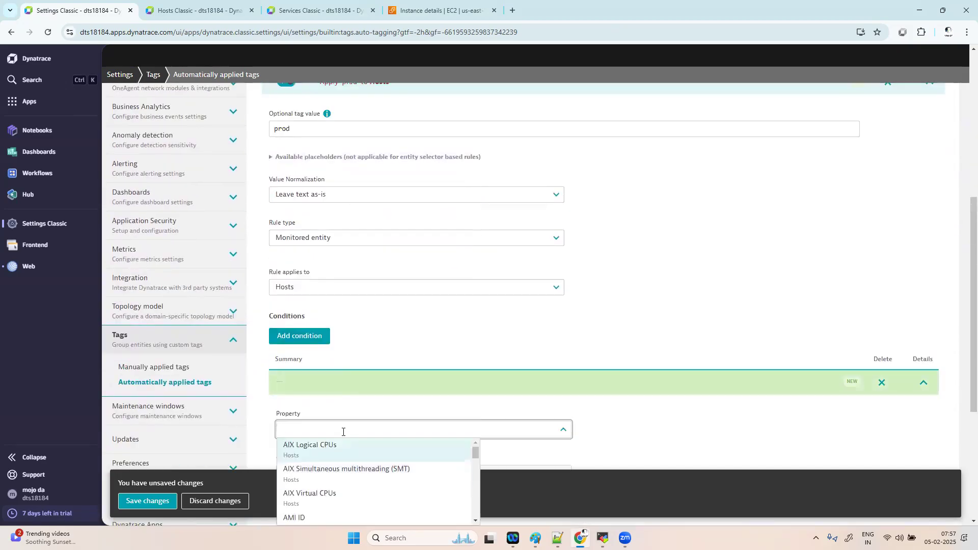
pyautogui.press('BackSpace')
pyautogui.press('BackSpace')
pyautogui.press('BackSpace')
pyautogui.press('BackSpace')
pyautogui.press('BackSpace')
pyautogui.press('BackSpace')
pyautogui.press('BackSpace')
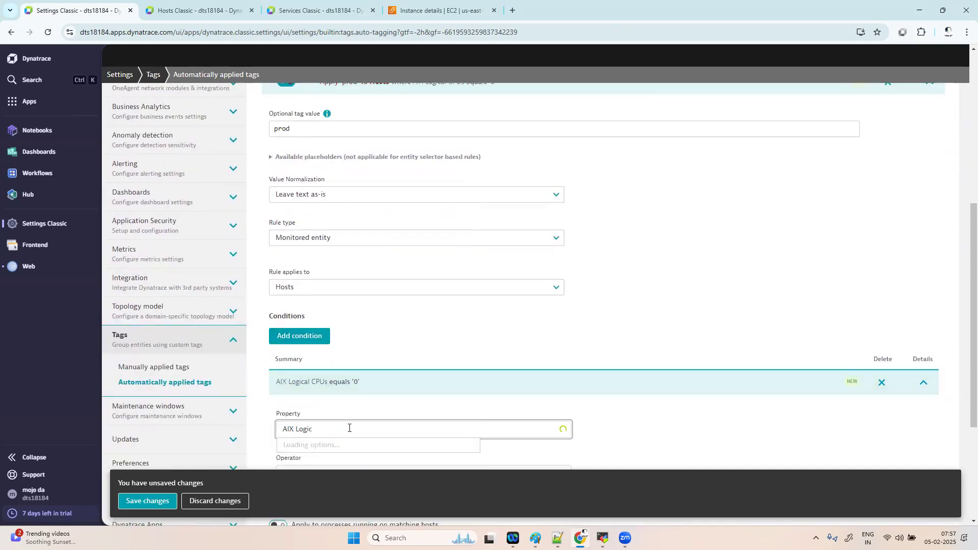
pyautogui.press('BackSpace')
pyautogui.press('BackSpace')
pyautogui.press('BackSpace')
pyautogui.press('BackSpace')
pyautogui.press('BackSpace')
pyautogui.press('BackSpace')
pyautogui.press('BackSpace')
pyautogui.press('BackSpace')
pyautogui.press('BackSpace')
pyautogui.write('host name')
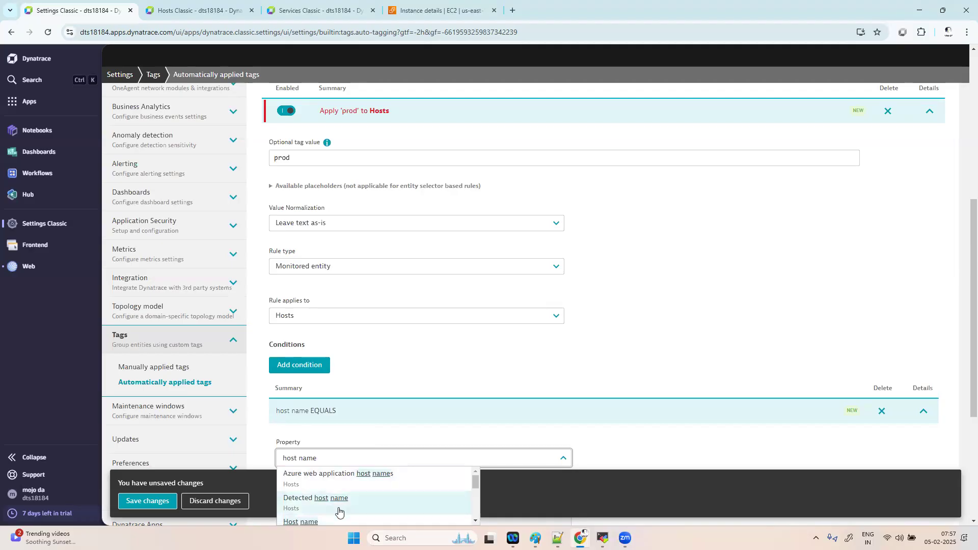
pyautogui.scroll(-1, 339, 511)
pyautogui.click(332, 492)
# - Set the condition to host names beginning with 'otel', case-insensitive
pyautogui.scroll(-2, 595, 437)
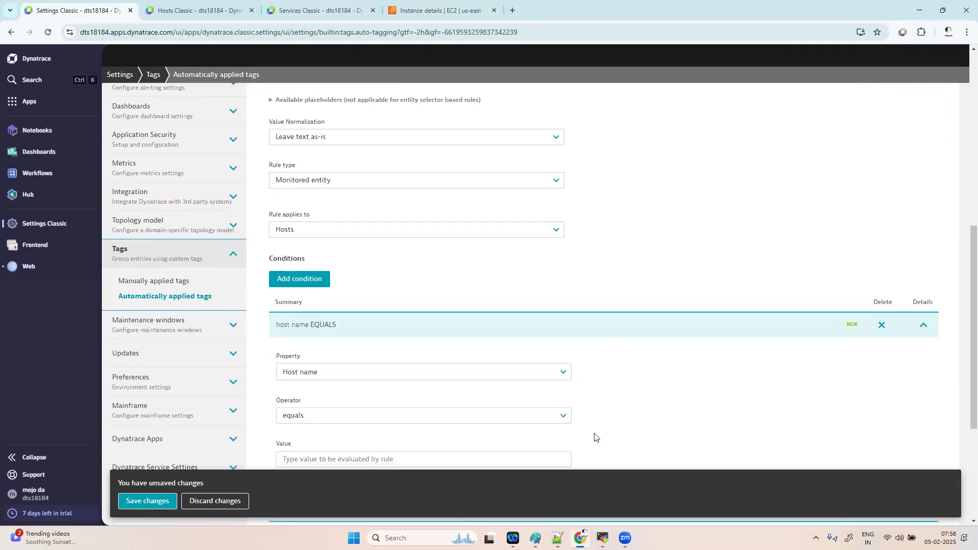
pyautogui.click(351, 422)
pyautogui.scroll(1, 354, 311)
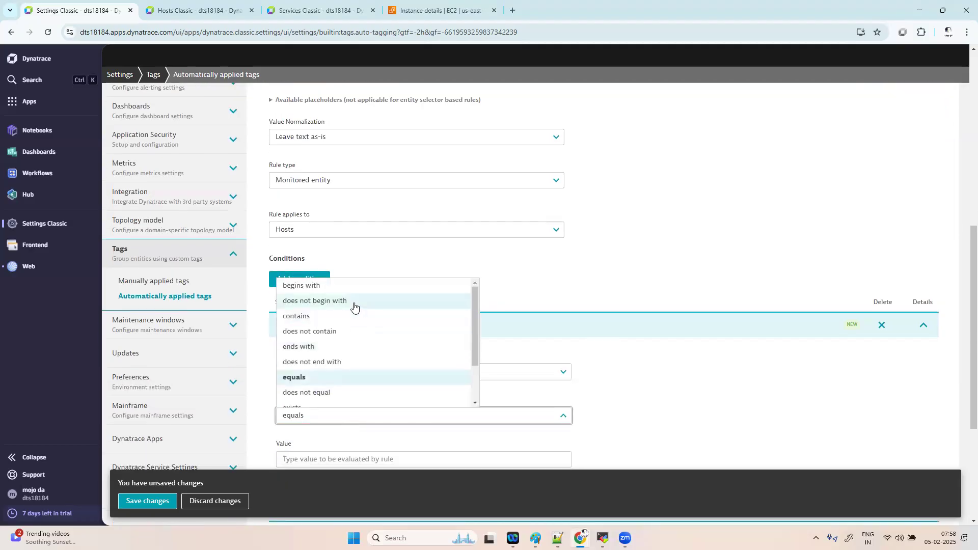
pyautogui.click(350, 286)
pyautogui.scroll(-2, 836, 401)
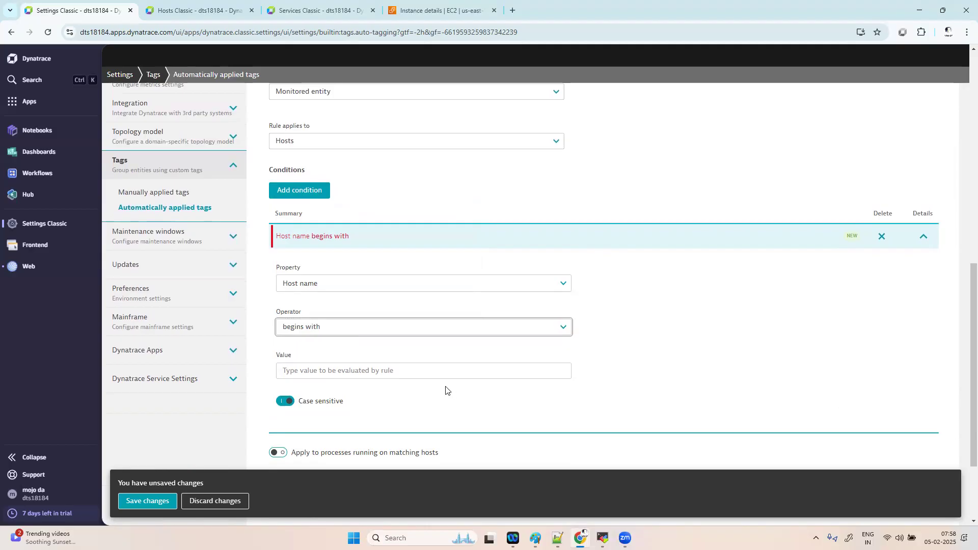
pyautogui.click(353, 372)
pyautogui.write('otel')
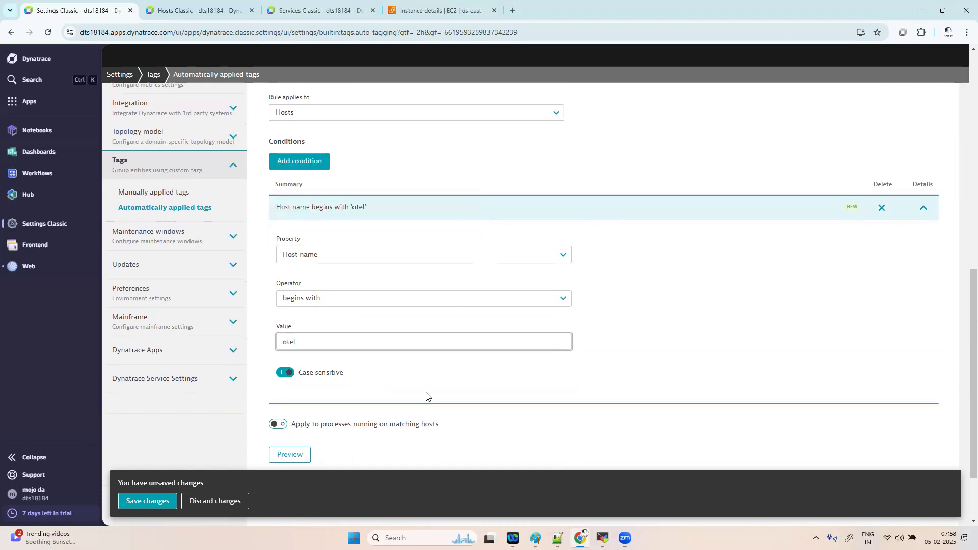
pyautogui.scroll(-1, 426, 396)
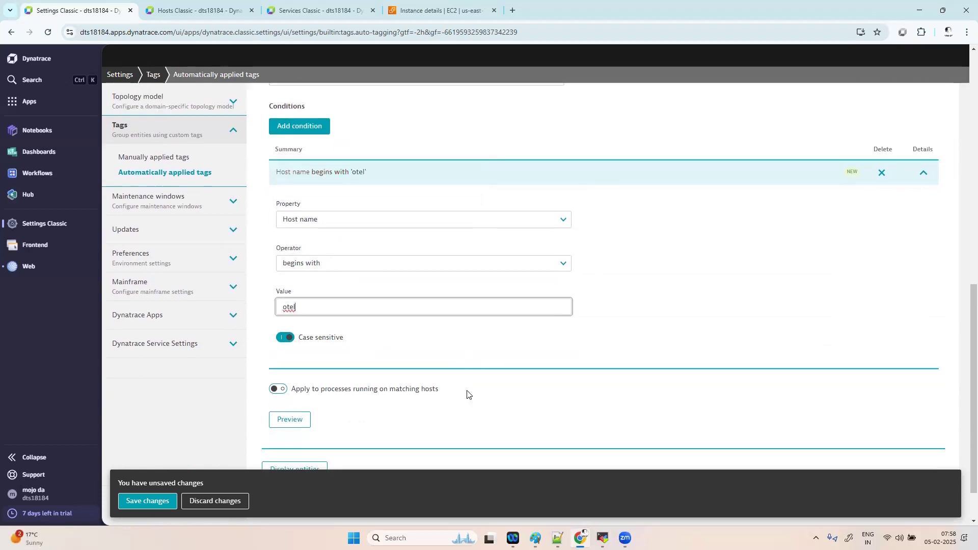
pyautogui.click(284, 334)
# - Extend the tag to processes on matching hosts and page through the preview results
pyautogui.click(278, 386)
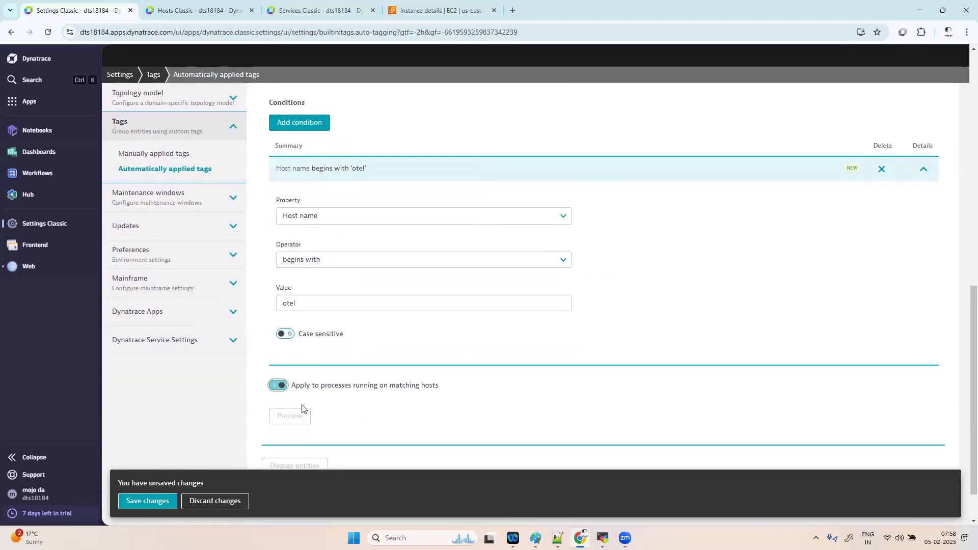
pyautogui.click(294, 422)
pyautogui.scroll(-2, 473, 424)
pyautogui.scroll(-3, 474, 424)
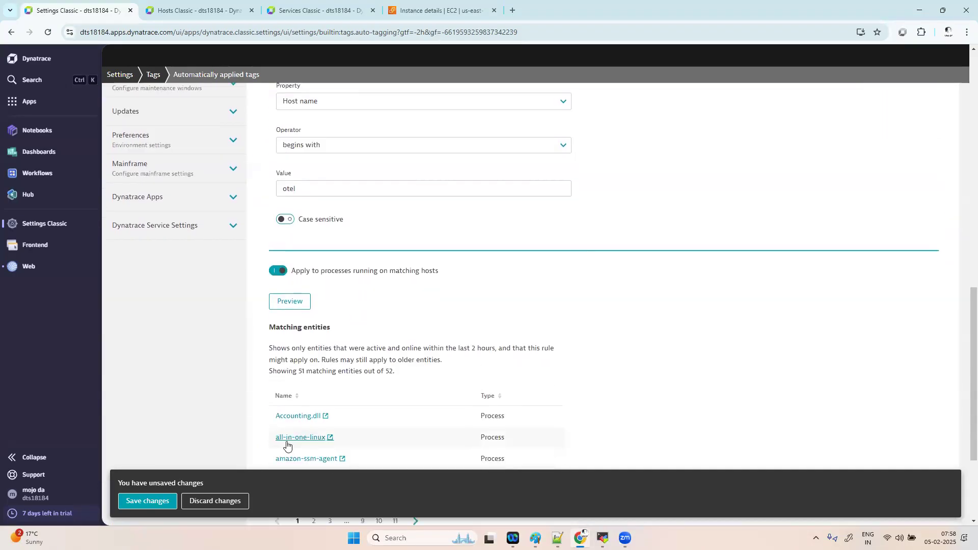
pyautogui.click(313, 420)
pyautogui.click(330, 421)
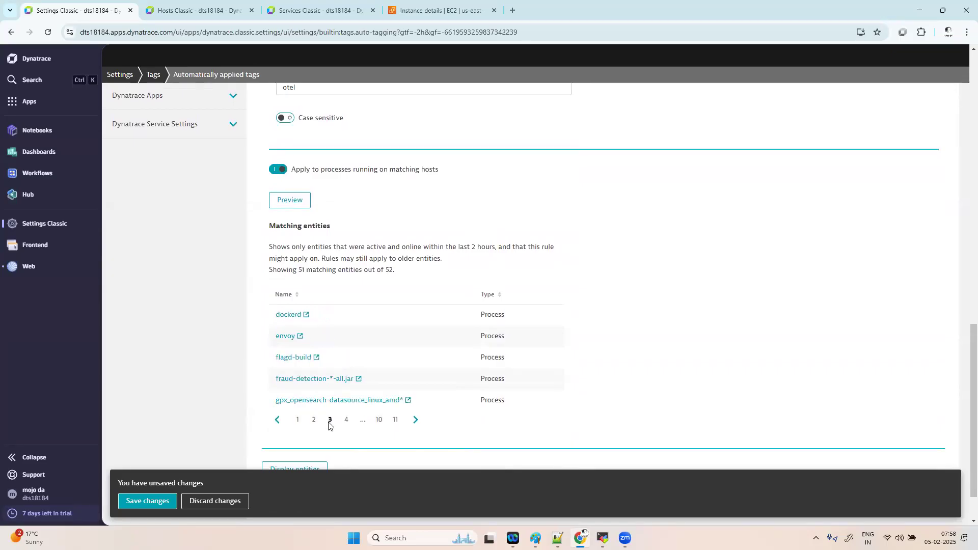
pyautogui.click(347, 427)
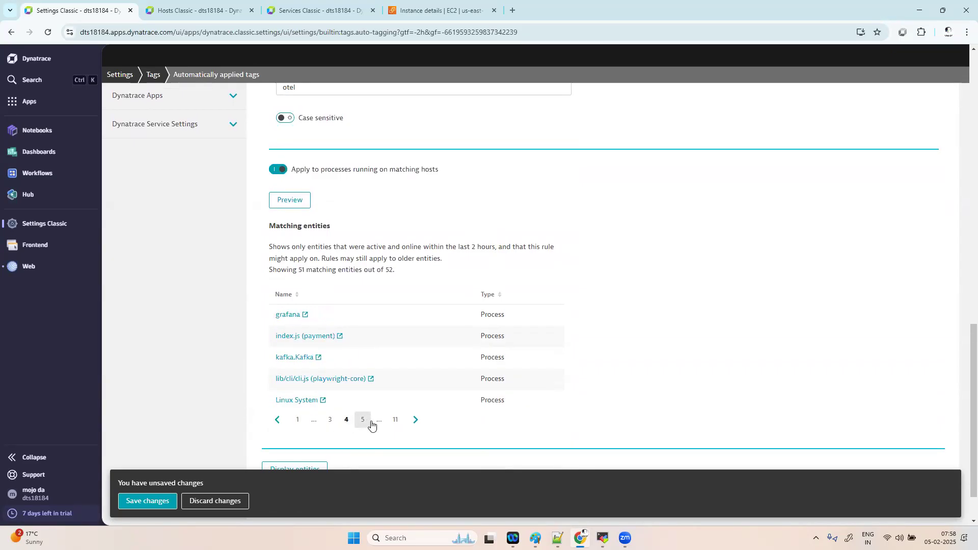
pyautogui.click(363, 423)
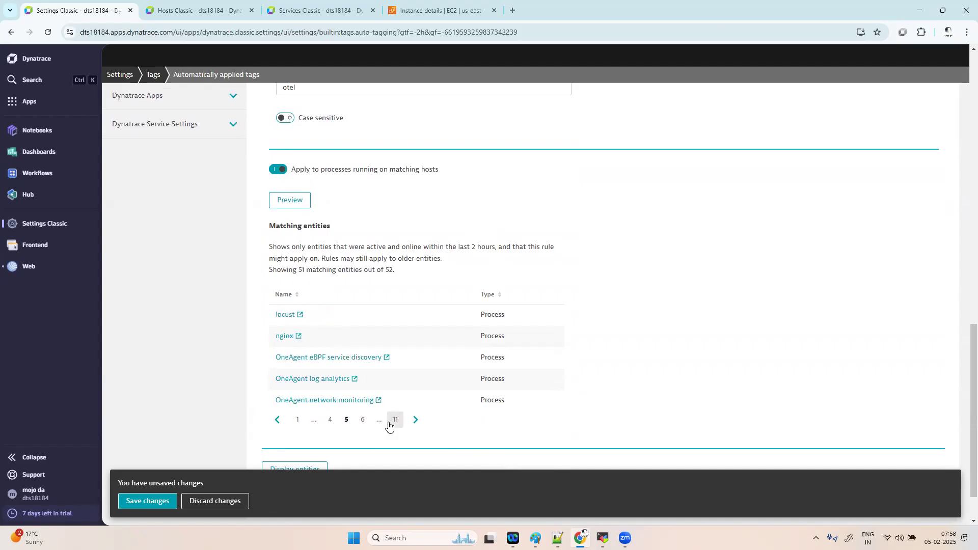
pyautogui.click(416, 420)
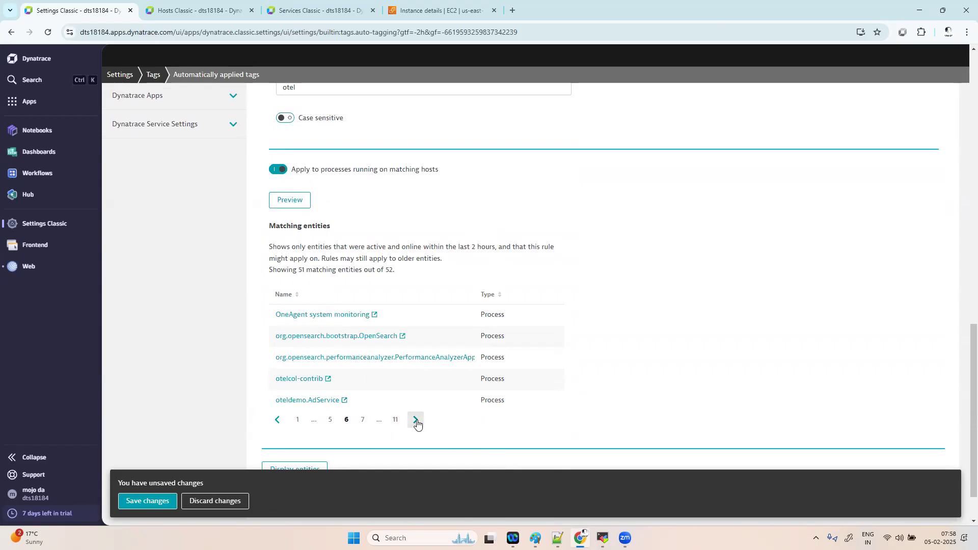
# - Sort the matching entities by type and page through to the last page
pyautogui.click(485, 295)
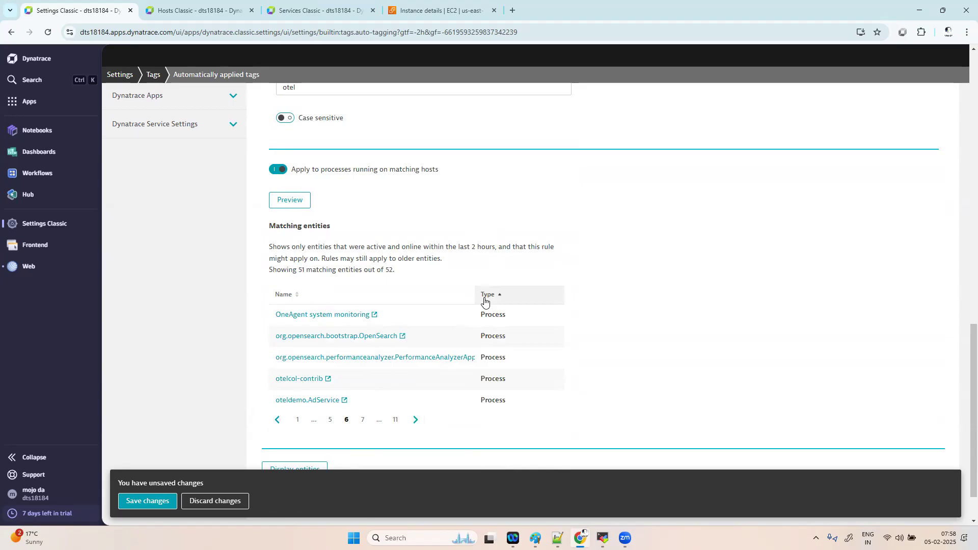
pyautogui.click(484, 300)
pyautogui.click(484, 300)
pyautogui.click(484, 300)
pyautogui.click(485, 301)
pyautogui.click(485, 300)
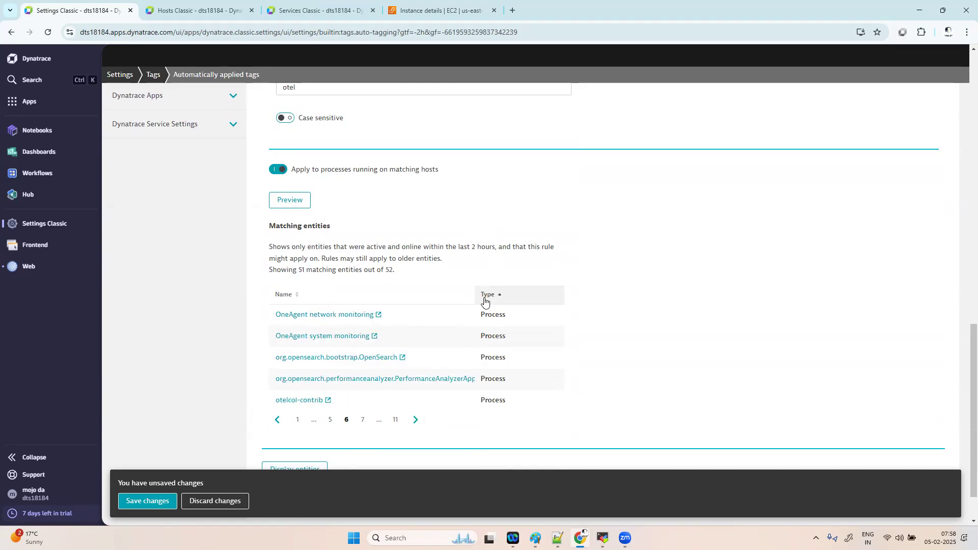
pyautogui.click(417, 420)
pyautogui.click(416, 420)
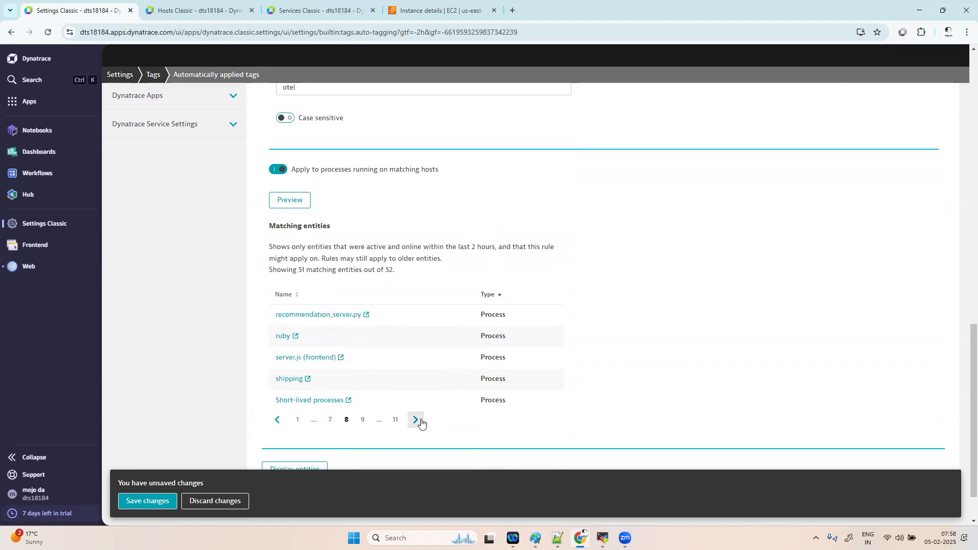
pyautogui.click(418, 420)
pyautogui.click(418, 421)
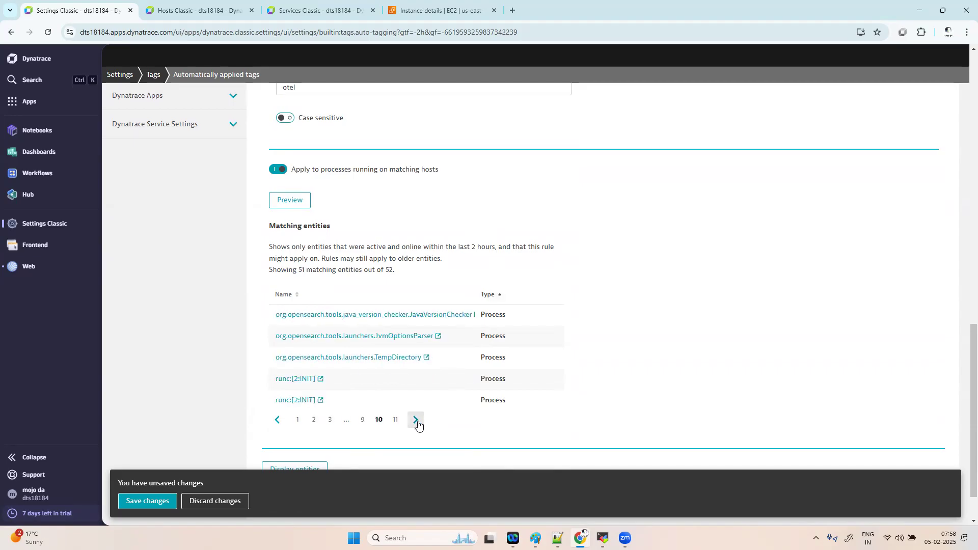
pyautogui.click(418, 421)
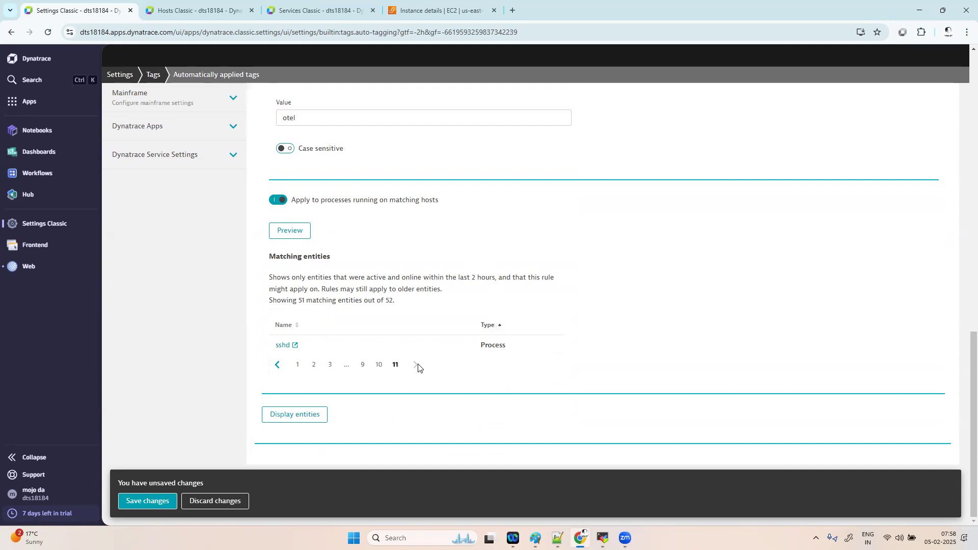
# - Toggle process tagging off and back on, previewing each time, then save the env tag
pyautogui.click(276, 205)
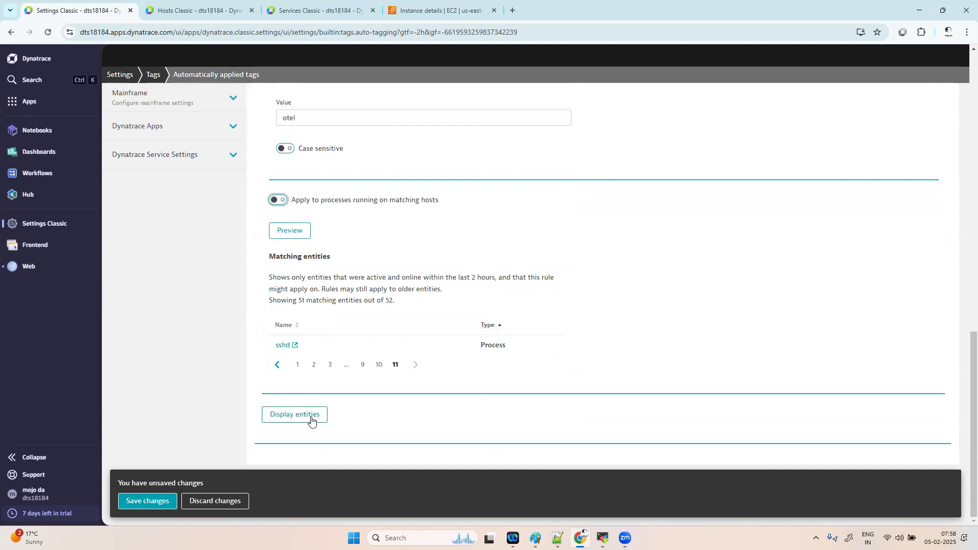
pyautogui.click(298, 235)
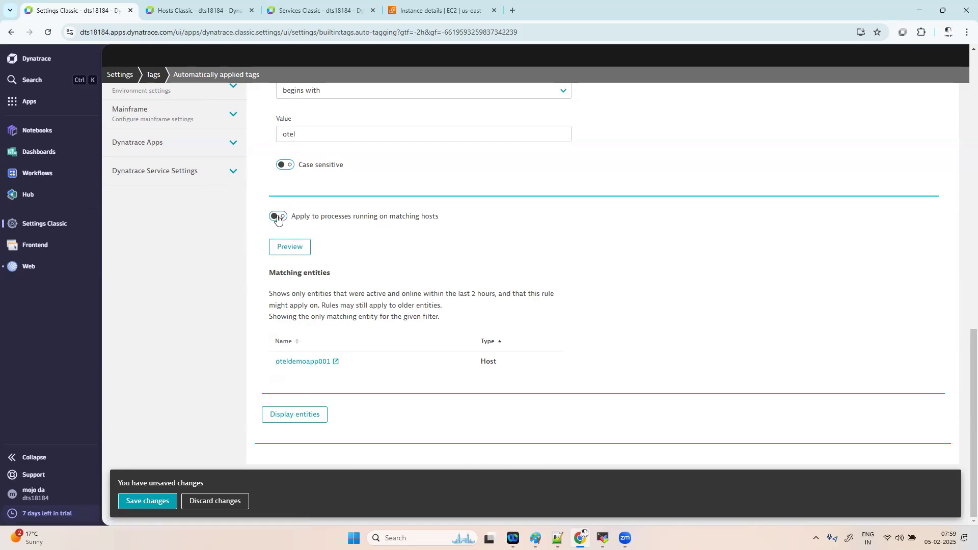
pyautogui.click(278, 217)
pyautogui.click(301, 249)
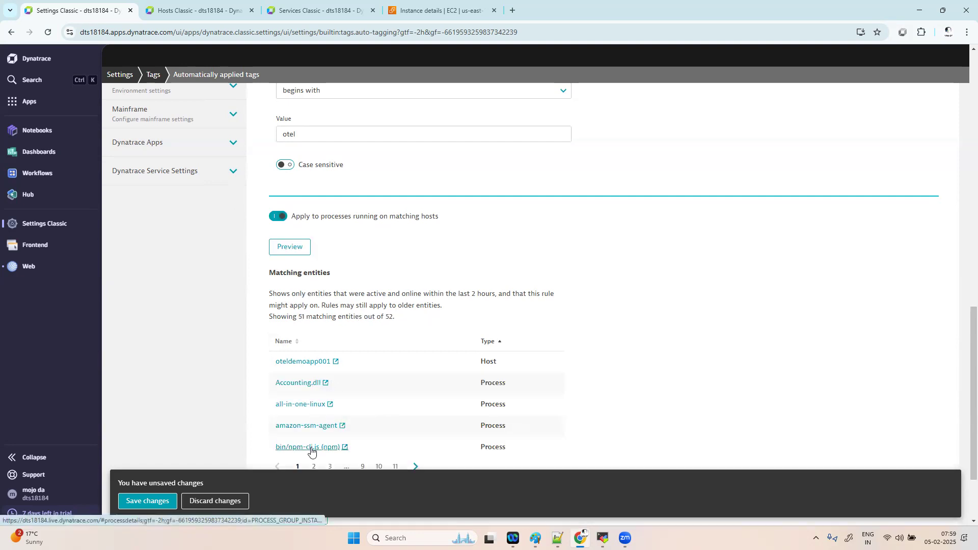
pyautogui.click(157, 503)
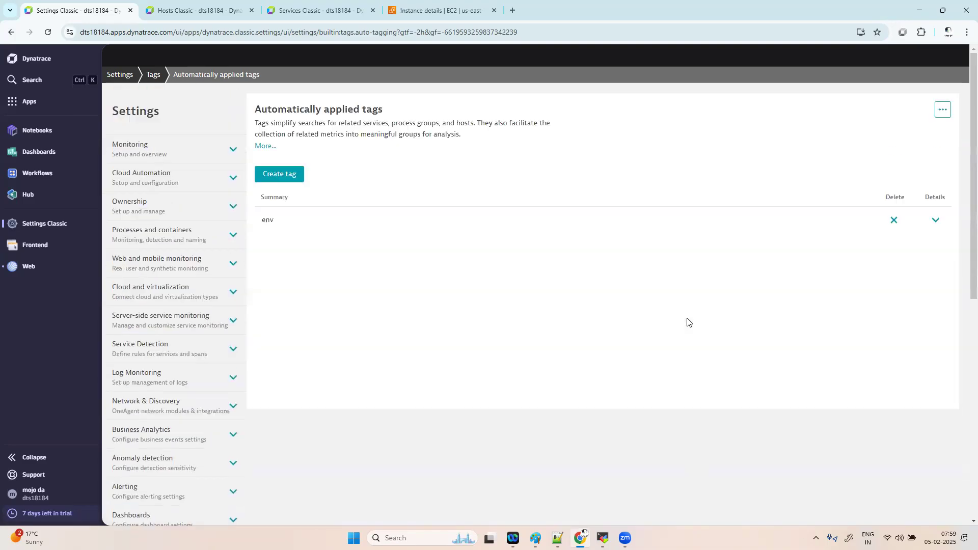
# - Discard the misspelled 'environemngt' draft tag and expand the env tag's details
pyautogui.click(292, 176)
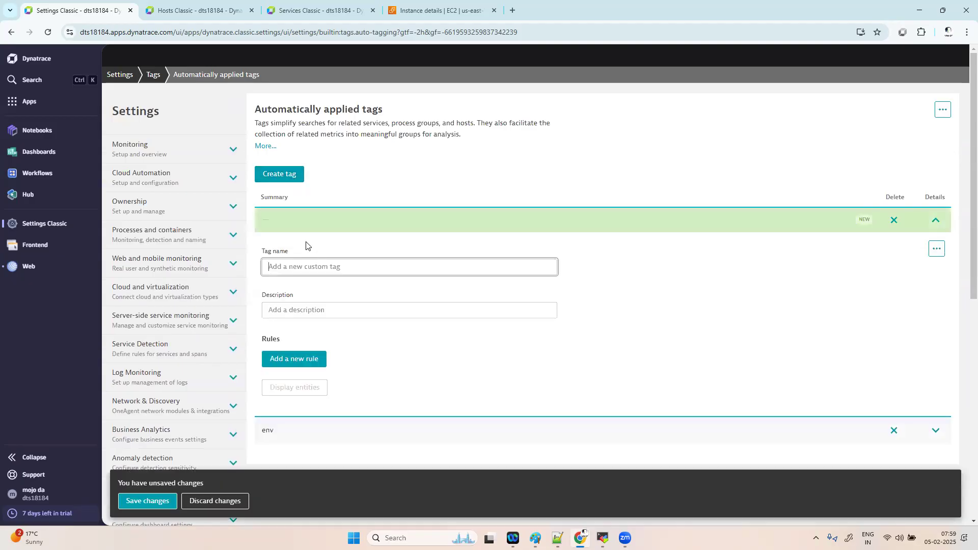
pyautogui.click(301, 267)
pyautogui.write('en')
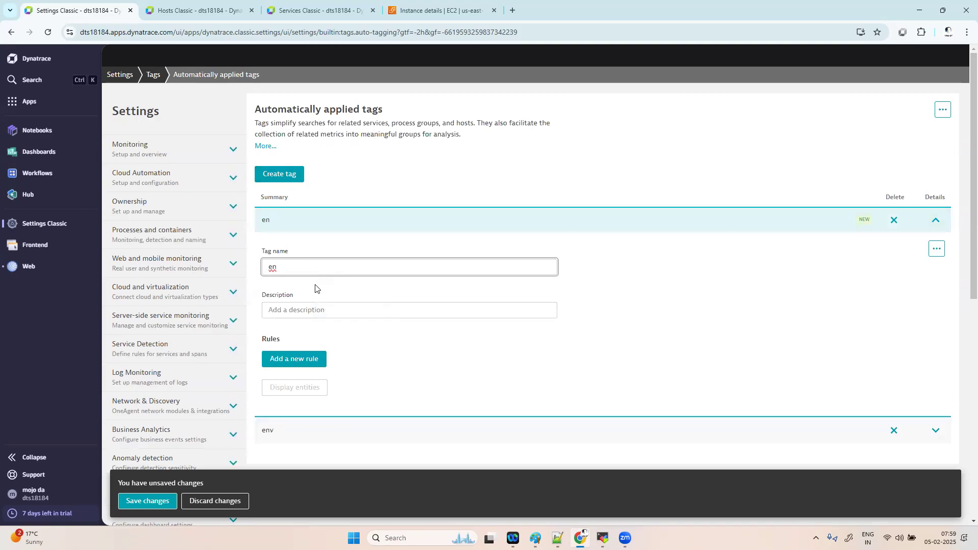
pyautogui.write('v')
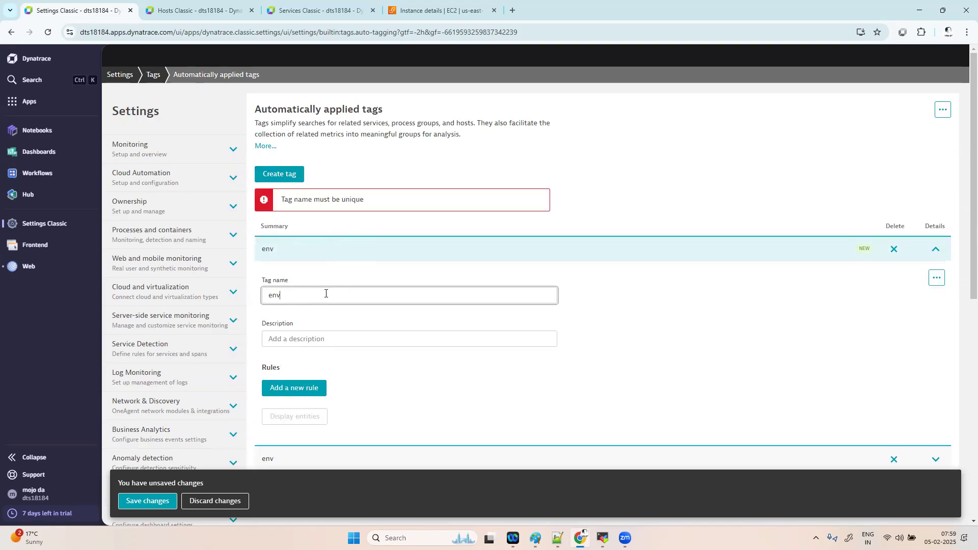
pyautogui.write('ironemngt')
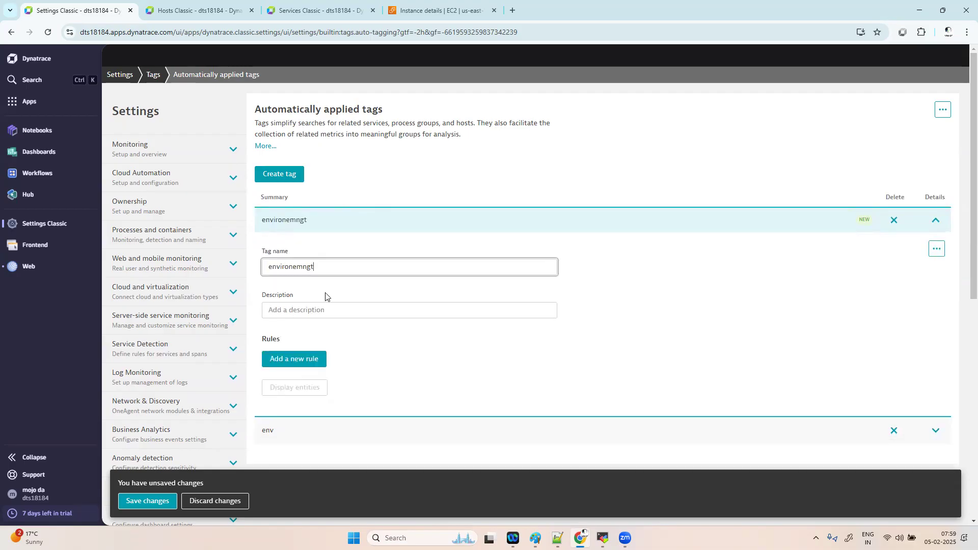
pyautogui.press('BackSpace')
pyautogui.press('BackSpace')
pyautogui.press('BackSpace')
pyautogui.press('BackSpace')
pyautogui.press('BackSpace')
pyautogui.press('BackSpace')
pyautogui.press('BackSpace')
pyautogui.press('BackSpace')
pyautogui.press('BackSpace')
pyautogui.press('BackSpace')
pyautogui.press('BackSpace')
pyautogui.press('BackSpace')
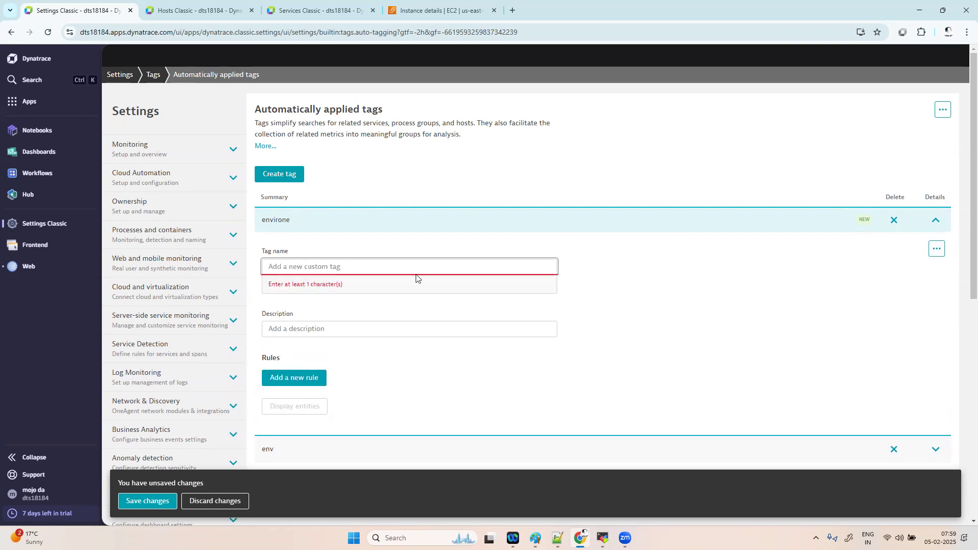
pyautogui.click(893, 219)
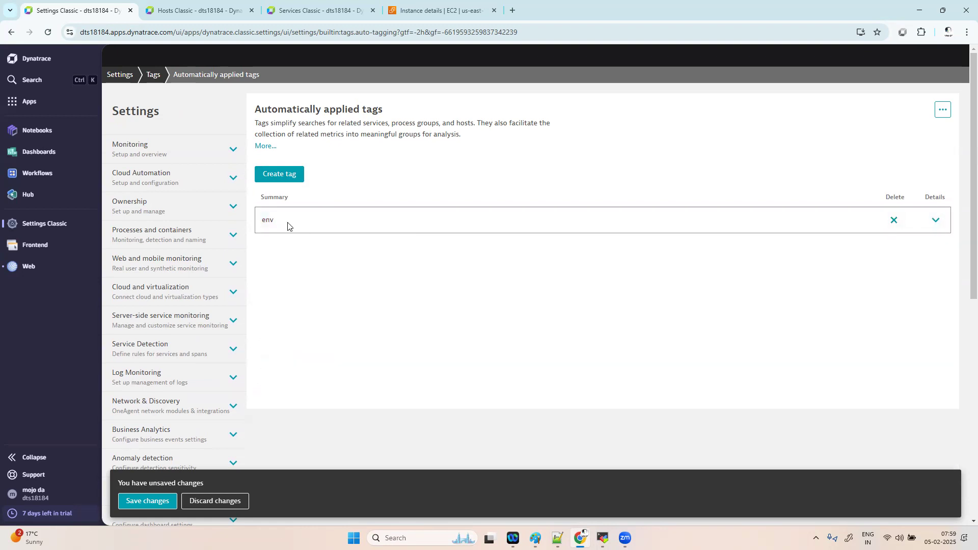
pyautogui.click(935, 220)
# - Add a second env rule with tag value 'uat' that applies to Hosts
pyautogui.click(319, 360)
pyautogui.scroll(-7, 408, 356)
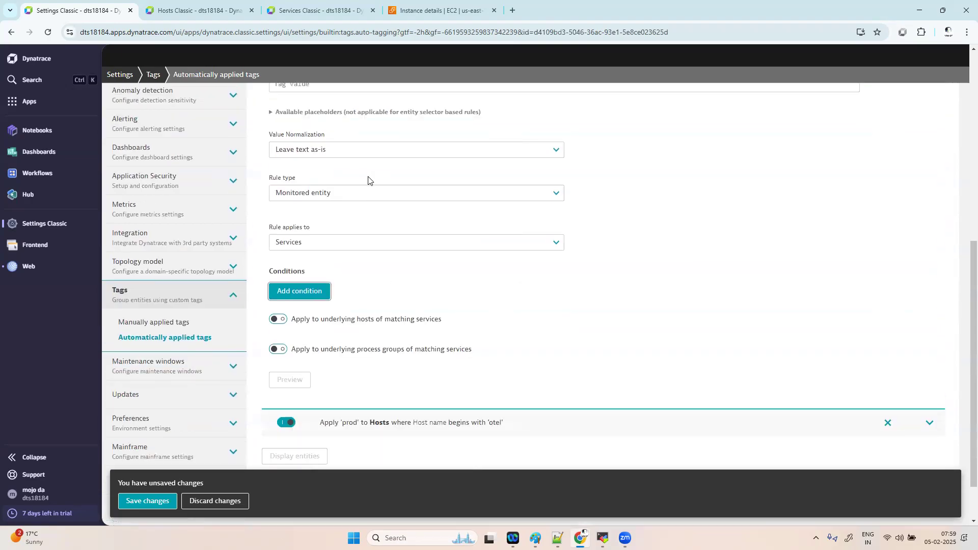
pyautogui.scroll(2, 367, 179)
pyautogui.click(327, 173)
pyautogui.write('uat')
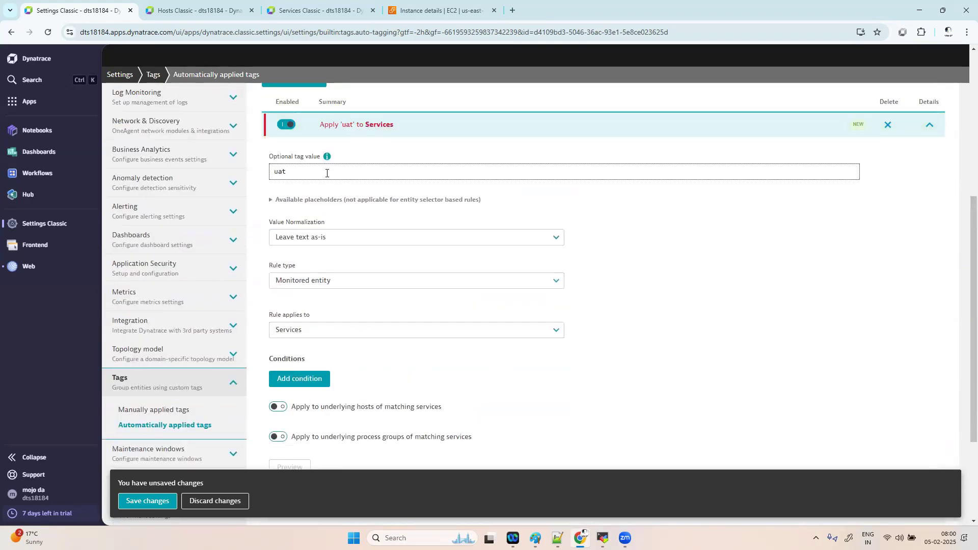
pyautogui.click(357, 332)
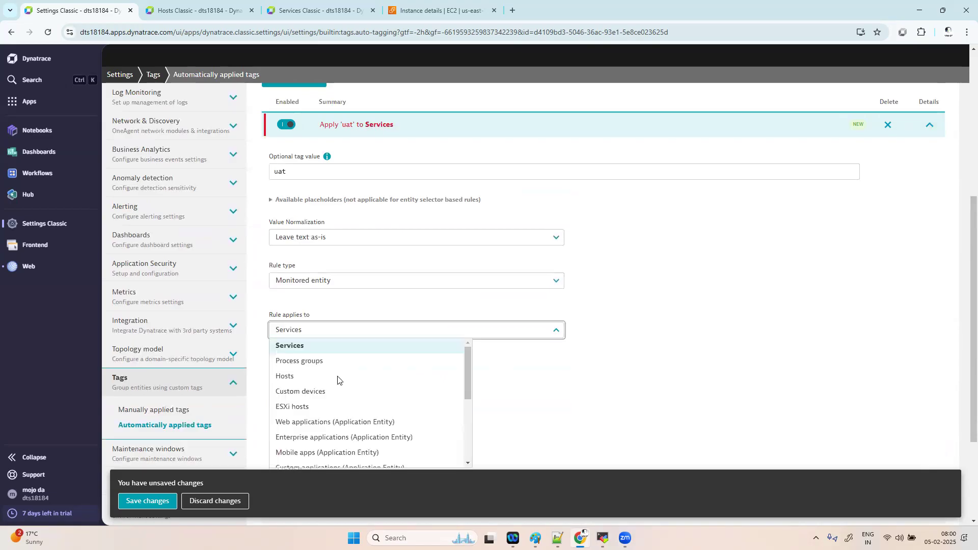
pyautogui.click(328, 380)
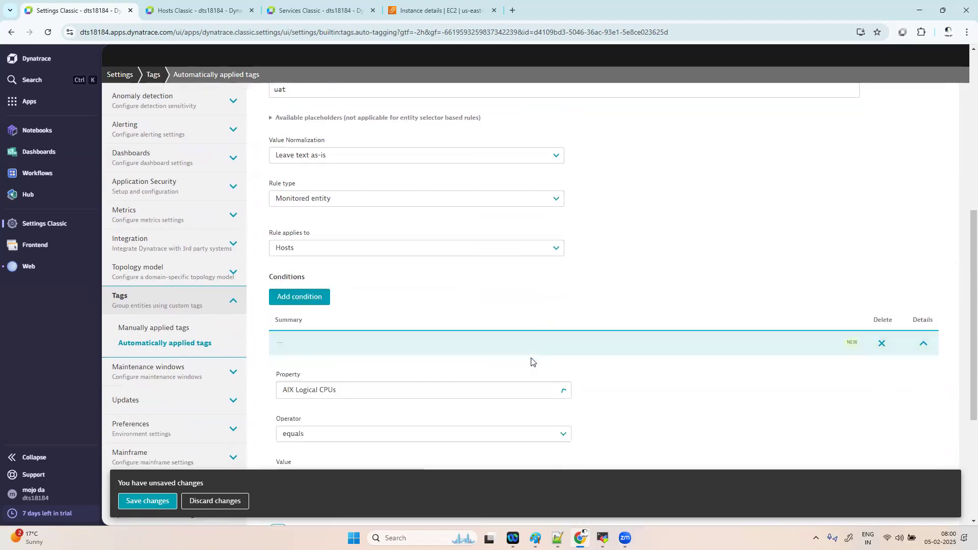
# - Add a condition where Host name contains 'otel'
pyautogui.click(348, 333)
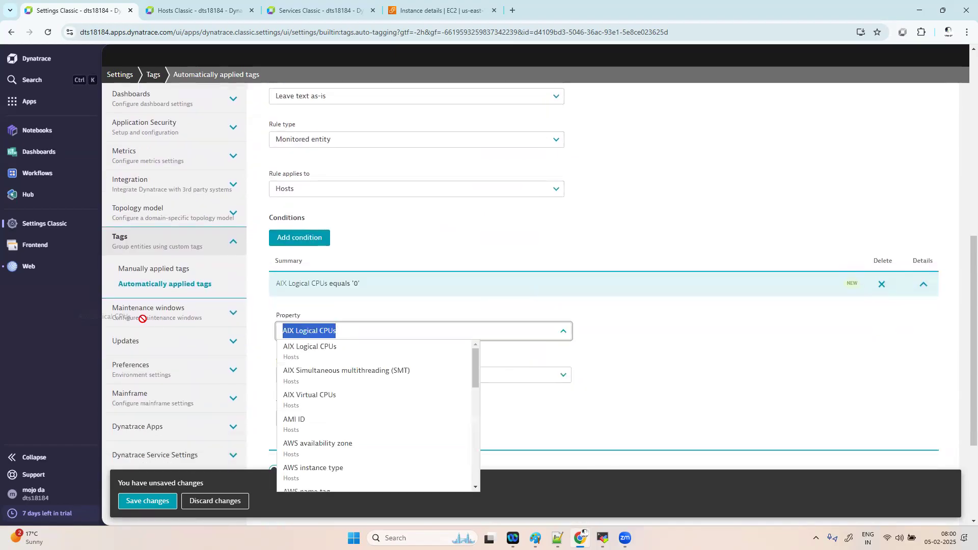
pyautogui.write('host')
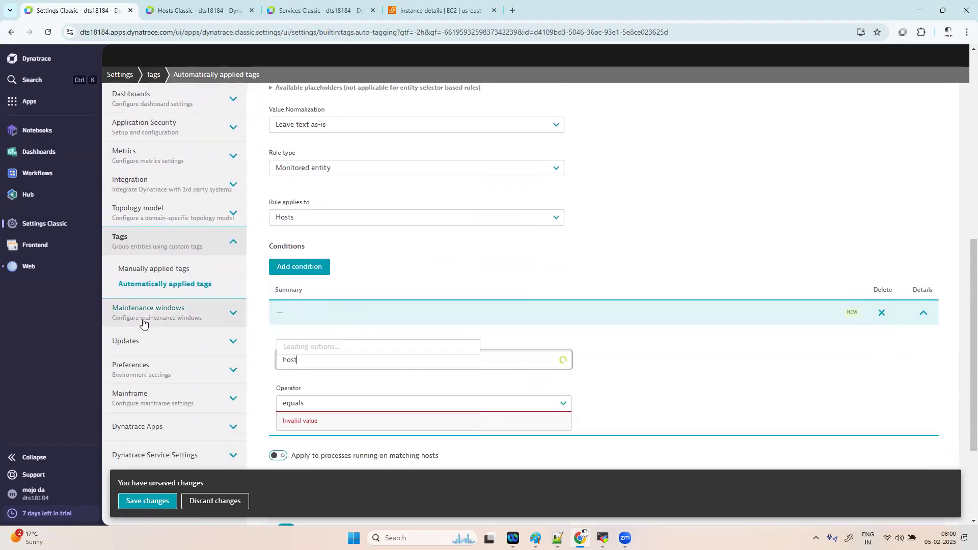
pyautogui.write(' name')
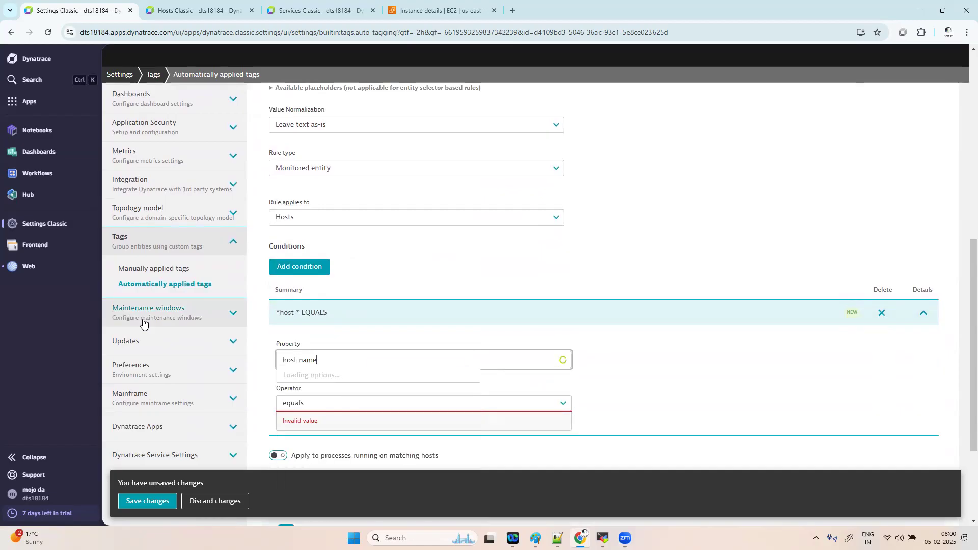
pyautogui.click(313, 430)
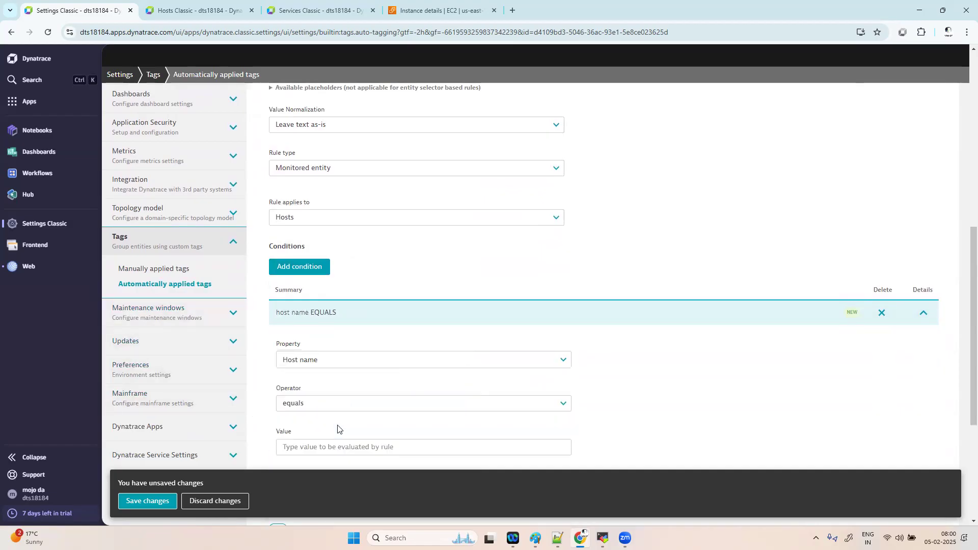
pyautogui.scroll(-1, 357, 423)
pyautogui.click(336, 347)
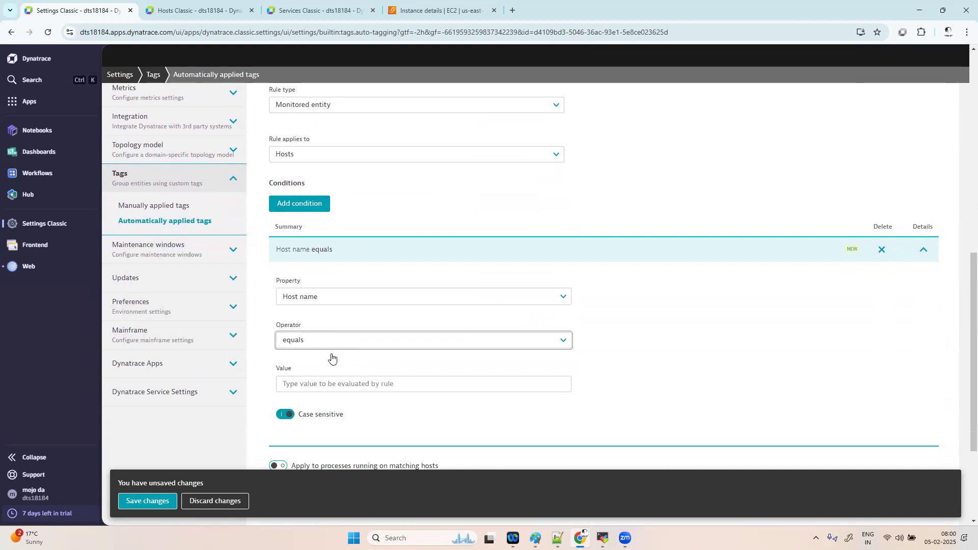
pyautogui.click(297, 357)
pyautogui.click(354, 385)
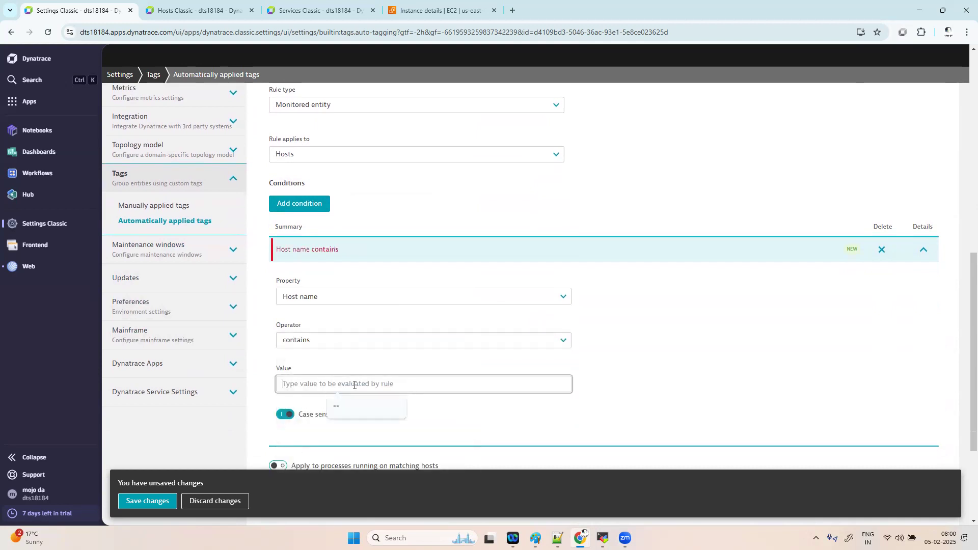
pyautogui.write('otel')
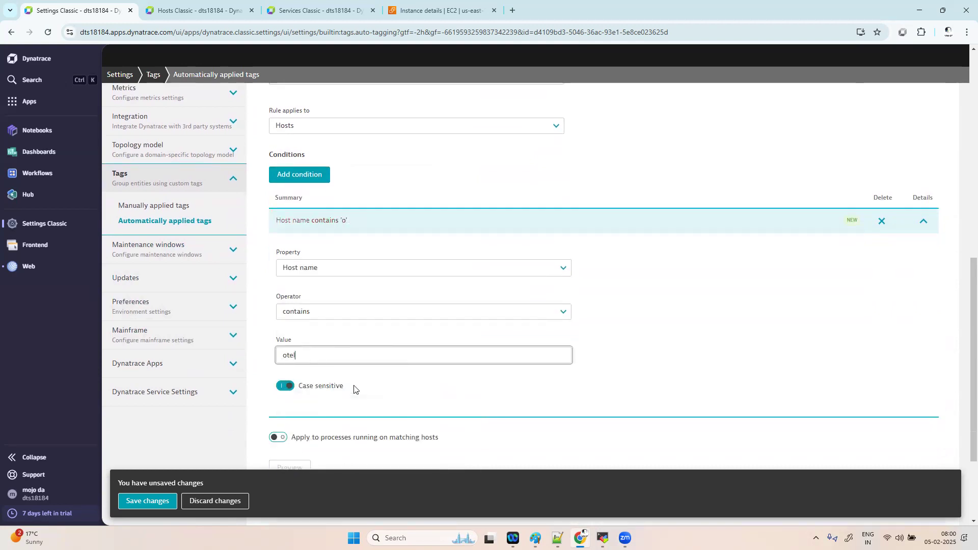
# - Switch the operator to begins with, make it case-insensitive, and save the env tag
pyautogui.click(356, 320)
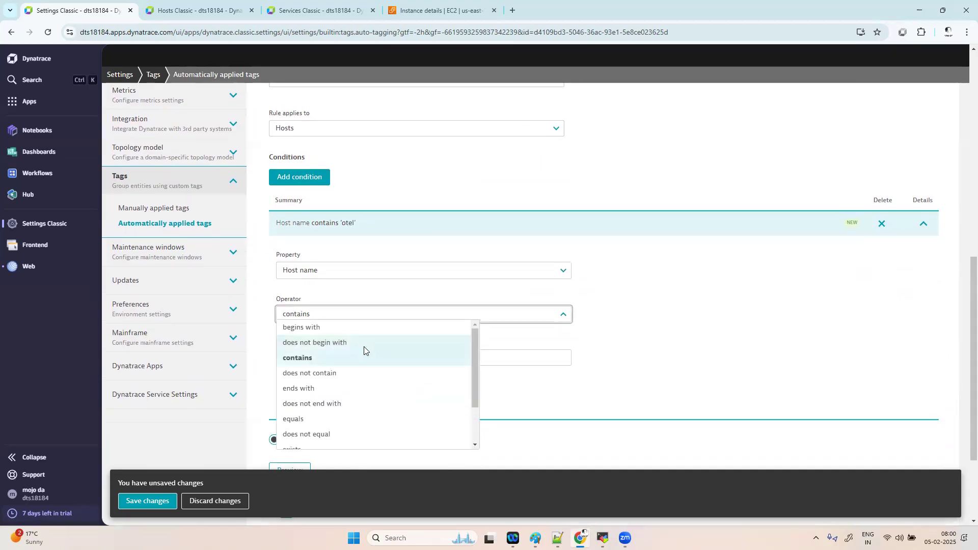
pyautogui.scroll(6, 515, 385)
pyautogui.scroll(-3, 513, 383)
pyautogui.scroll(-2, 514, 383)
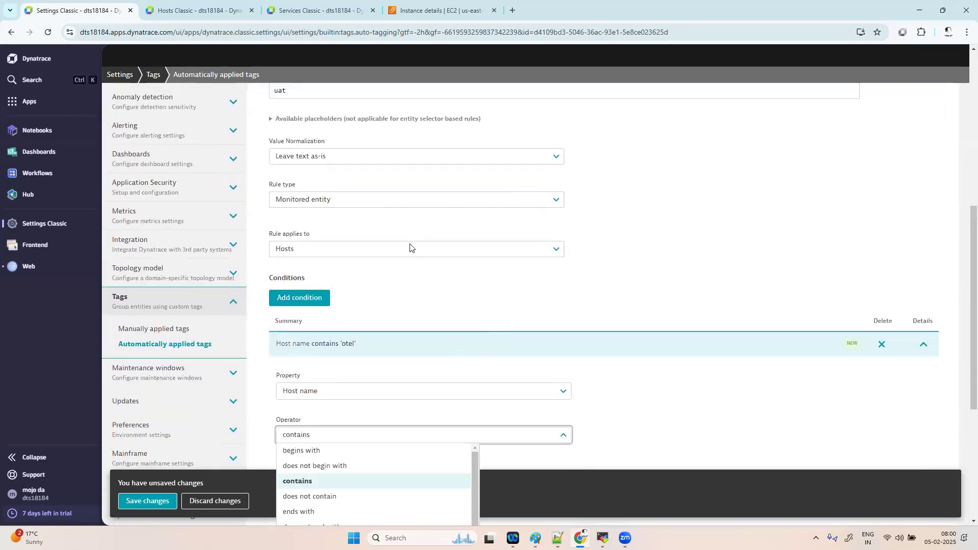
pyautogui.click(376, 247)
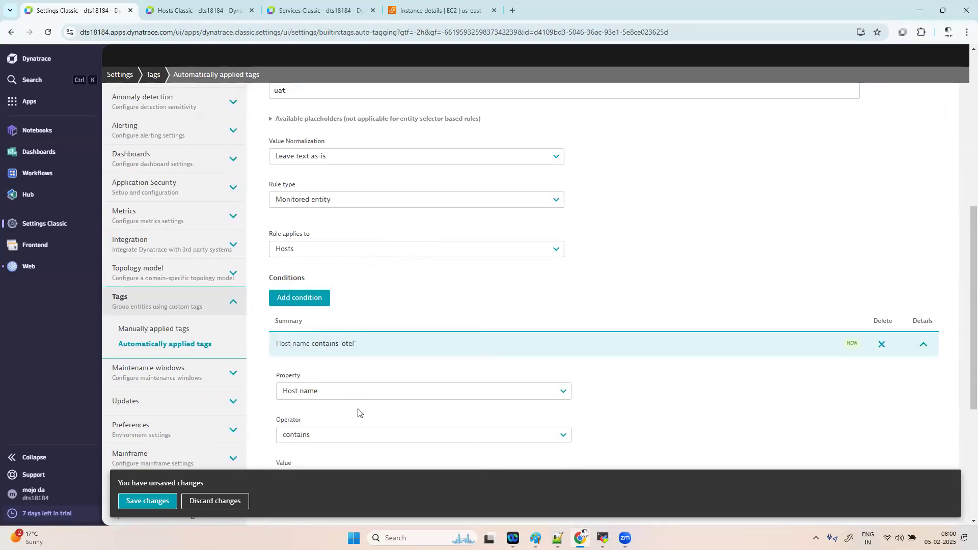
pyautogui.scroll(-2, 358, 410)
pyautogui.click(338, 346)
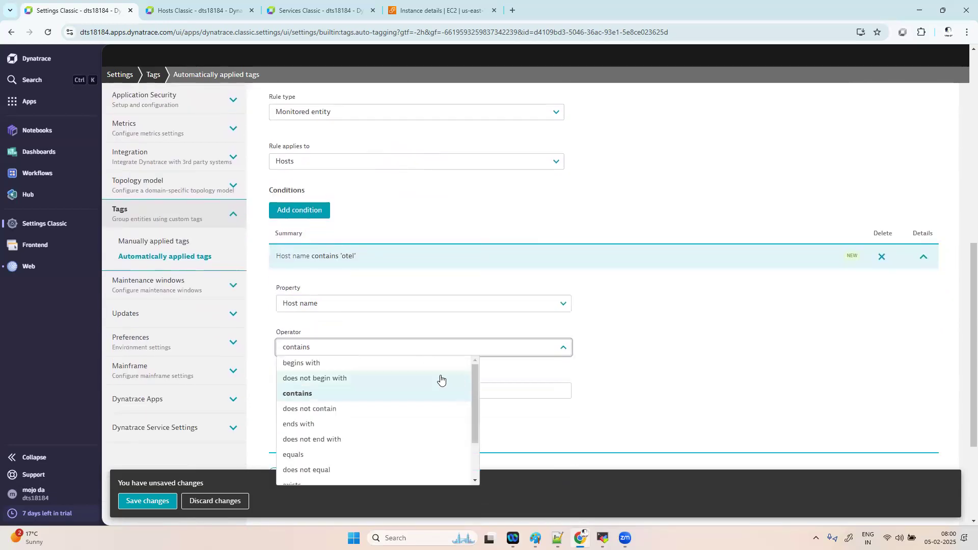
pyautogui.click(337, 364)
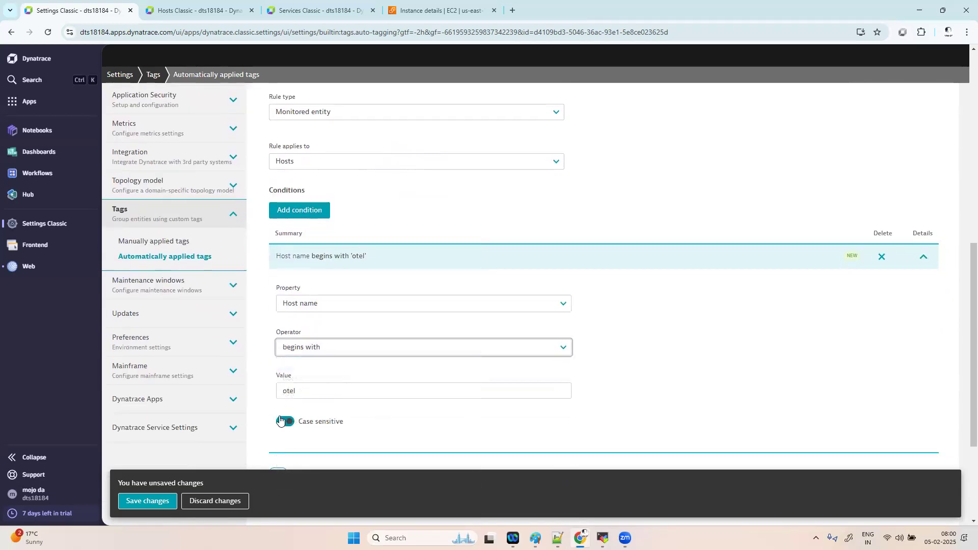
pyautogui.click(354, 426)
pyautogui.scroll(-3, 421, 426)
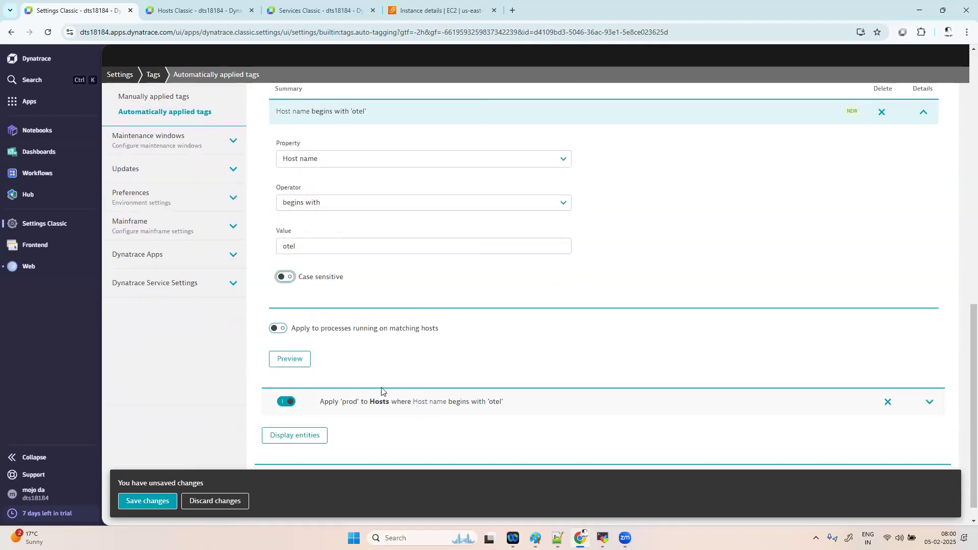
pyautogui.scroll(-3, 627, 393)
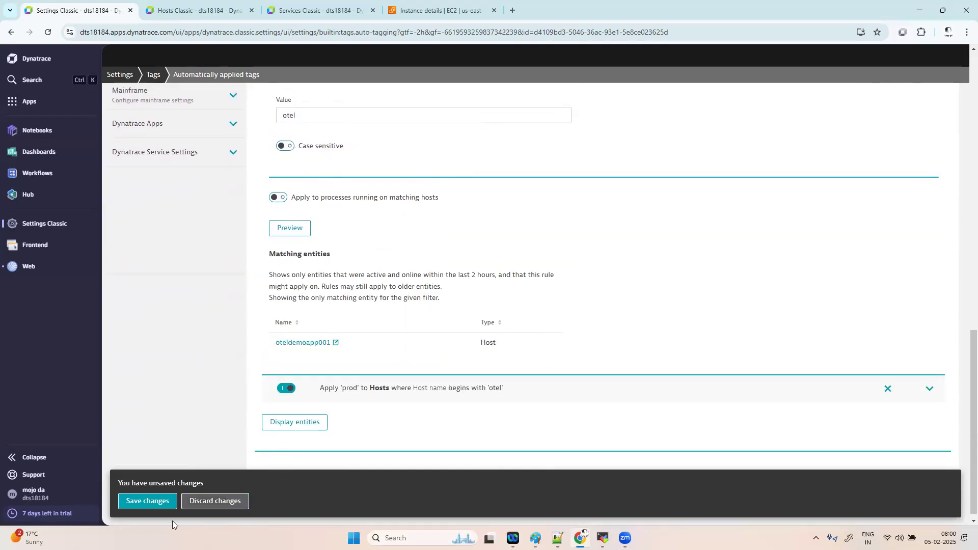
pyautogui.click(173, 501)
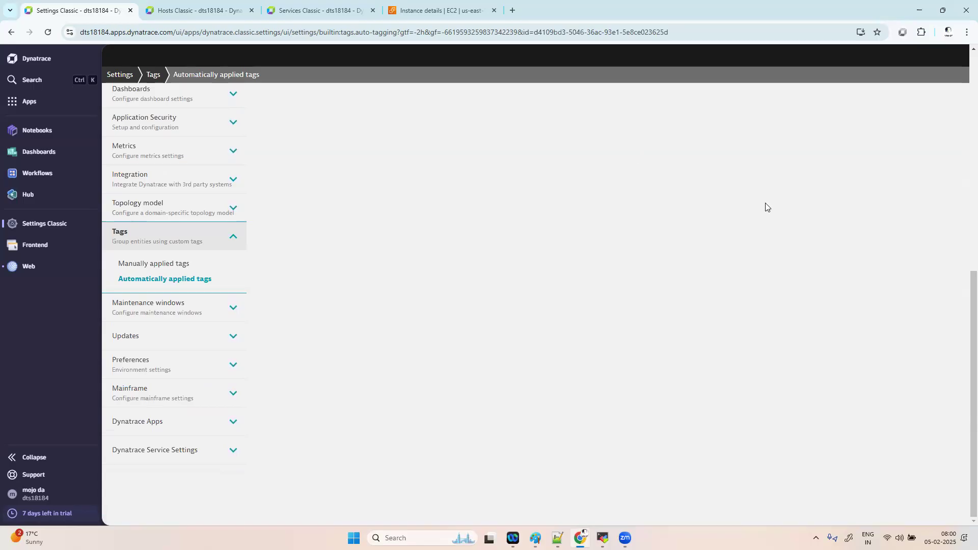
# - Scroll back to the top of the Automatically applied tags list
pyautogui.scroll(8, 567, 227)
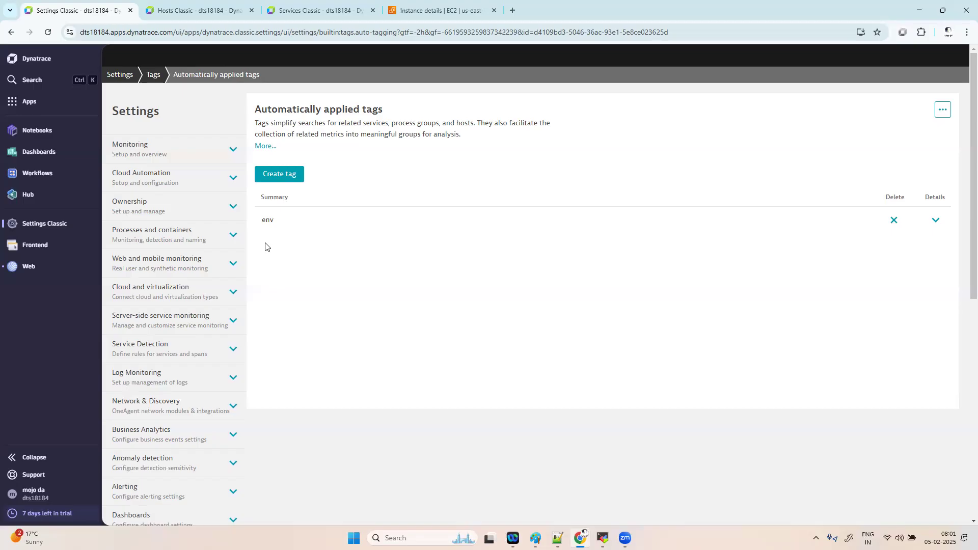
# - Create an 'application' tag with a rule whose tag value is 'oteldemowebapp'
pyautogui.click(284, 174)
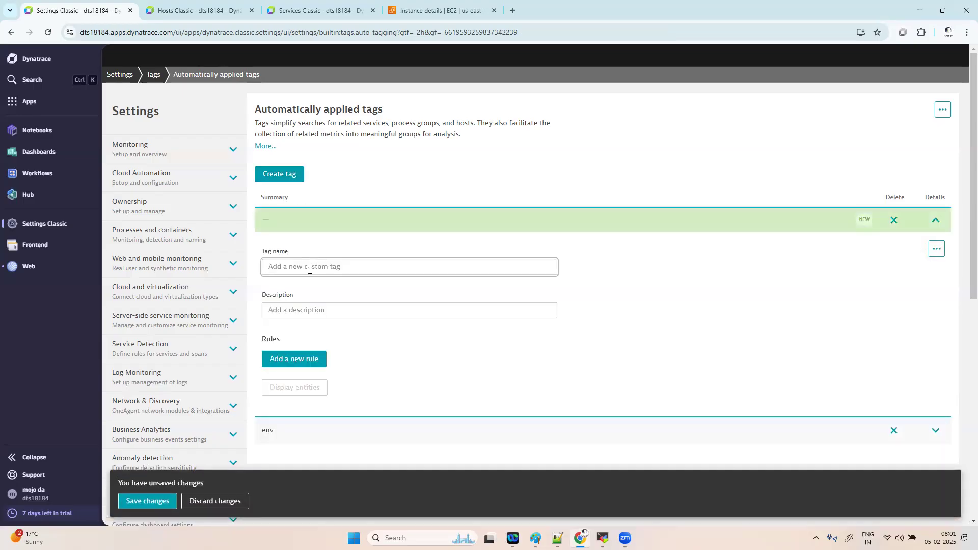
pyautogui.write('a')
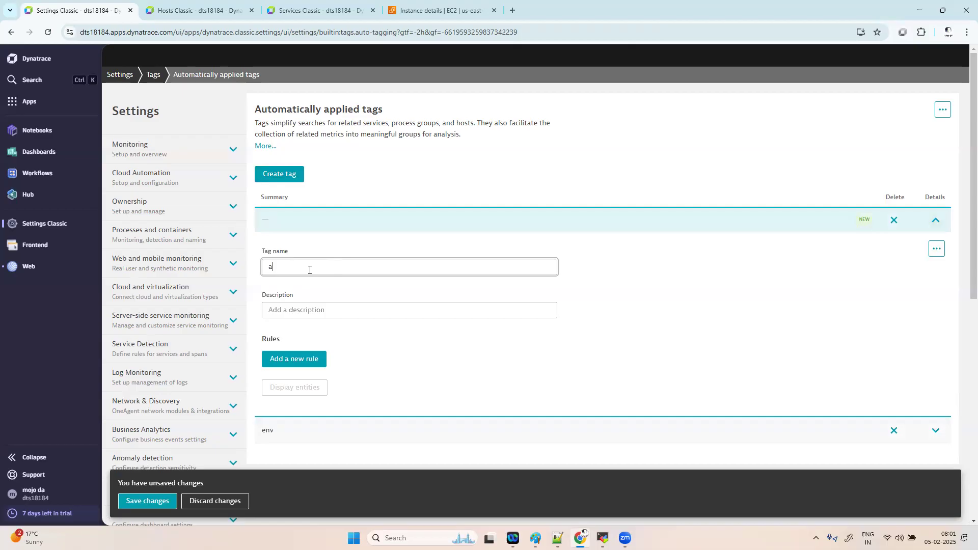
pyautogui.write('pplication')
pyautogui.click(294, 359)
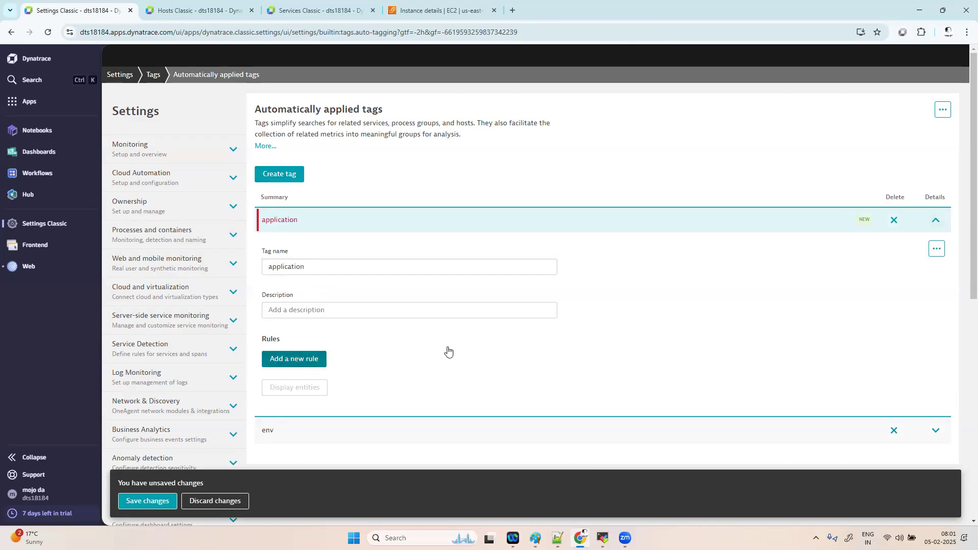
pyautogui.scroll(-7, 509, 352)
pyautogui.scroll(4, 534, 355)
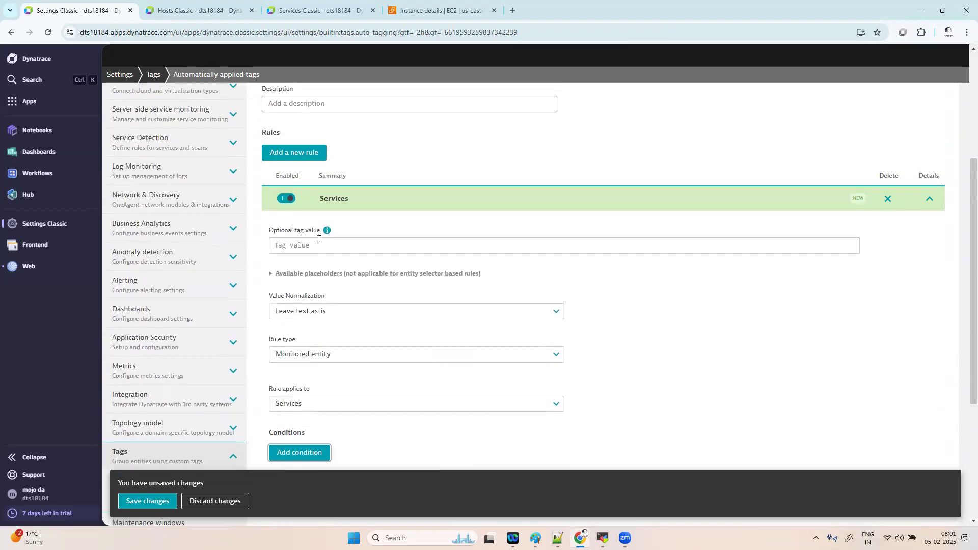
pyautogui.click(319, 242)
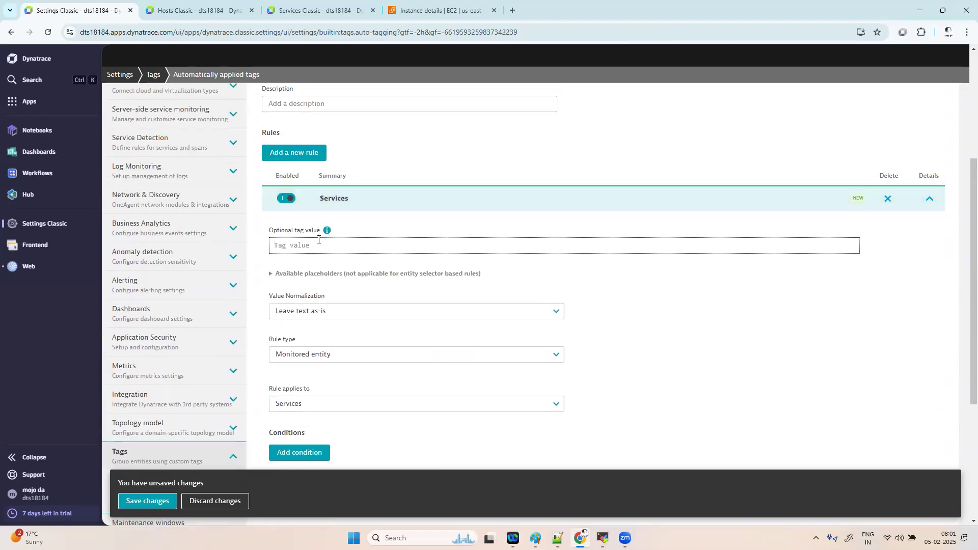
pyautogui.write('oteldemowebapp')
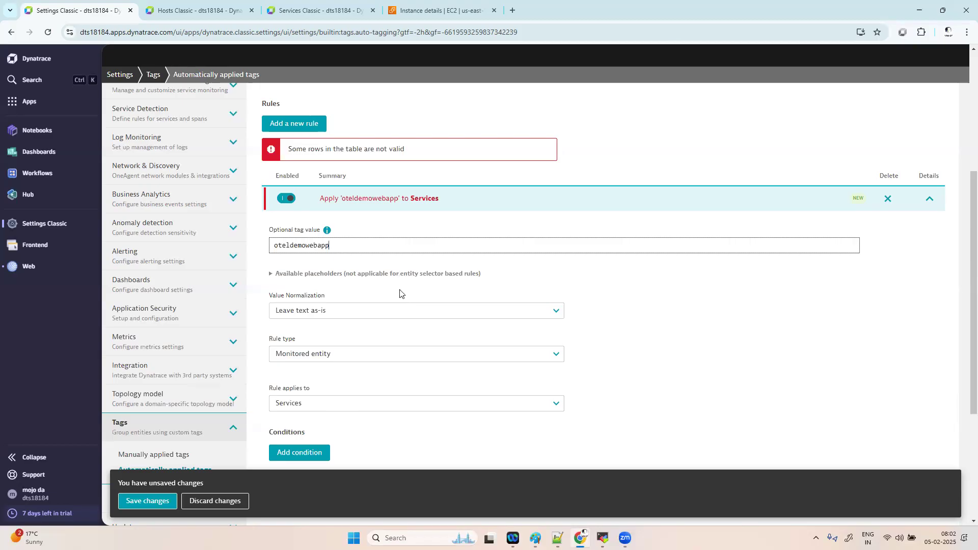
pyautogui.scroll(4, 399, 293)
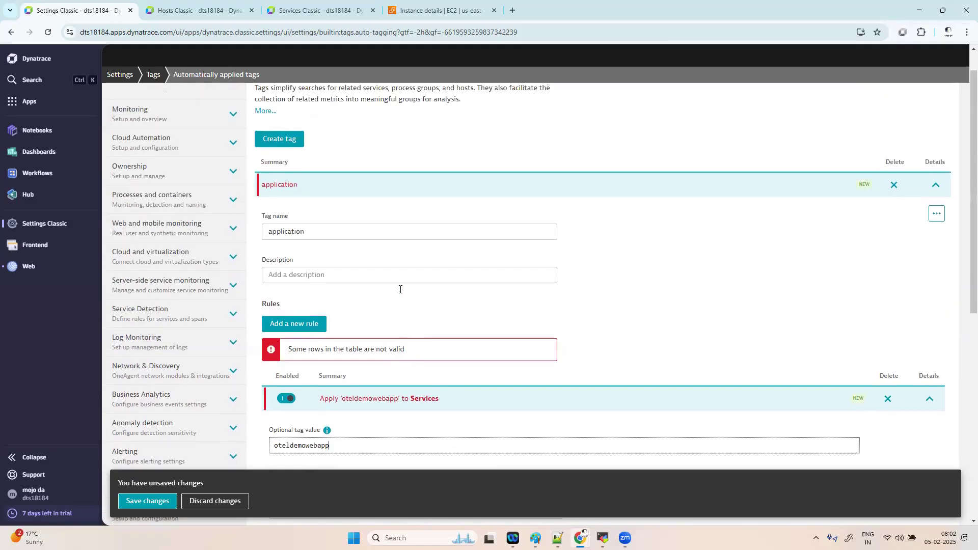
# - Review the rule's value normalization options, leaving the value unchanged
pyautogui.scroll(1, 400, 290)
pyautogui.scroll(-2, 398, 286)
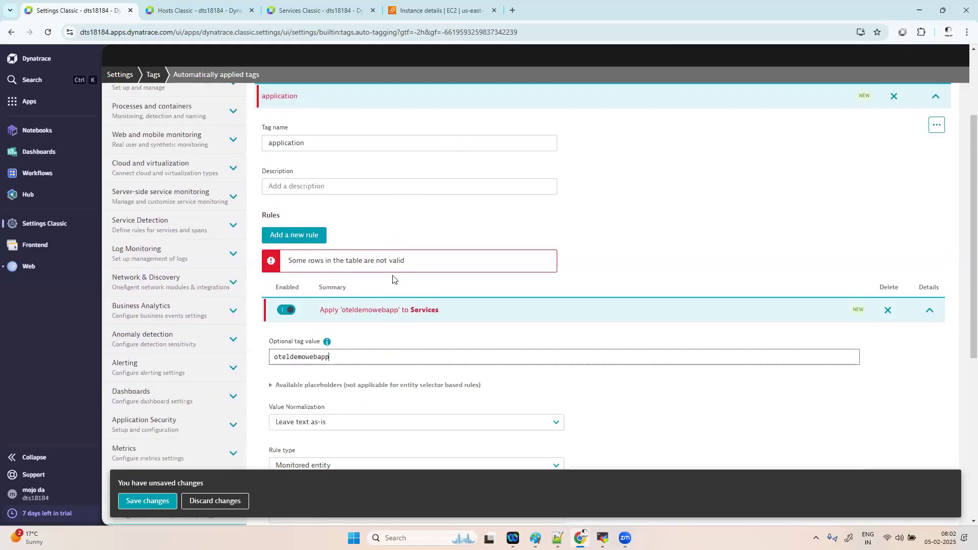
pyautogui.scroll(-4, 536, 334)
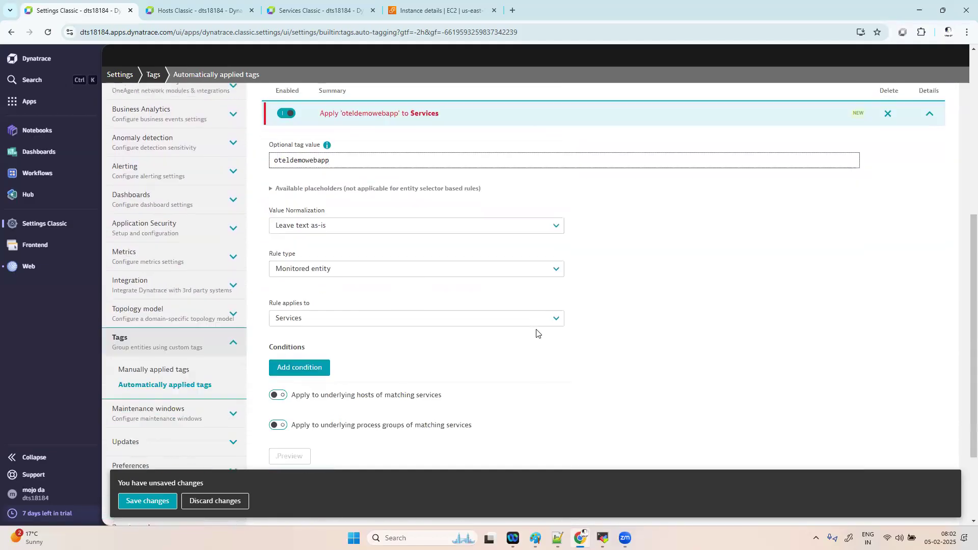
pyautogui.scroll(-3, 536, 334)
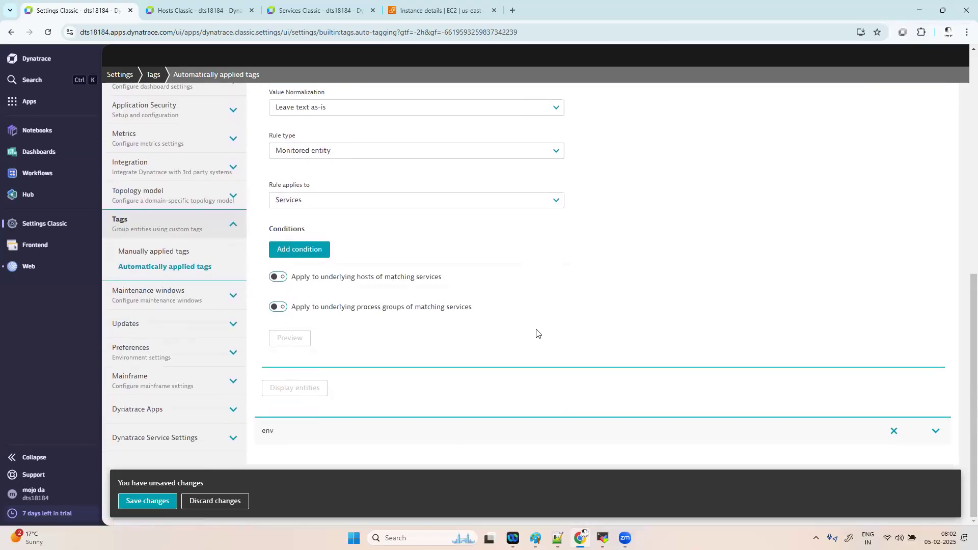
pyautogui.scroll(4, 536, 334)
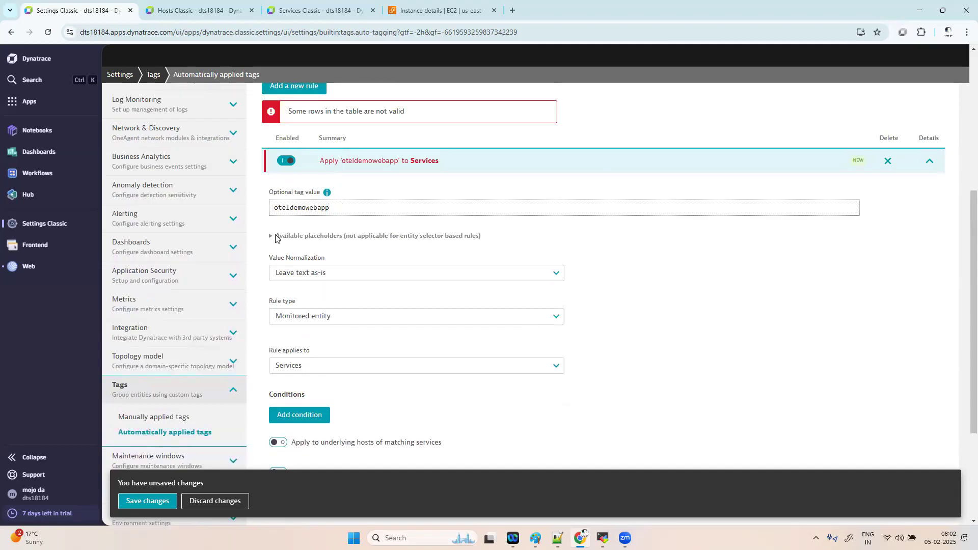
pyautogui.moveTo(327, 195)
pyautogui.click(354, 277)
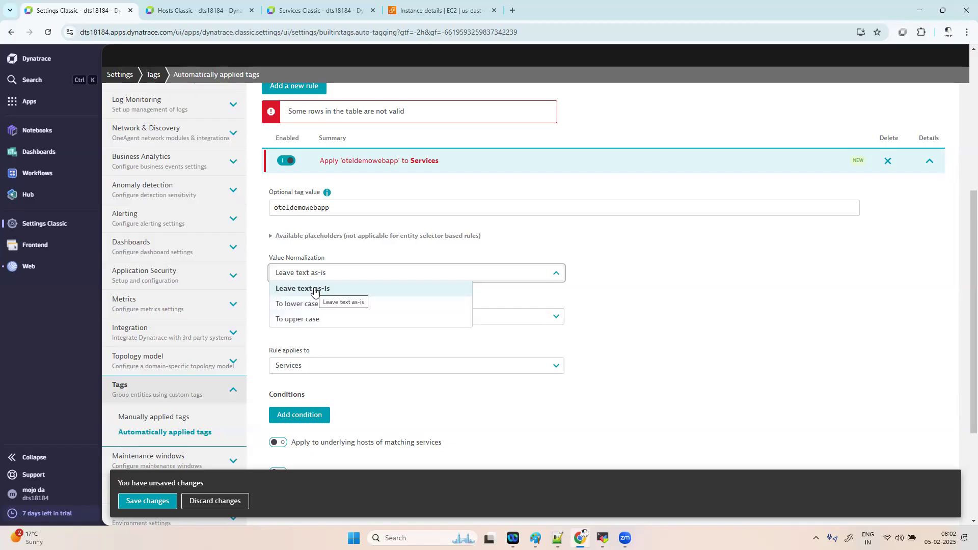
pyautogui.click(330, 209)
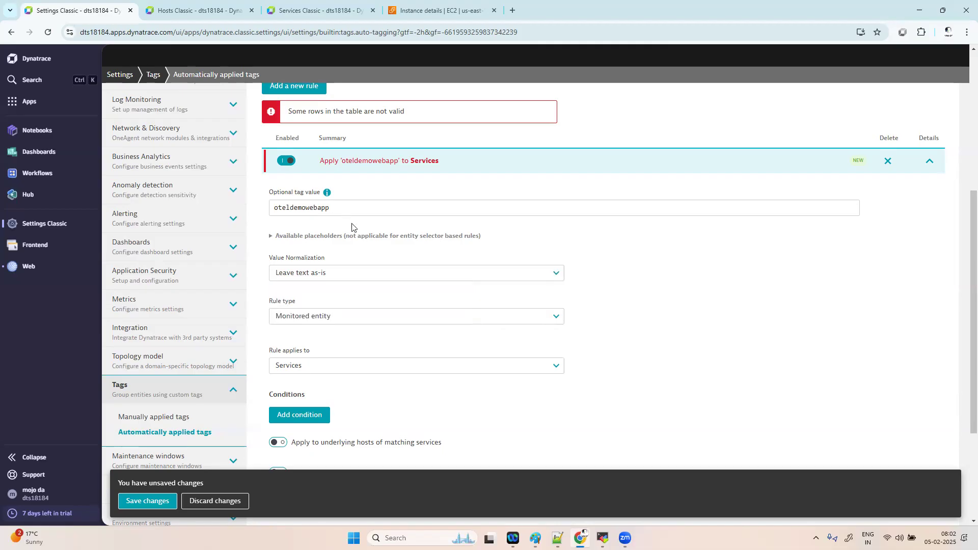
# - Change the tag value to 'oteldemoawebapp' and set normalization to To upper case
pyautogui.click(359, 209)
pyautogui.press('BackSpace')
pyautogui.press('BackSpace')
pyautogui.press('BackSpace')
pyautogui.press('BackSpace')
pyautogui.press('BackSpace')
pyautogui.press('BackSpace')
pyautogui.press('BackSpace')
pyautogui.press('BackSpace')
pyautogui.press('BackSpace')
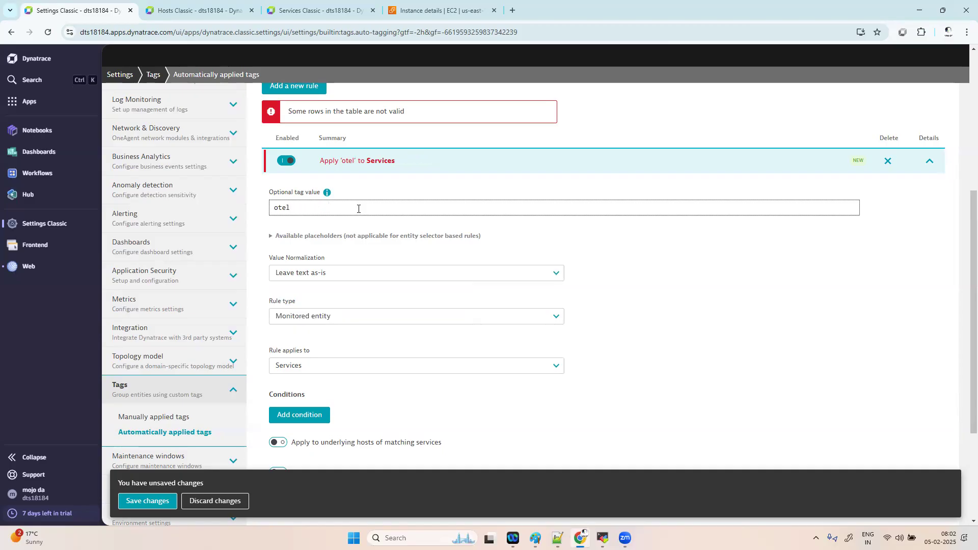
pyautogui.write('demoawebapp')
pyautogui.click(349, 280)
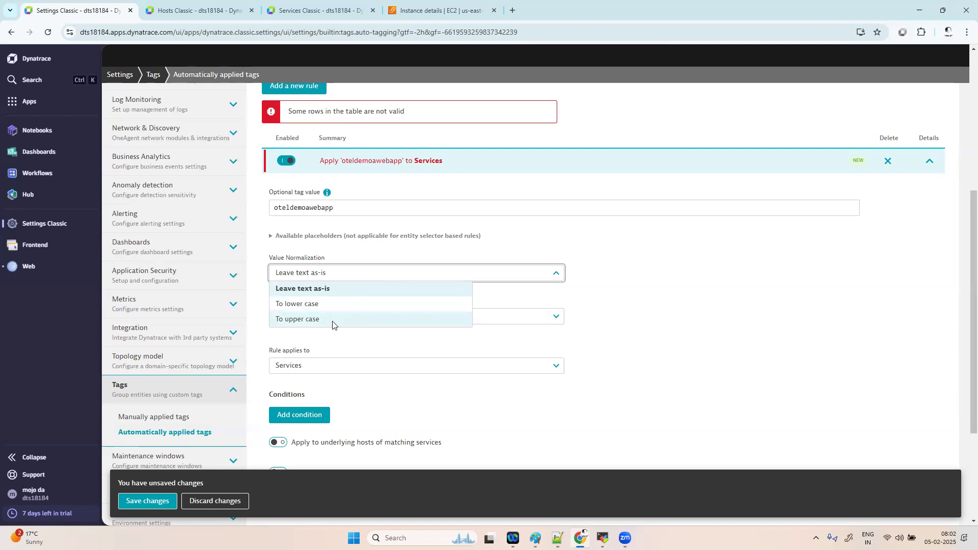
pyautogui.click(332, 320)
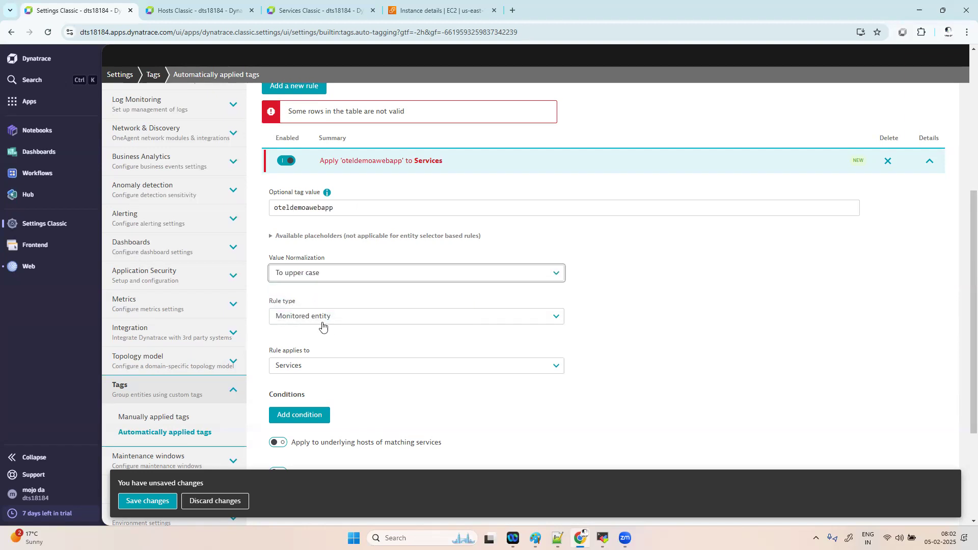
# - Make the rule apply to Web applications (Application Entity) and recheck the tag name
pyautogui.click(339, 367)
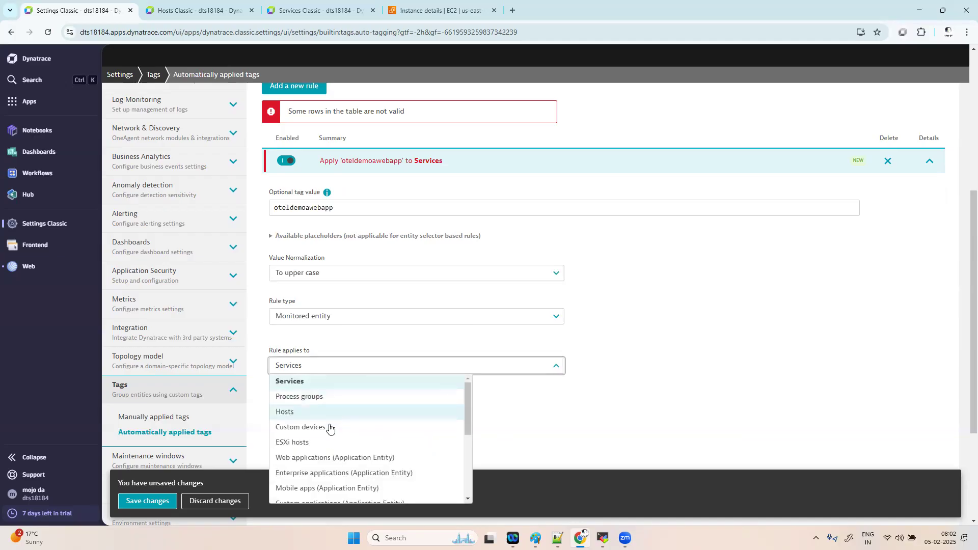
pyautogui.click(342, 458)
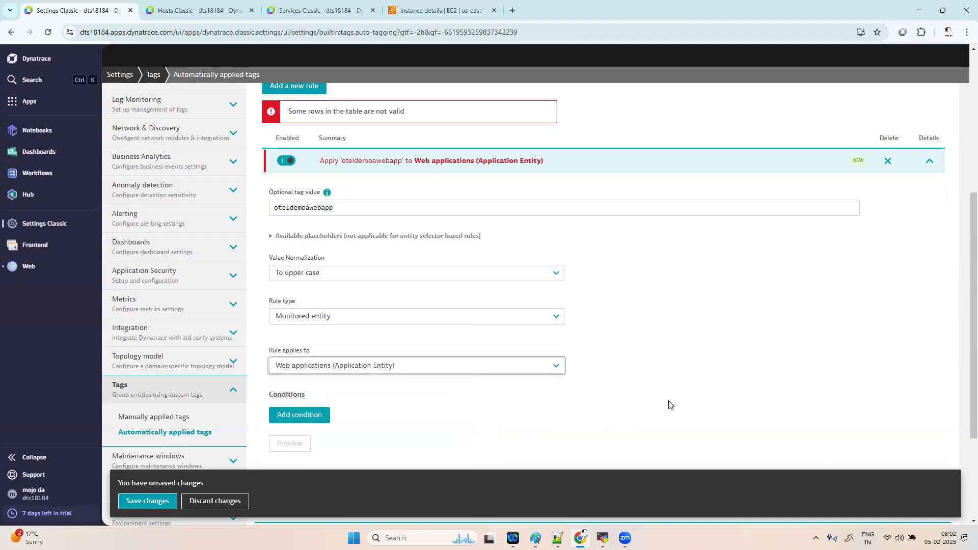
pyautogui.scroll(2, 690, 404)
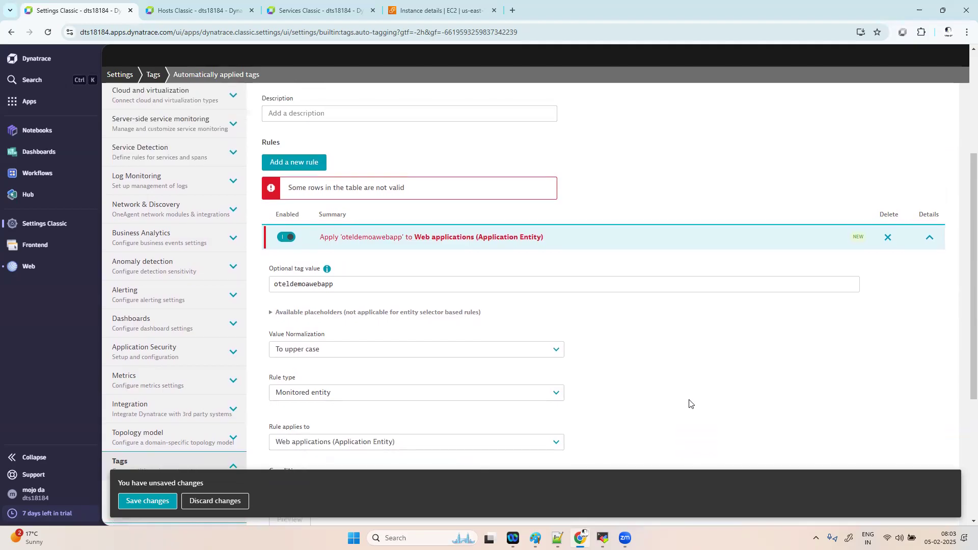
pyautogui.scroll(5, 690, 403)
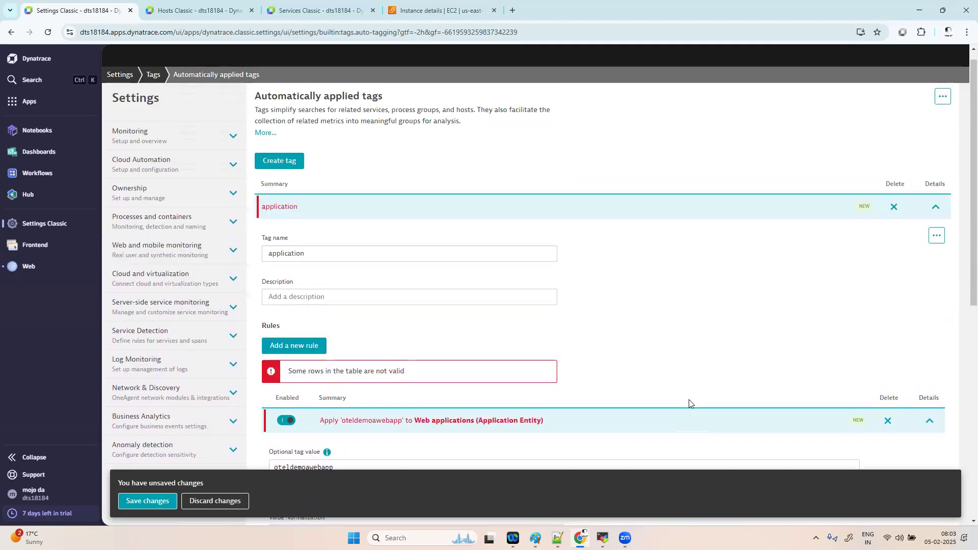
pyautogui.click(268, 253)
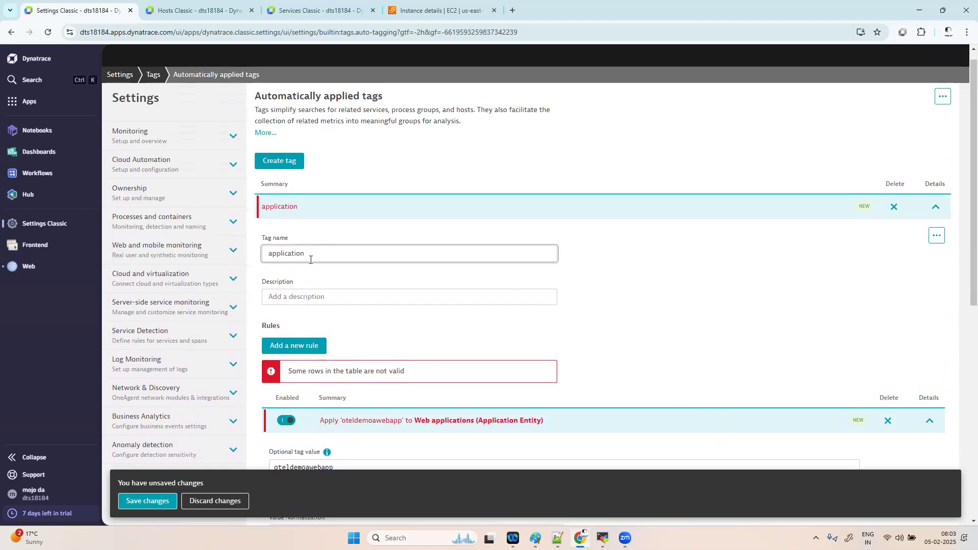
pyautogui.click(660, 339)
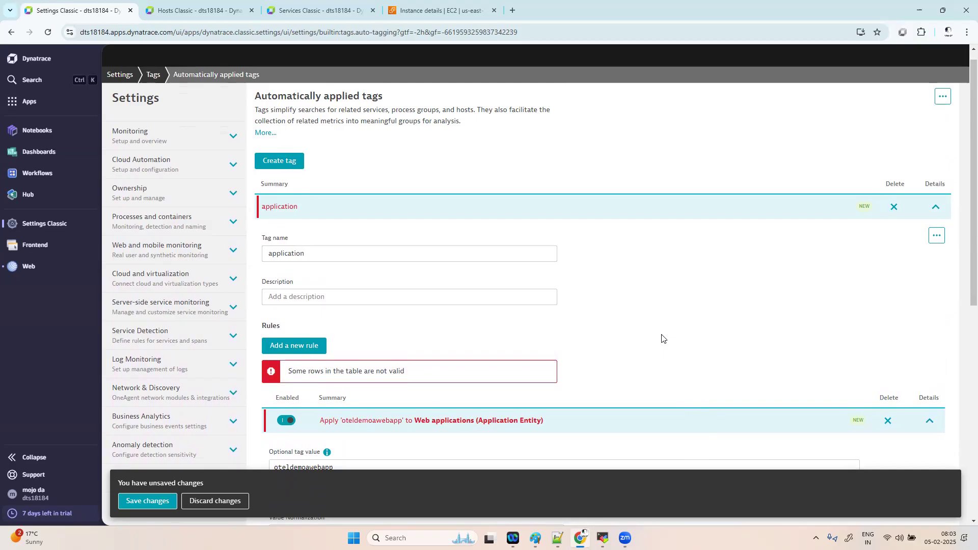
pyautogui.scroll(-1, 662, 339)
pyautogui.scroll(-1, 662, 339)
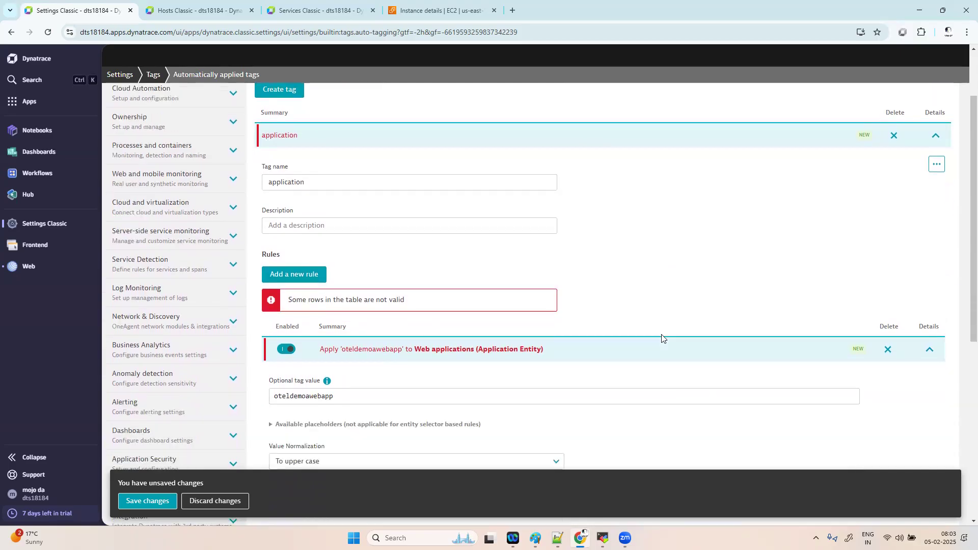
pyautogui.scroll(-5, 641, 303)
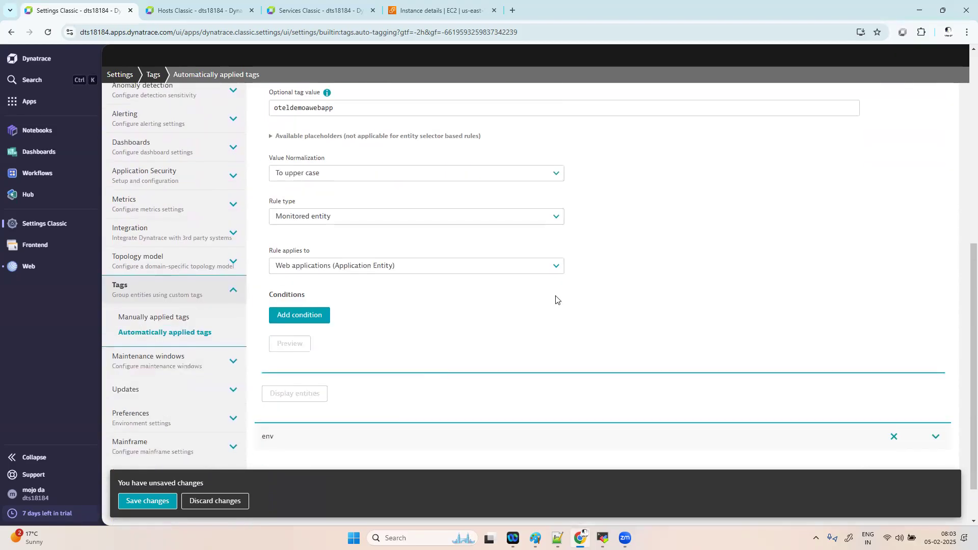
# - Add a rule condition matching web application names that begin with 'otel'
pyautogui.click(308, 317)
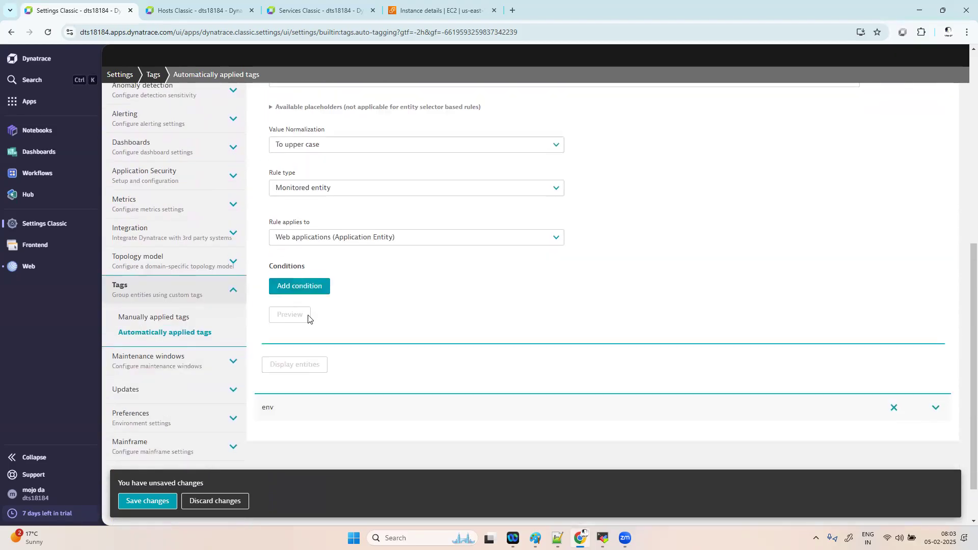
pyautogui.click(325, 407)
pyautogui.click(341, 428)
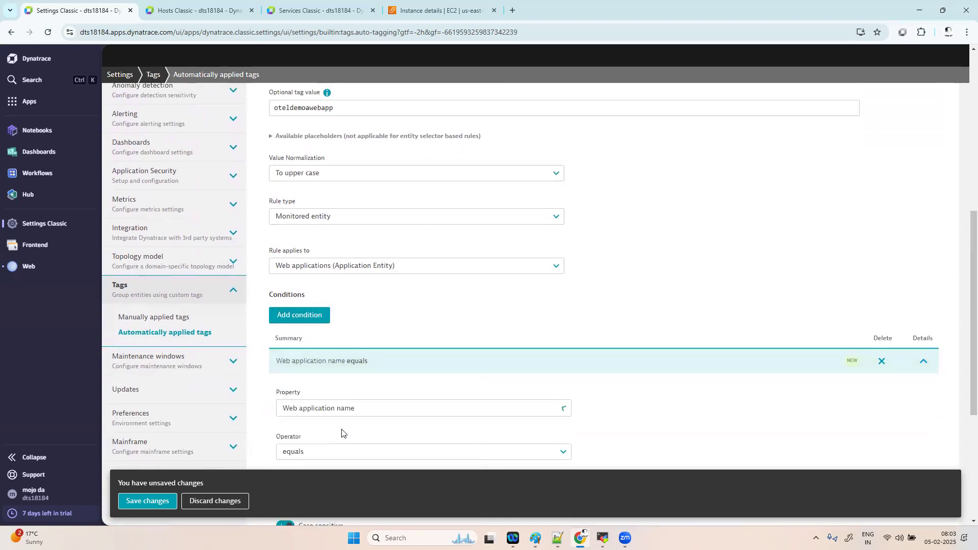
pyautogui.scroll(-2, 472, 411)
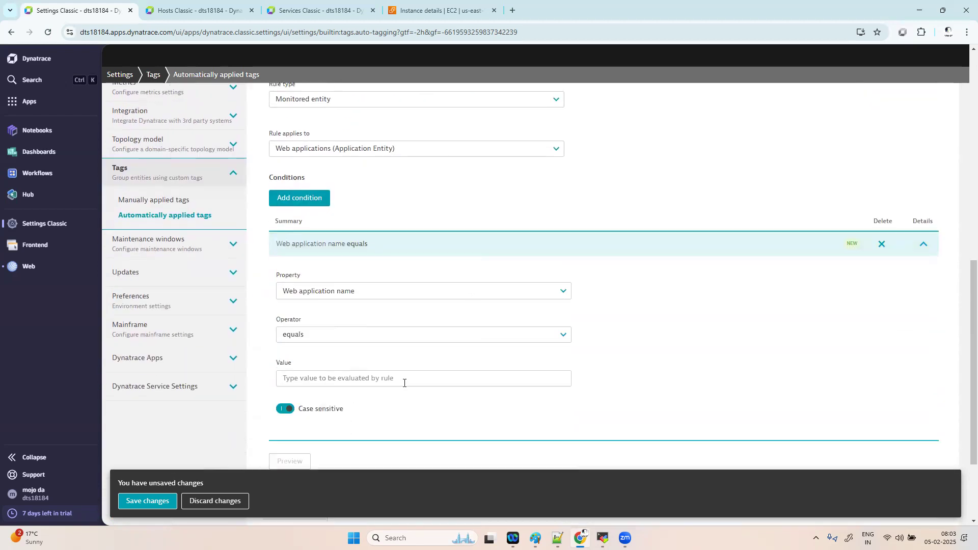
pyautogui.click(310, 337)
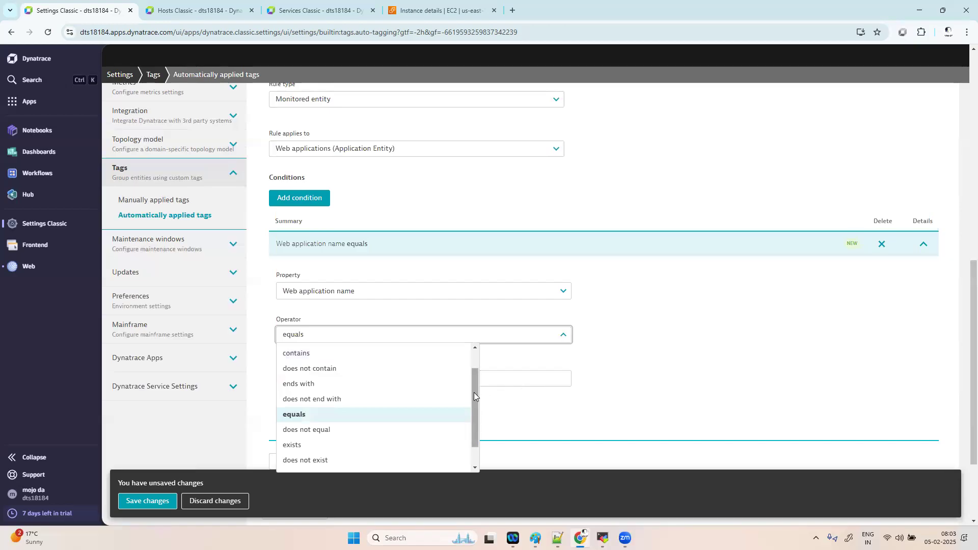
pyautogui.scroll(2, 474, 393)
pyautogui.click(362, 357)
pyautogui.click(339, 382)
pyautogui.scroll(-1, 340, 385)
pyautogui.write('ote')
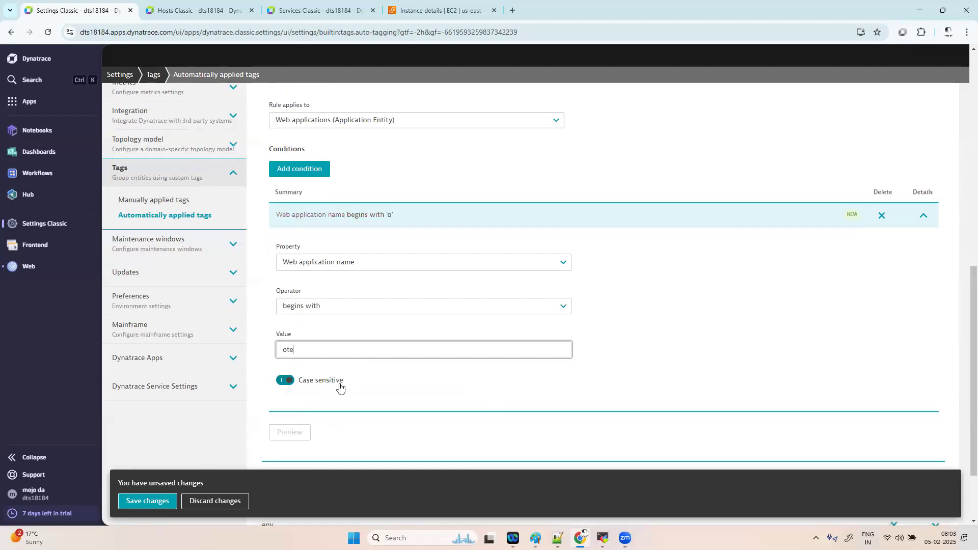
pyautogui.write('l')
# - Preview the matched entities to confirm oteldemo is included, then save the application tag
pyautogui.click(288, 433)
pyautogui.scroll(-3, 546, 419)
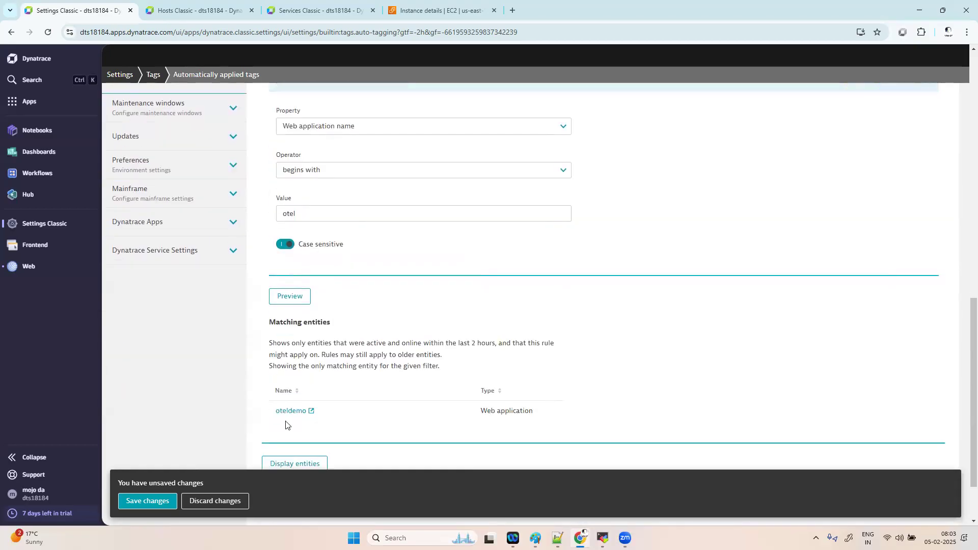
pyautogui.scroll(10, 541, 282)
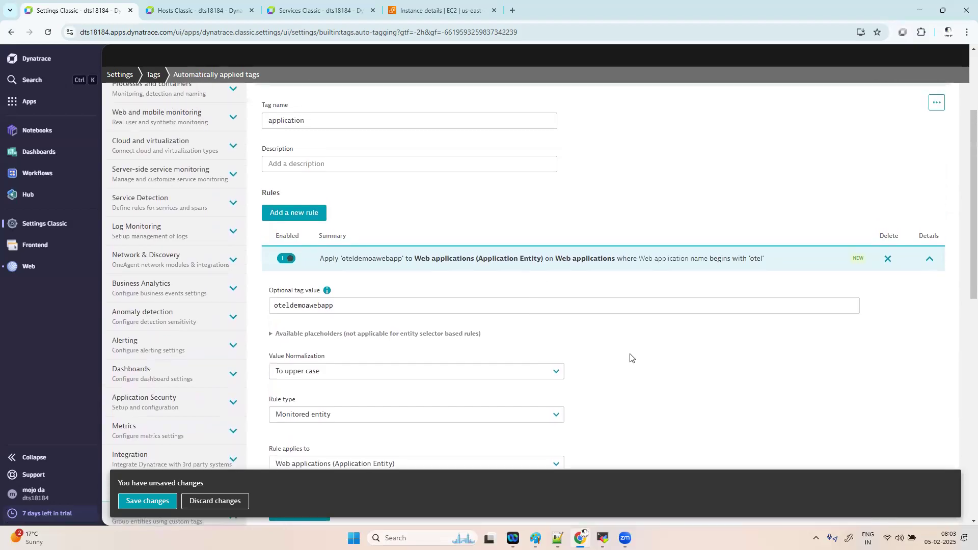
pyautogui.scroll(-10, 688, 350)
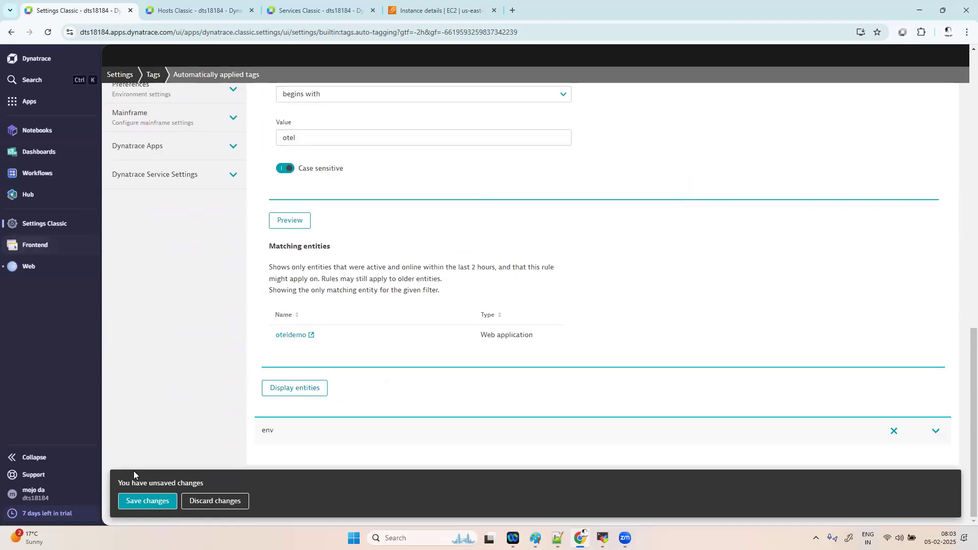
pyautogui.click(144, 502)
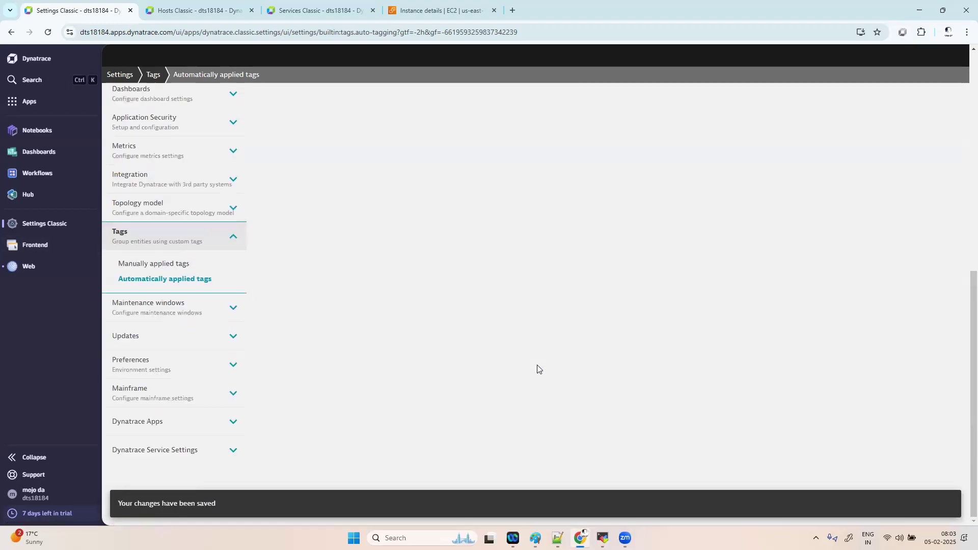
pyautogui.scroll(10, 448, 212)
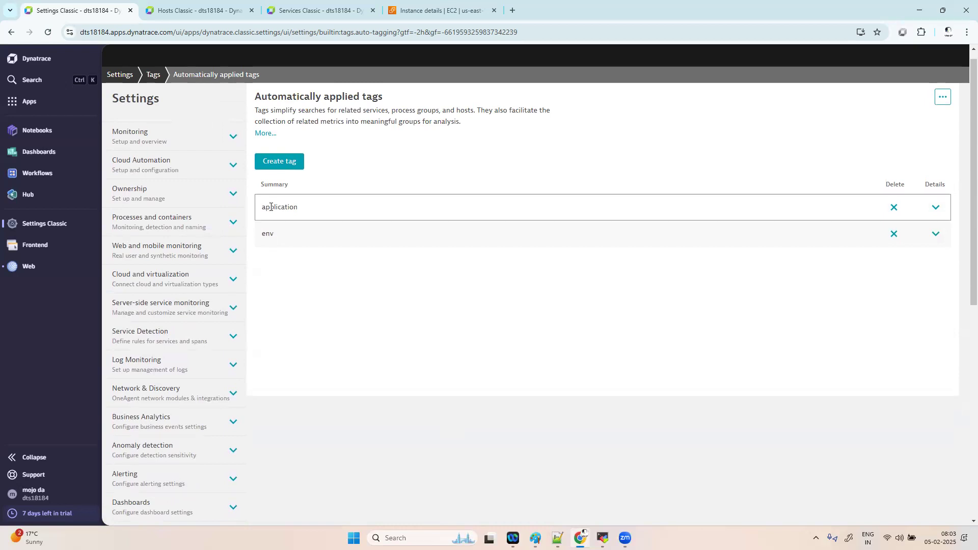
pyautogui.moveTo(288, 207); pyautogui.dragTo(265, 207)
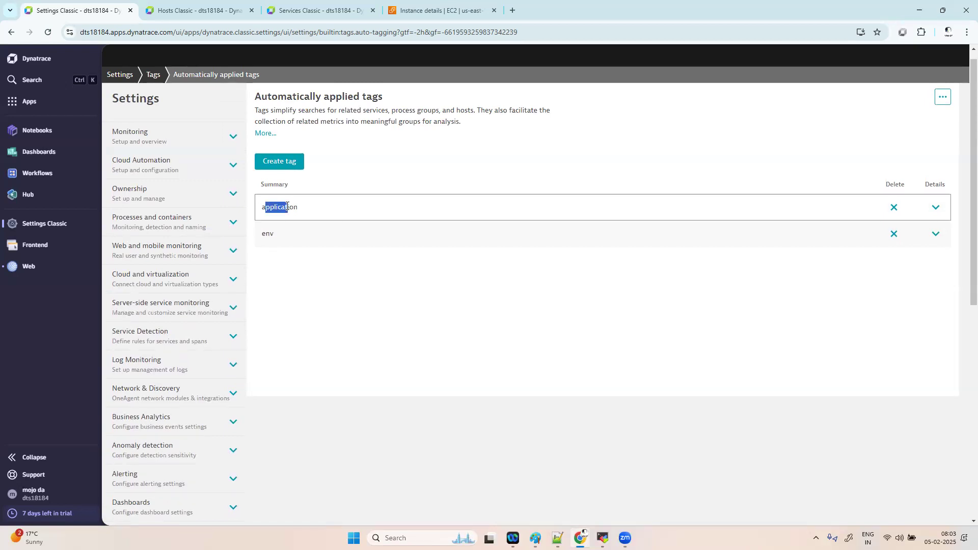
# - Search the apps for 'we' and open the Web app in a new browser tab
pyautogui.click(29, 101)
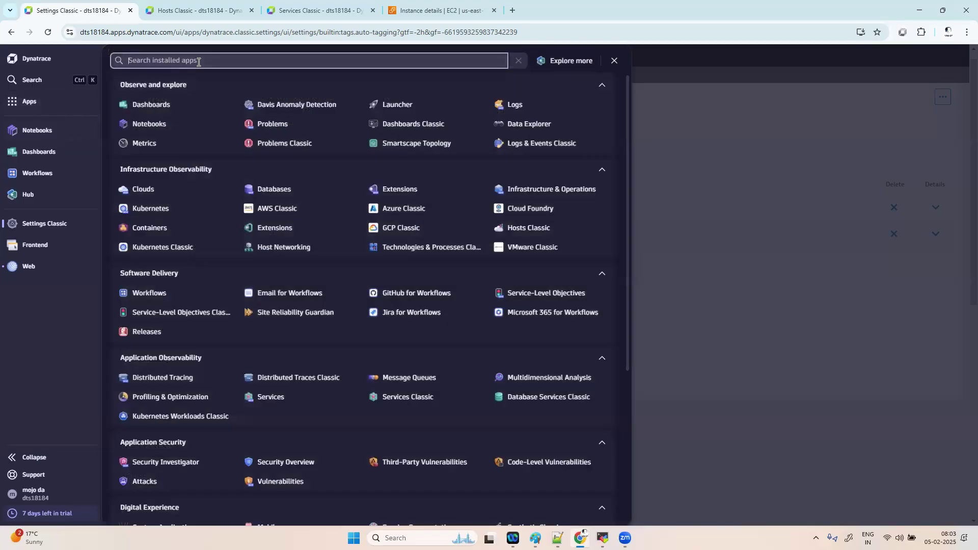
pyautogui.write('web')
pyautogui.rightClick(144, 104)
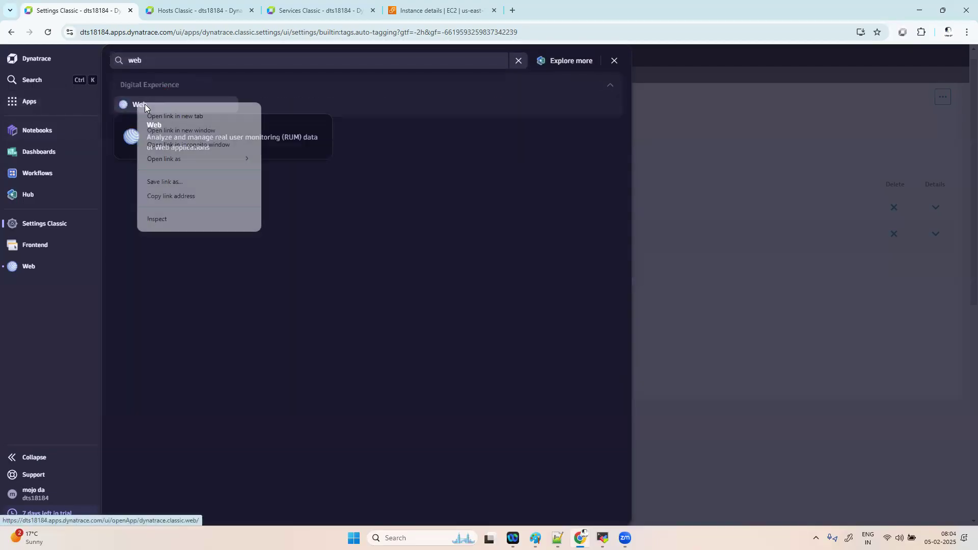
pyautogui.click(207, 86)
pyautogui.click(430, 10)
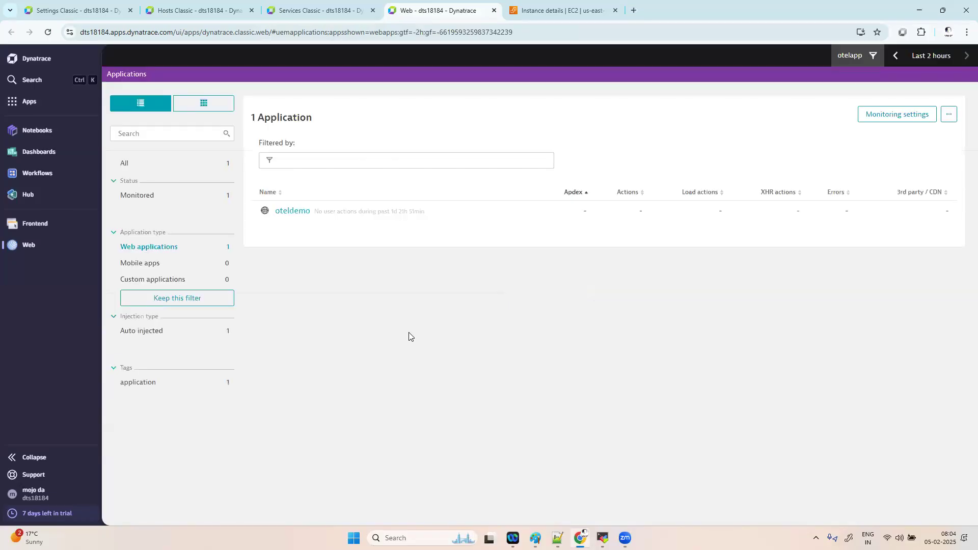
# - Open oteldemo's details and expand its tags to show application:oteldemoawebapp
pyautogui.click(283, 213)
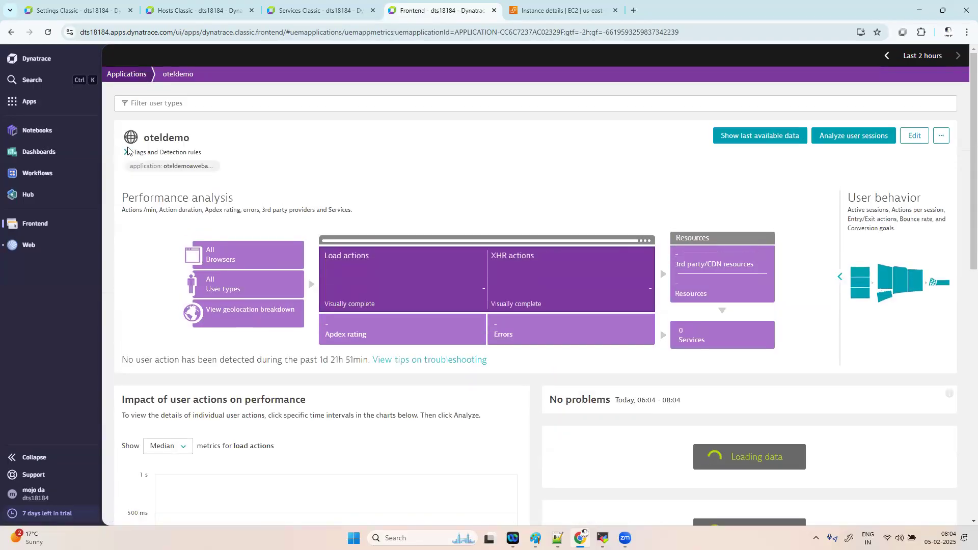
pyautogui.click(126, 152)
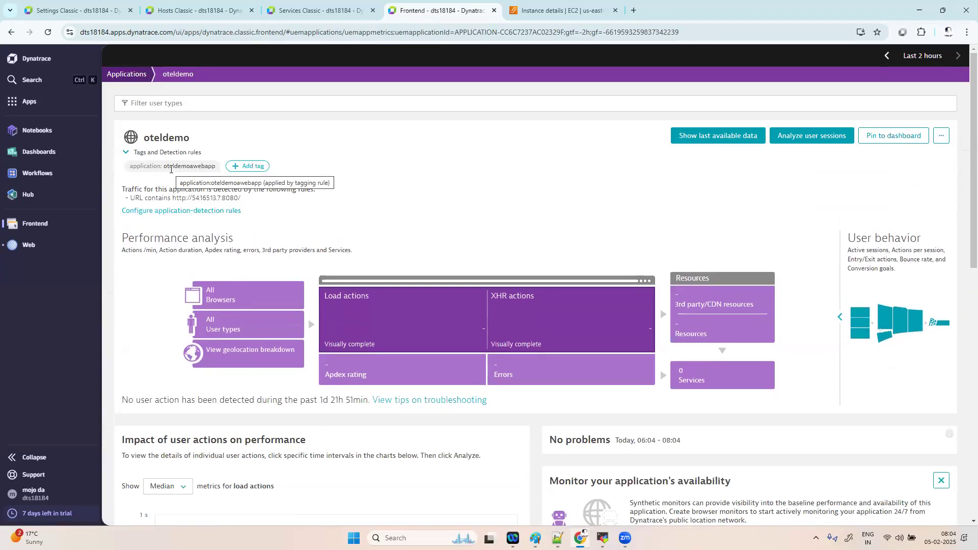
pyautogui.moveTo(163, 168); pyautogui.dragTo(216, 167)
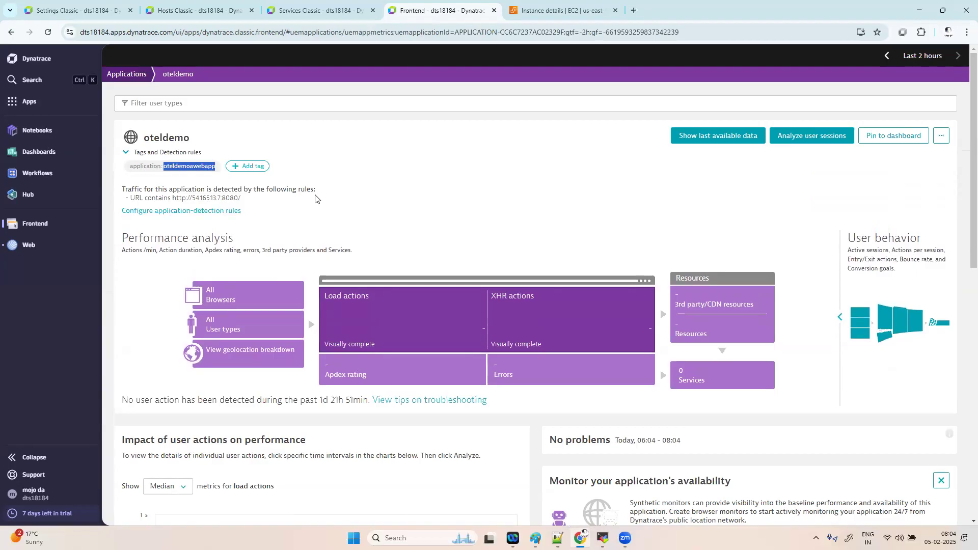
pyautogui.click(311, 214)
# - Change the application tag rule's value normalization to 'Leave text as-is' and save
pyautogui.click(95, 11)
pyautogui.click(724, 187)
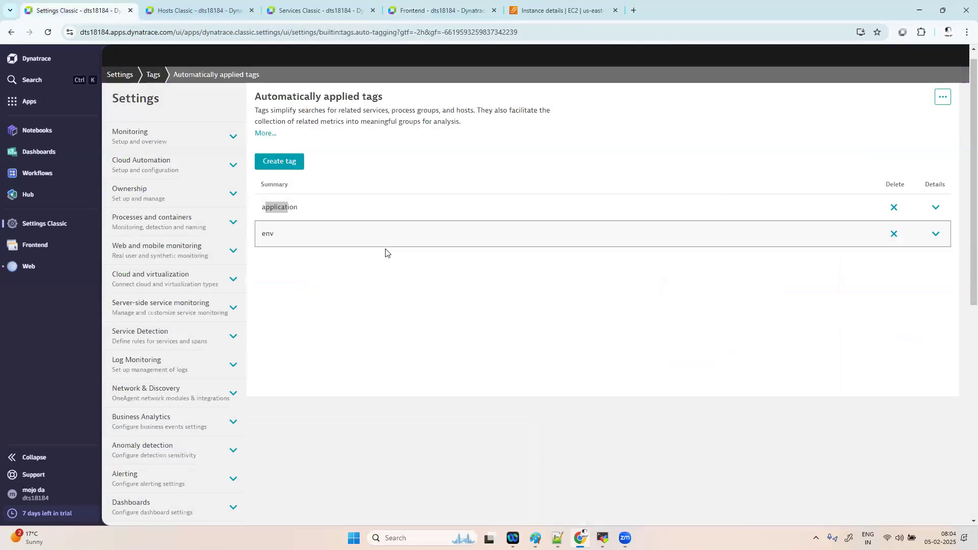
pyautogui.click(935, 206)
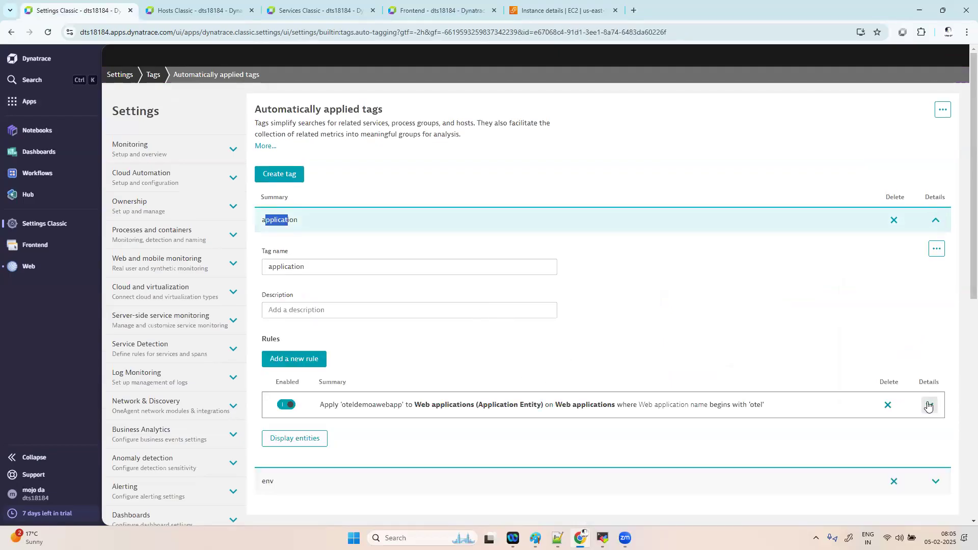
pyautogui.click(929, 405)
pyautogui.scroll(-2, 620, 371)
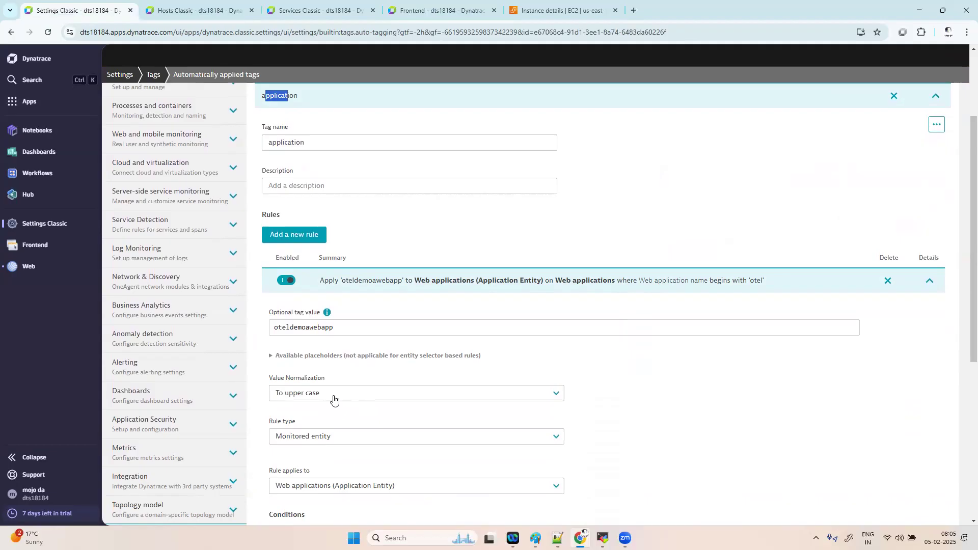
pyautogui.click(334, 397)
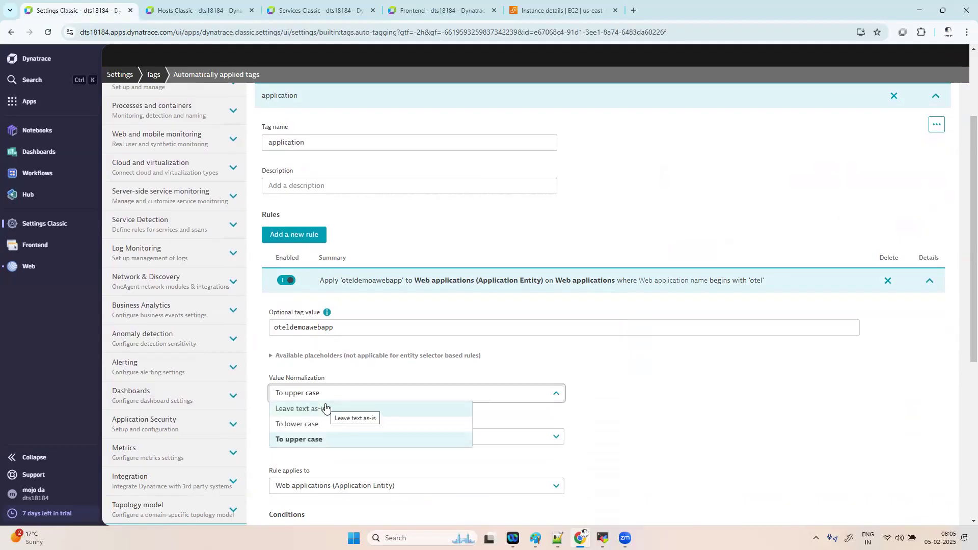
pyautogui.click(326, 410)
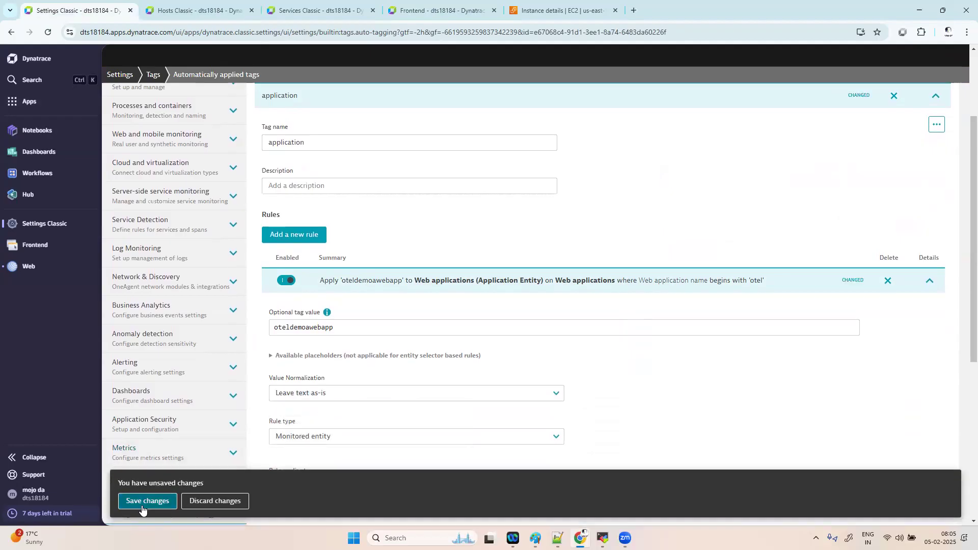
pyautogui.click(147, 501)
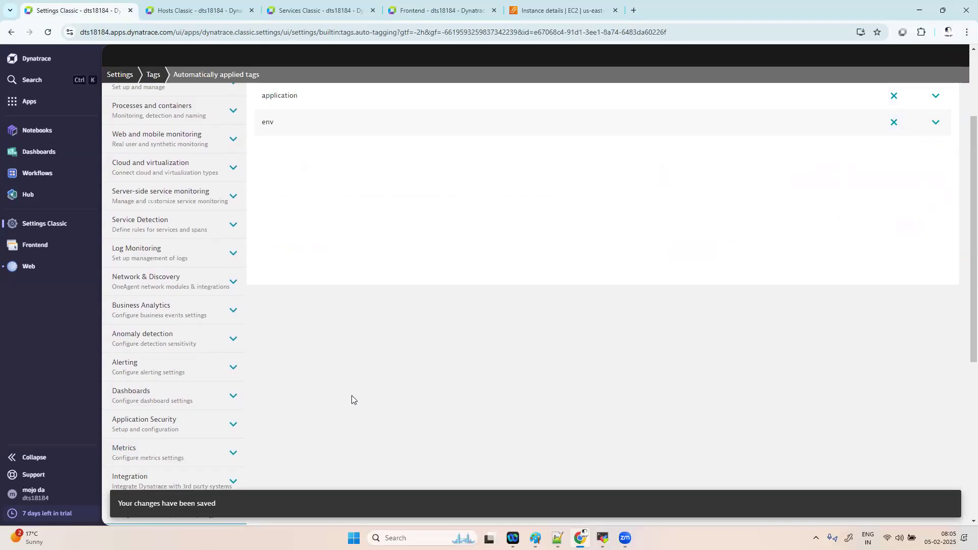
pyautogui.scroll(3, 375, 217)
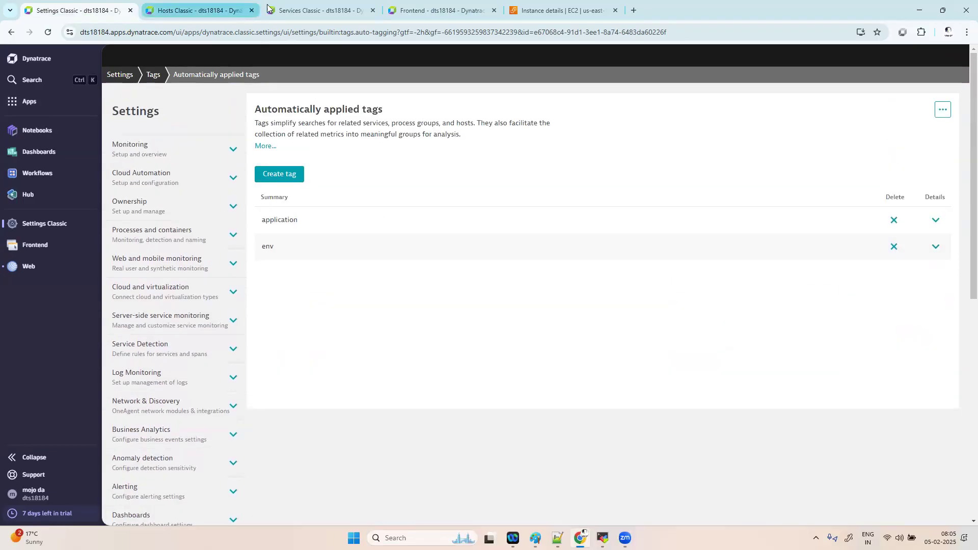
# - Filter the applications list by tag application: oteldemoawebapp, leaving only oteldemo listed
pyautogui.click(408, 10)
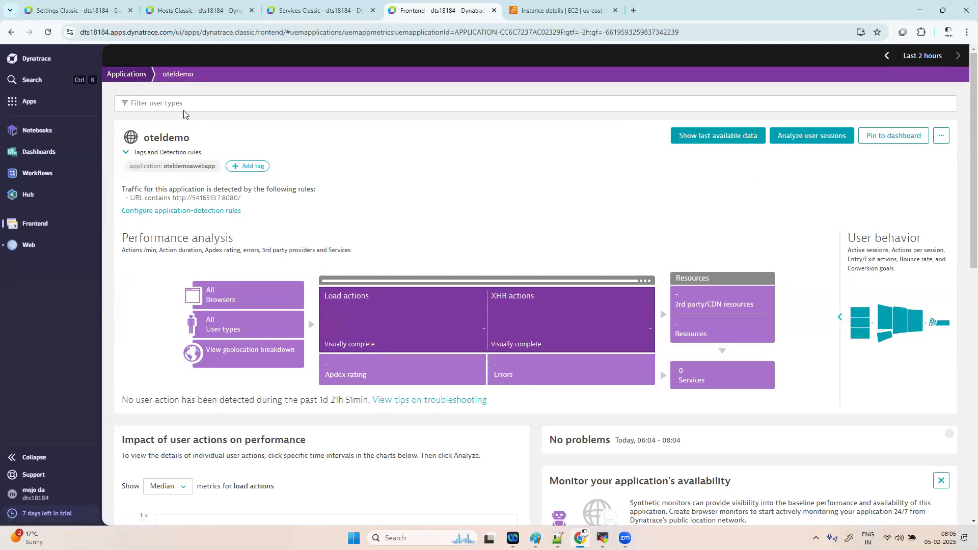
pyautogui.click(131, 76)
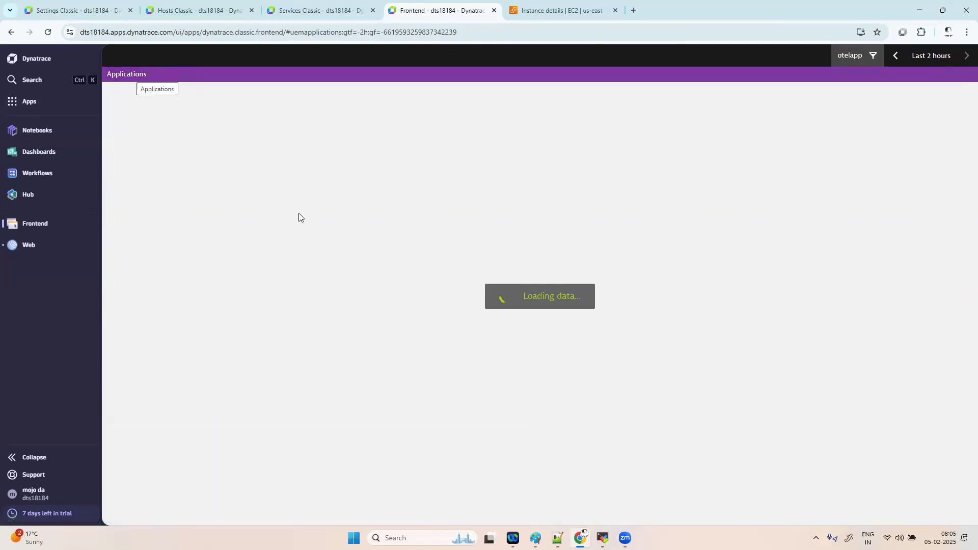
pyautogui.click(362, 160)
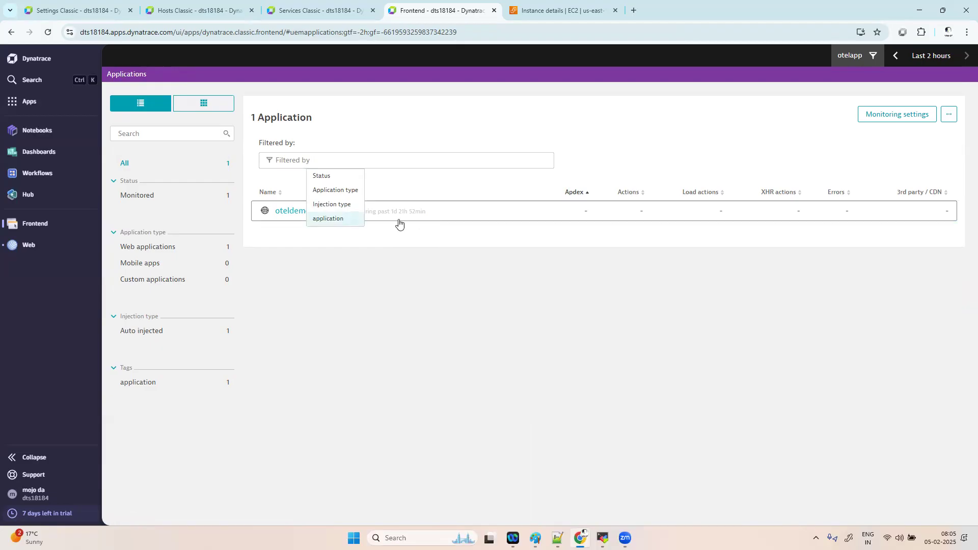
pyautogui.click(331, 223)
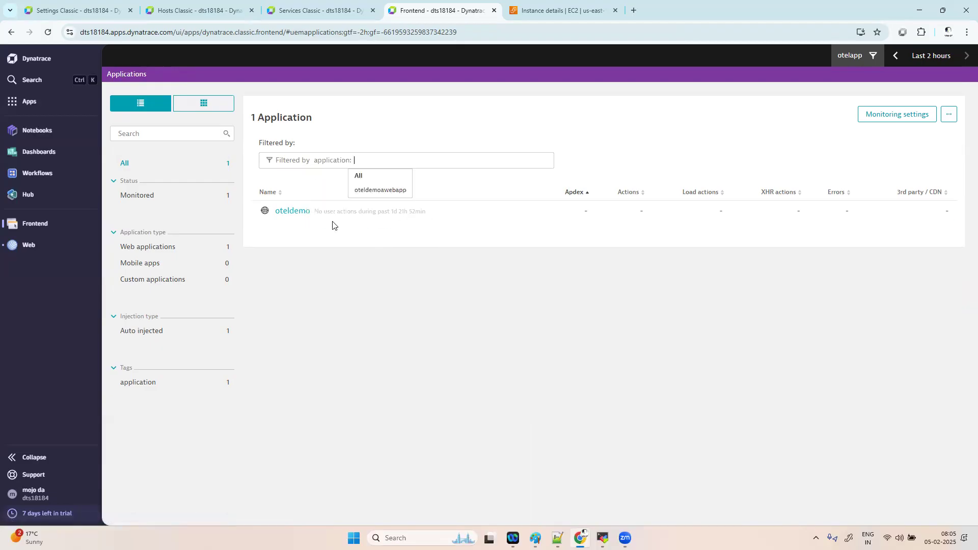
pyautogui.click(381, 191)
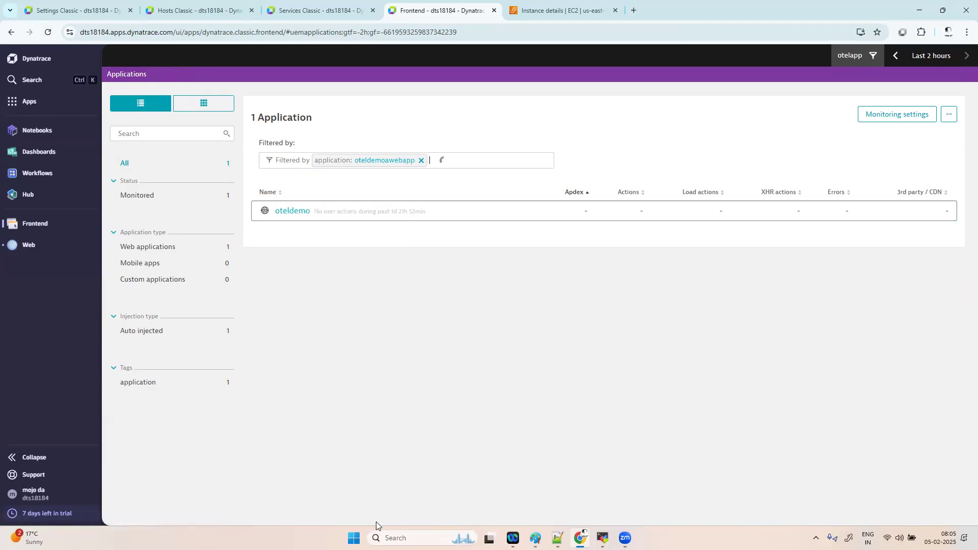
pyautogui.click(408, 446)
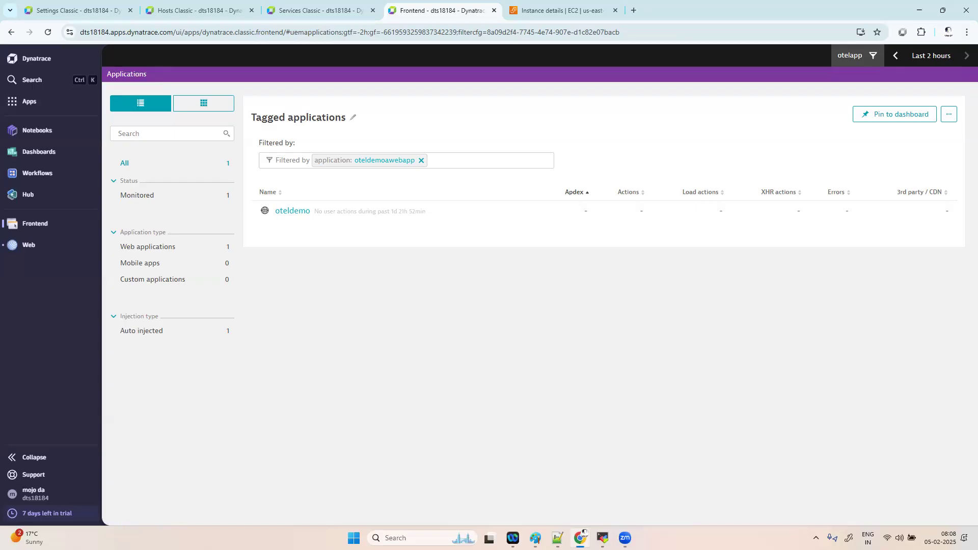
# - Go from the tagged applications page to Settings Classic's Automatically applied tags list
pyautogui.click(27, 105)
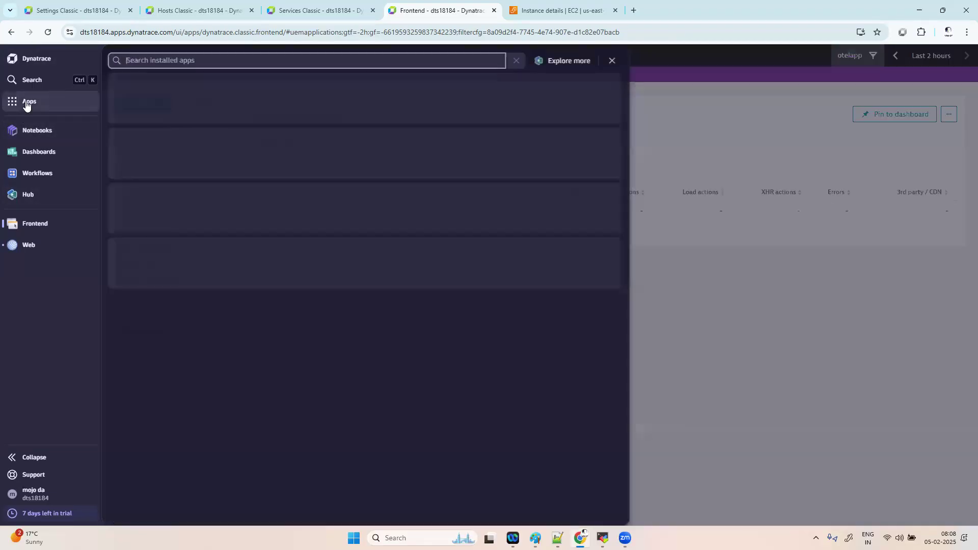
pyautogui.click(731, 150)
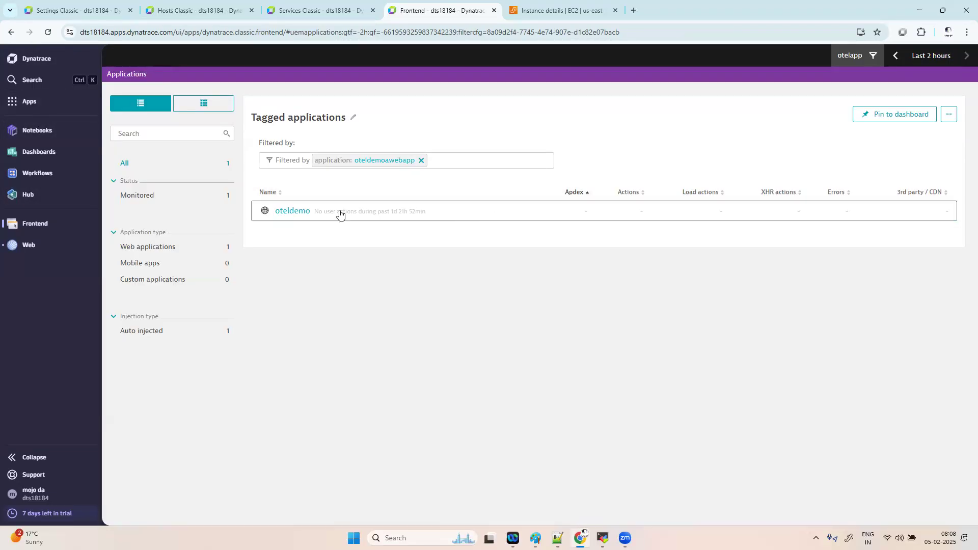
pyautogui.click(25, 102)
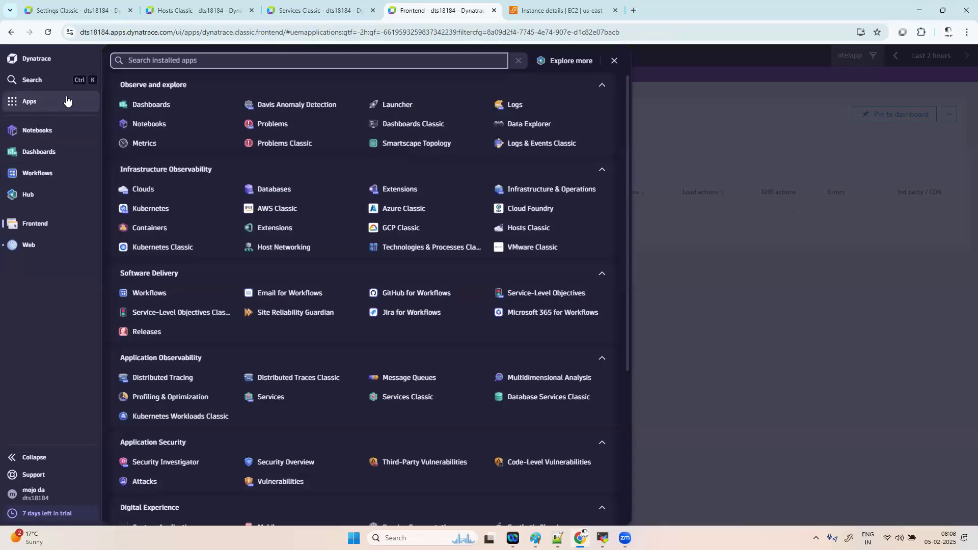
pyautogui.click(71, 10)
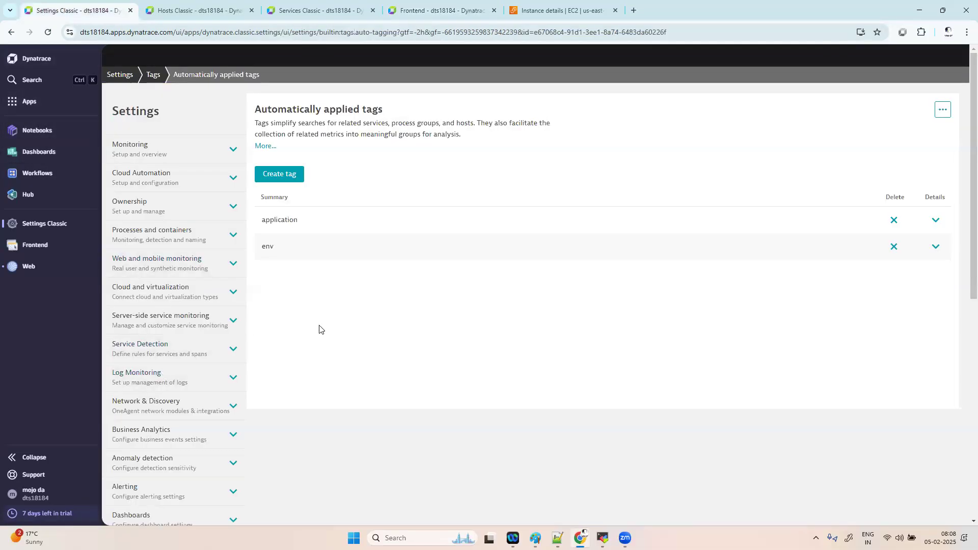
# - Create a new automatically applied tag named 'ownername'
pyautogui.click(283, 177)
pyautogui.click(305, 268)
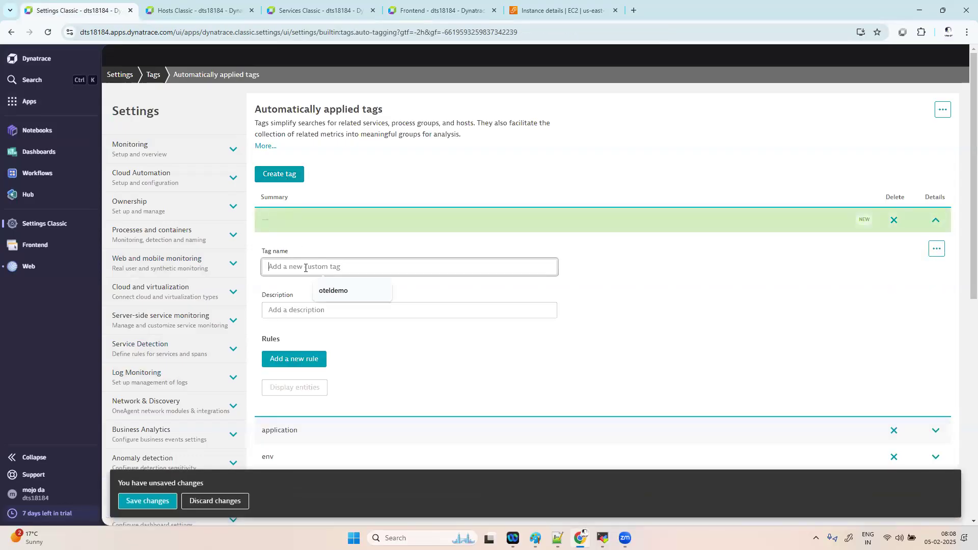
pyautogui.write('o')
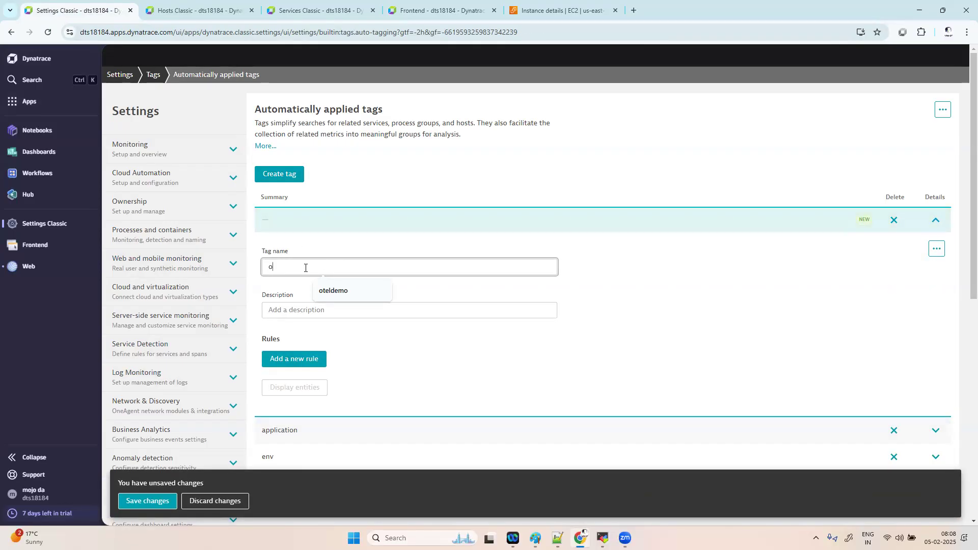
pyautogui.write('wner')
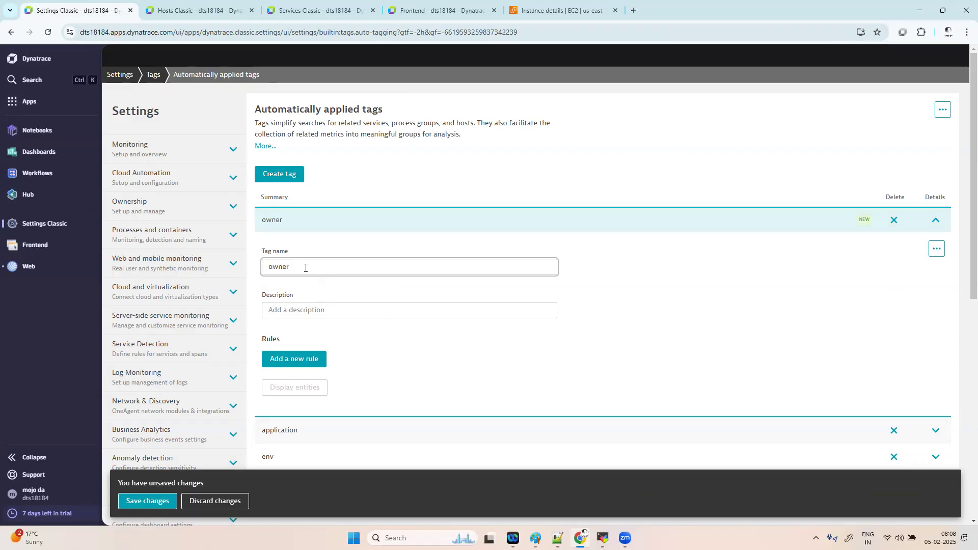
pyautogui.write('name')
# - Add a rule to ownername that applies the tag value 'ravi' to Hosts
pyautogui.click(320, 359)
pyautogui.scroll(-1, 407, 367)
pyautogui.click(367, 381)
pyautogui.write('ravi')
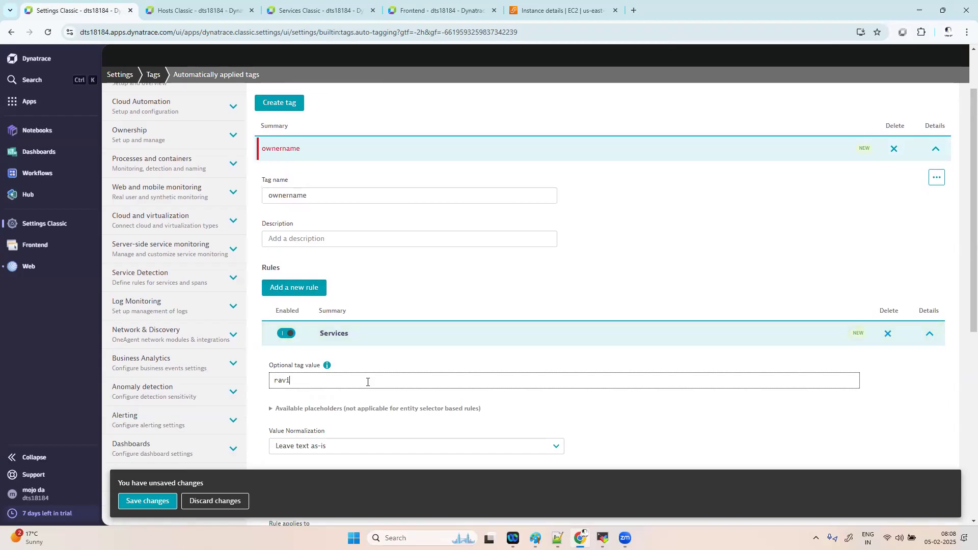
pyautogui.scroll(-2, 301, 392)
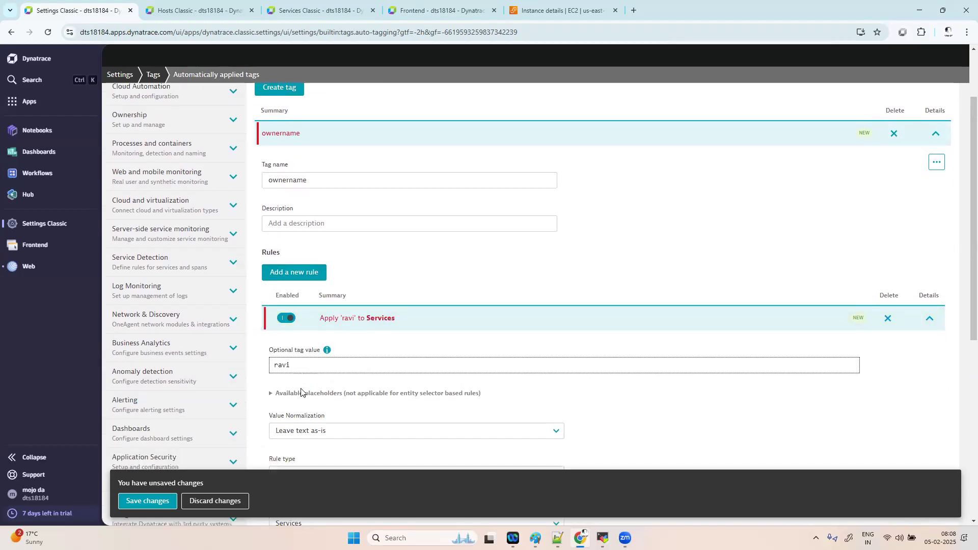
pyautogui.scroll(-1, 300, 393)
pyautogui.click(330, 366)
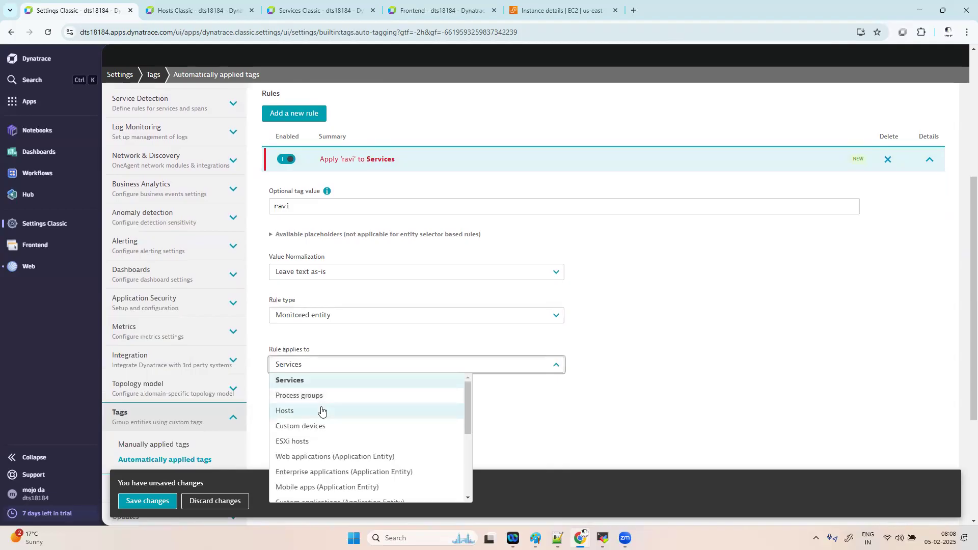
pyautogui.click(321, 411)
# - Add a condition to the Hosts rule using the Host name property
pyautogui.click(312, 440)
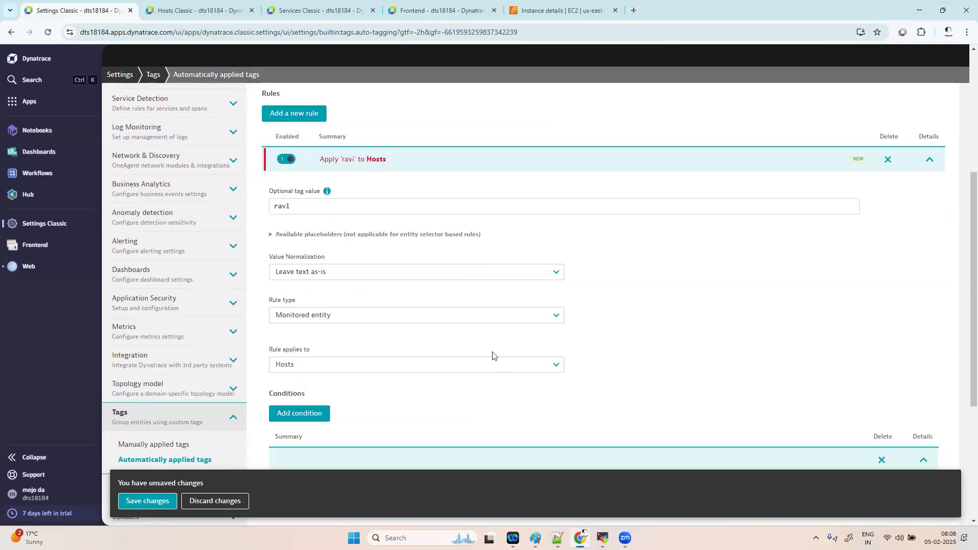
pyautogui.scroll(-2, 386, 392)
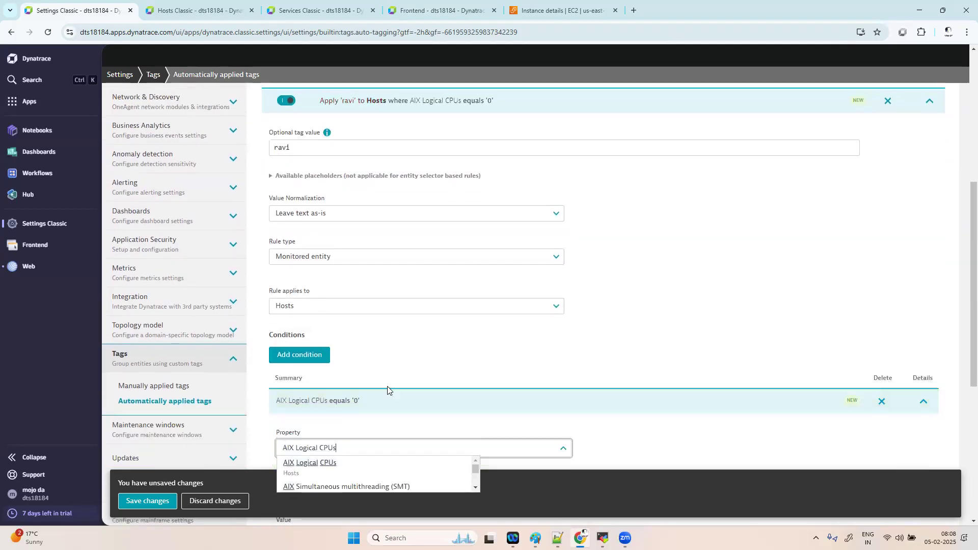
pyautogui.click(359, 427)
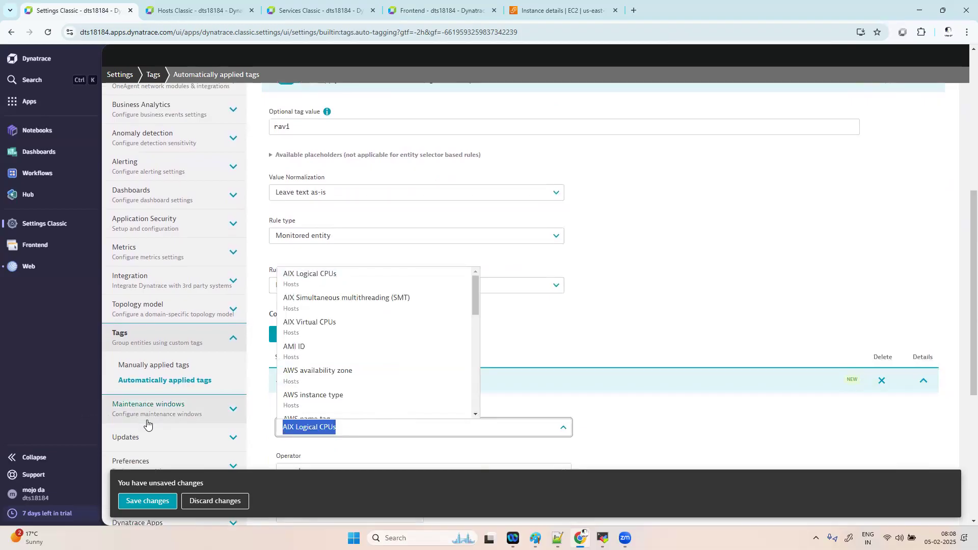
pyautogui.write('host name')
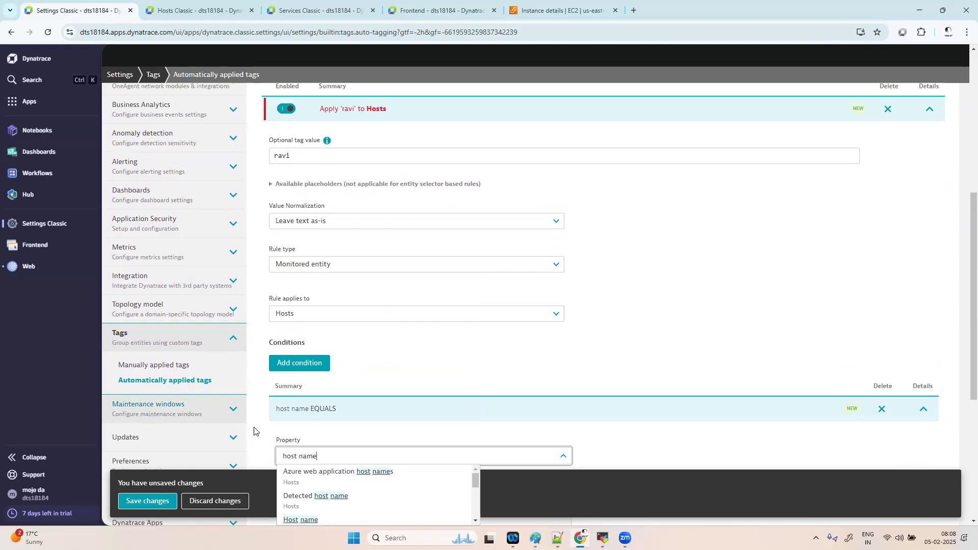
pyautogui.click(300, 519)
# - Enter 'otel' as the Host name condition value and preview the matches
pyautogui.scroll(-2, 448, 453)
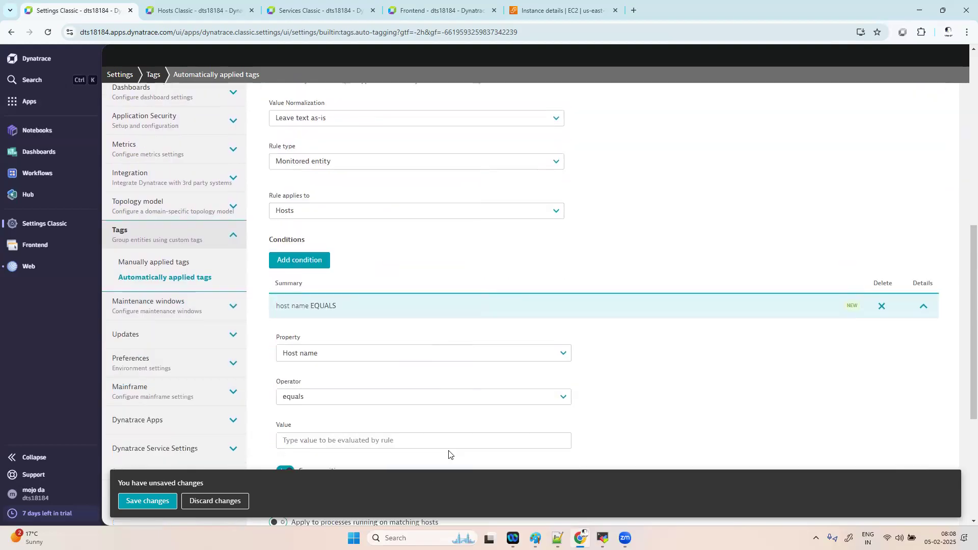
pyautogui.scroll(-2, 449, 453)
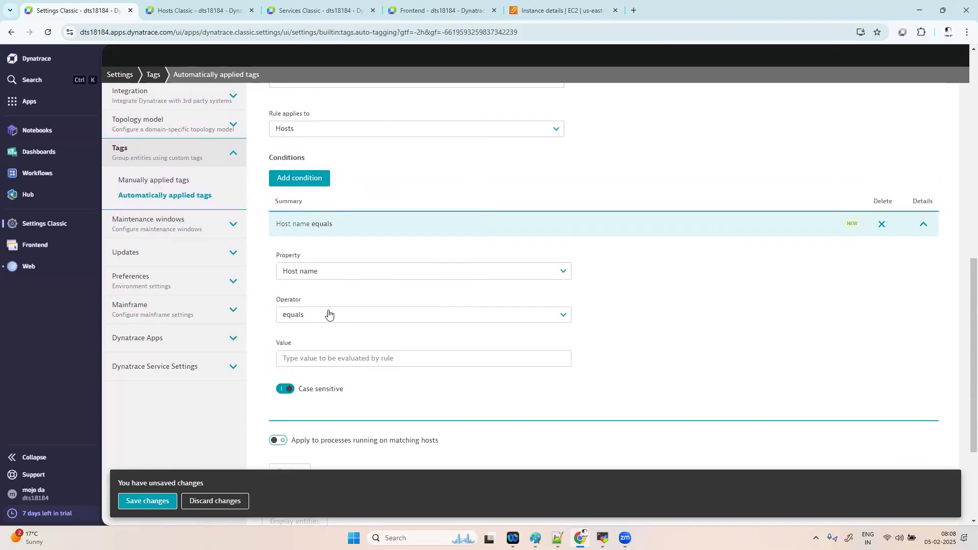
pyautogui.click(336, 357)
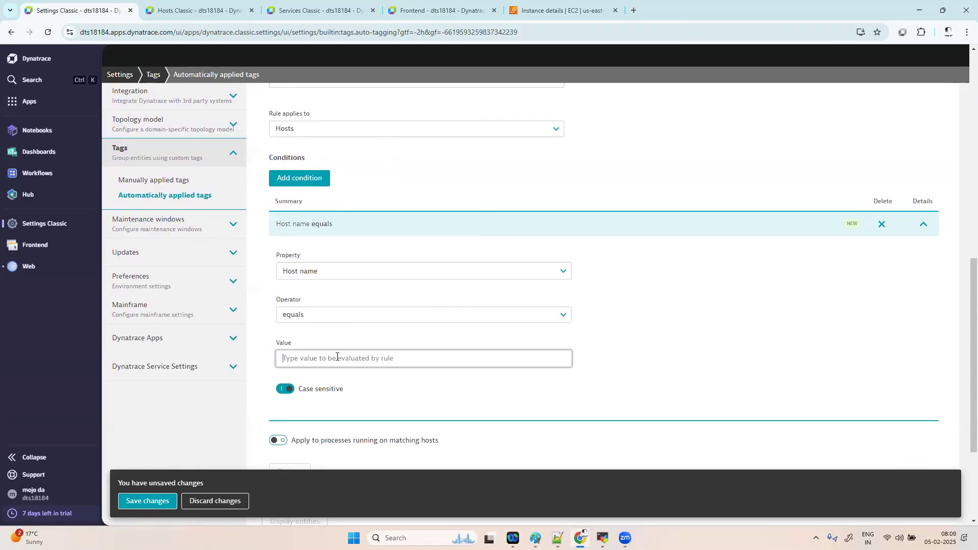
pyautogui.write('otel')
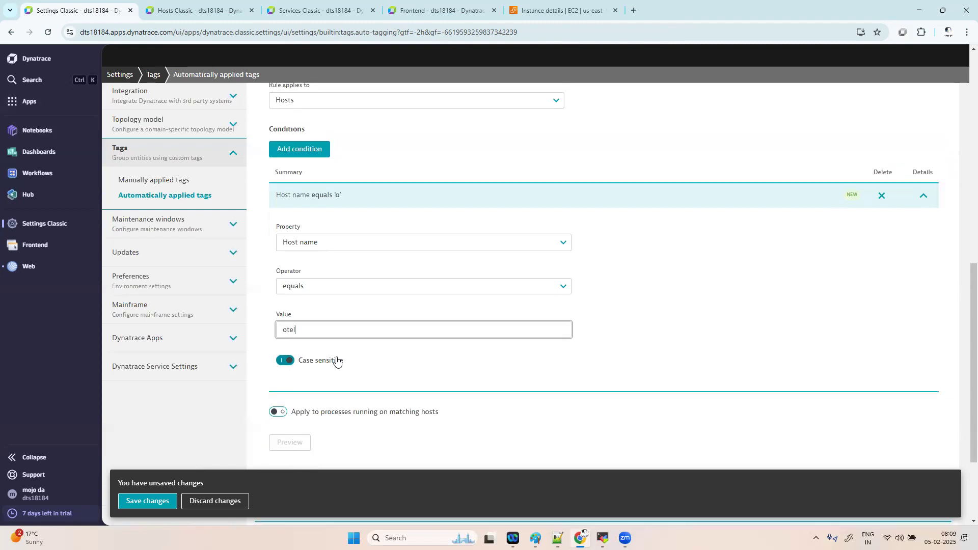
pyautogui.click(292, 447)
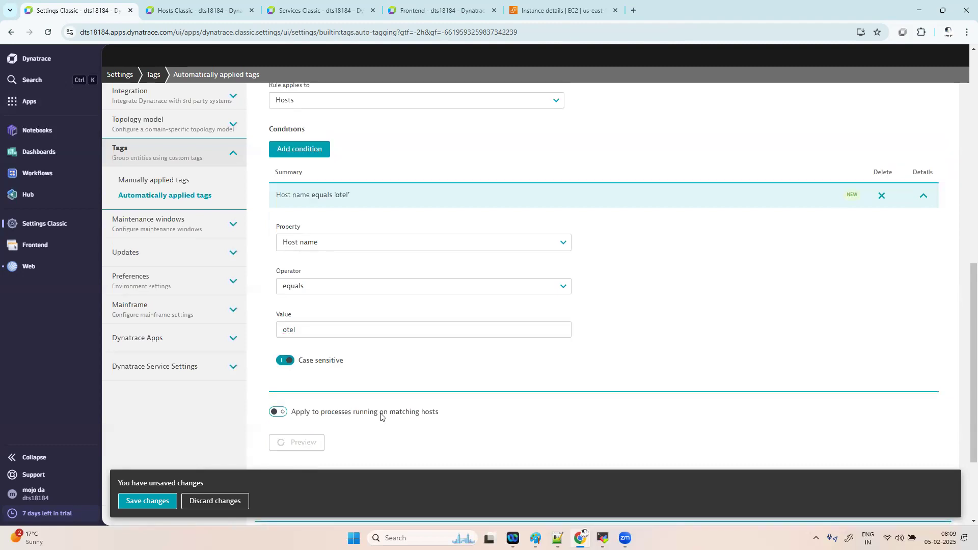
# - Switch the operator to 'begins with', confirm oteldemoapp001 matches, and save the ownername tag
pyautogui.scroll(-2, 449, 376)
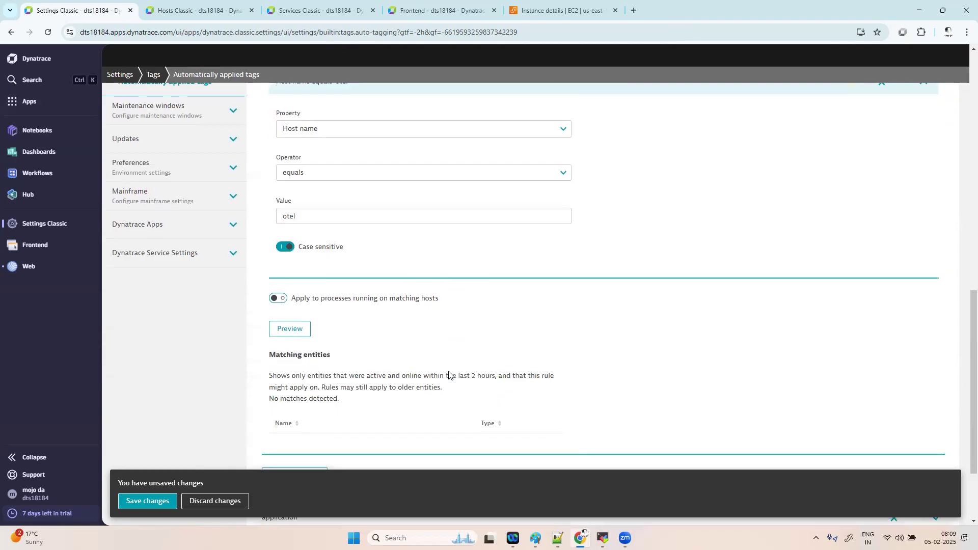
pyautogui.click(317, 171)
pyautogui.moveTo(475, 215); pyautogui.dragTo(472, 193)
pyautogui.click(312, 192)
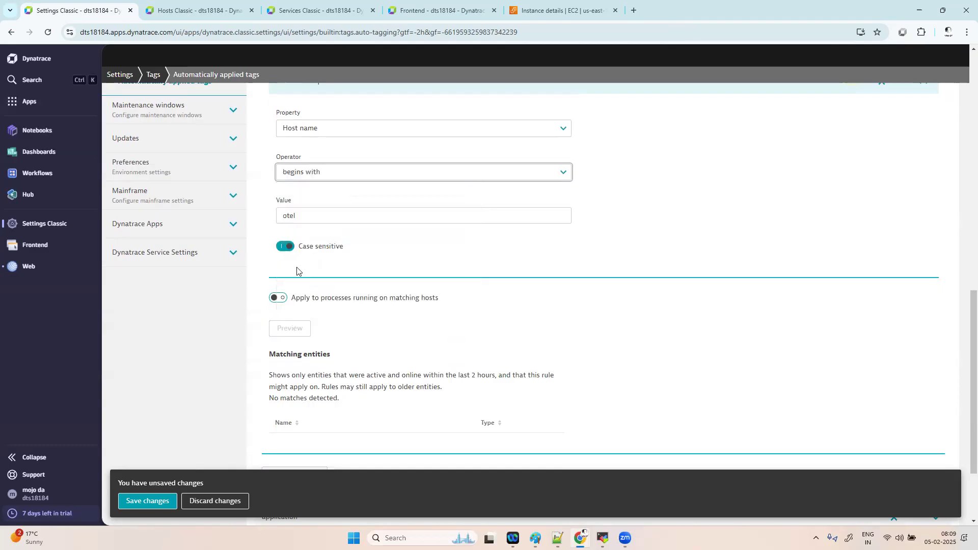
pyautogui.click(293, 330)
pyautogui.click(295, 331)
pyautogui.scroll(-1, 482, 345)
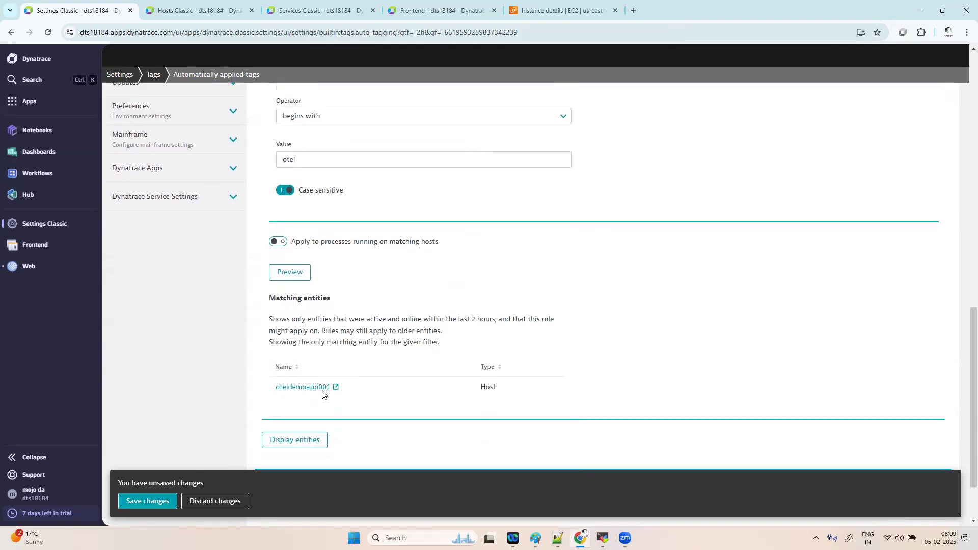
pyautogui.click(138, 500)
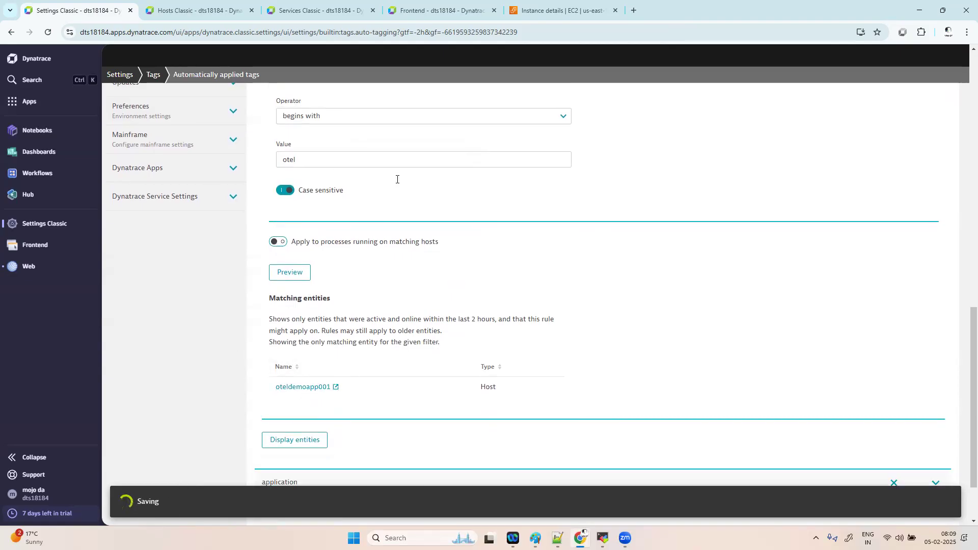
# - Review the saved ownername tag's Host name rule, then start a new blank tag
pyautogui.scroll(8, 495, 226)
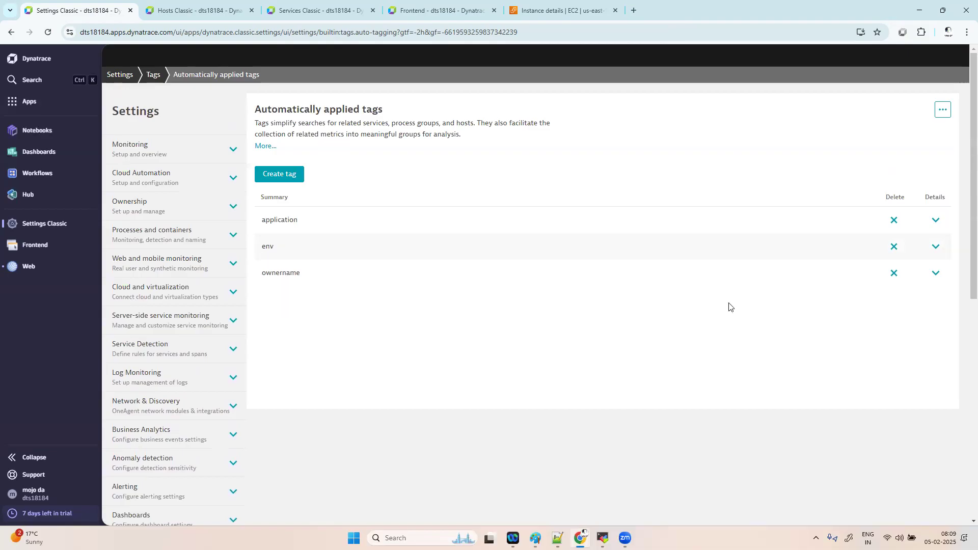
pyautogui.click(935, 275)
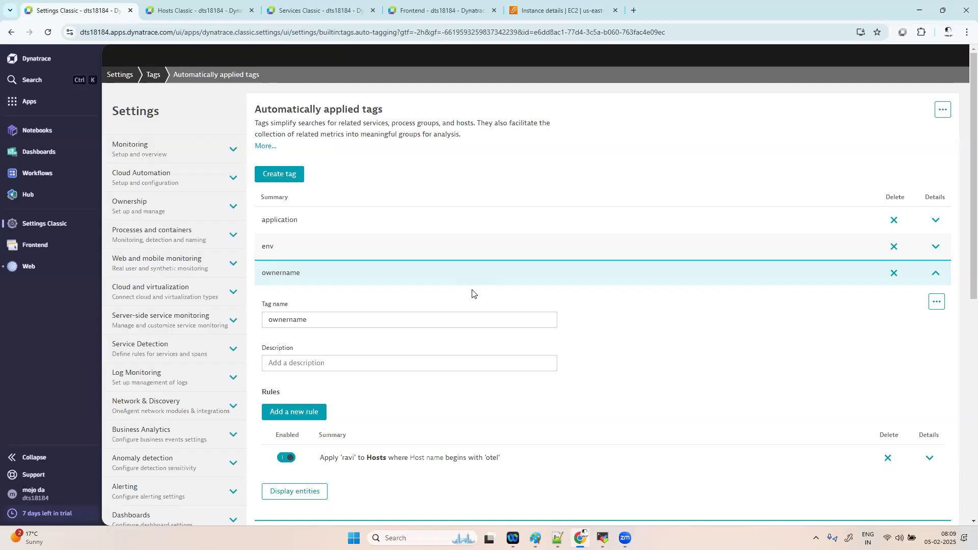
pyautogui.click(284, 175)
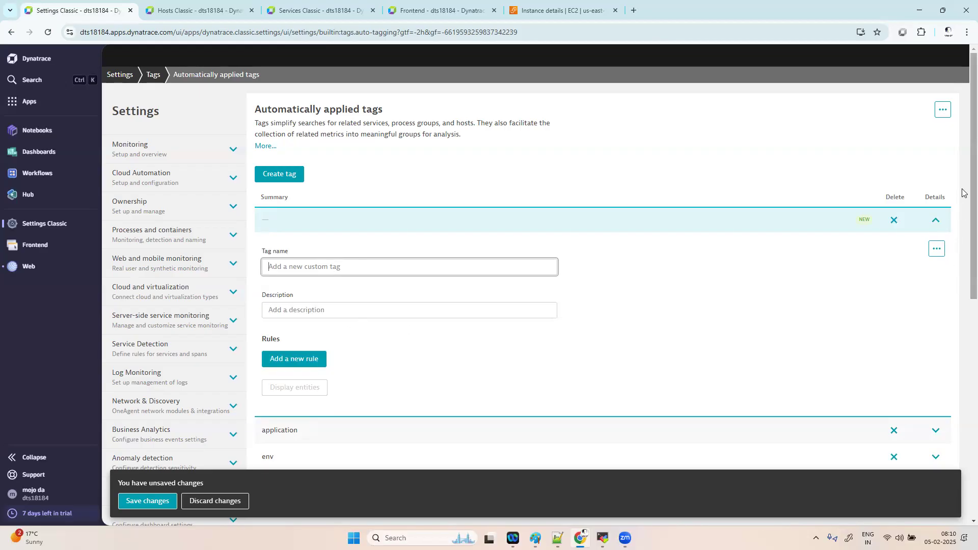
# - Add a rule to the application tag applying value 'oteldemo' to Services, with a new condition
pyautogui.scroll(-4, 961, 262)
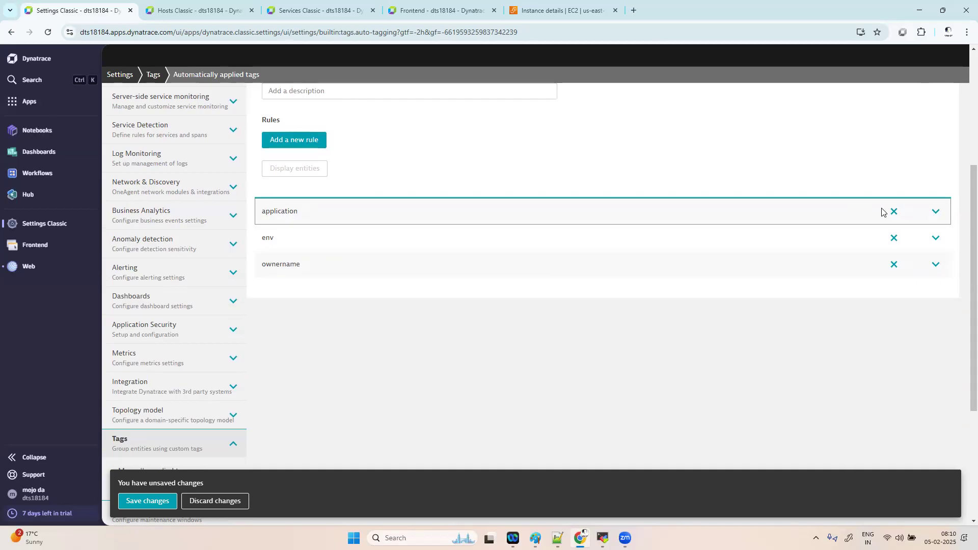
pyautogui.click(935, 212)
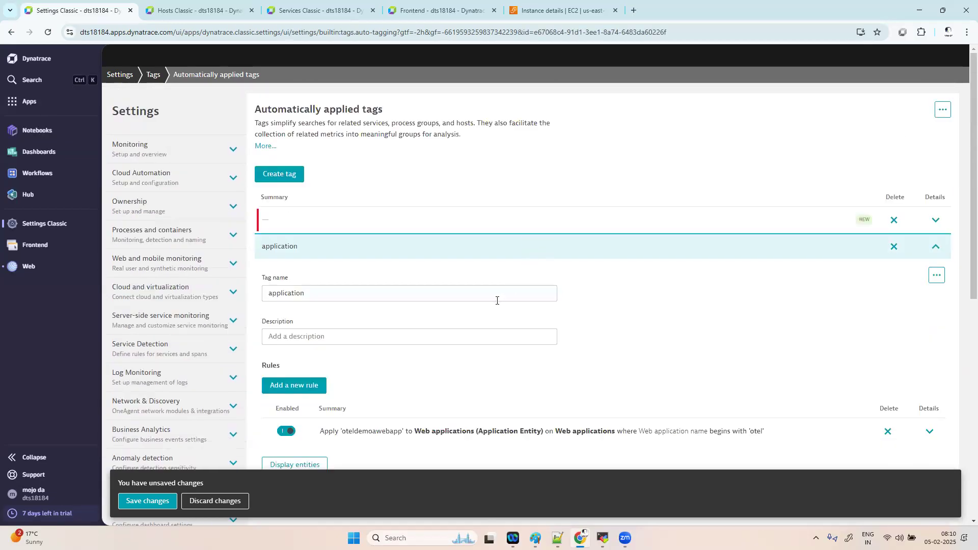
pyautogui.scroll(-2, 498, 301)
pyautogui.click(321, 260)
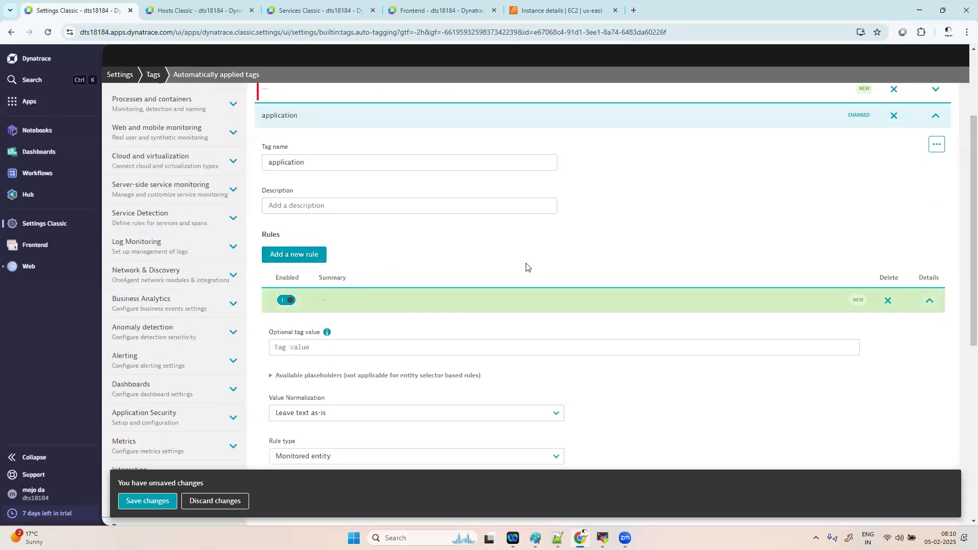
pyautogui.scroll(-2, 523, 266)
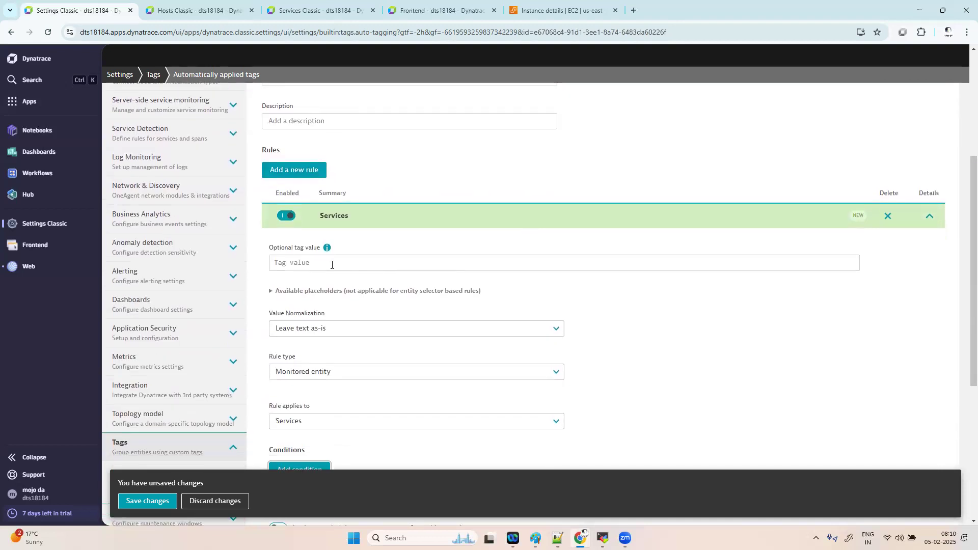
pyautogui.click(331, 264)
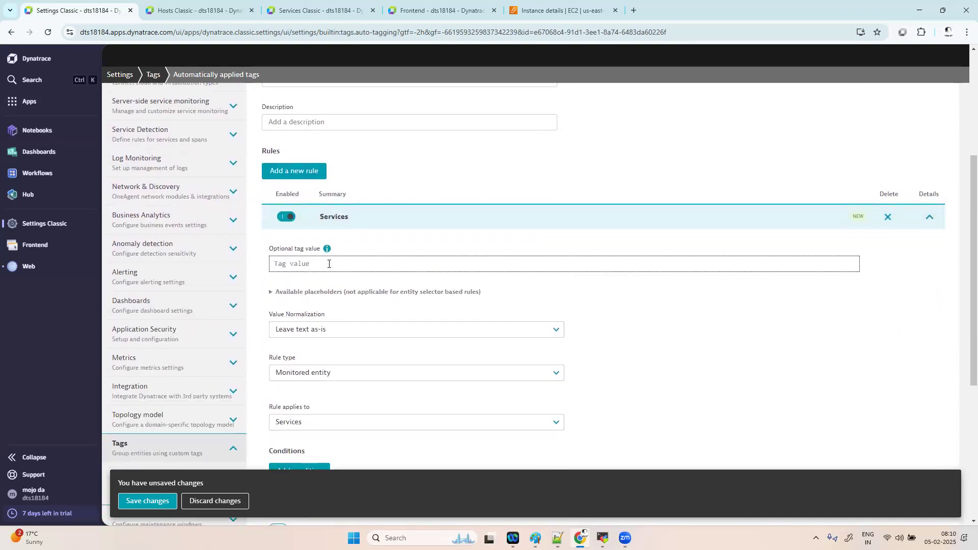
pyautogui.write('oteldemo')
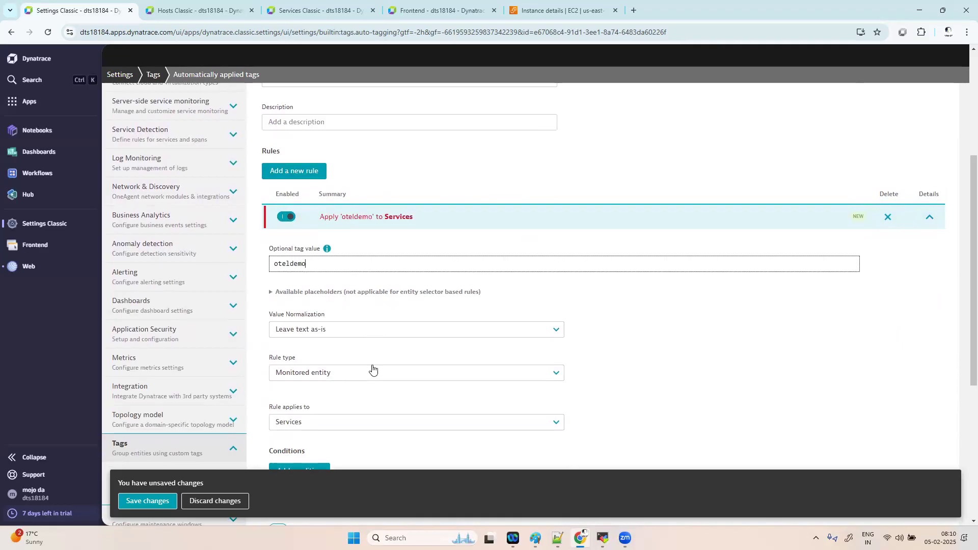
pyautogui.scroll(-2, 372, 369)
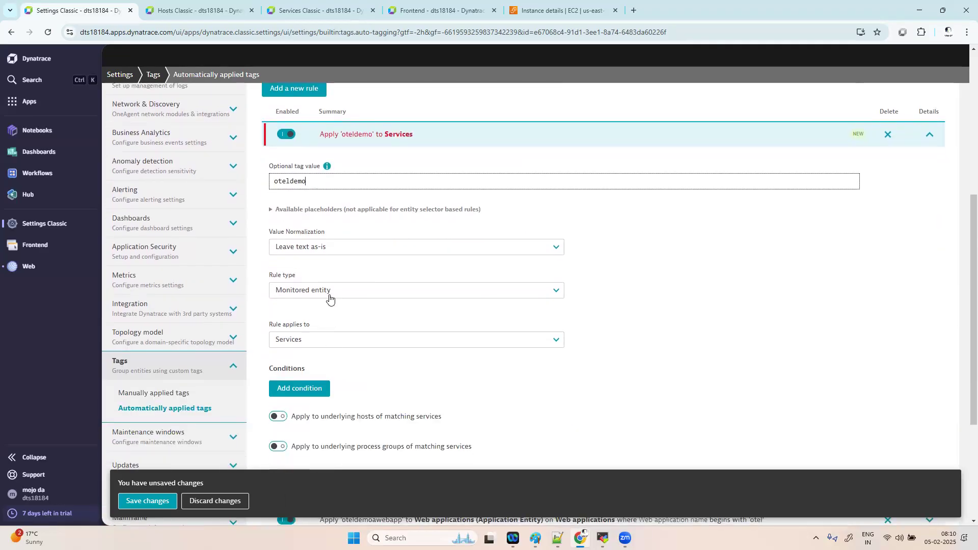
pyautogui.click(316, 388)
pyautogui.scroll(-2, 482, 384)
# - Set the Services rule's condition to Service name with the 'begins with' operator
pyautogui.moveTo(349, 305); pyautogui.dragTo(140, 305)
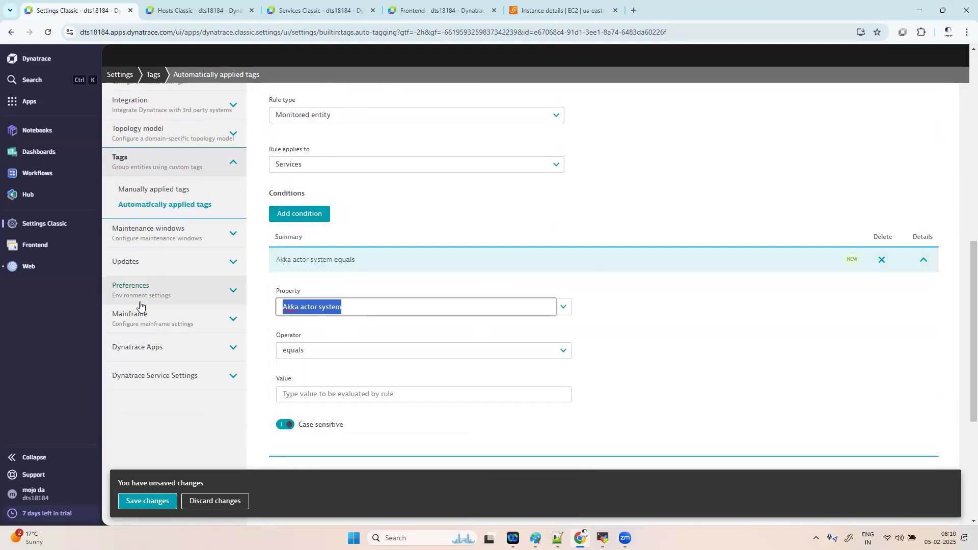
pyautogui.press('BackSpace')
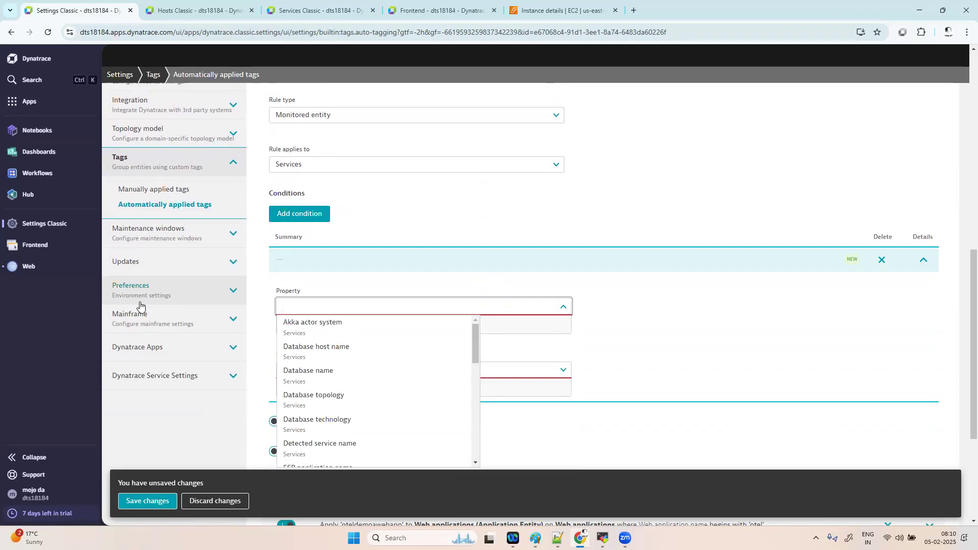
pyautogui.write('se')
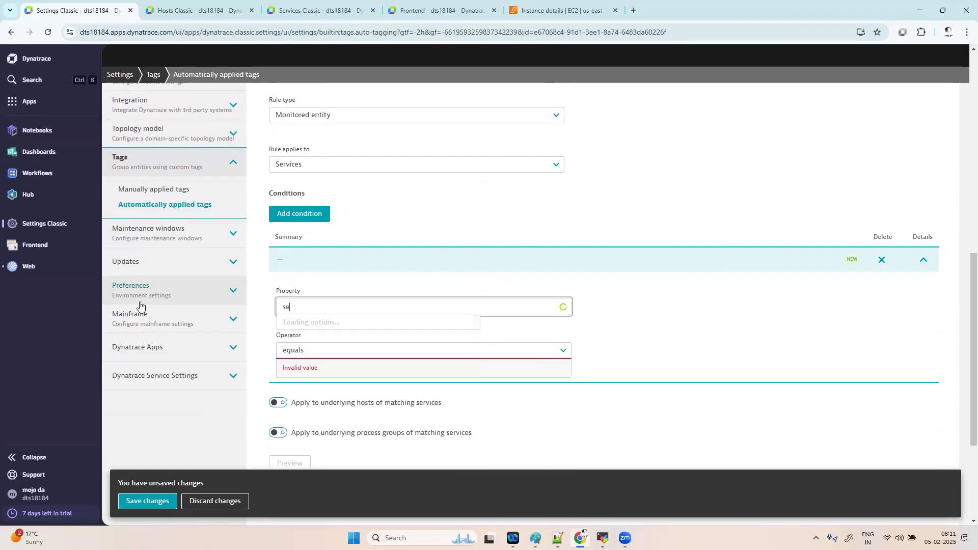
pyautogui.write('rvice name')
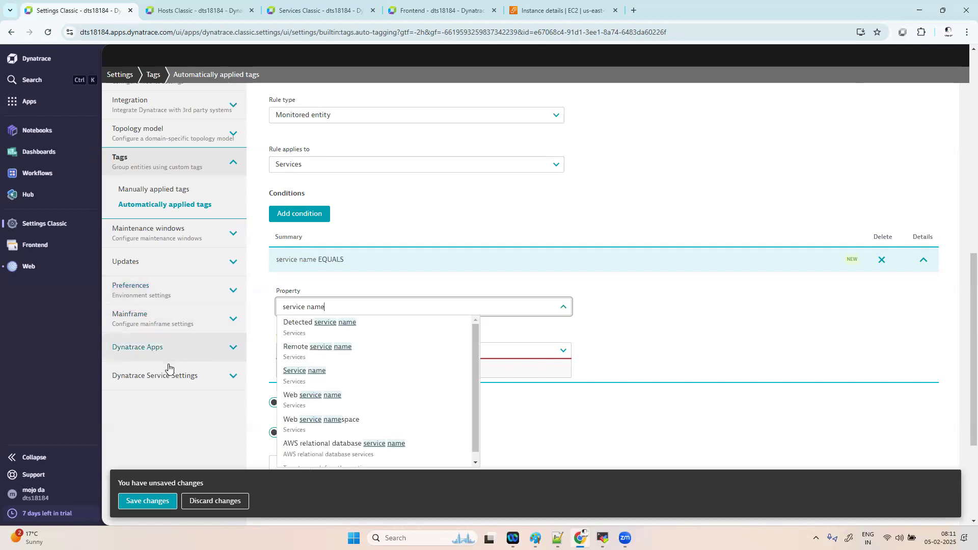
pyautogui.click(320, 373)
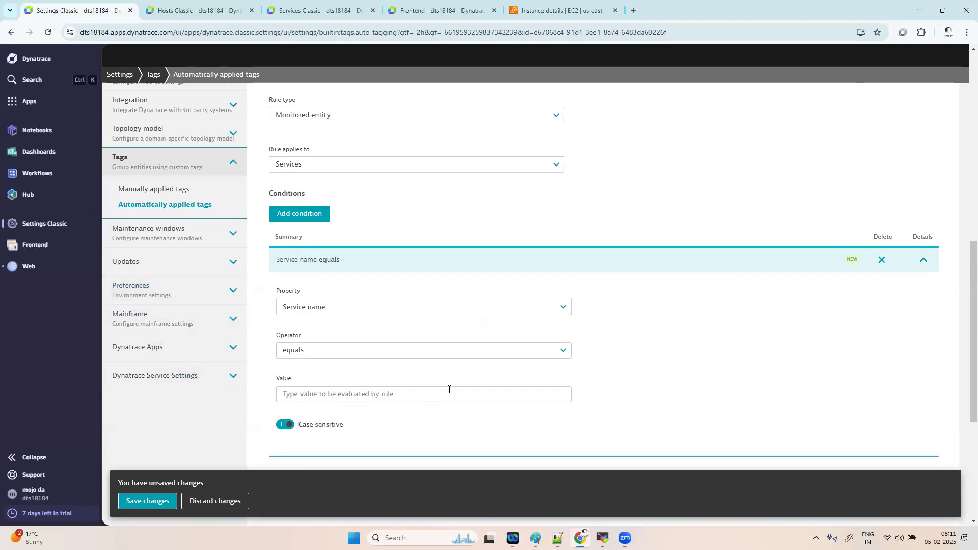
pyautogui.scroll(-2, 449, 388)
pyautogui.click(382, 279)
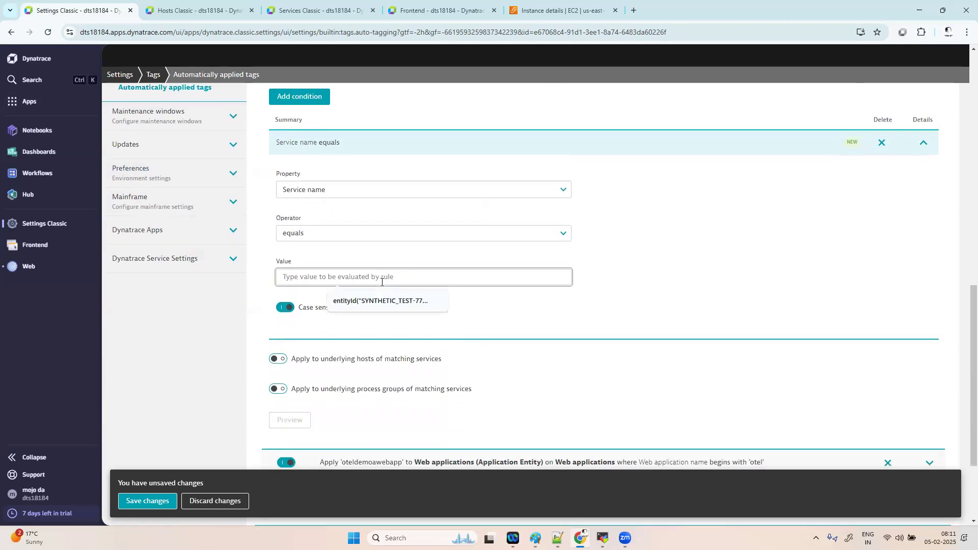
pyautogui.click(391, 238)
pyautogui.scroll(2, 474, 286)
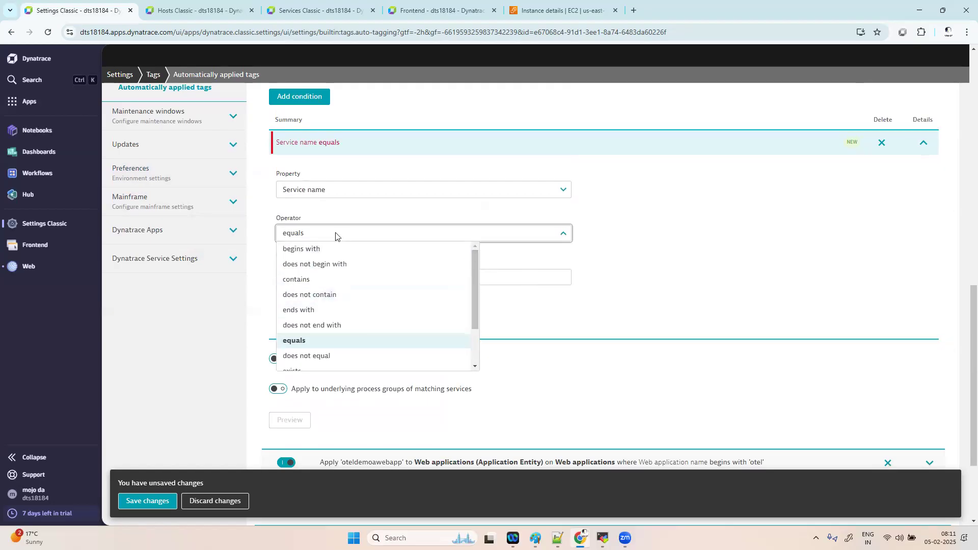
pyautogui.click(312, 248)
pyautogui.click(316, 10)
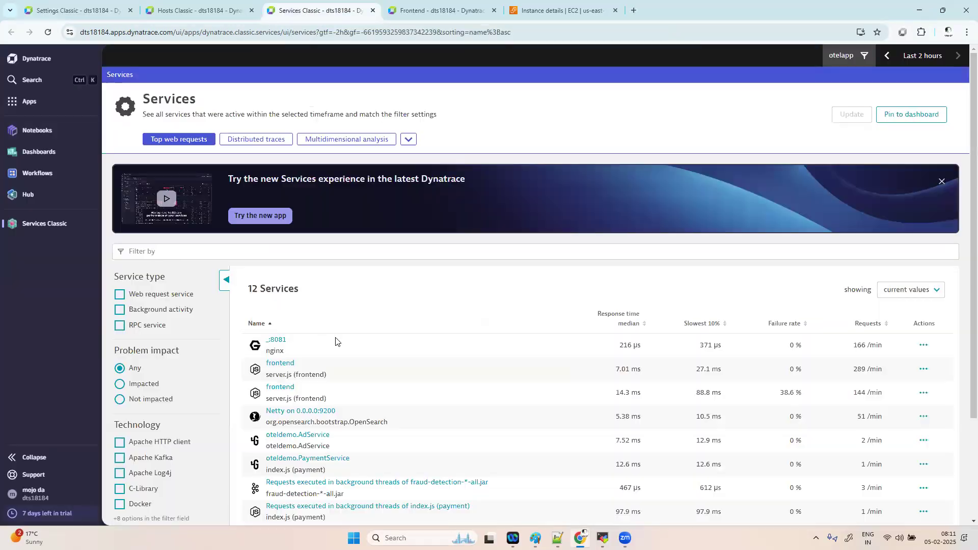
pyautogui.scroll(-3, 340, 405)
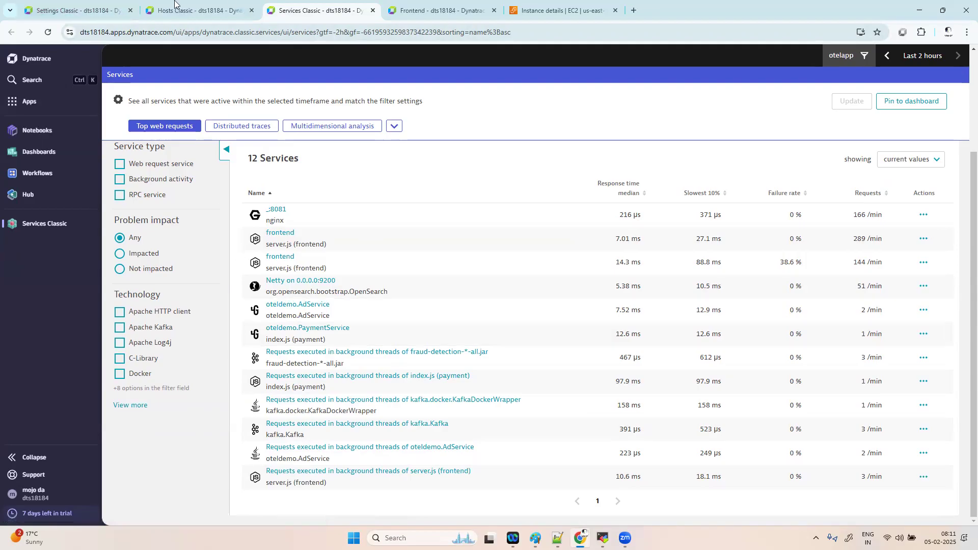
# - Change the condition to Host group equals 'otel-prod', then check oteldemoapp001's host group
pyautogui.click(92, 12)
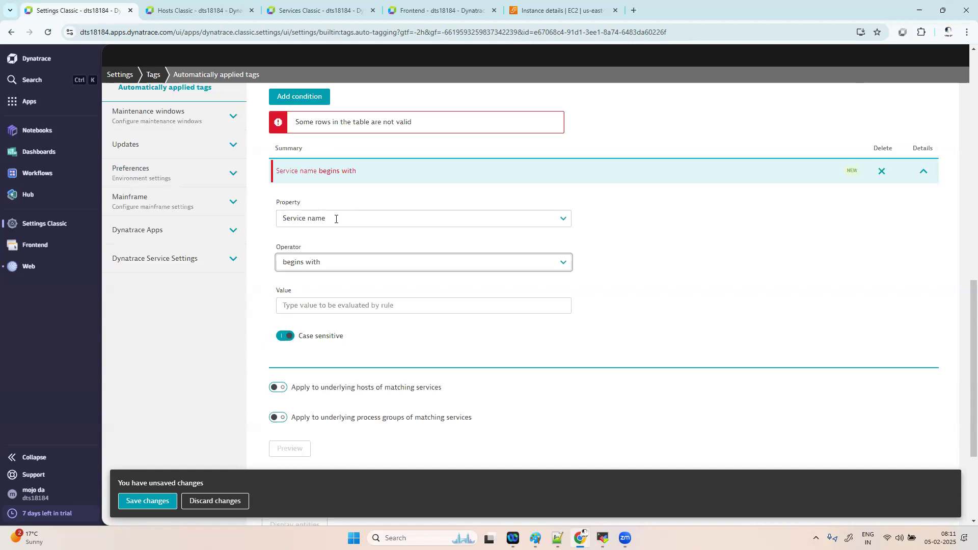
pyautogui.scroll(3, 404, 219)
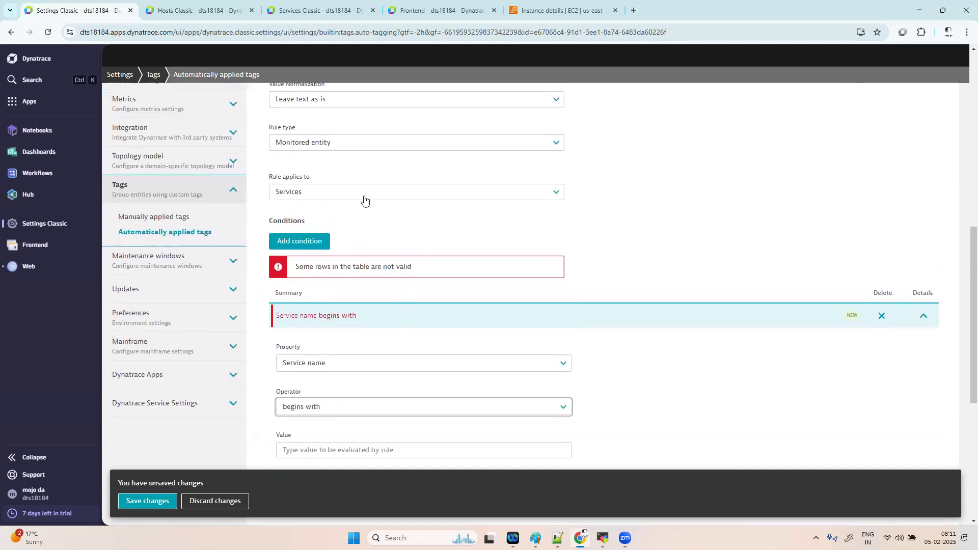
pyautogui.scroll(-1, 364, 198)
pyautogui.click(334, 293)
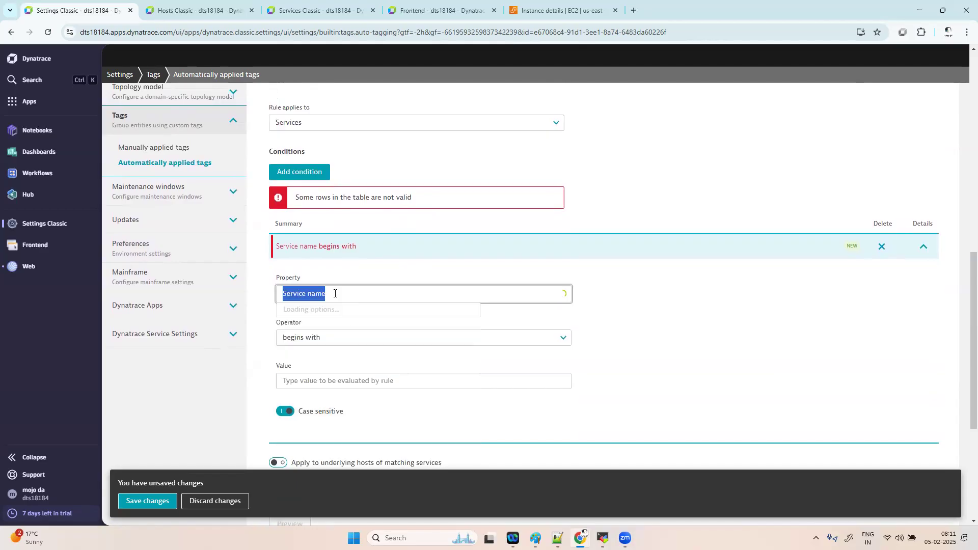
pyautogui.write('host ')
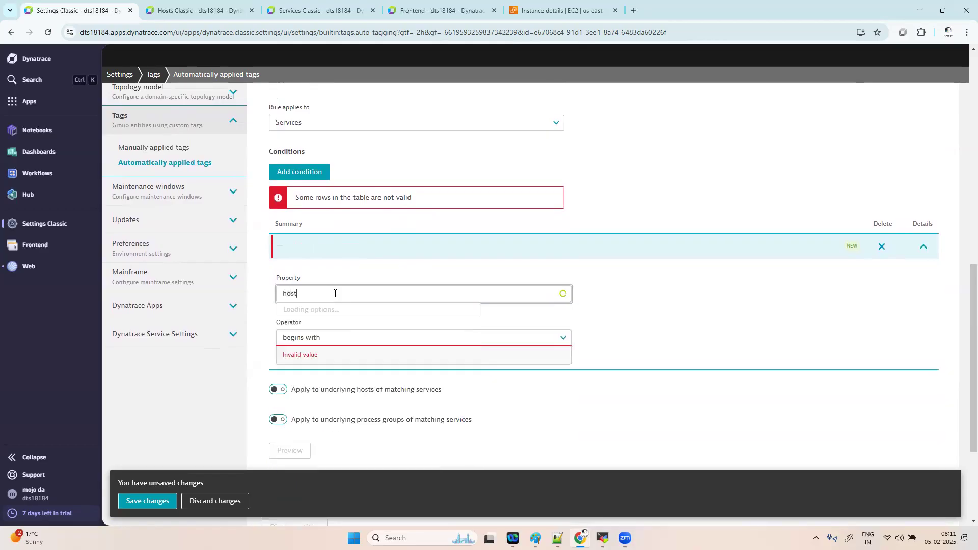
pyautogui.write('gr')
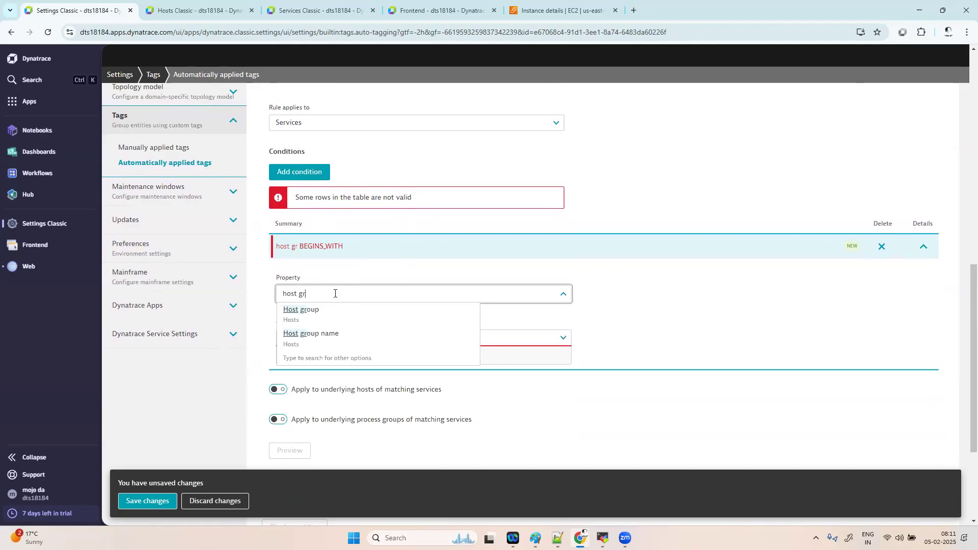
pyautogui.click(336, 313)
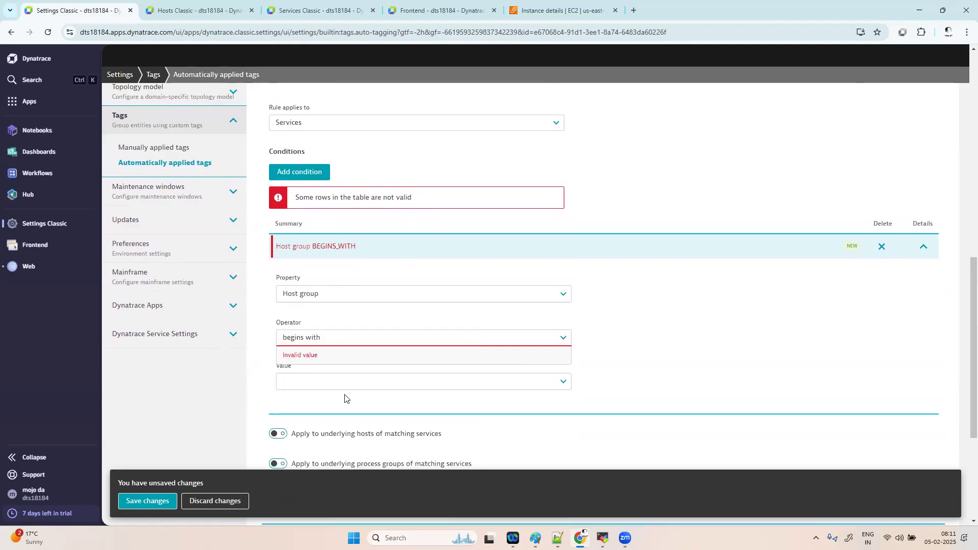
pyautogui.click(338, 339)
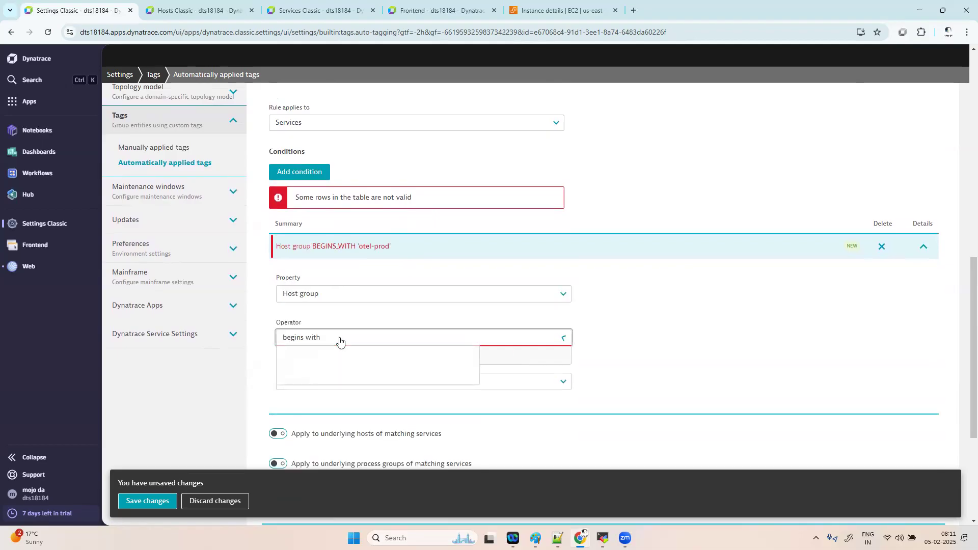
pyautogui.click(318, 357)
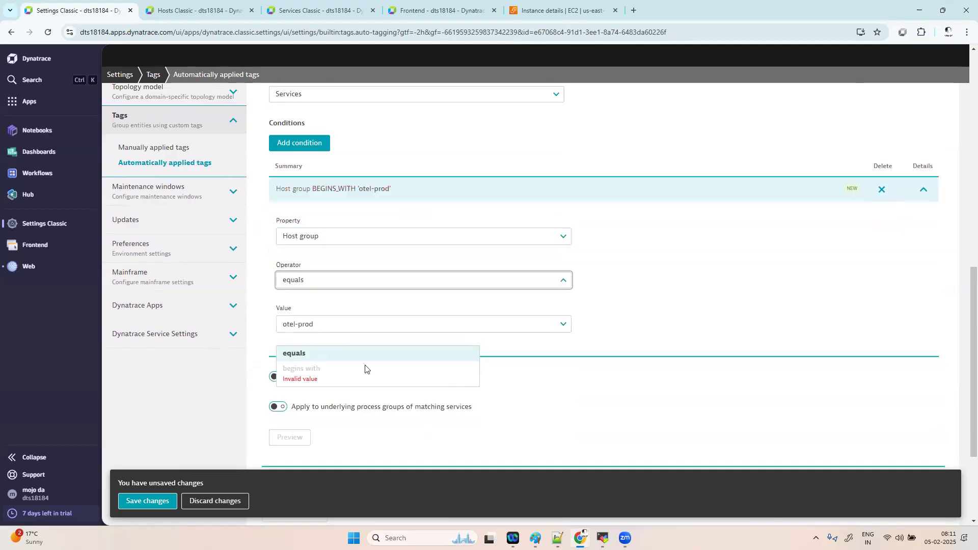
pyautogui.click(343, 327)
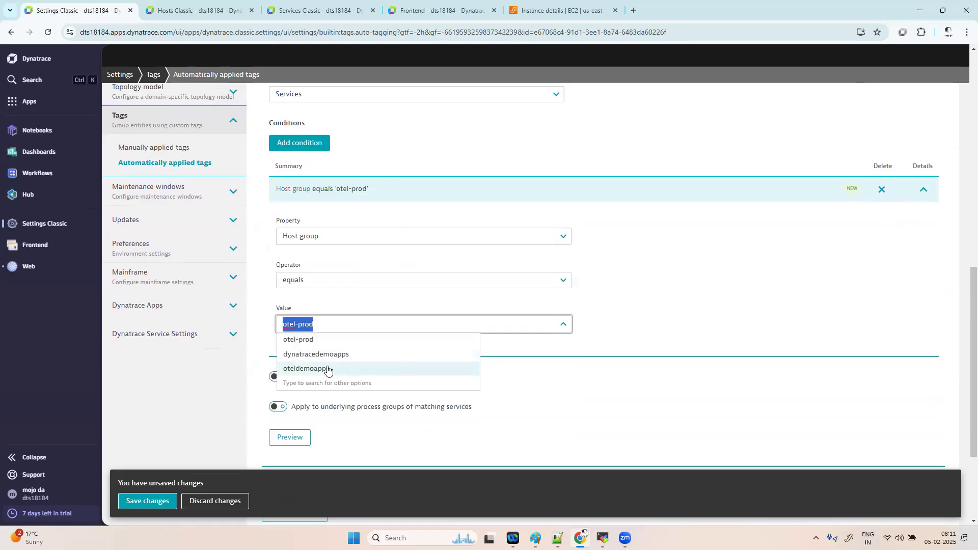
pyautogui.click(322, 342)
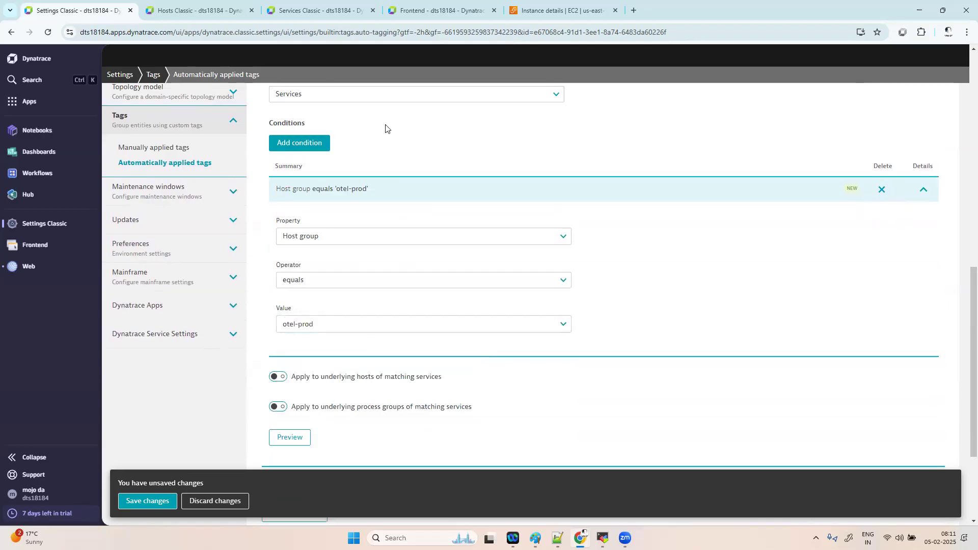
pyautogui.click(204, 11)
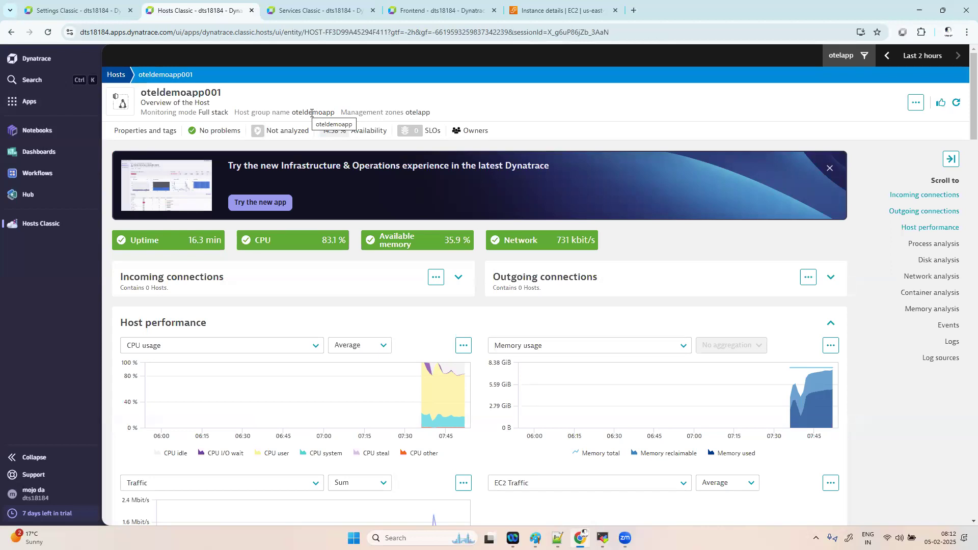
# - Set the host group value to 'dynatracedemoapps' and preview matching entities
pyautogui.click(59, 11)
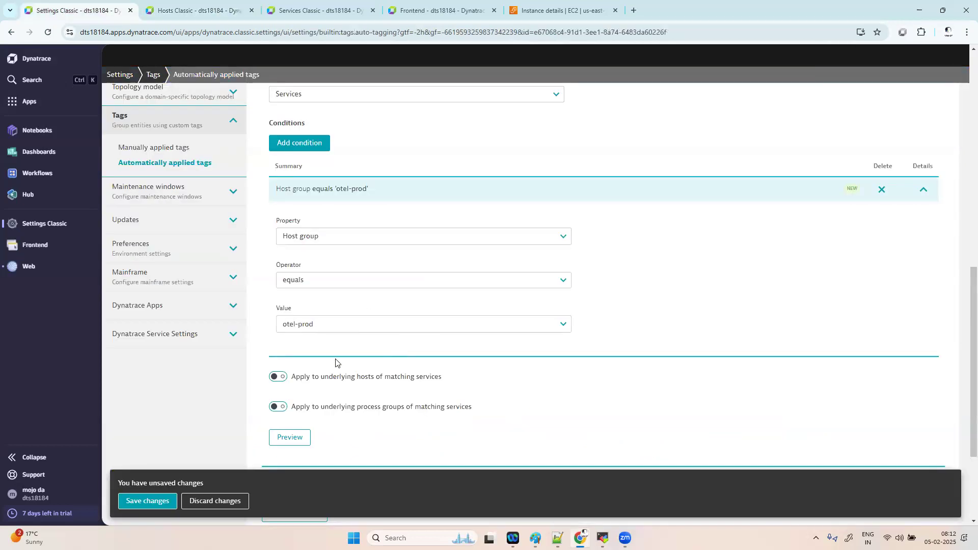
pyautogui.click(332, 326)
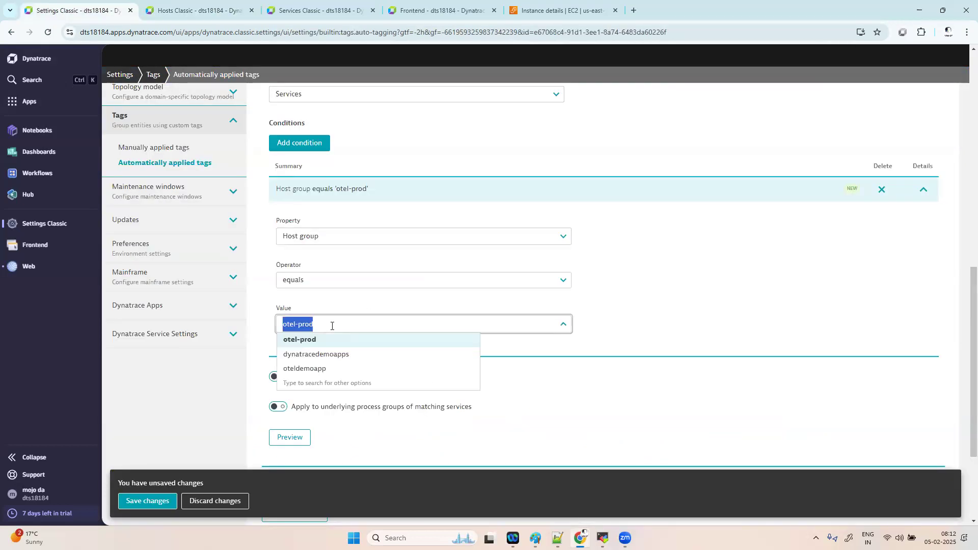
pyautogui.click(328, 354)
pyautogui.scroll(-2, 495, 421)
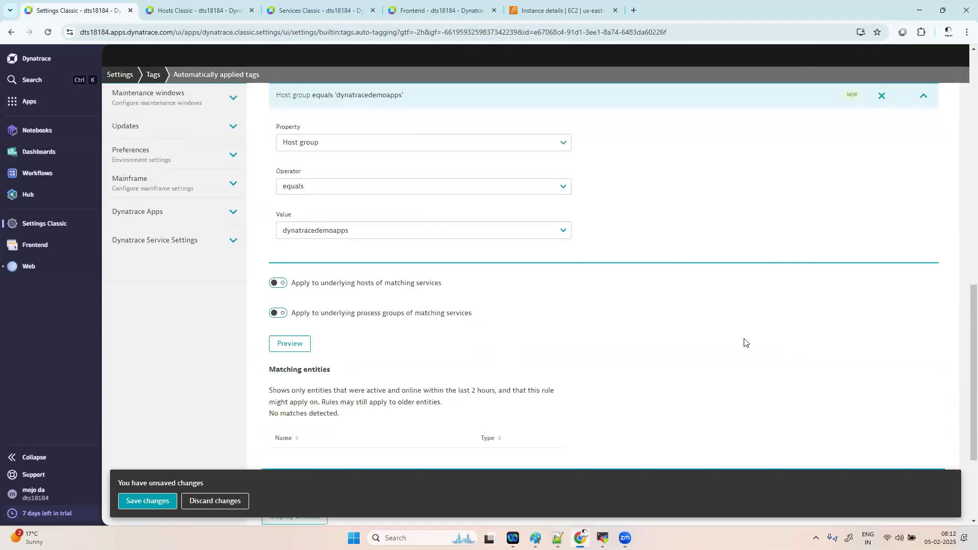
pyautogui.scroll(-2, 743, 342)
pyautogui.scroll(2, 744, 342)
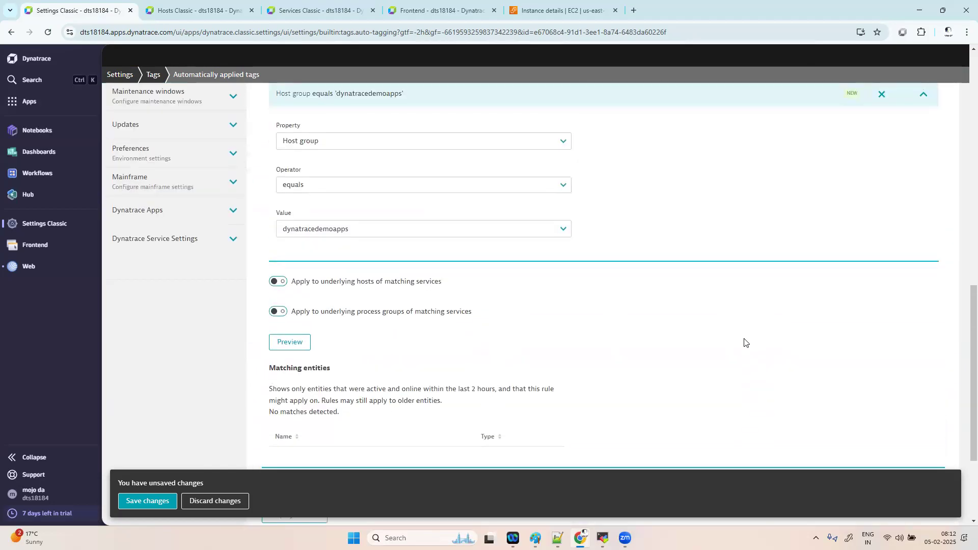
pyautogui.scroll(3, 371, 201)
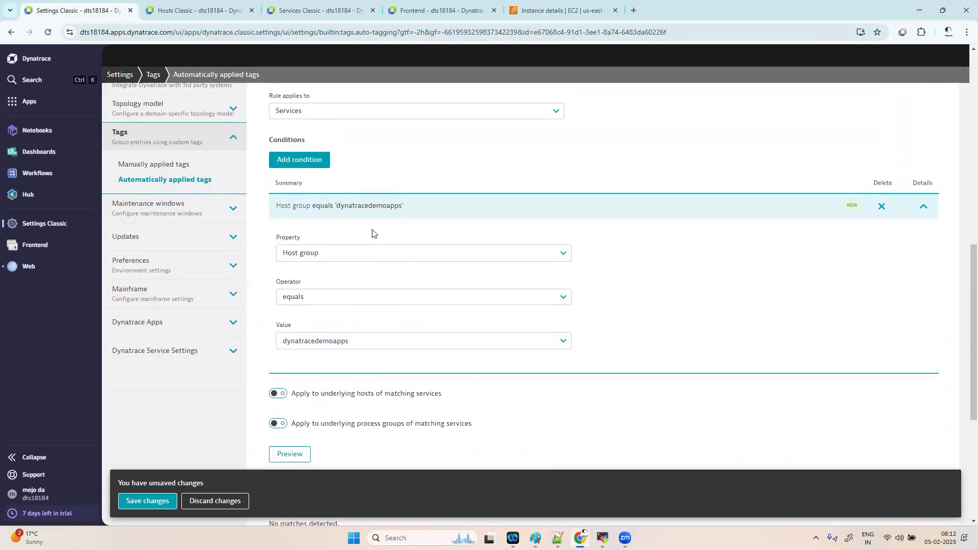
pyautogui.scroll(1, 408, 235)
pyautogui.scroll(-2, 447, 234)
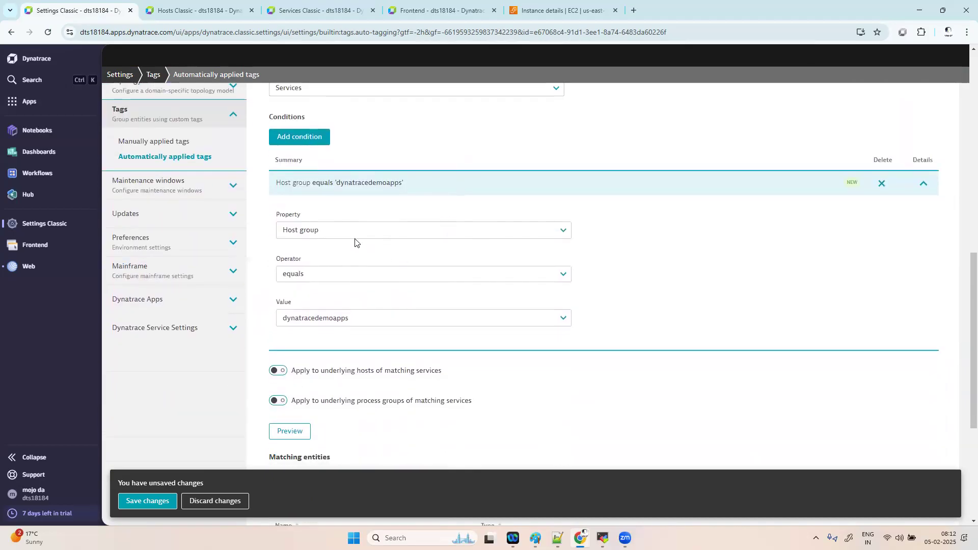
pyautogui.click(338, 318)
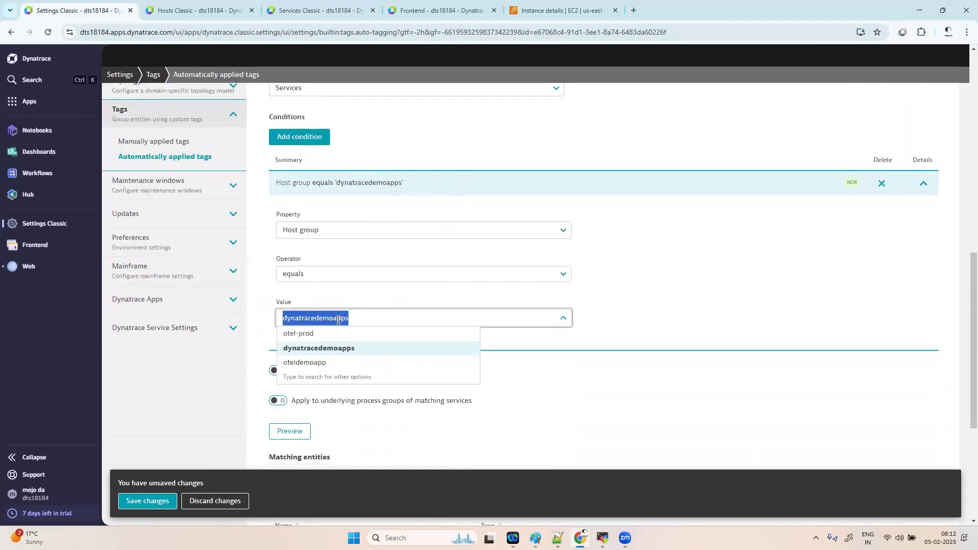
pyautogui.click(330, 348)
pyautogui.click(295, 434)
# - Switch the host group value to 'otel-prod' and preview, which finds no matches
pyautogui.scroll(-2, 415, 435)
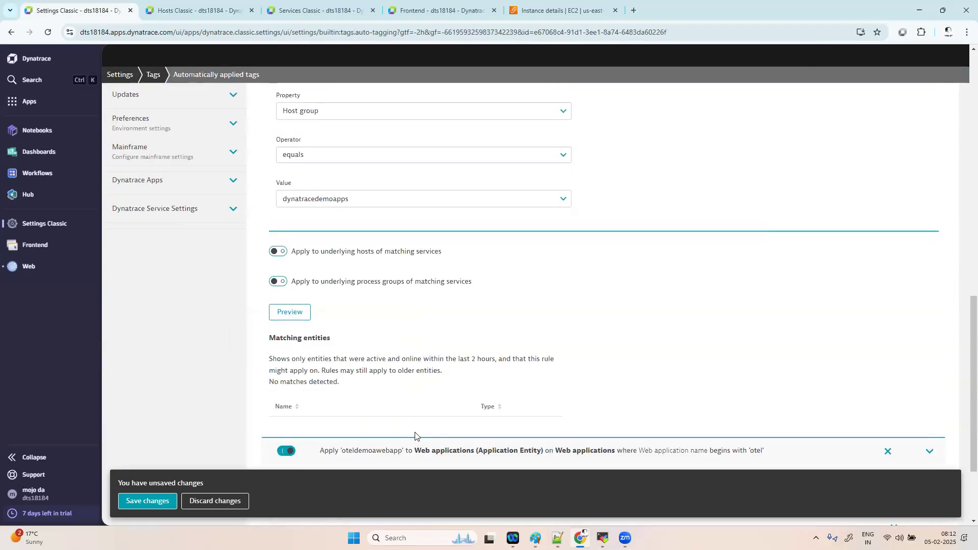
pyautogui.click(350, 247)
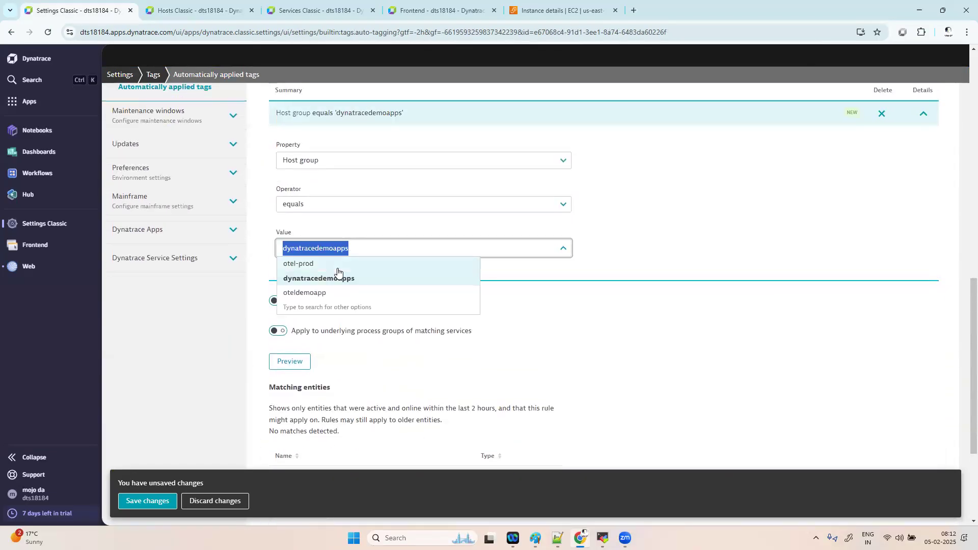
pyautogui.click(339, 264)
pyautogui.click(302, 365)
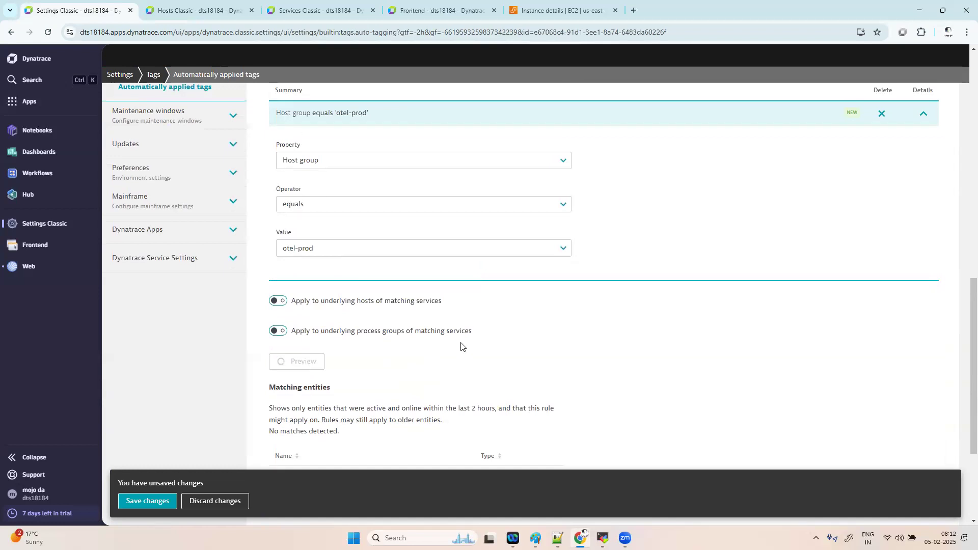
pyautogui.scroll(-3, 461, 346)
pyautogui.scroll(3, 461, 345)
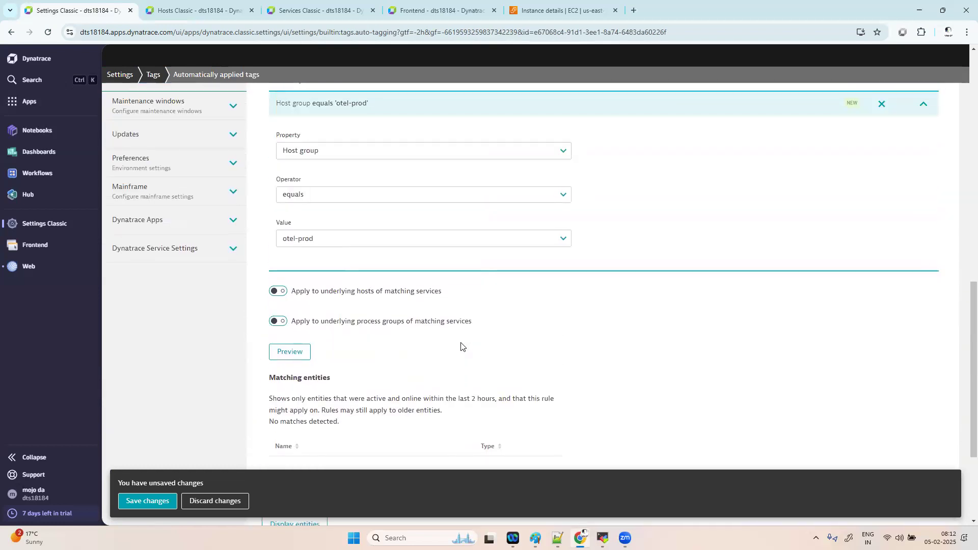
# - Change the condition property to Host IP address and return to the oteldemoapp001 host overview
pyautogui.click(336, 175)
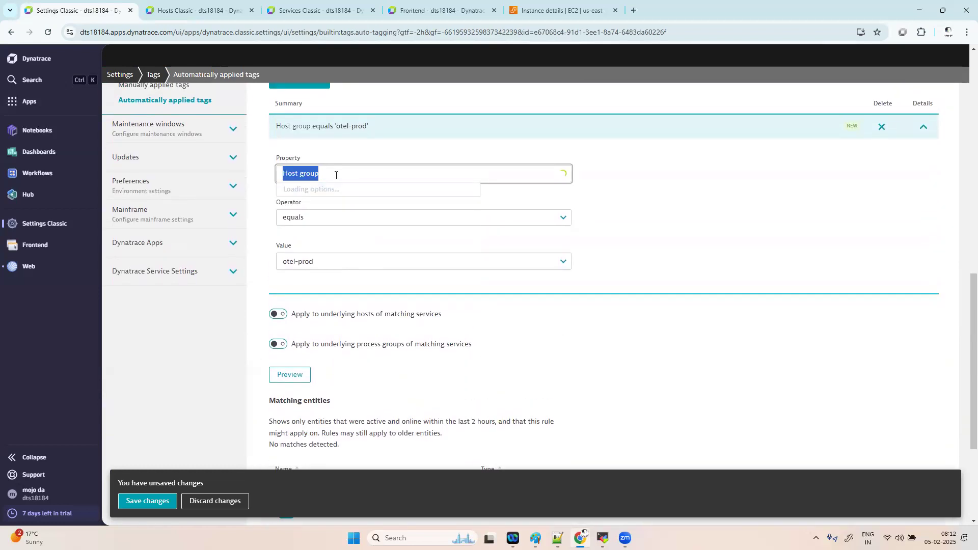
pyautogui.press('BackSpace')
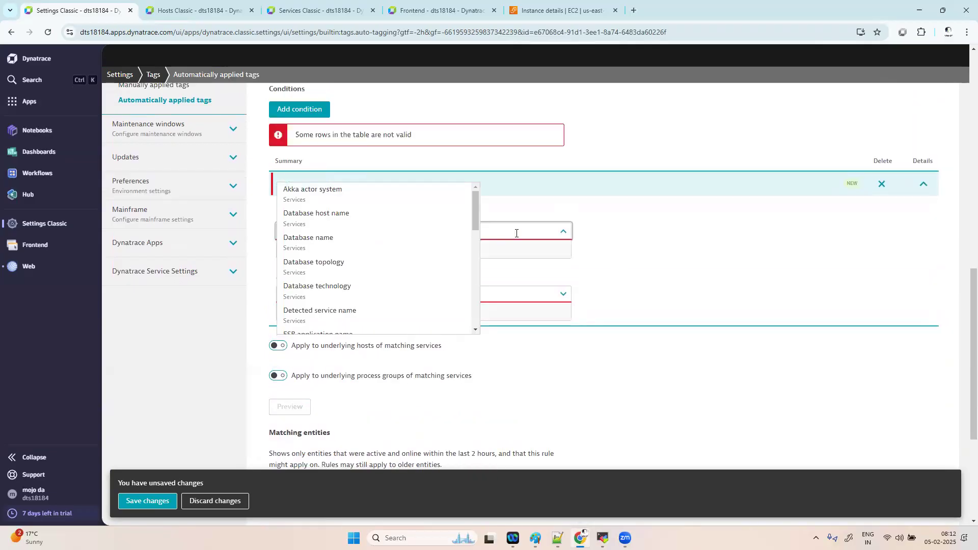
pyautogui.write('hsot')
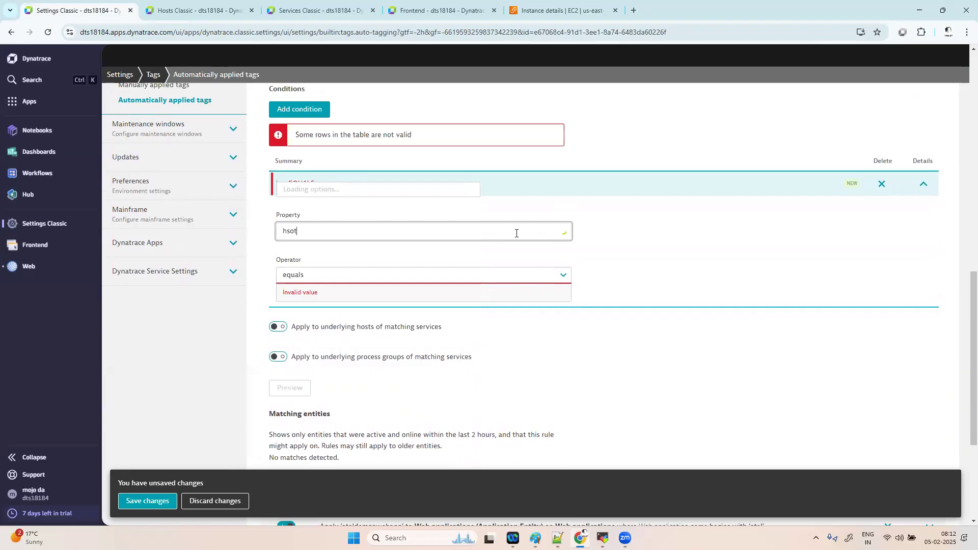
pyautogui.press('BackSpace')
pyautogui.press('BackSpace')
pyautogui.press('BackSpace')
pyautogui.write('ost ip')
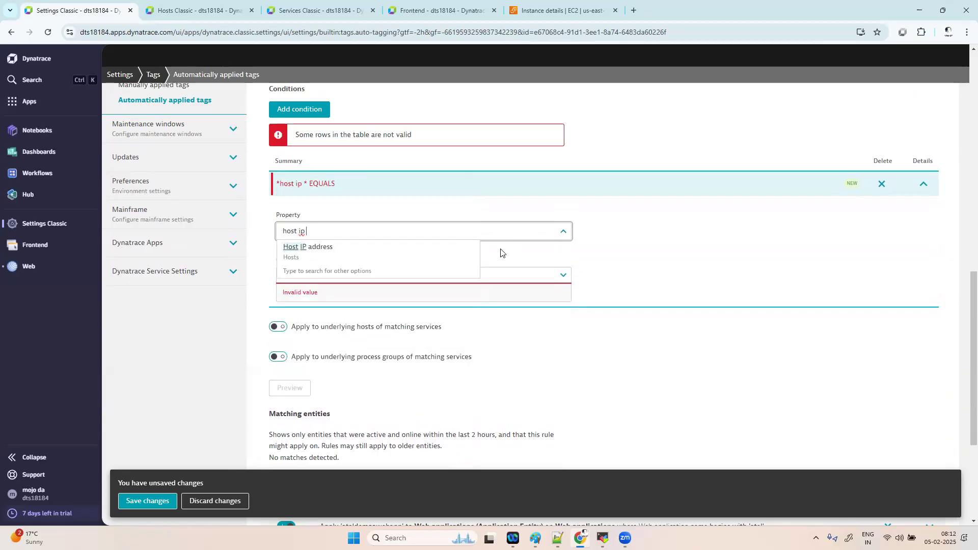
pyautogui.click(341, 249)
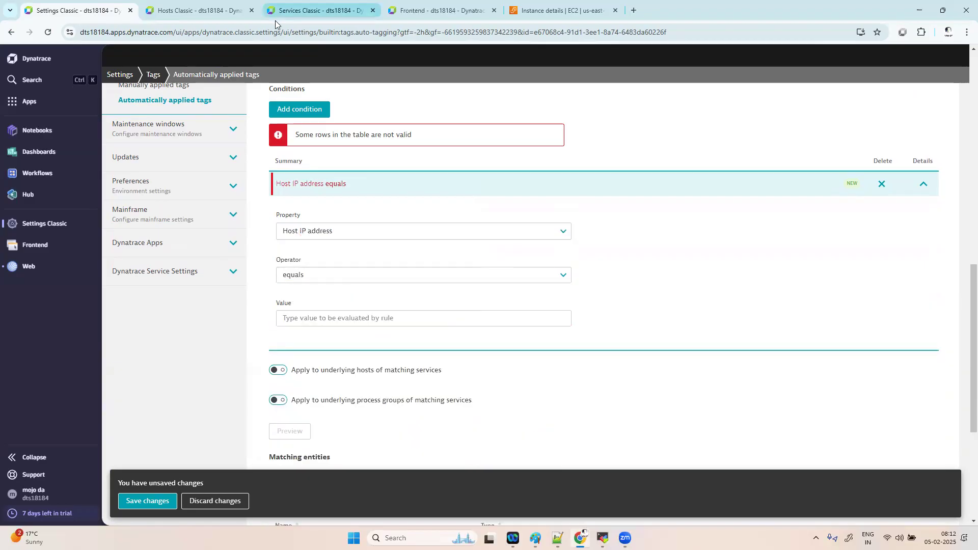
pyautogui.click(207, 11)
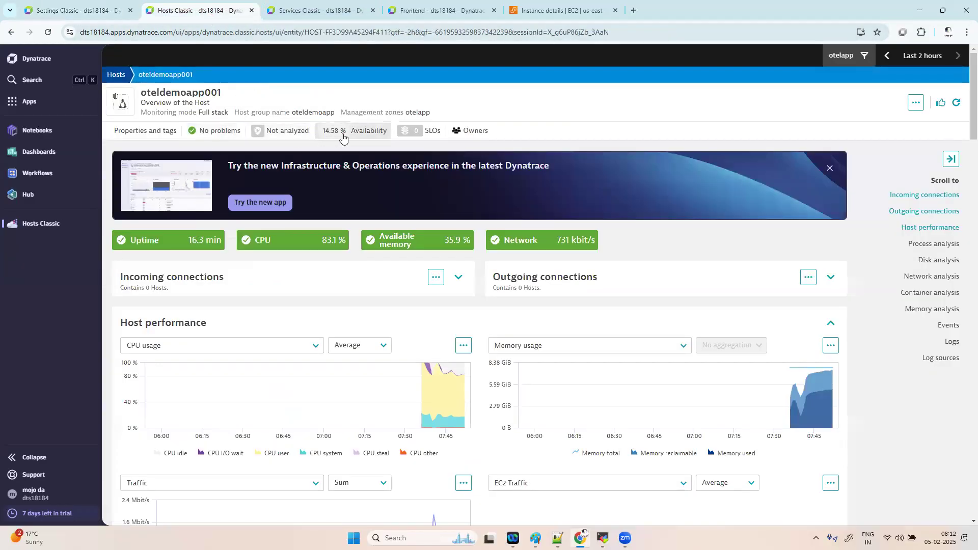
# - Copy oteldemoapp001's public IP 54.209.248.10 from its properties into the condition value
pyautogui.click(135, 131)
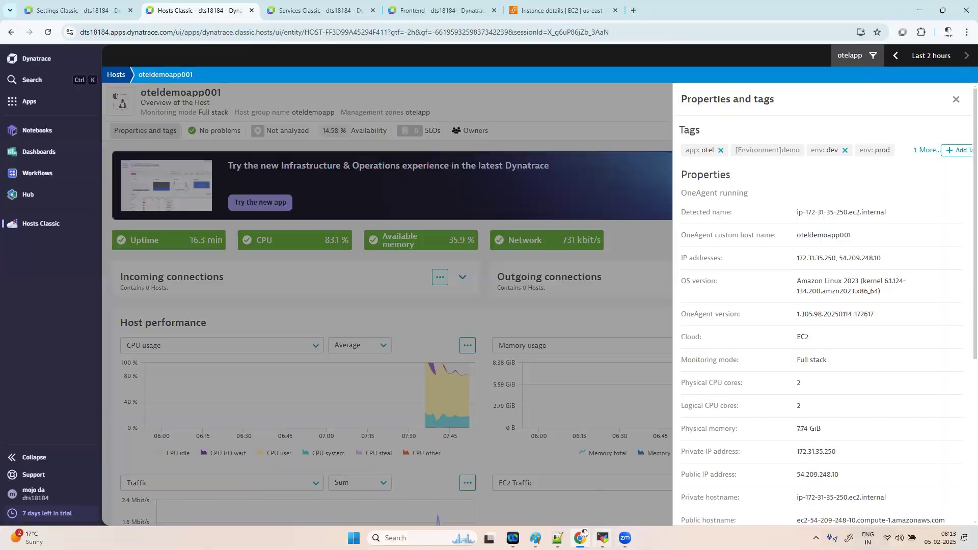
pyautogui.click(602, 538)
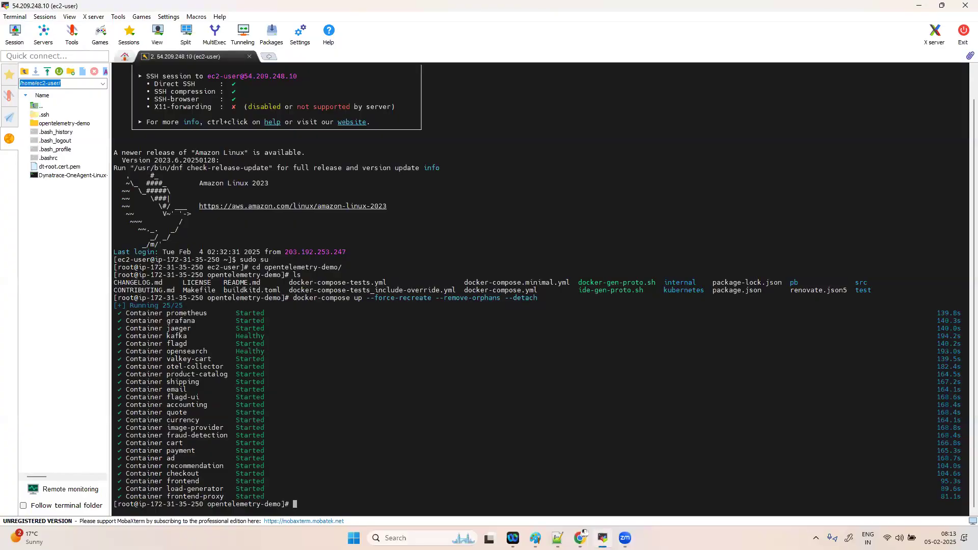
pyautogui.click(602, 537)
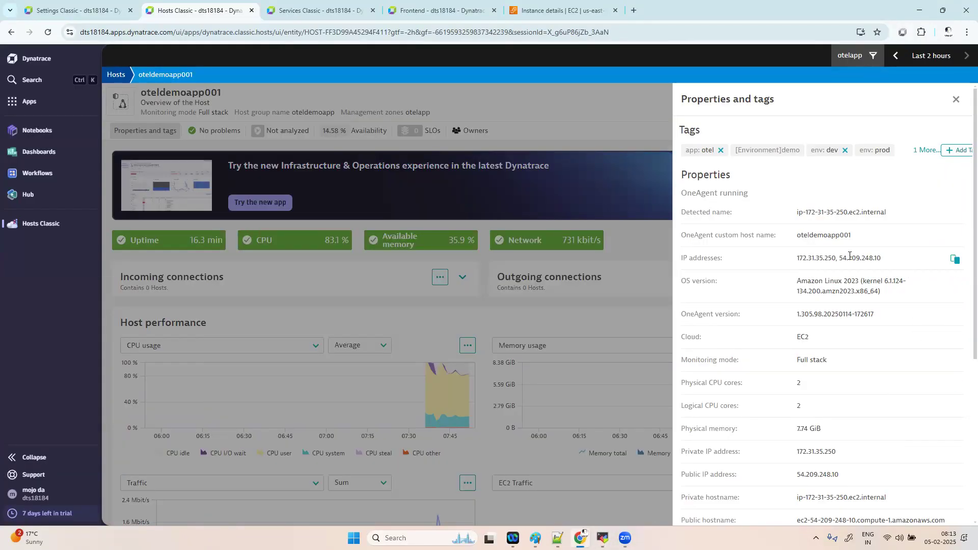
pyautogui.moveTo(840, 259); pyautogui.dragTo(882, 261)
pyautogui.hotkey('ctrl', 'c')
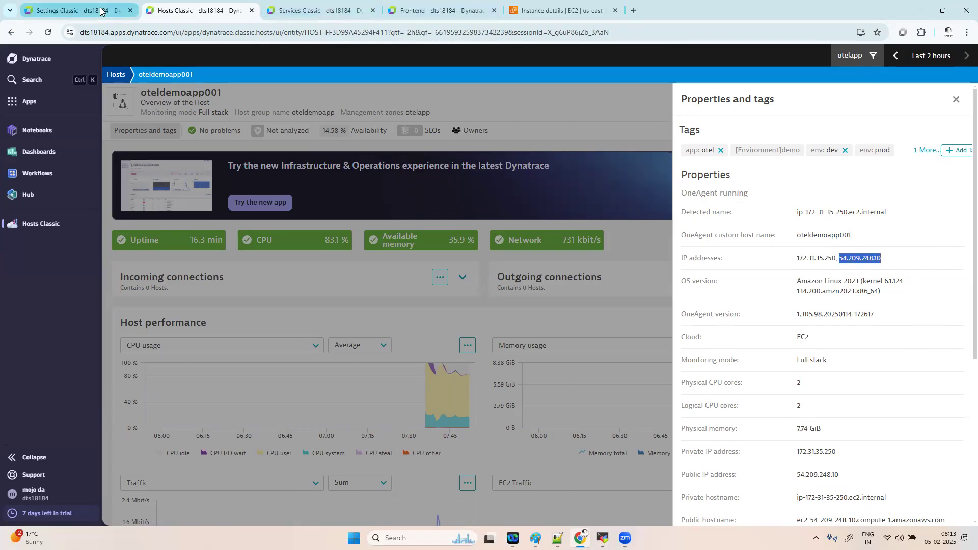
pyautogui.click(76, 10)
pyautogui.click(291, 318)
# - Paste 54.209.248.10 as the condition value and preview its 12 matching services
pyautogui.hotkey('ctrl', 'v')
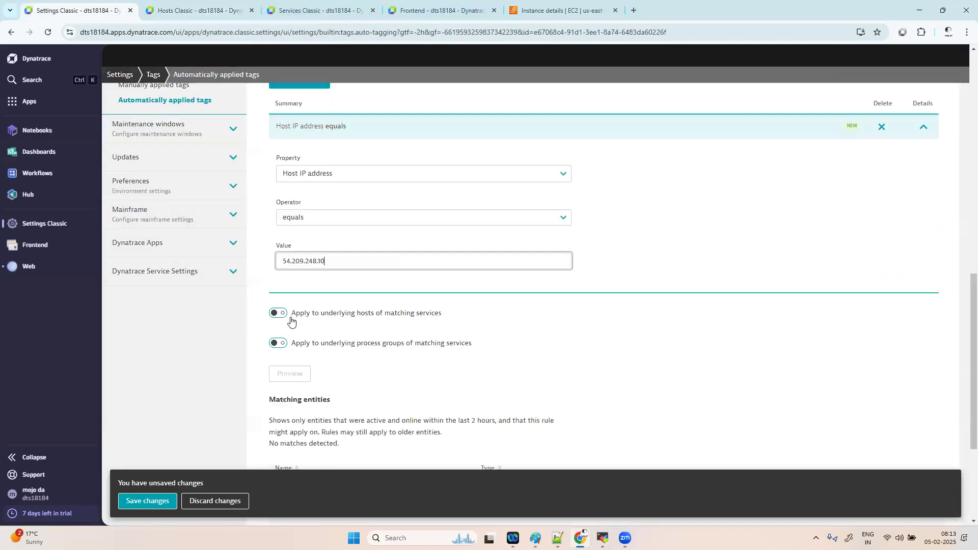
pyautogui.click(291, 373)
pyautogui.scroll(-3, 545, 328)
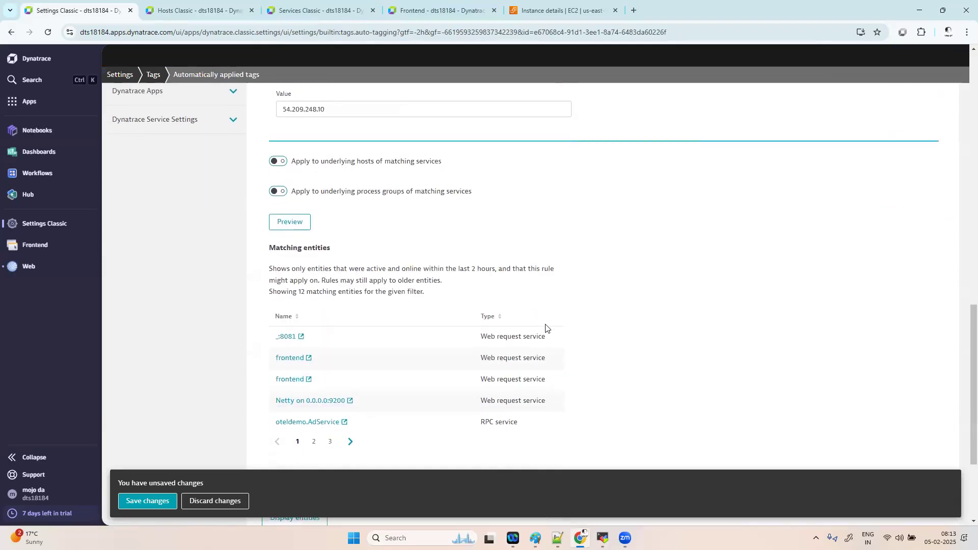
pyautogui.scroll(-1, 545, 329)
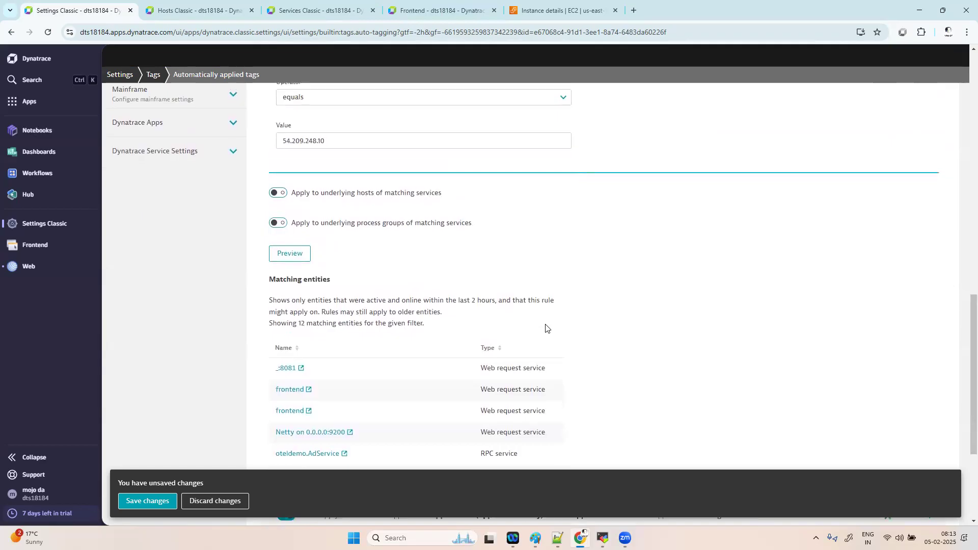
pyautogui.scroll(1, 545, 328)
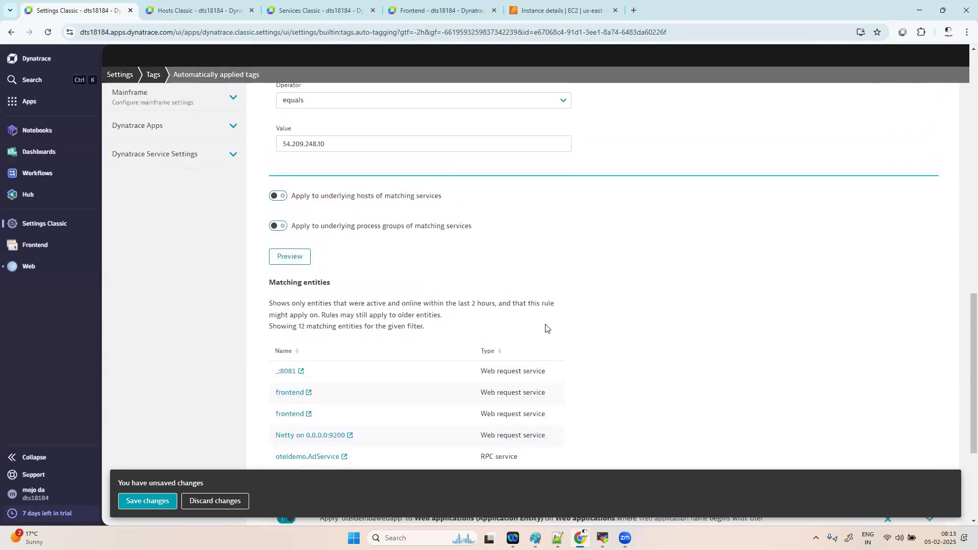
pyautogui.scroll(1, 545, 328)
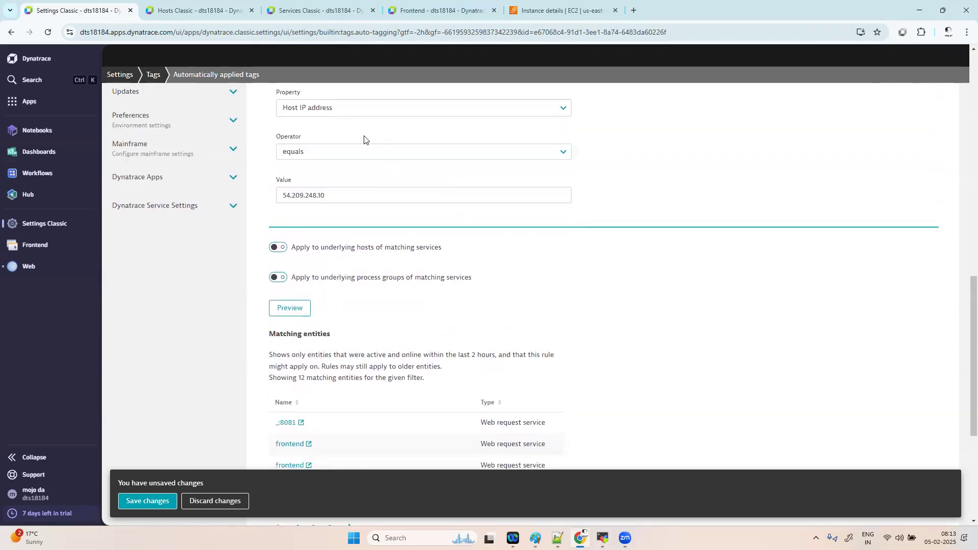
# - Replace the Host IP address property by searching the property list for 'host name'
pyautogui.click(356, 112)
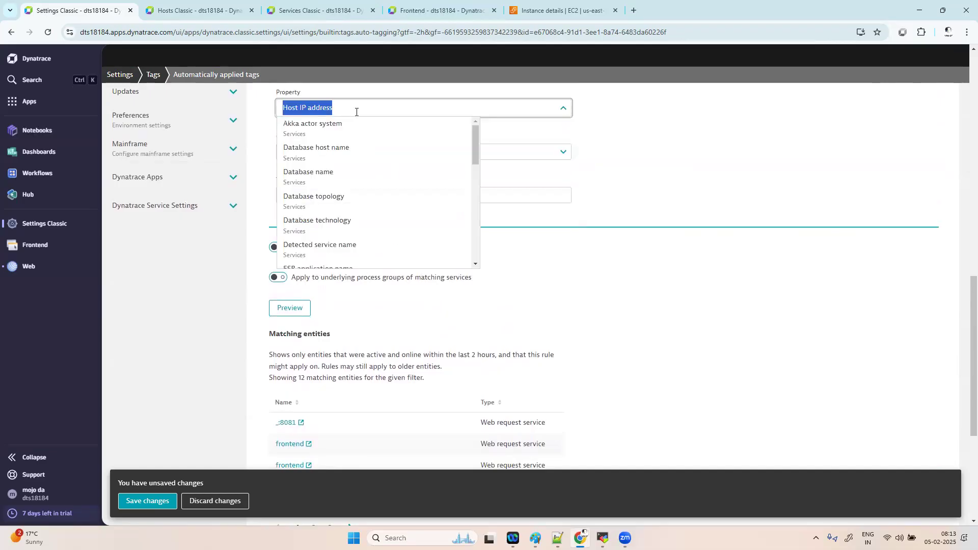
pyautogui.scroll(1, 356, 111)
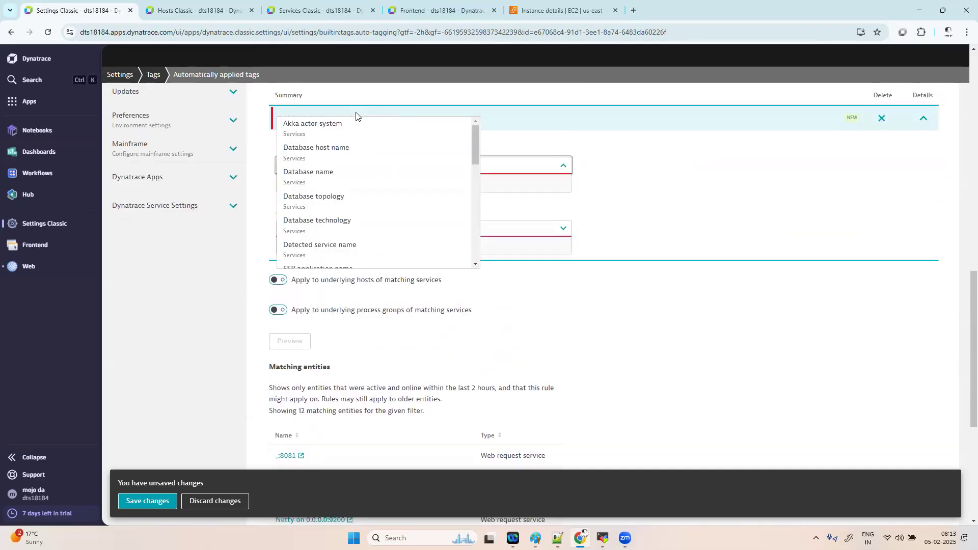
pyautogui.write('host ')
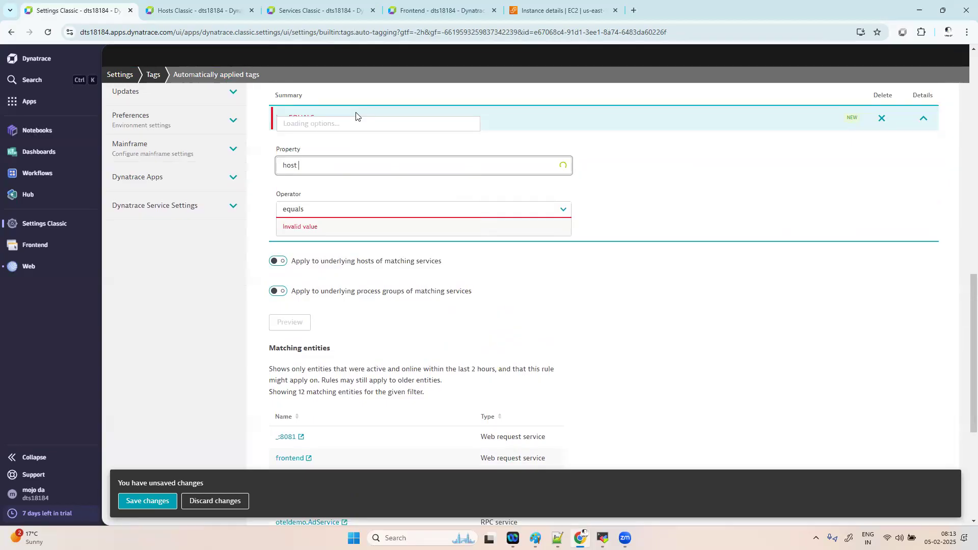
pyautogui.write('name')
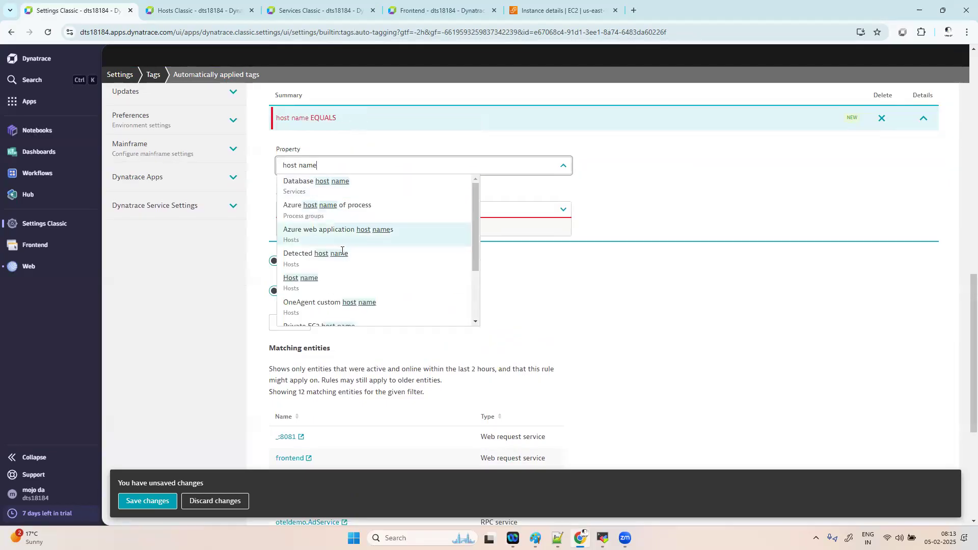
# - Switch the condition property to Host name and replace the IP value with 'oteldemoapp'
pyautogui.click(329, 279)
pyautogui.scroll(-1, 335, 245)
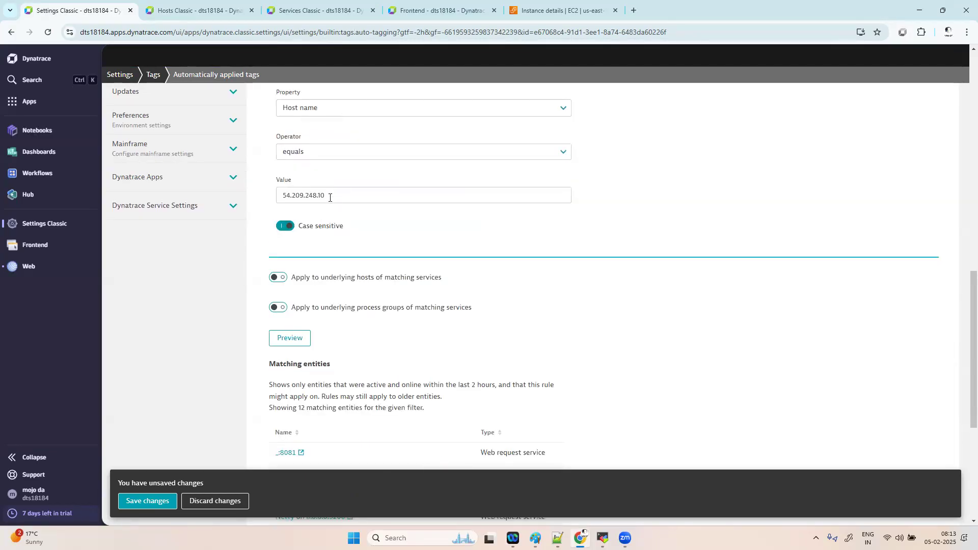
pyautogui.moveTo(334, 197); pyautogui.dragTo(198, 201)
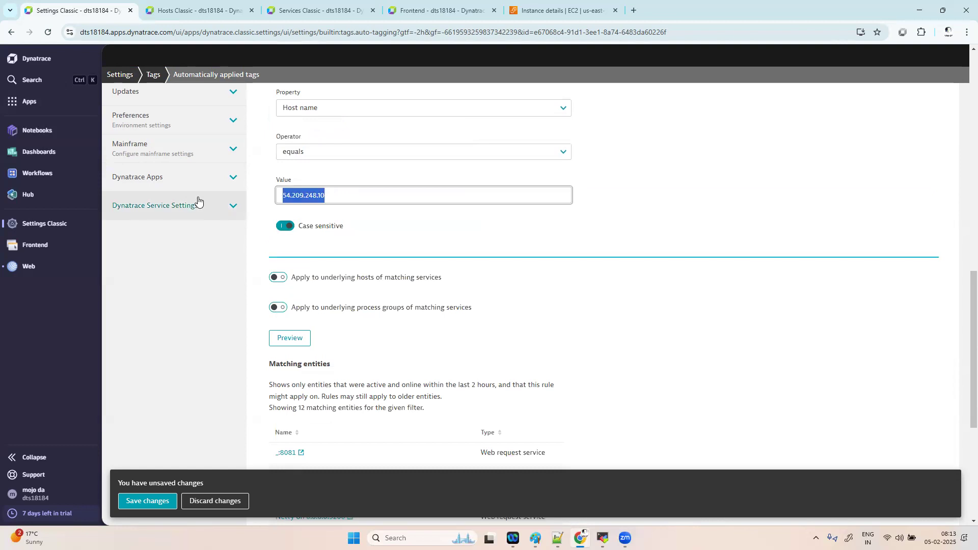
pyautogui.press('BackSpace')
pyautogui.scroll(1, 198, 201)
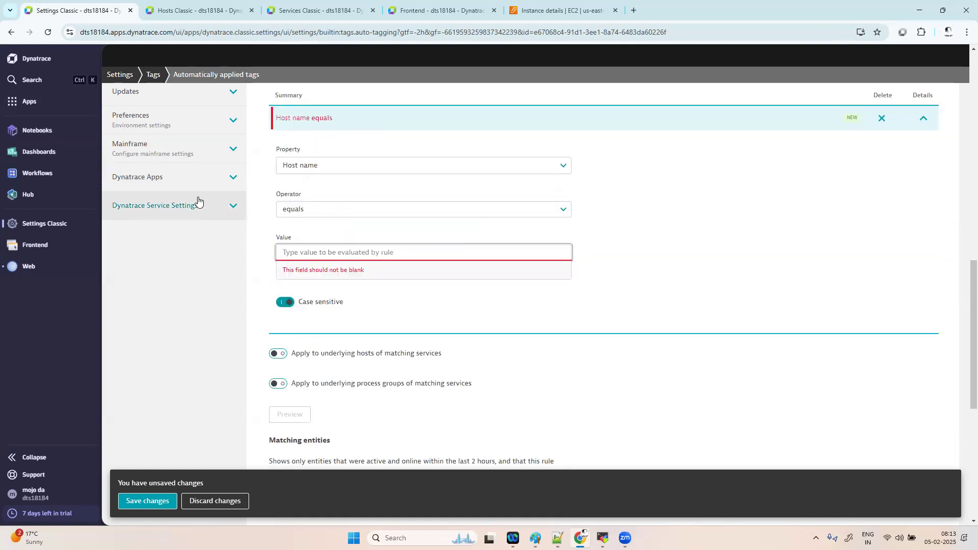
pyautogui.write('oteldemoapp')
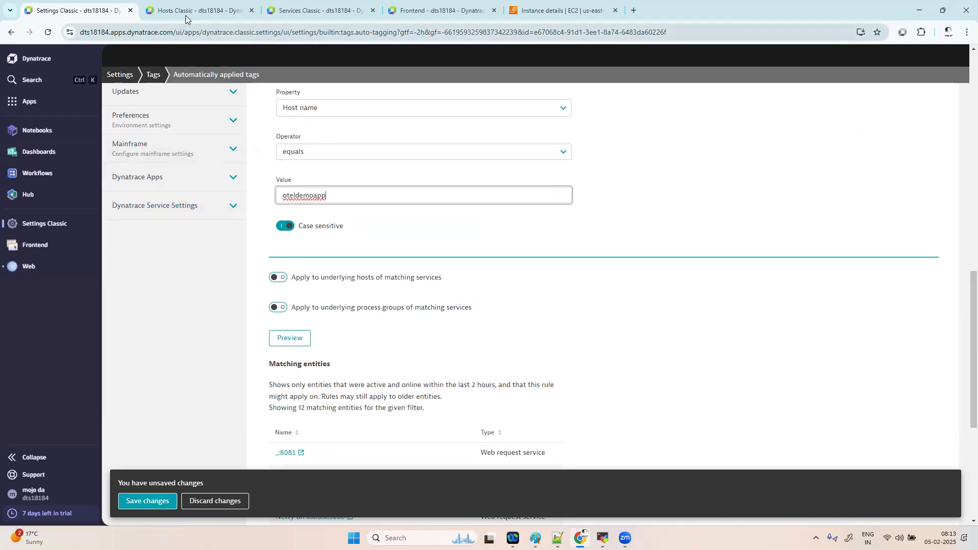
# - Check the host's exact name on Hosts Classic and complete the value as 'oteldemoapp001'
pyautogui.click(190, 11)
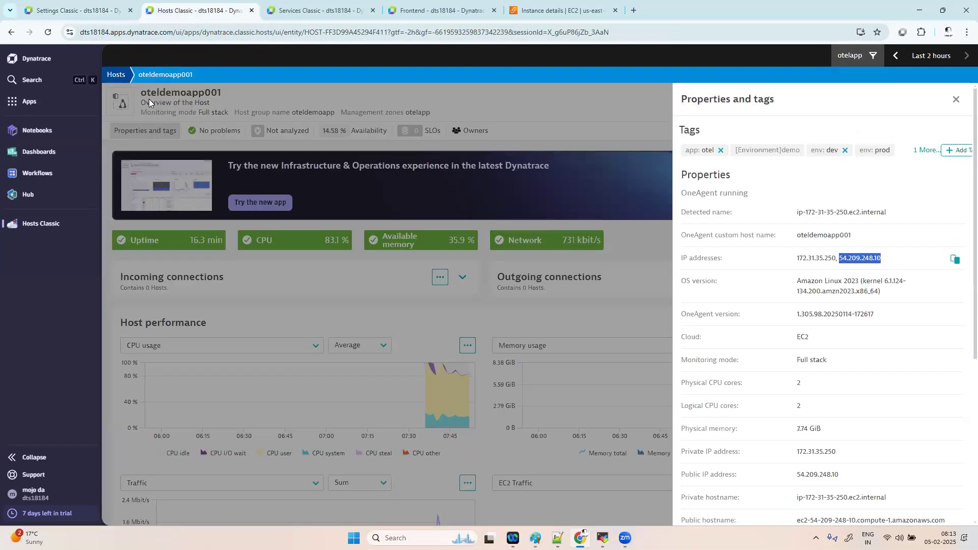
pyautogui.click(76, 10)
pyautogui.write('001')
pyautogui.click(305, 341)
pyautogui.scroll(-2, 506, 314)
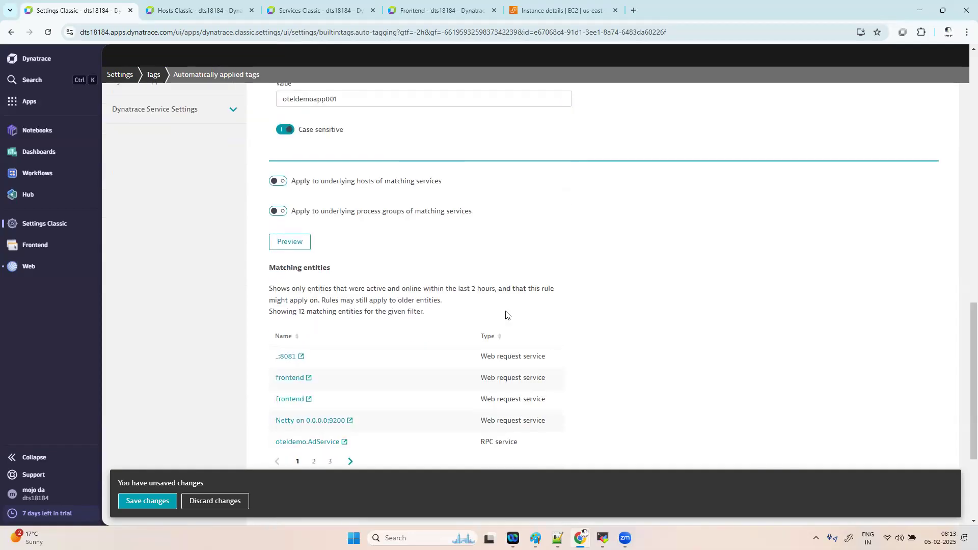
pyautogui.scroll(-1, 505, 314)
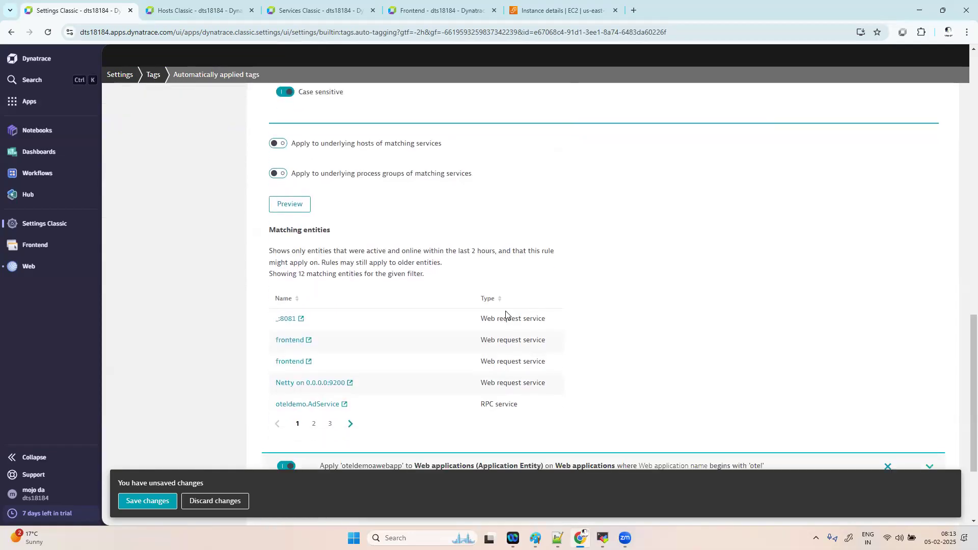
pyautogui.scroll(4, 505, 311)
# - Change the condition property to Host group name
pyautogui.click(324, 191)
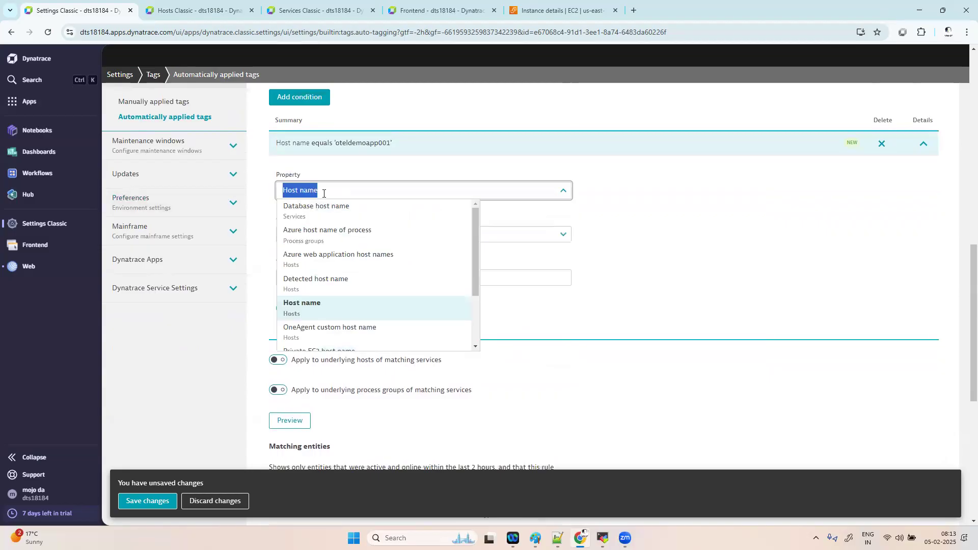
pyautogui.press('BackSpace')
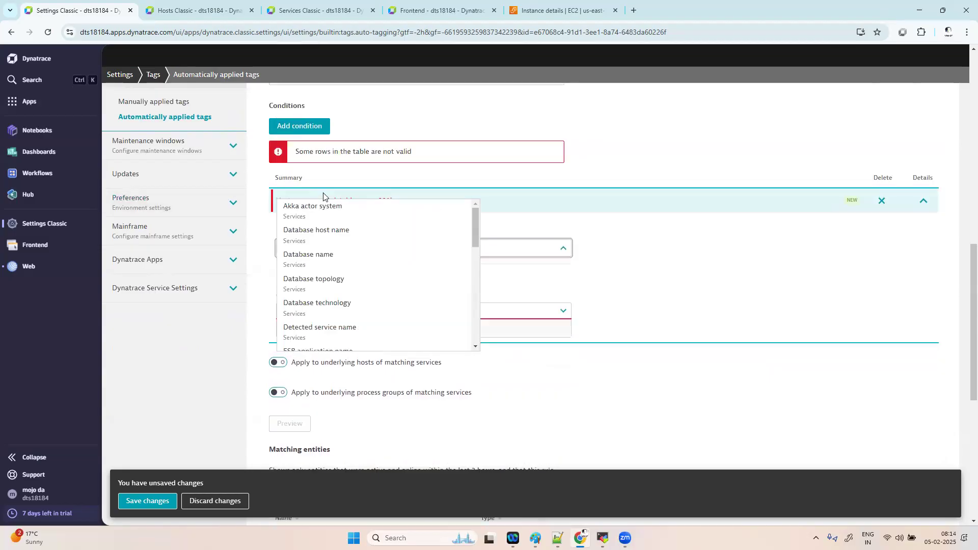
pyautogui.write('host gr')
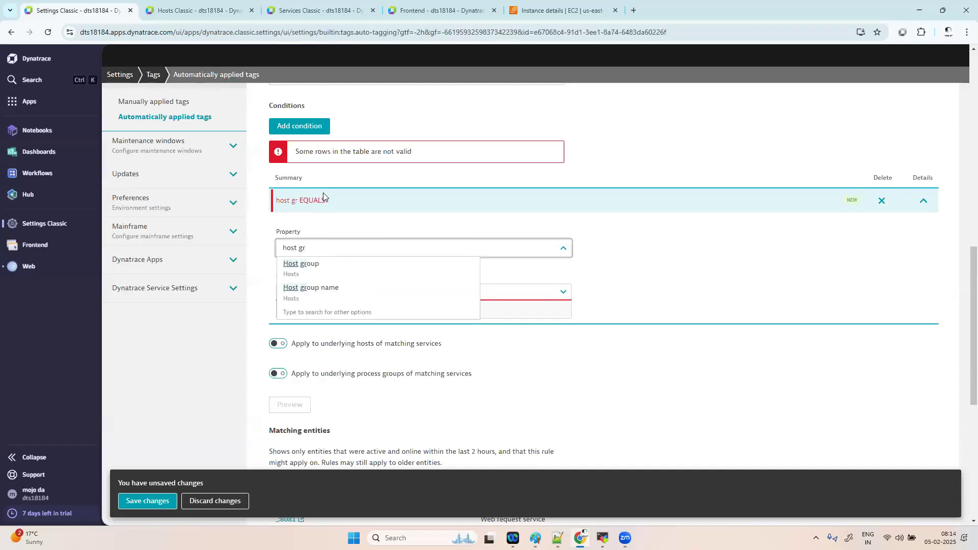
pyautogui.click(328, 301)
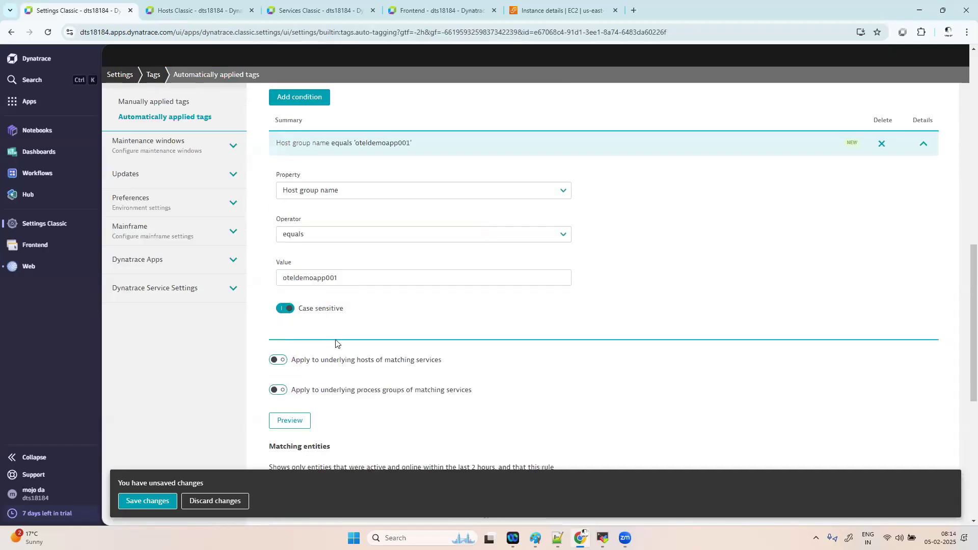
# - Set the value to 'oteldemoapp', turn off case sensitivity, and preview the 12 matches
pyautogui.click(345, 279)
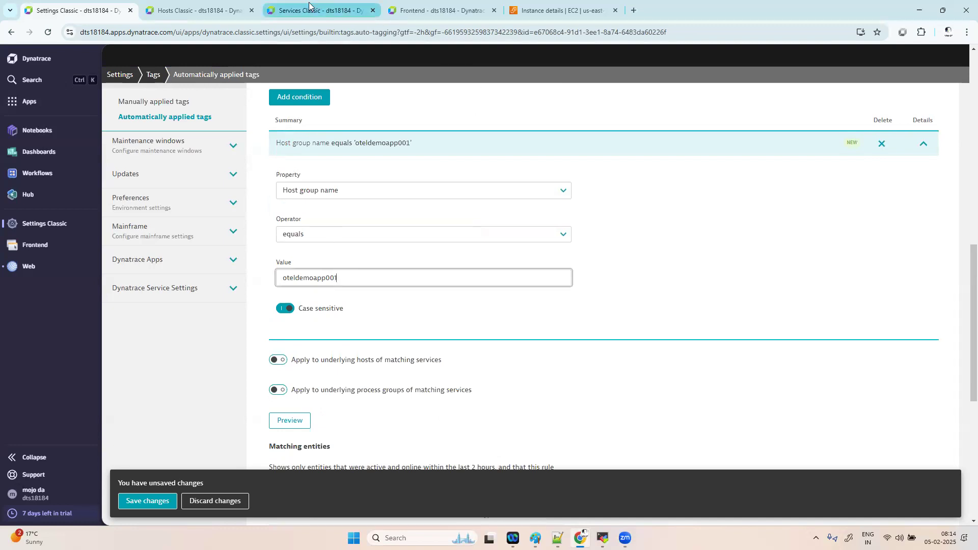
pyautogui.click(204, 10)
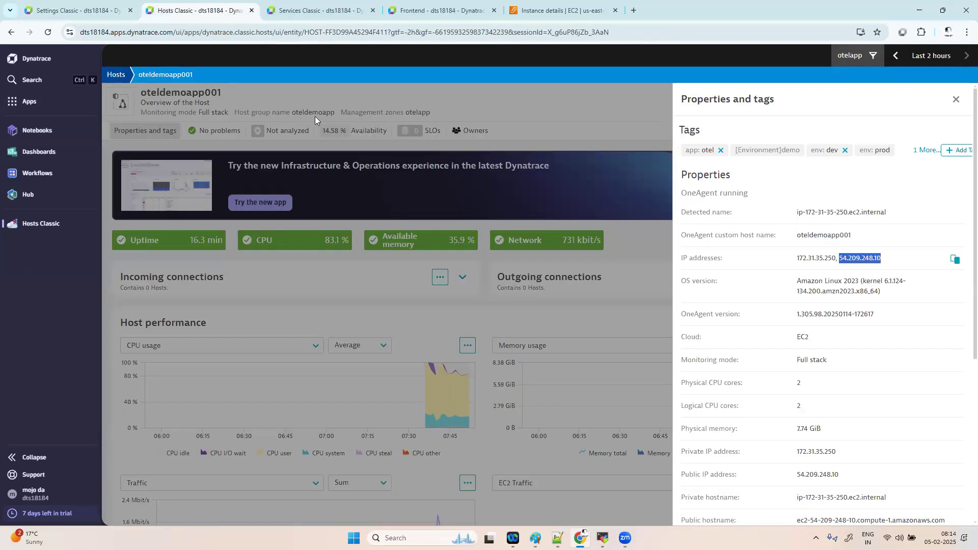
pyautogui.click(79, 10)
pyautogui.click(349, 274)
pyautogui.press('BackSpace')
pyautogui.press('BackSpace')
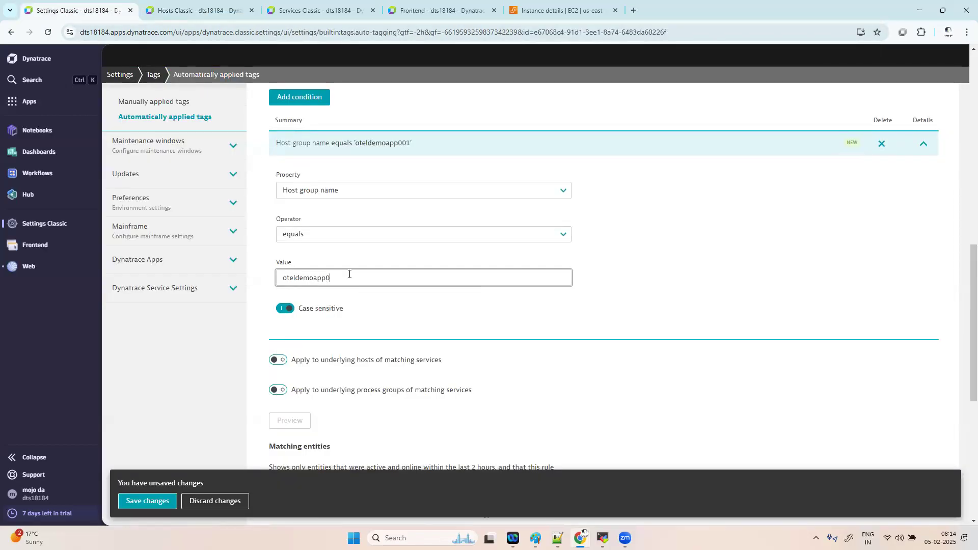
pyautogui.click(291, 315)
pyautogui.click(291, 314)
pyautogui.click(290, 421)
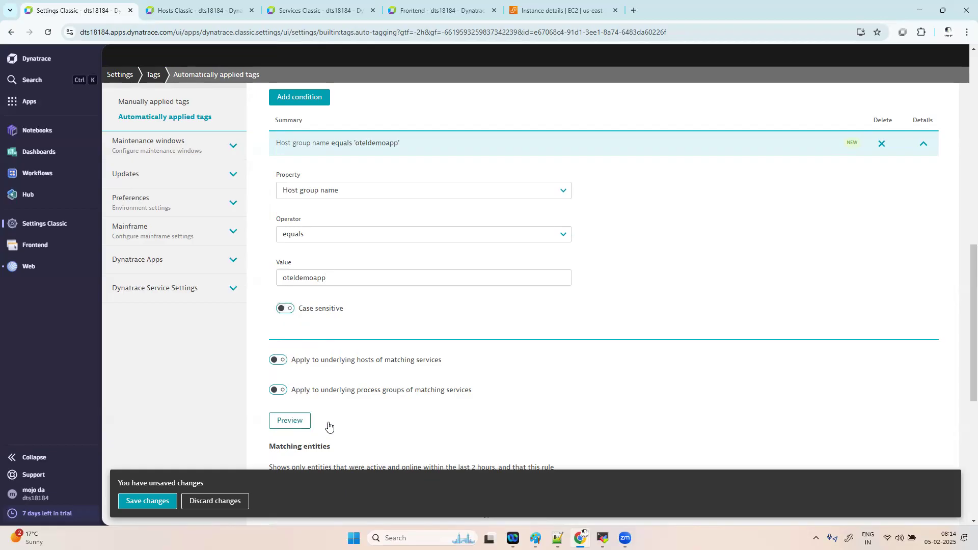
pyautogui.scroll(-3, 509, 391)
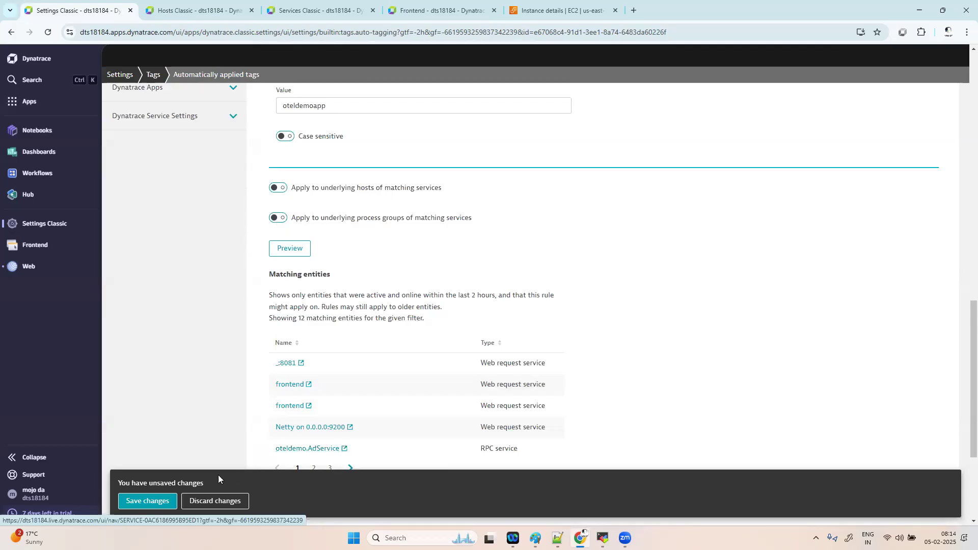
# - Delete the empty NEW tag row that was blocking the save
pyautogui.click(142, 500)
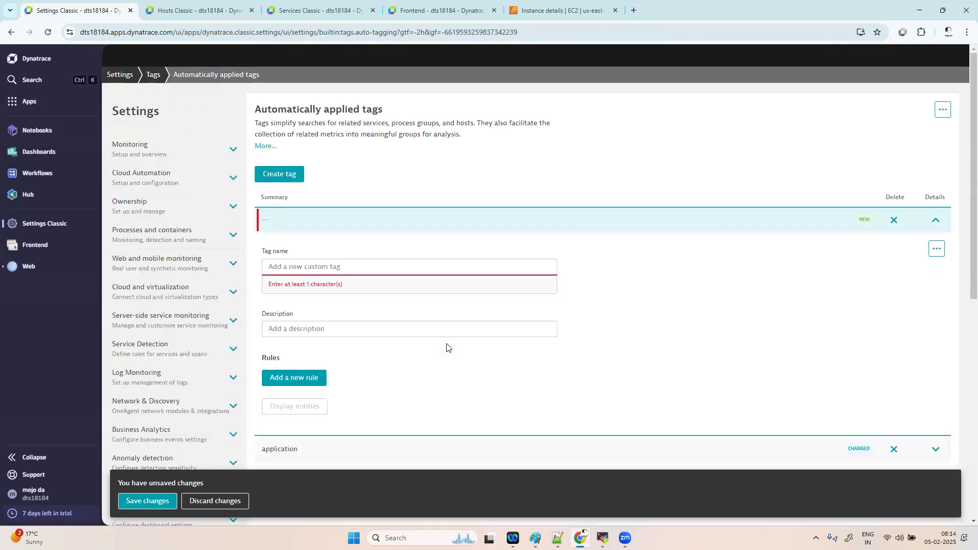
pyautogui.click(318, 261)
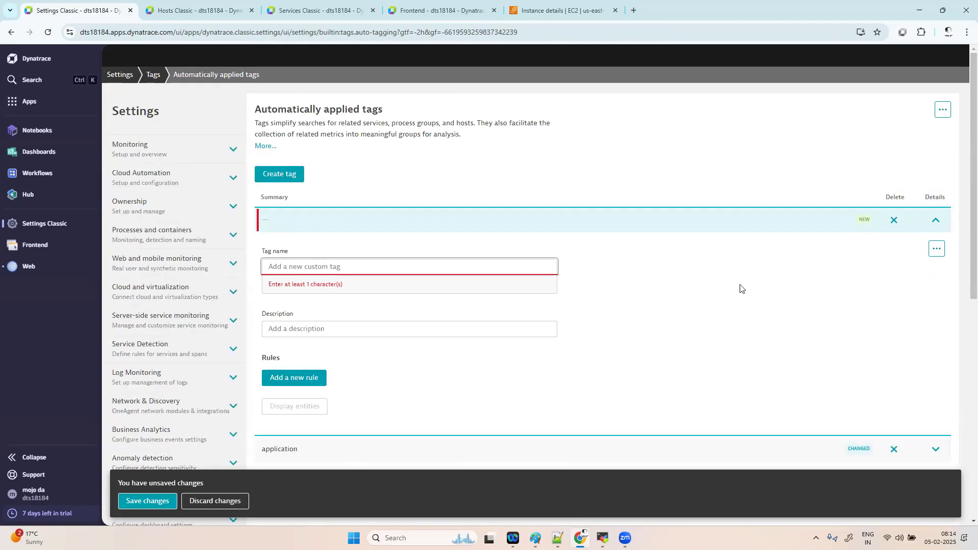
pyautogui.scroll(-5, 711, 286)
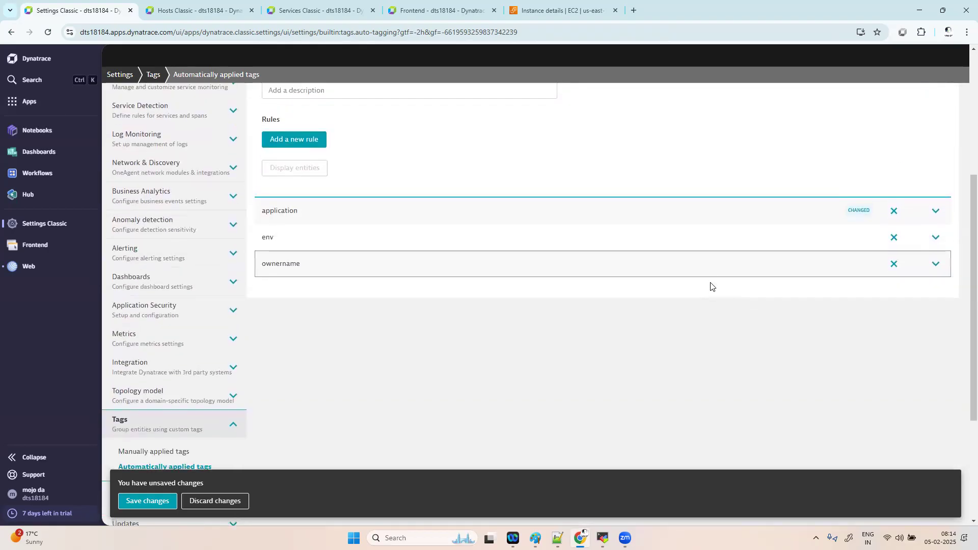
pyautogui.scroll(4, 710, 286)
pyautogui.moveTo(872, 219); pyautogui.dragTo(895, 188)
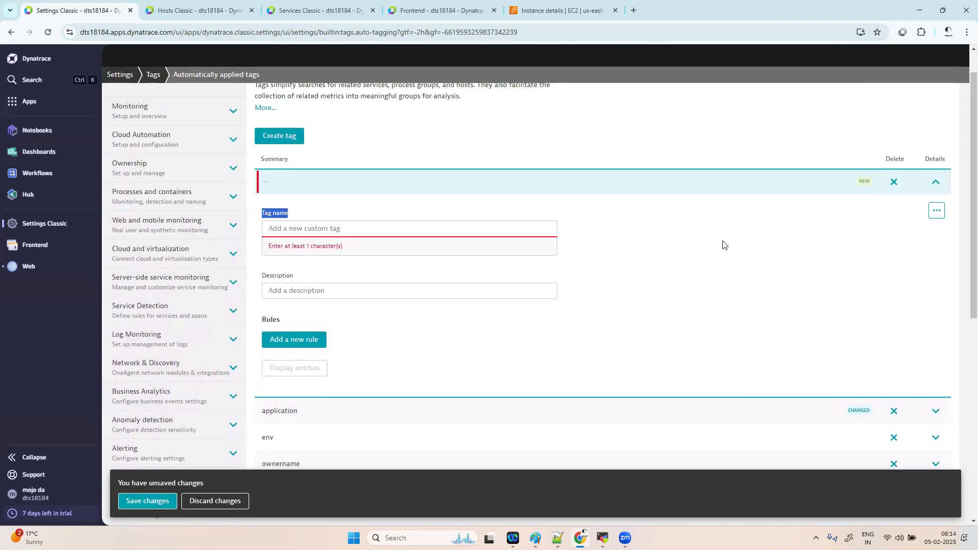
pyautogui.scroll(-1, 705, 251)
pyautogui.scroll(2, 462, 189)
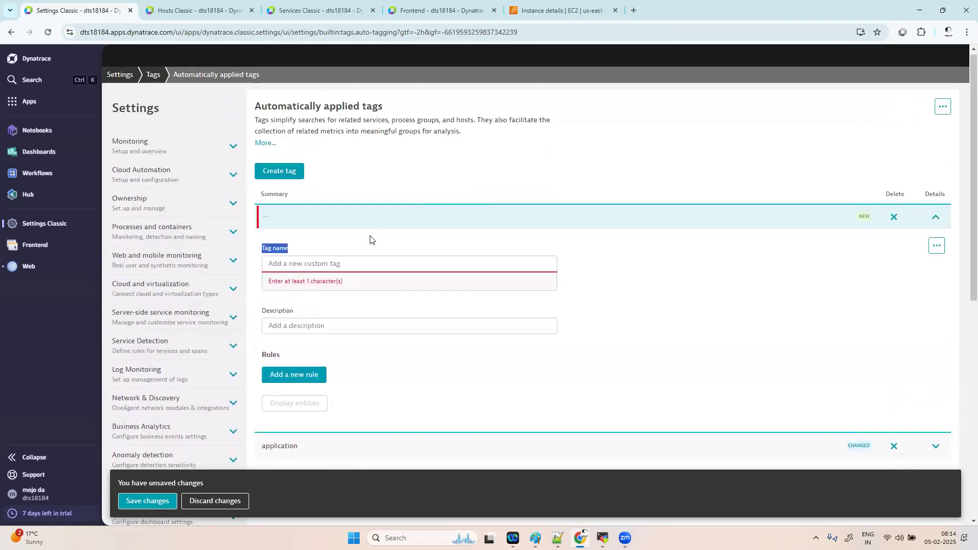
pyautogui.click(893, 205)
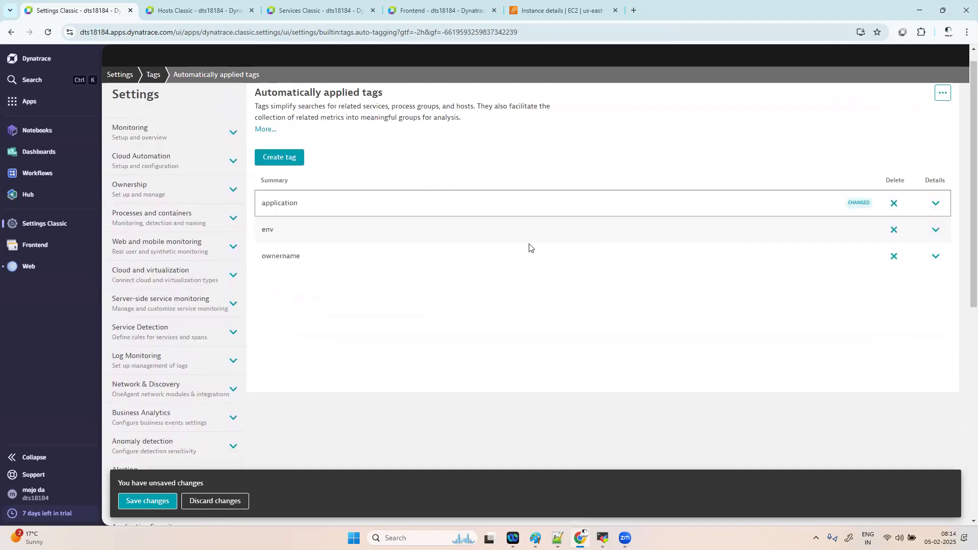
# - Preview the application tag's Host group name 'oteldemoapp' rule and save the changes
pyautogui.click(941, 207)
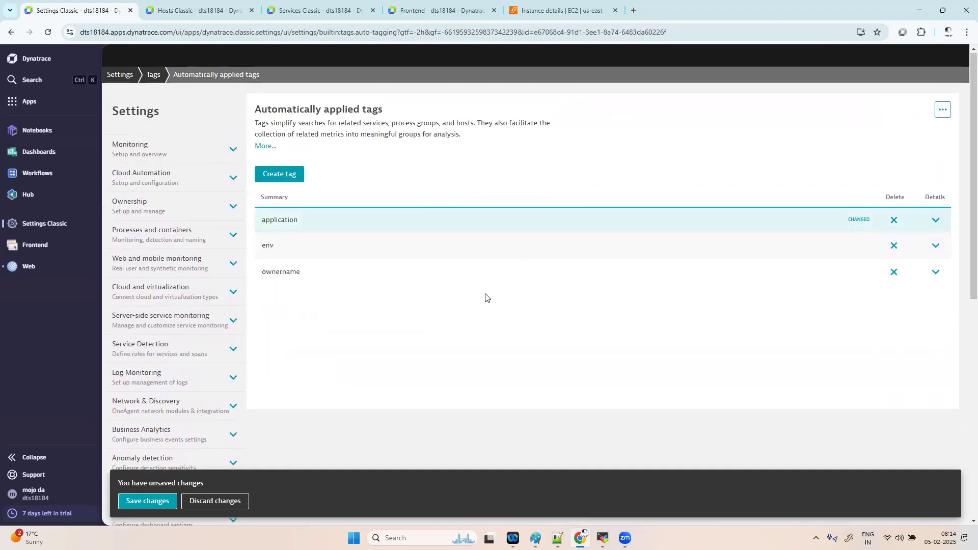
pyautogui.scroll(-6, 461, 287)
pyautogui.scroll(-5, 461, 287)
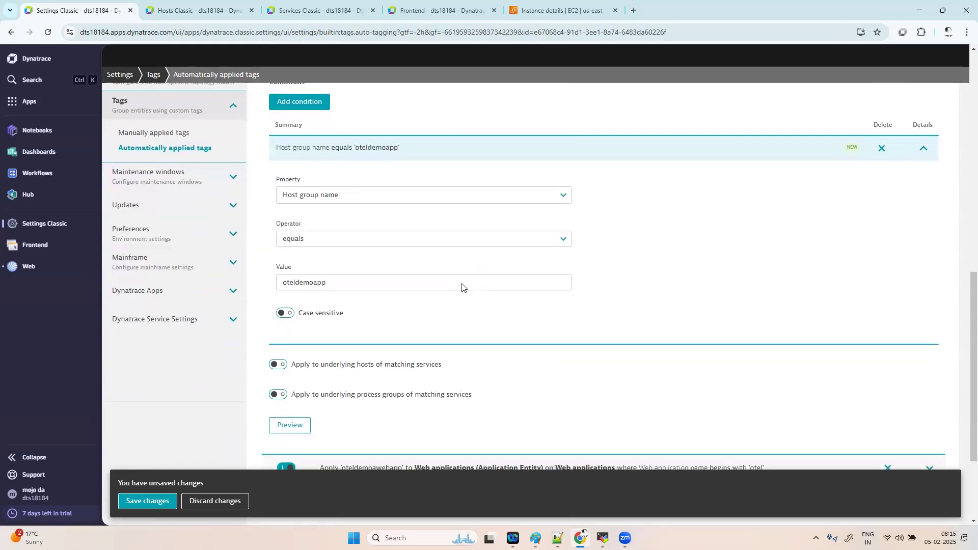
pyautogui.click(297, 428)
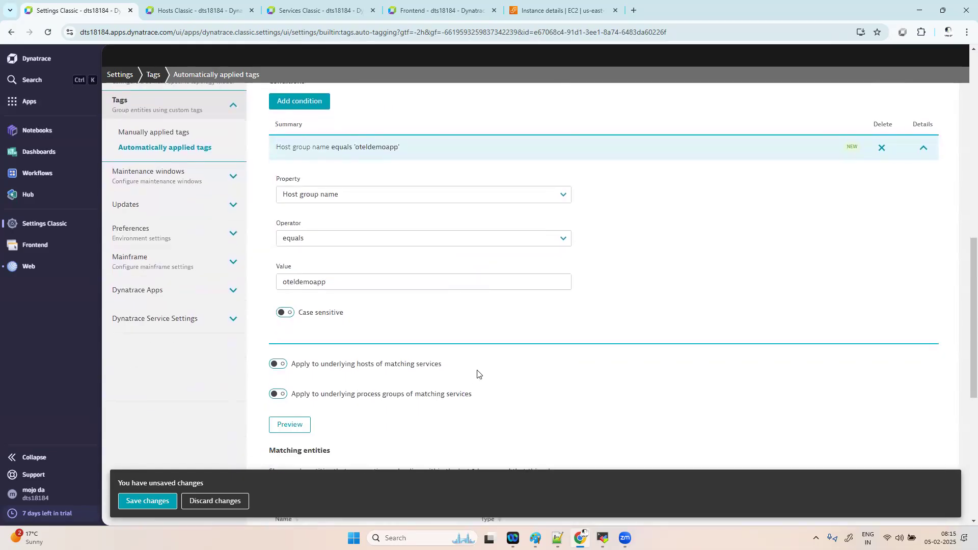
pyautogui.scroll(-3, 478, 376)
pyautogui.click(148, 501)
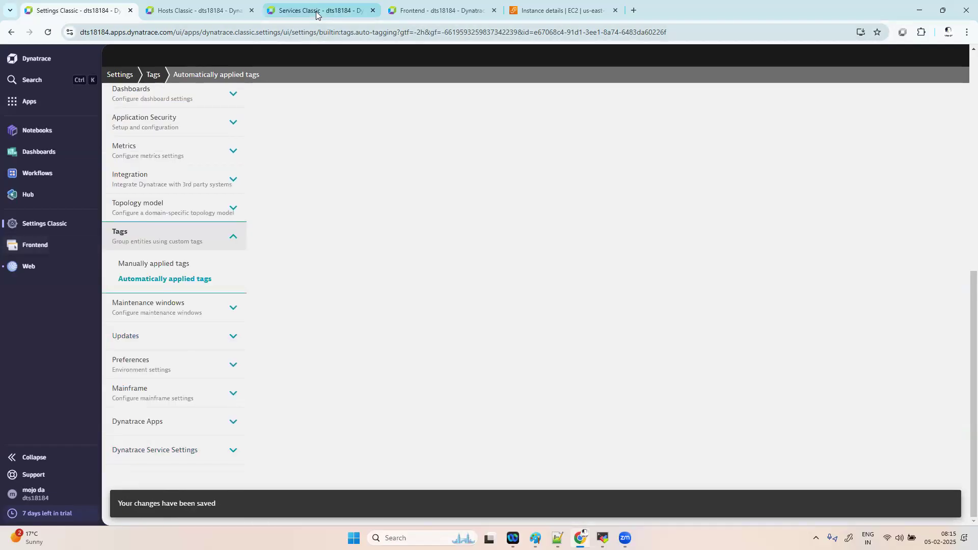
# - Reload the Services Classic list and open oteldemo.PaymentService
pyautogui.click(316, 11)
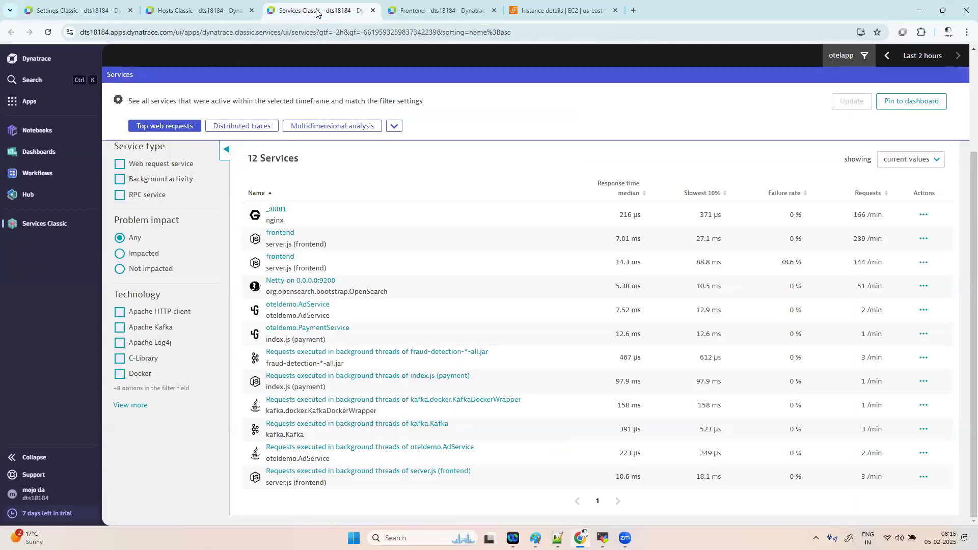
pyautogui.click(48, 33)
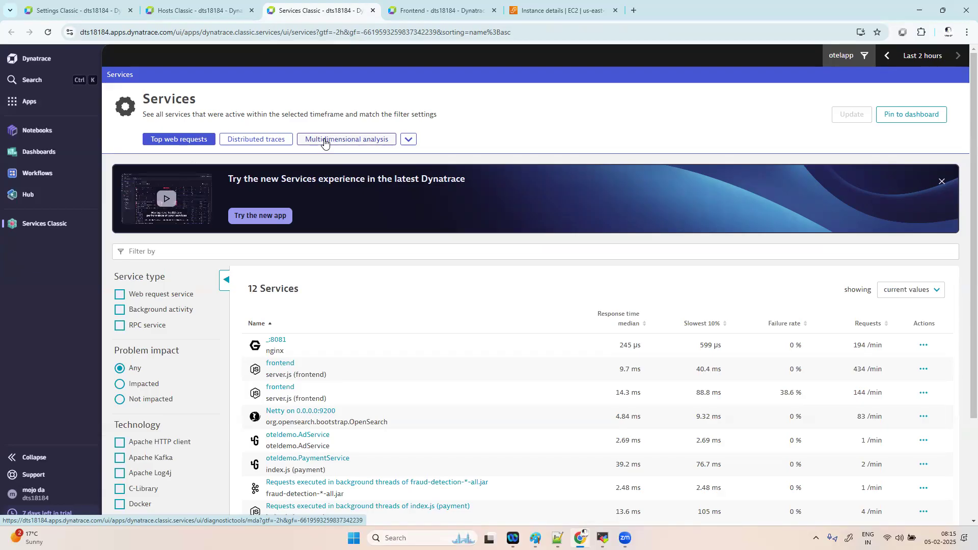
pyautogui.scroll(-2, 398, 371)
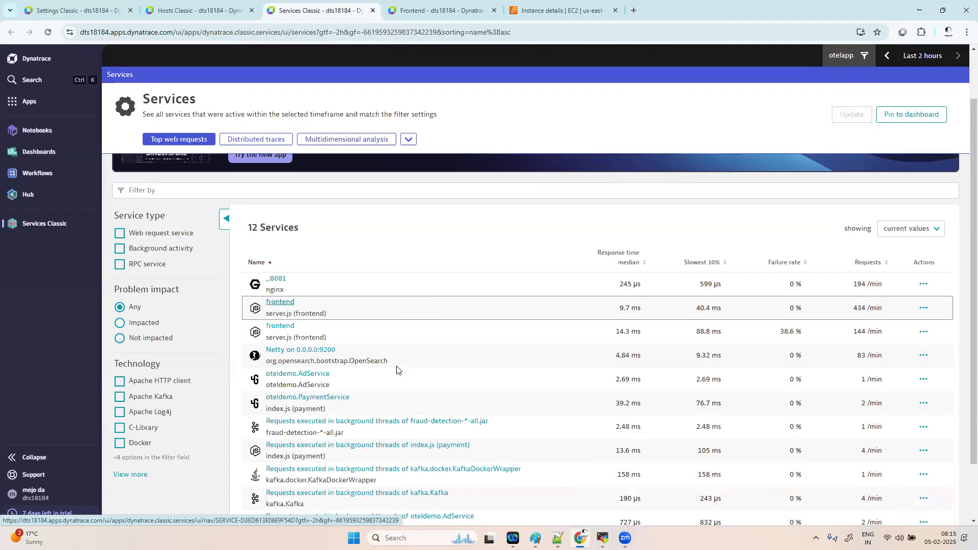
pyautogui.moveTo(346, 375); pyautogui.dragTo(339, 381)
pyautogui.click(337, 363)
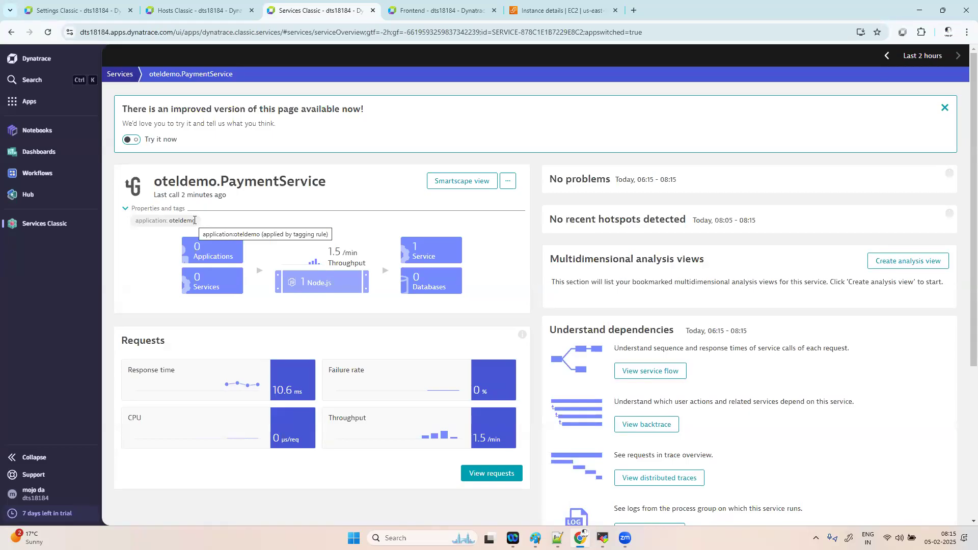
# - Check the service's application: oteldemo tag, then bring up the installed apps list
pyautogui.doubleClick(153, 222)
pyautogui.doubleClick(191, 221)
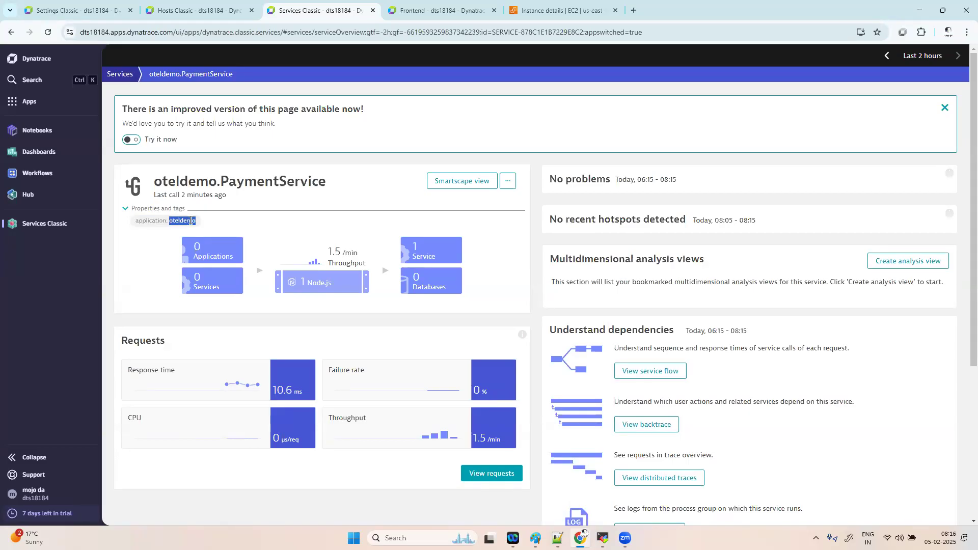
pyautogui.click(134, 223)
pyautogui.moveTo(135, 223); pyautogui.dragTo(227, 226)
pyautogui.click(227, 226)
pyautogui.click(30, 103)
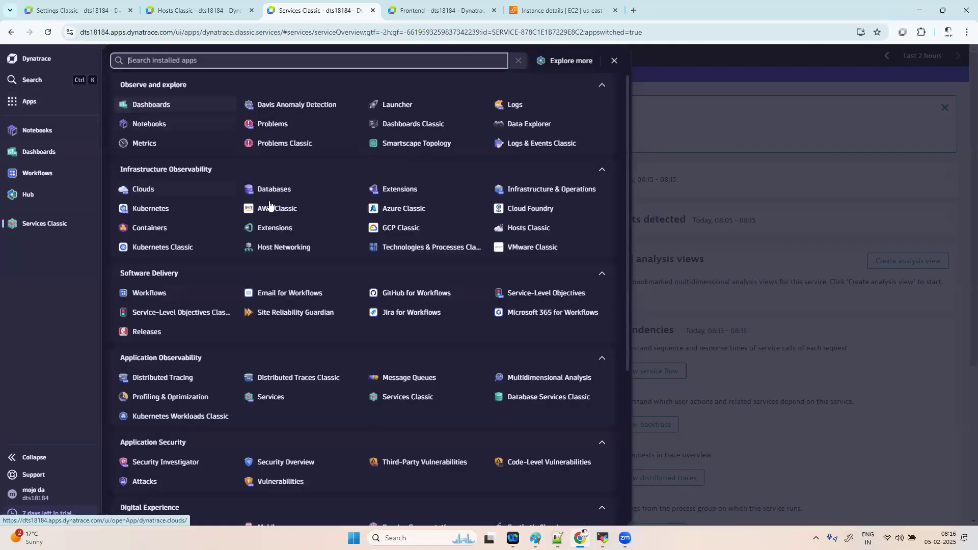
# - Reload Automatically applied tags, expand 'application', and add a new rule to it
pyautogui.click(77, 10)
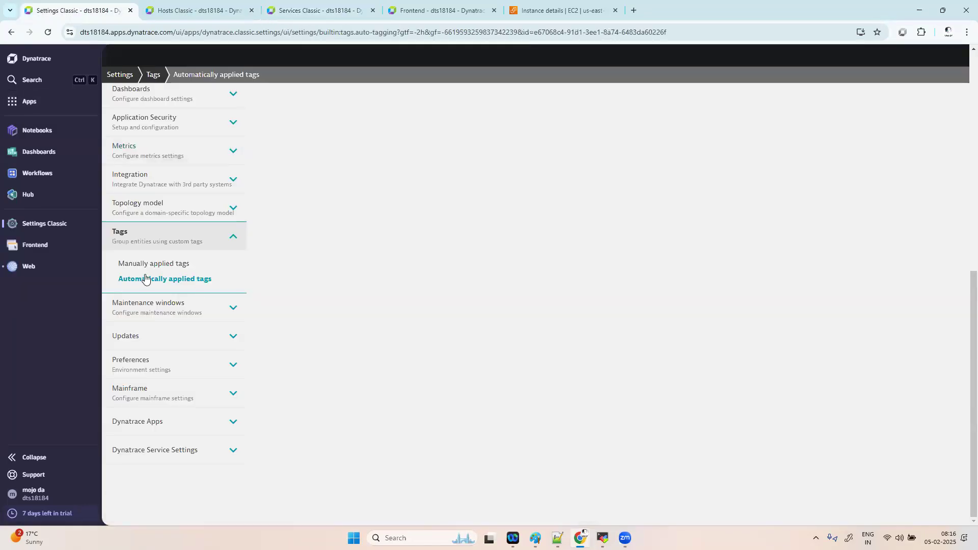
pyautogui.click(168, 279)
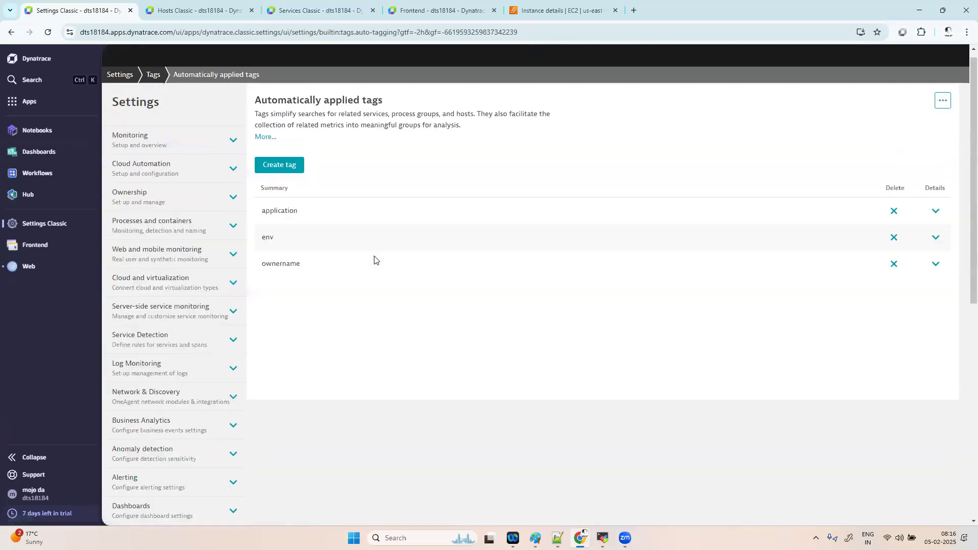
pyautogui.click(937, 223)
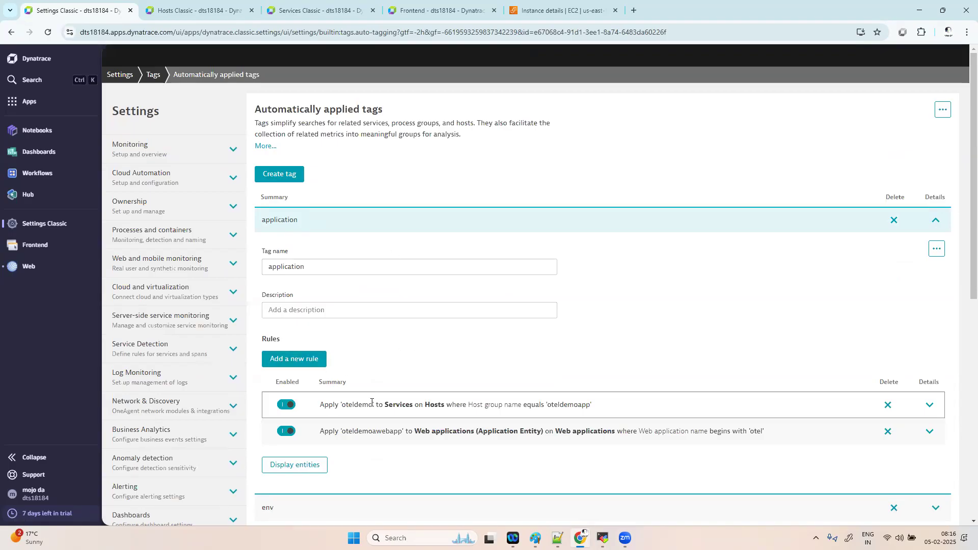
pyautogui.click(306, 358)
# - Give the new rule tag value 'xyz' and rule type Entity selector
pyautogui.scroll(-7, 482, 319)
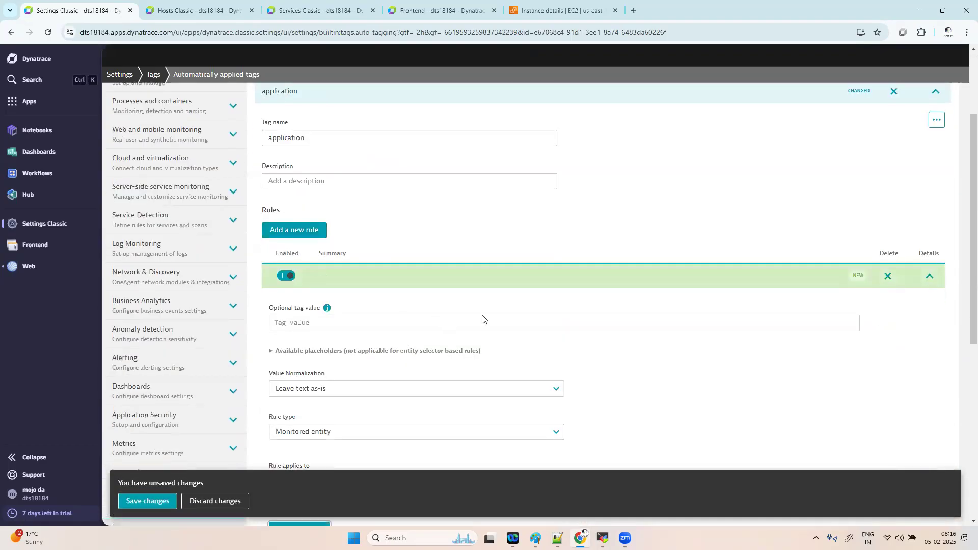
pyautogui.scroll(2, 483, 319)
pyautogui.scroll(1, 393, 237)
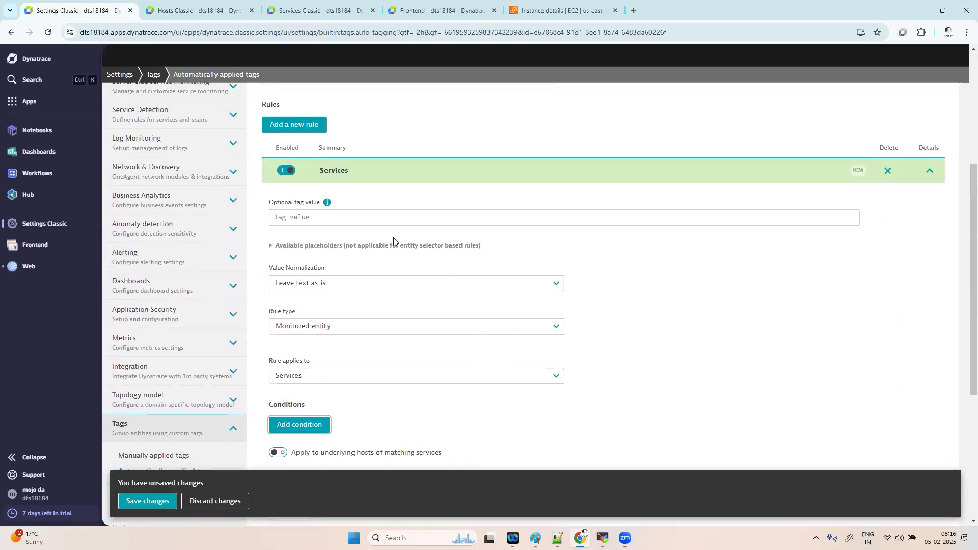
pyautogui.click(329, 265)
pyautogui.write('xyz')
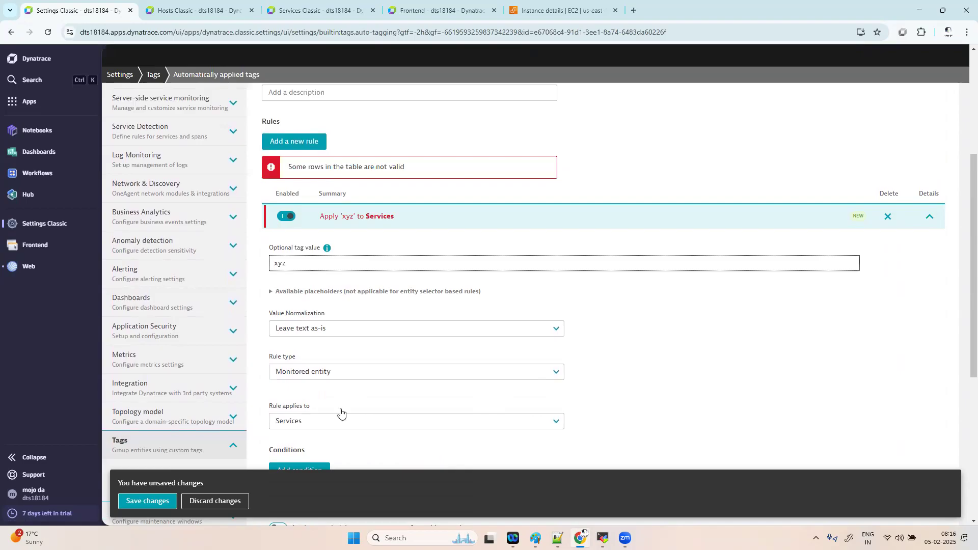
pyautogui.scroll(-2, 340, 410)
pyautogui.click(339, 283)
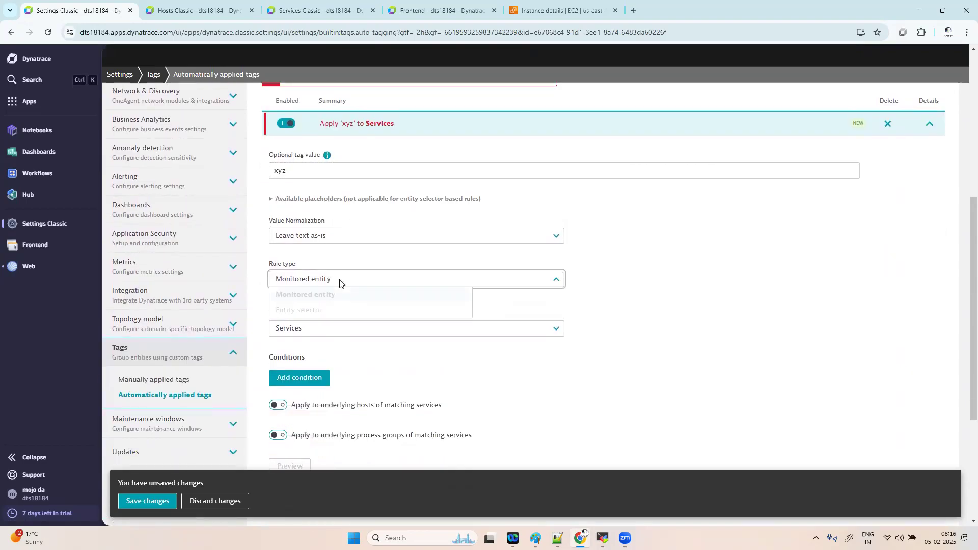
pyautogui.click(329, 311)
pyautogui.click(320, 323)
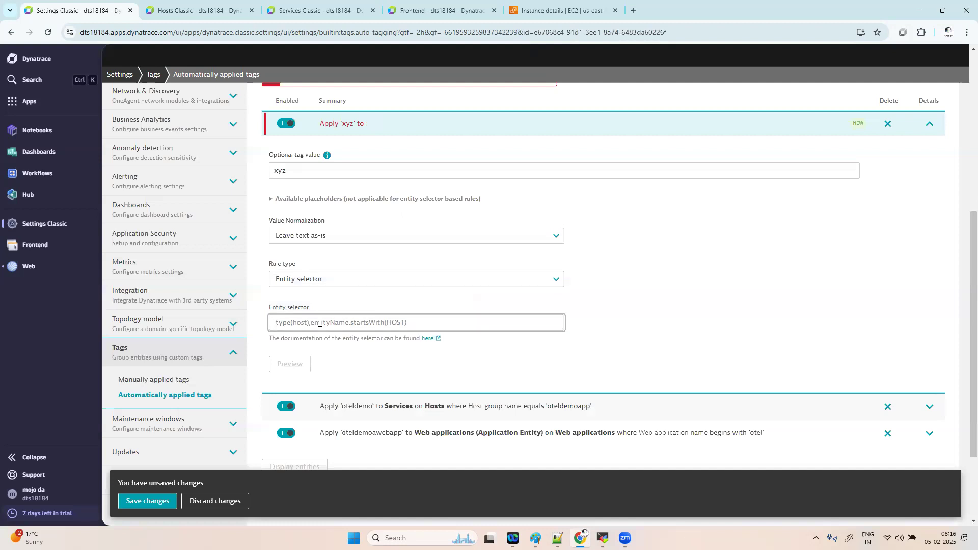
# - Open the oteldemo web application's overview and select its application ID in the address bar
pyautogui.click(418, 11)
pyautogui.click(737, 120)
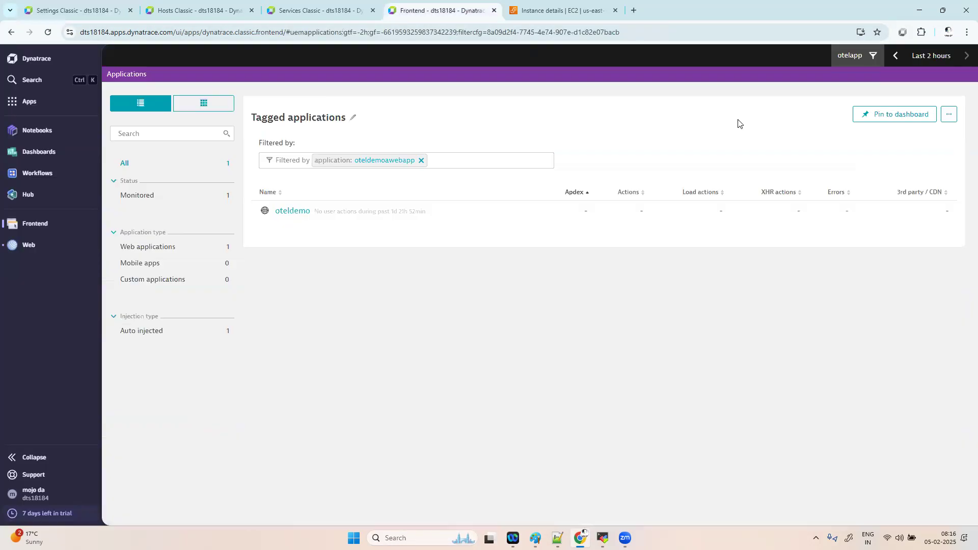
pyautogui.click(292, 210)
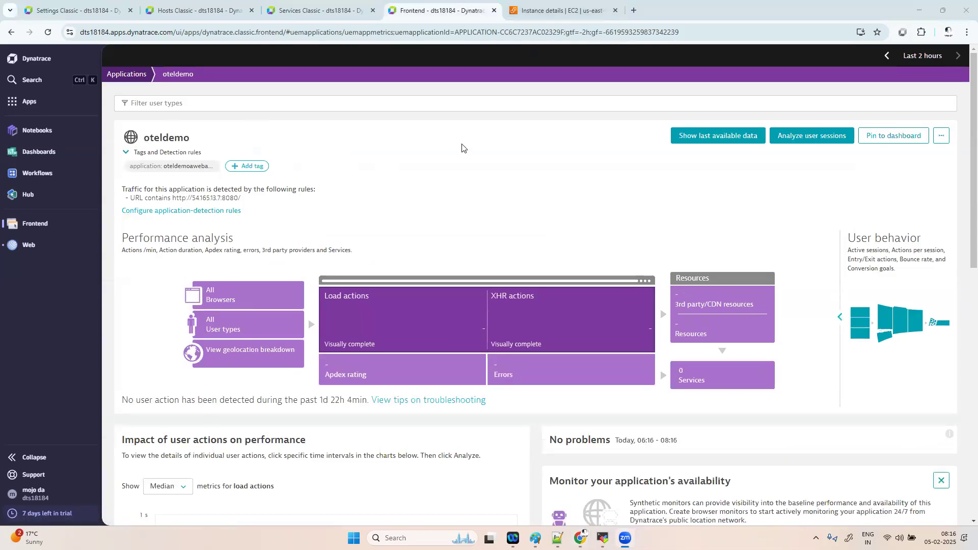
pyautogui.moveTo(456, 33); pyautogui.dragTo(563, 31)
pyautogui.hotkey('ctrl', 'c')
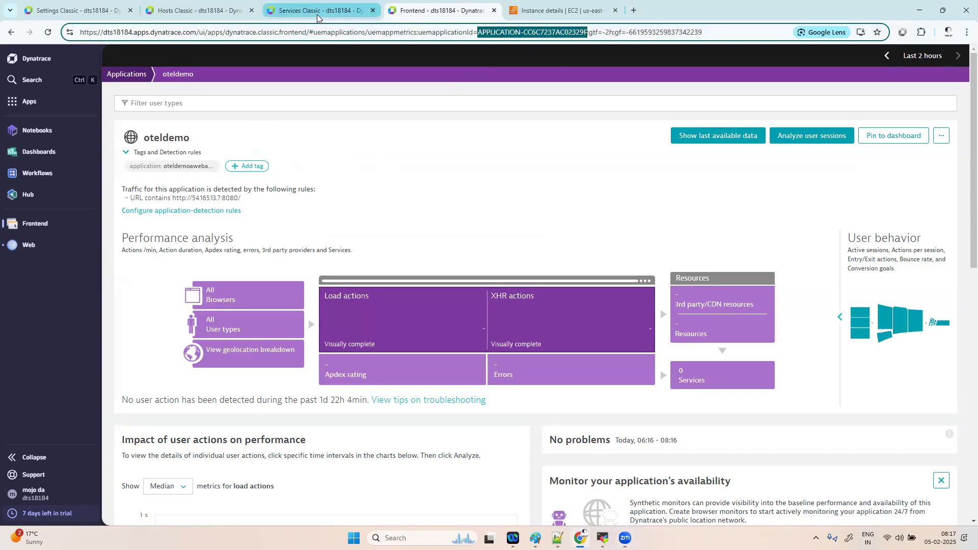
# - Set the selector to entityId("APPLICATION-CC6C7237AC02329F") and preview its single oteldemo match
pyautogui.click(94, 11)
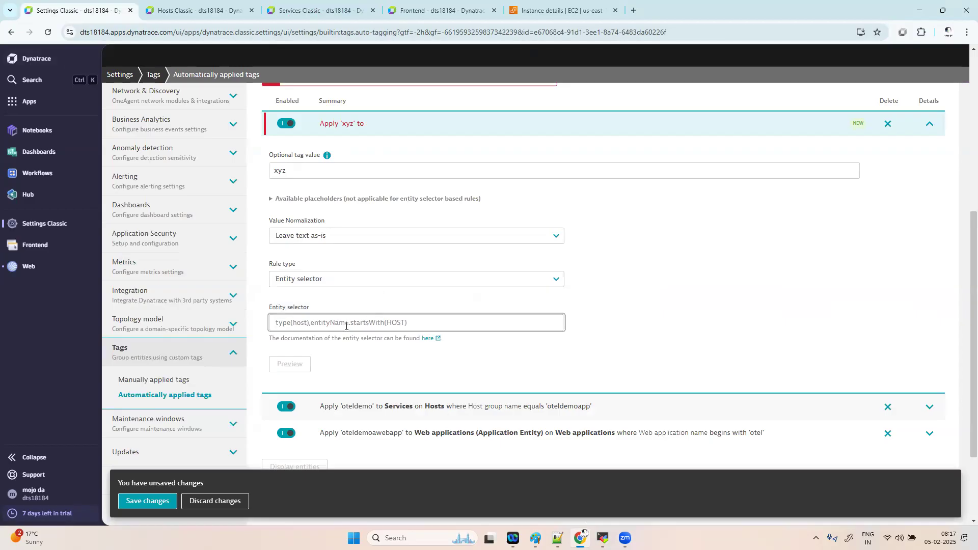
pyautogui.write('entit')
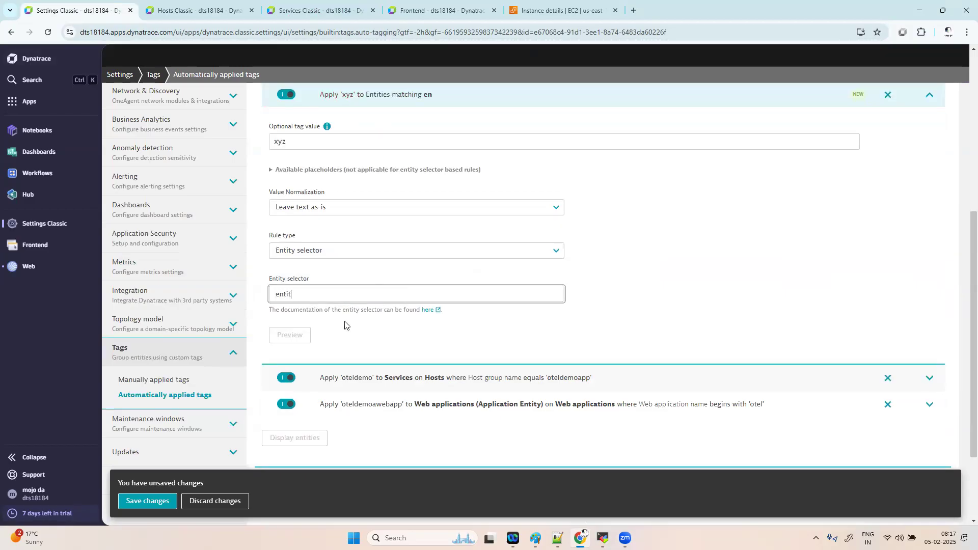
pyautogui.write('yId')
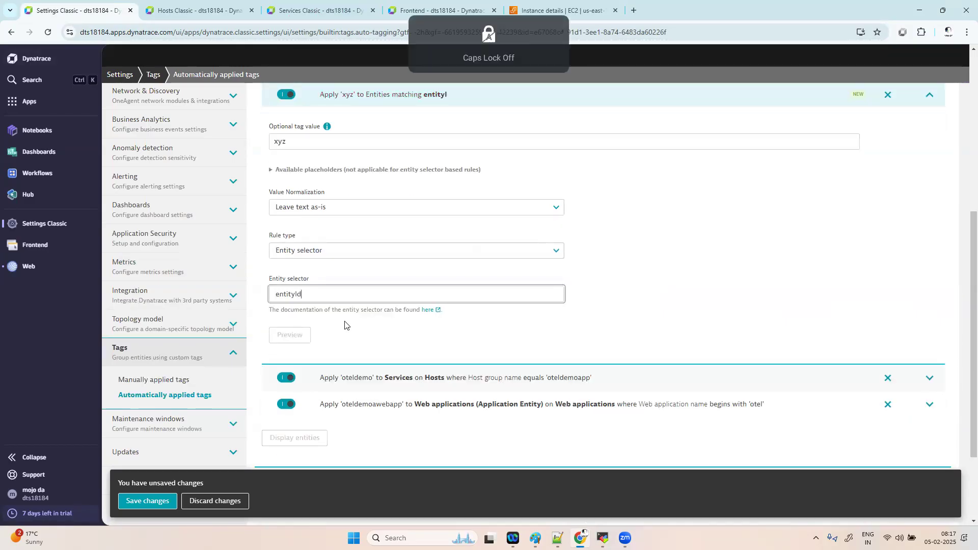
pyautogui.write('()')
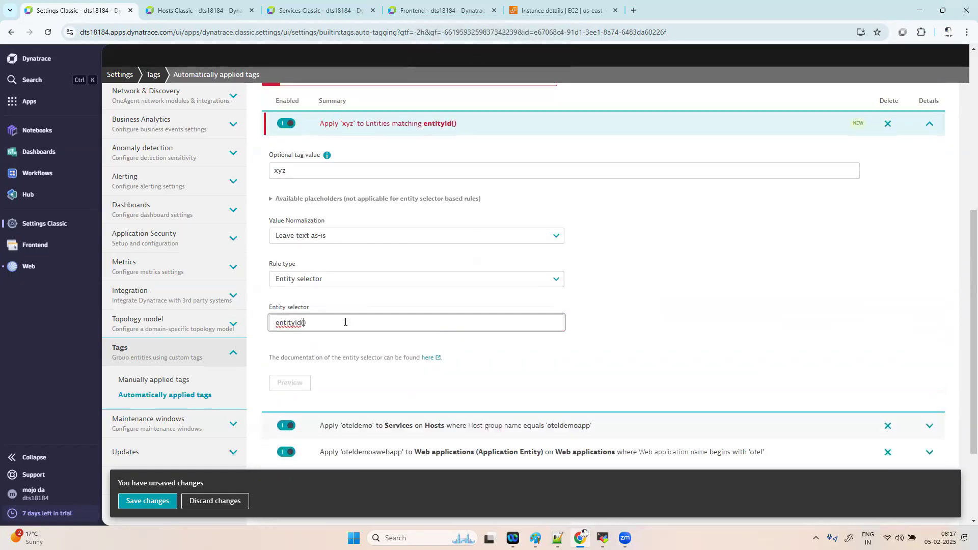
pyautogui.write('""')
pyautogui.press('Left')
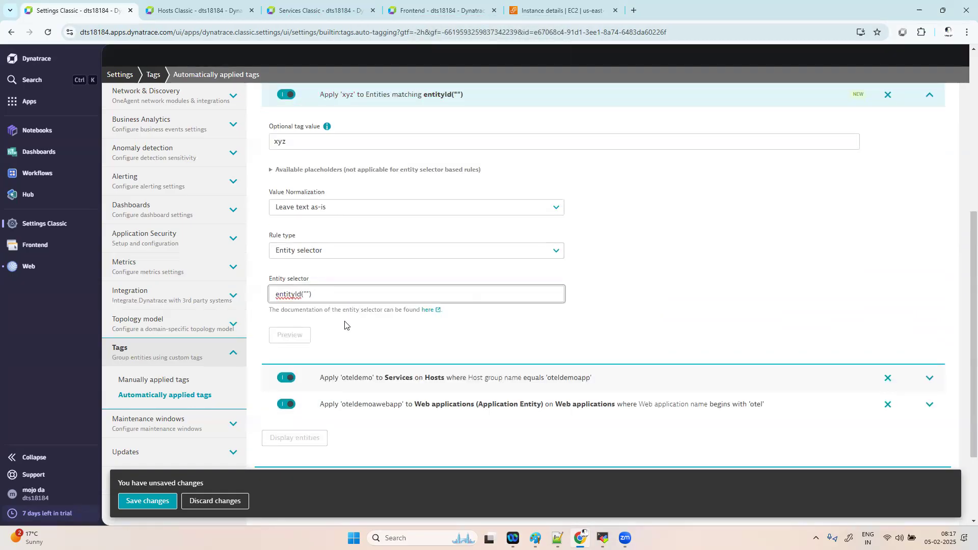
pyautogui.hotkey('ctrl', 'v')
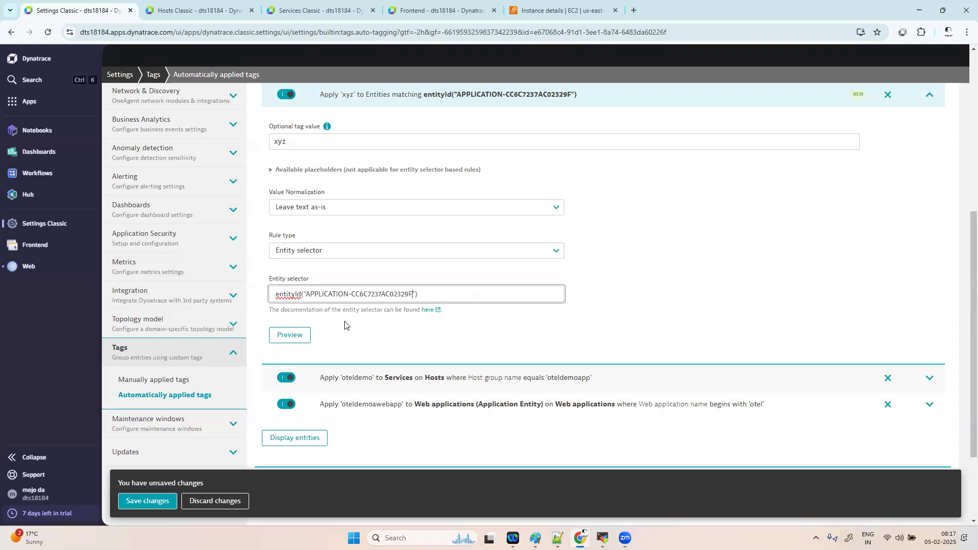
pyautogui.click(305, 339)
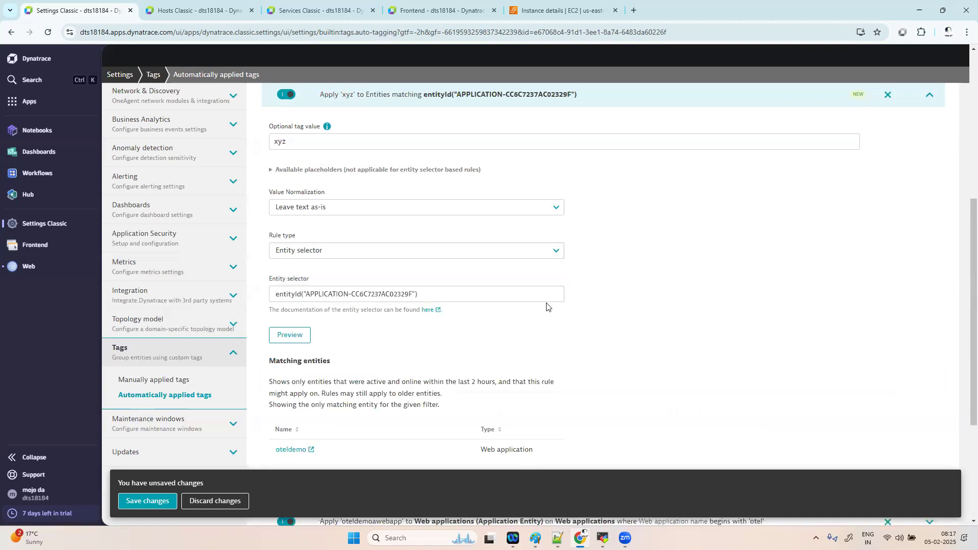
pyautogui.scroll(-2, 474, 227)
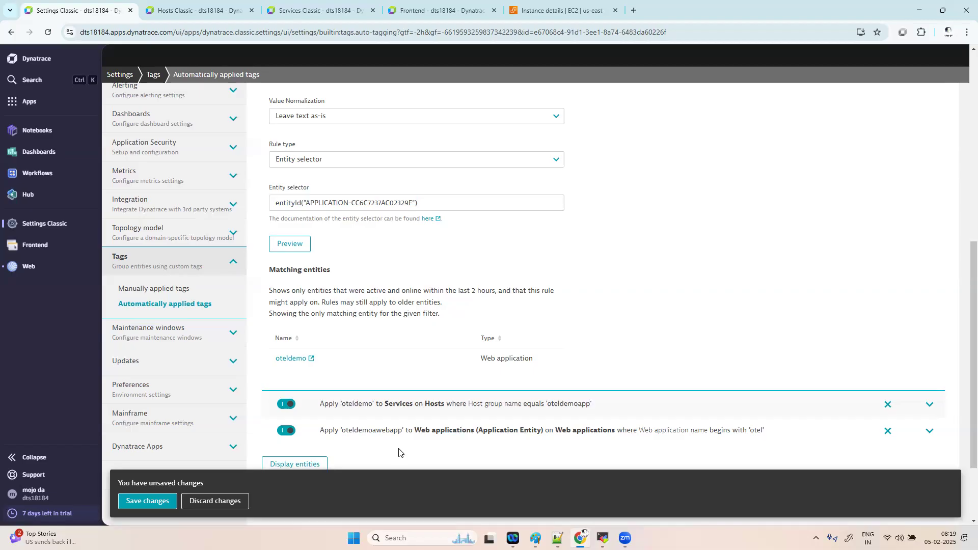
# - Save the new entity-selector rule and switch over to the Paint notes
pyautogui.click(148, 500)
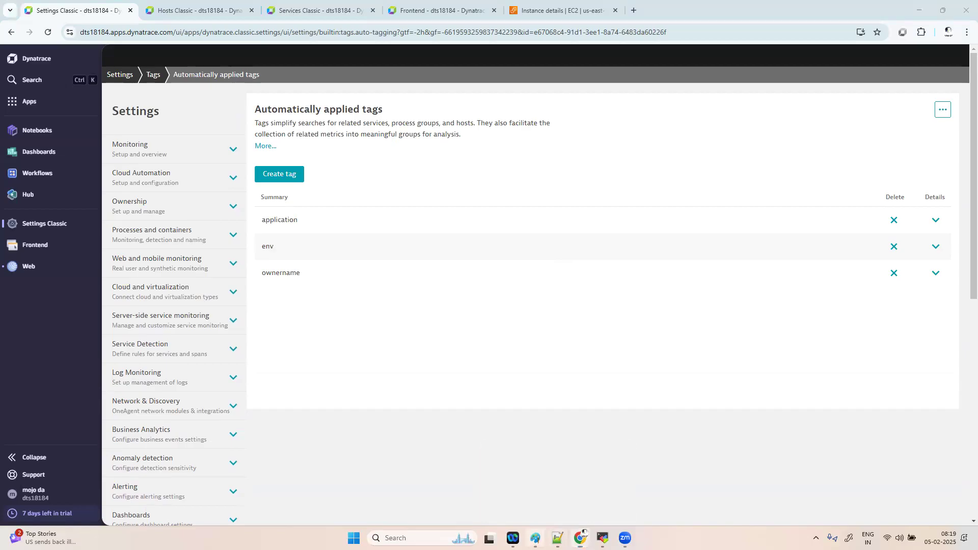
pyautogui.hotkey('alt', 'Tab')
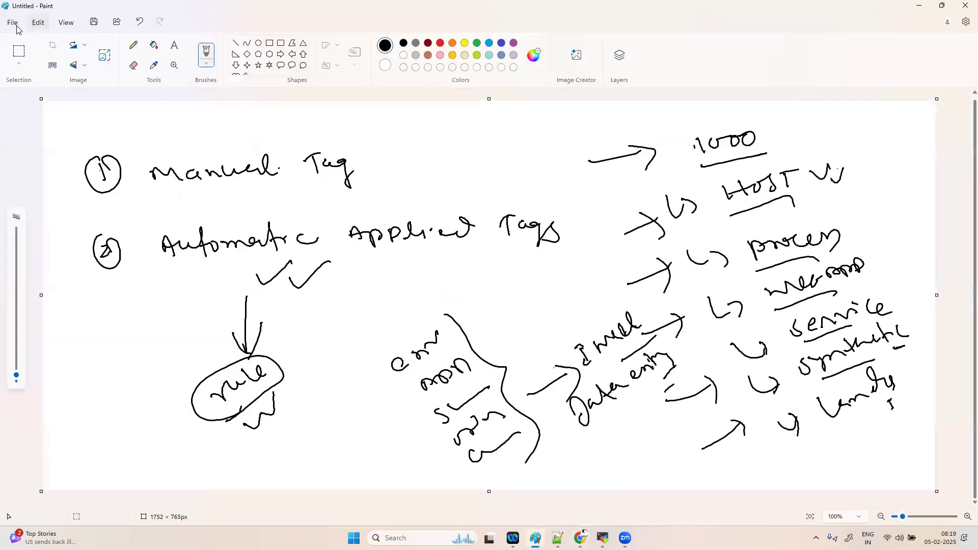
# - Start a new blank Paint canvas, discarding the old tagging notes unsaved
pyautogui.click(13, 23)
pyautogui.click(31, 39)
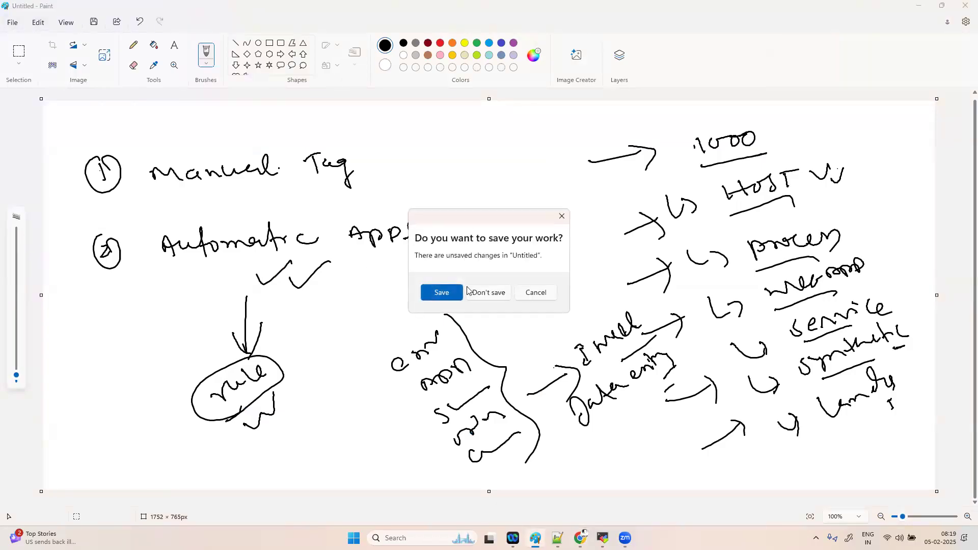
pyautogui.click(485, 293)
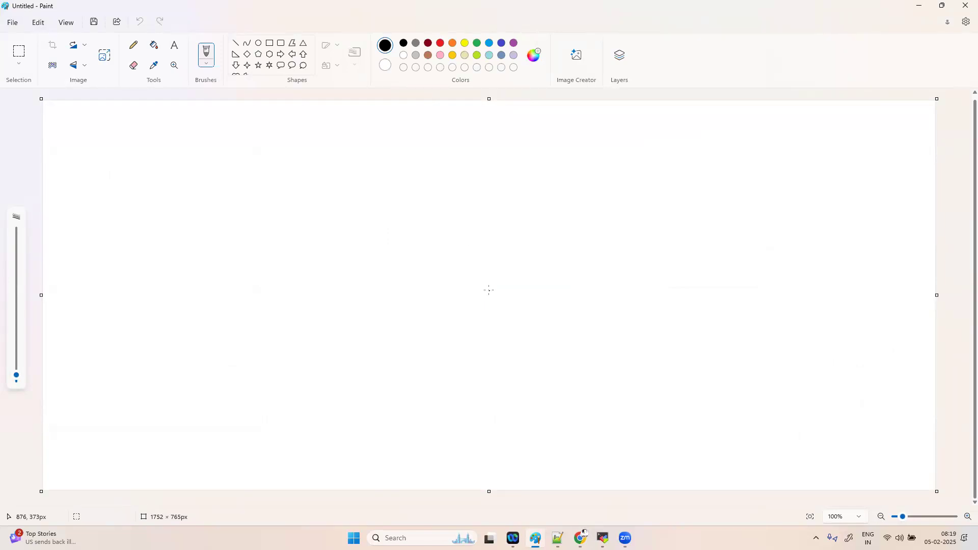
# - Handwrite and underline the heading 'Alert profile :'
pyautogui.moveTo(434, 151)
pyautogui.mouseDown()
pyautogui.moveTo(460, 165)
pyautogui.moveTo(454, 144)
pyautogui.moveTo(469, 154)
pyautogui.moveTo(527, 147)
pyautogui.mouseUp()
pyautogui.moveTo(508, 145)
pyautogui.mouseDown()
pyautogui.moveTo(580, 142)
pyautogui.moveTo(596, 129)
pyautogui.moveTo(601, 141)
pyautogui.moveTo(618, 129)
pyautogui.mouseUp()
pyautogui.moveTo(617, 130); pyautogui.dragTo(639, 145)
pyautogui.moveTo(432, 166); pyautogui.dragTo(488, 163)
pyautogui.moveTo(512, 166)
pyautogui.mouseDown()
pyautogui.moveTo(652, 158)
pyautogui.moveTo(663, 137)
pyautogui.moveTo(669, 149)
pyautogui.mouseUp()
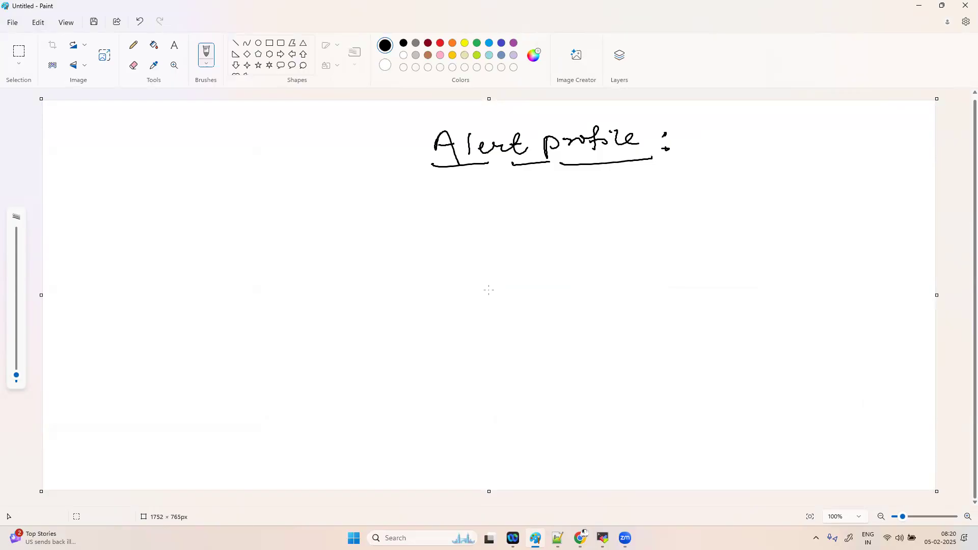
# - Draw a check mark after the colon of the 'Alert profile :' heading
pyautogui.moveTo(689, 148)
pyautogui.mouseDown()
pyautogui.moveTo(715, 138)
pyautogui.moveTo(740, 146)
pyautogui.mouseUp()
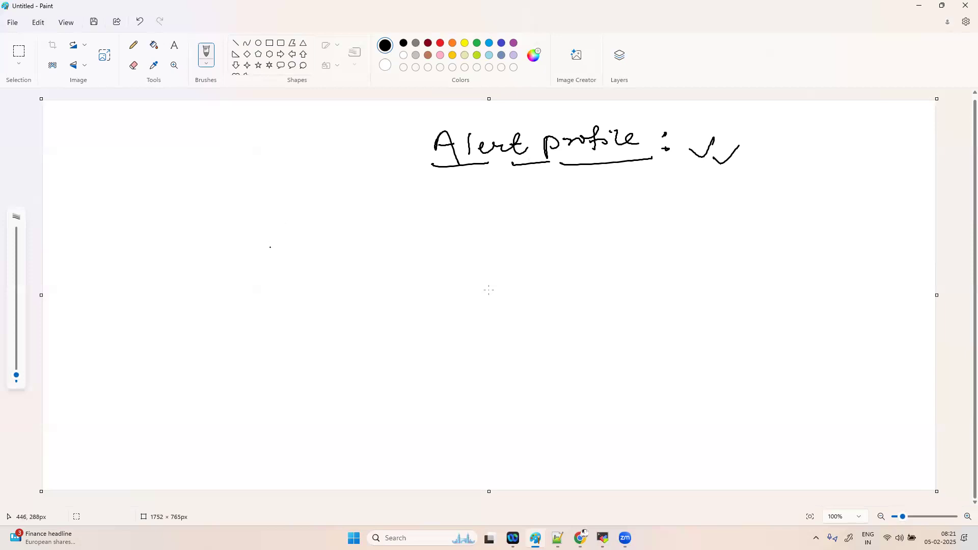
# - Handwrite and underline 'Filter', then write 'your problem' beneath it
pyautogui.moveTo(274, 250)
pyautogui.mouseDown()
pyautogui.moveTo(284, 270)
pyautogui.moveTo(289, 247)
pyautogui.mouseUp()
pyautogui.moveTo(280, 261); pyautogui.dragTo(298, 247)
pyautogui.moveTo(299, 247); pyautogui.dragTo(371, 226)
pyautogui.moveTo(285, 281)
pyautogui.mouseDown()
pyautogui.moveTo(365, 243)
pyautogui.moveTo(353, 249)
pyautogui.mouseUp()
pyautogui.moveTo(329, 276)
pyautogui.mouseDown()
pyautogui.moveTo(340, 283)
pyautogui.moveTo(419, 247)
pyautogui.mouseUp()
pyautogui.moveTo(429, 231)
pyautogui.mouseDown()
pyautogui.moveTo(491, 209)
pyautogui.moveTo(509, 214)
pyautogui.mouseUp()
# - Draw a hooked arrow to 'route to problem' and 'notification', underline them, and pluralise Filters
pyautogui.moveTo(438, 302)
pyautogui.mouseDown()
pyautogui.moveTo(476, 311)
pyautogui.moveTo(471, 324)
pyautogui.mouseUp()
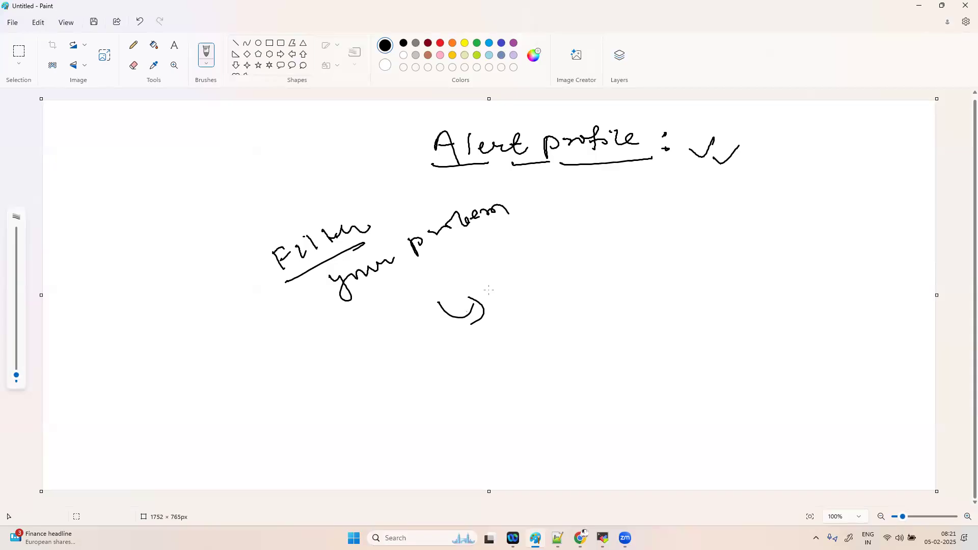
pyautogui.moveTo(514, 297)
pyautogui.mouseDown()
pyautogui.moveTo(575, 302)
pyautogui.moveTo(594, 289)
pyautogui.moveTo(617, 295)
pyautogui.moveTo(631, 279)
pyautogui.mouseUp()
pyautogui.moveTo(629, 282); pyautogui.dragTo(658, 280)
pyautogui.moveTo(652, 275)
pyautogui.mouseDown()
pyautogui.moveTo(785, 231)
pyautogui.moveTo(841, 232)
pyautogui.mouseUp()
pyautogui.moveTo(597, 340)
pyautogui.mouseDown()
pyautogui.moveTo(655, 321)
pyautogui.moveTo(677, 302)
pyautogui.moveTo(694, 311)
pyautogui.moveTo(764, 288)
pyautogui.moveTo(778, 303)
pyautogui.mouseUp()
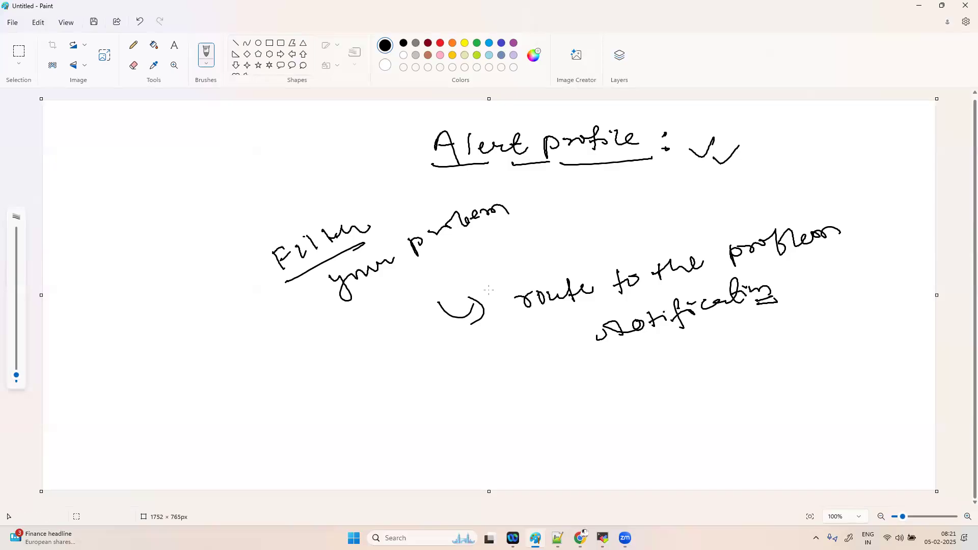
pyautogui.moveTo(378, 218)
pyautogui.mouseDown()
pyautogui.moveTo(390, 201)
pyautogui.moveTo(420, 199)
pyautogui.mouseUp()
pyautogui.moveTo(543, 319); pyautogui.dragTo(634, 295)
pyautogui.moveTo(765, 267); pyautogui.dragTo(837, 251)
pyautogui.moveTo(612, 352); pyautogui.dragTo(782, 309)
pyautogui.click(745, 309)
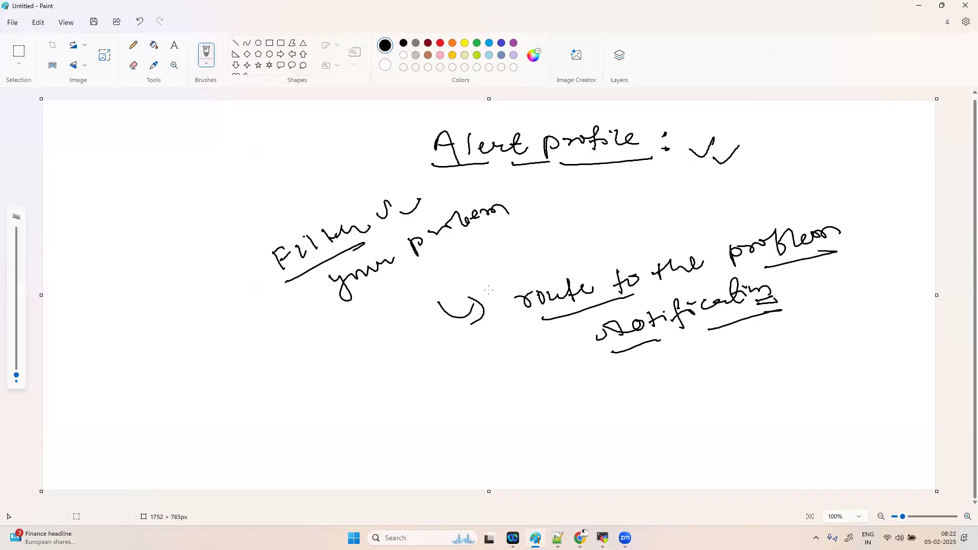
# - List email and Slack as notification channels, adding a double-underlined word beside email
pyautogui.moveTo(658, 358); pyautogui.dragTo(695, 386)
pyautogui.moveTo(720, 362)
pyautogui.mouseDown()
pyautogui.moveTo(792, 324)
pyautogui.moveTo(813, 335)
pyautogui.mouseUp()
pyautogui.moveTo(701, 401)
pyautogui.mouseDown()
pyautogui.moveTo(706, 413)
pyautogui.moveTo(749, 402)
pyautogui.mouseUp()
pyautogui.moveTo(770, 374)
pyautogui.mouseDown()
pyautogui.moveTo(782, 386)
pyautogui.moveTo(798, 365)
pyautogui.moveTo(833, 380)
pyautogui.mouseUp()
pyautogui.moveTo(772, 417)
pyautogui.mouseDown()
pyautogui.moveTo(770, 434)
pyautogui.moveTo(842, 390)
pyautogui.moveTo(814, 386)
pyautogui.mouseUp()
pyautogui.moveTo(776, 450)
pyautogui.mouseDown()
pyautogui.moveTo(787, 469)
pyautogui.moveTo(777, 458)
pyautogui.mouseUp()
pyautogui.moveTo(799, 445)
pyautogui.mouseDown()
pyautogui.moveTo(793, 454)
pyautogui.moveTo(873, 415)
pyautogui.moveTo(883, 433)
pyautogui.mouseUp()
pyautogui.moveTo(818, 299)
pyautogui.mouseDown()
pyautogui.moveTo(895, 267)
pyautogui.moveTo(911, 274)
pyautogui.mouseUp()
pyautogui.moveTo(887, 296); pyautogui.dragTo(910, 282)
pyautogui.moveTo(887, 300); pyautogui.dragTo(909, 288)
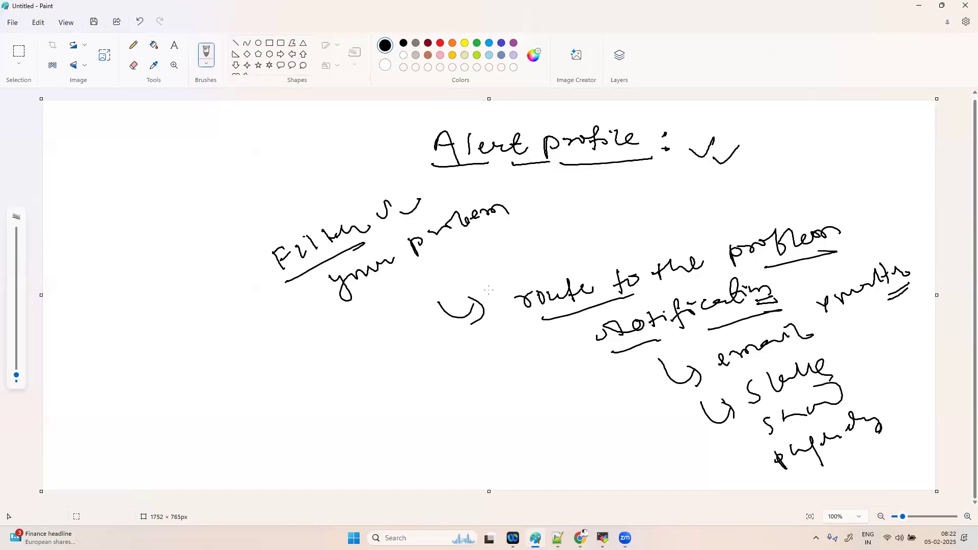
# - Handwrite and underline the heading 'Alert profile'
pyautogui.moveTo(98, 162)
pyautogui.mouseDown()
pyautogui.moveTo(96, 177)
pyautogui.moveTo(120, 176)
pyautogui.mouseUp()
pyautogui.moveTo(97, 169); pyautogui.dragTo(179, 166)
pyautogui.moveTo(169, 153)
pyautogui.mouseDown()
pyautogui.moveTo(208, 162)
pyautogui.moveTo(238, 142)
pyautogui.moveTo(248, 155)
pyautogui.moveTo(265, 140)
pyautogui.mouseUp()
pyautogui.moveTo(268, 128)
pyautogui.mouseDown()
pyautogui.moveTo(276, 138)
pyautogui.moveTo(319, 134)
pyautogui.mouseUp()
pyautogui.moveTo(112, 190); pyautogui.dragTo(336, 136)
# - Write an underlined 'severity' heading with items 1 monitoring unavailable and 2 slowdown
pyautogui.moveTo(88, 235)
pyautogui.mouseDown()
pyautogui.moveTo(89, 244)
pyautogui.moveTo(182, 204)
pyautogui.moveTo(193, 227)
pyautogui.mouseUp()
pyautogui.moveTo(77, 273); pyautogui.dragTo(232, 218)
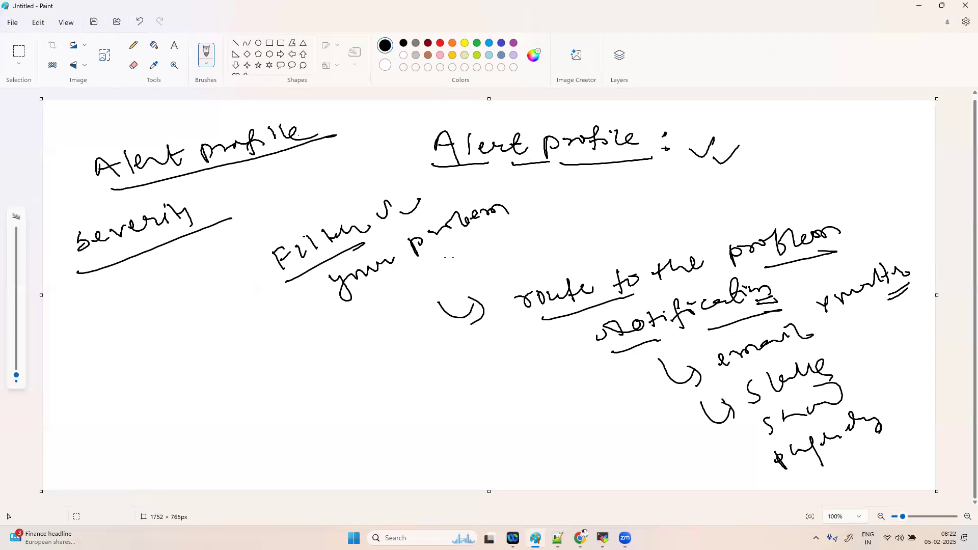
pyautogui.moveTo(79, 312)
pyautogui.mouseDown()
pyautogui.moveTo(71, 334)
pyautogui.moveTo(92, 312)
pyautogui.moveTo(228, 259)
pyautogui.moveTo(251, 280)
pyautogui.mouseUp()
pyautogui.moveTo(255, 243)
pyautogui.mouseDown()
pyautogui.moveTo(389, 173)
pyautogui.moveTo(401, 184)
pyautogui.mouseUp()
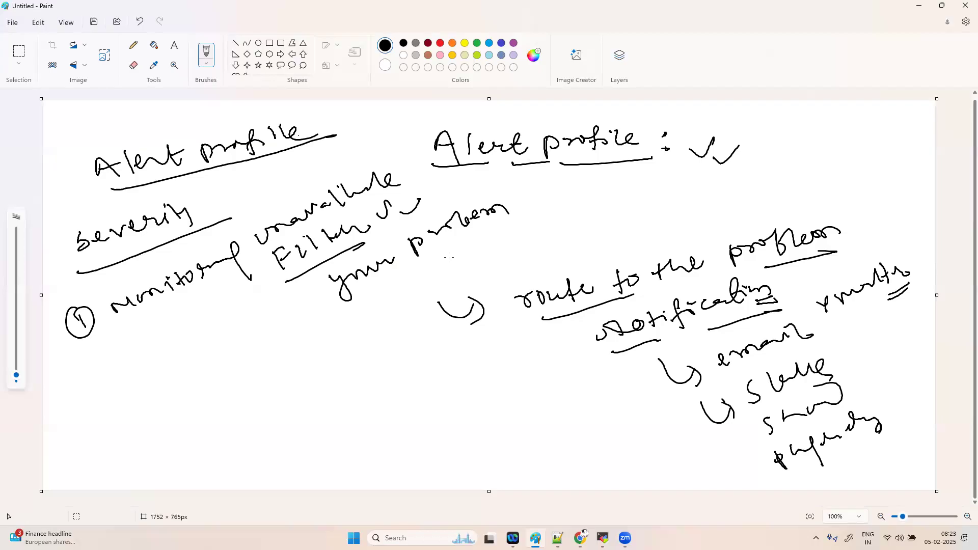
pyautogui.moveTo(93, 369)
pyautogui.mouseDown()
pyautogui.moveTo(108, 390)
pyautogui.moveTo(127, 360)
pyautogui.moveTo(154, 362)
pyautogui.moveTo(257, 289)
pyautogui.mouseUp()
# - Add custom, resource (underlined) and availability to the severity list
pyautogui.moveTo(124, 420); pyautogui.dragTo(139, 429)
pyautogui.moveTo(133, 407)
pyautogui.mouseDown()
pyautogui.moveTo(122, 441)
pyautogui.moveTo(147, 408)
pyautogui.moveTo(257, 356)
pyautogui.moveTo(249, 361)
pyautogui.mouseUp()
pyautogui.moveTo(260, 351); pyautogui.dragTo(294, 343)
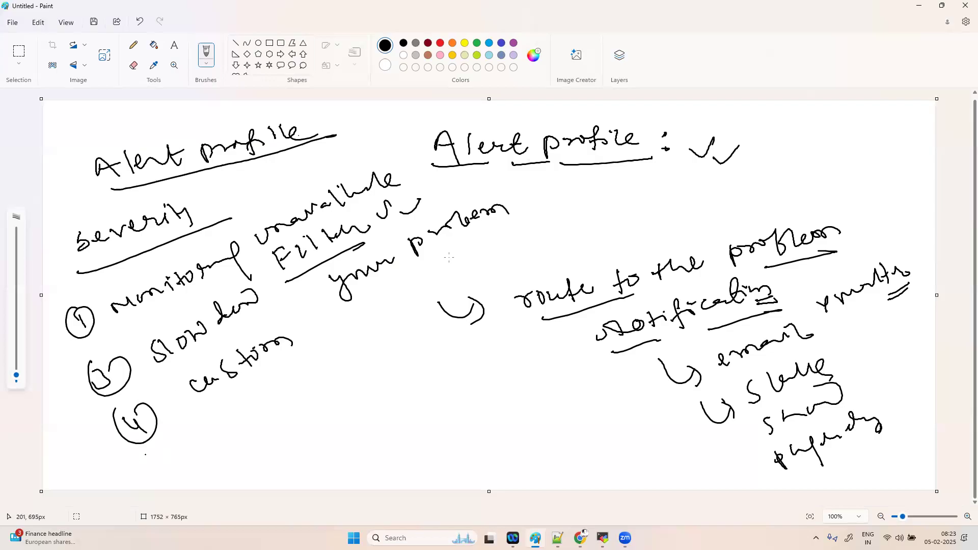
pyautogui.moveTo(215, 424)
pyautogui.mouseDown()
pyautogui.moveTo(357, 341)
pyautogui.moveTo(370, 351)
pyautogui.mouseUp()
pyautogui.moveTo(303, 401); pyautogui.dragTo(346, 369)
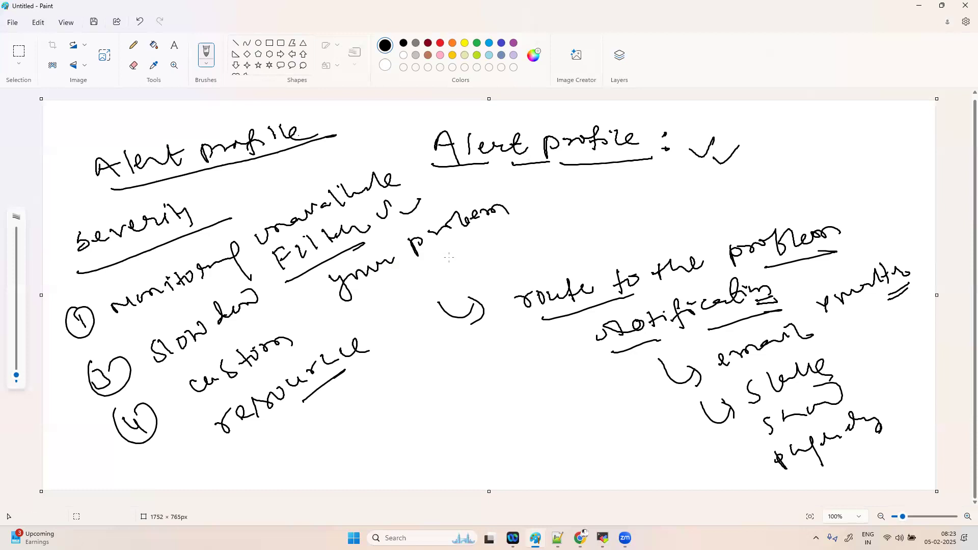
pyautogui.moveTo(328, 418)
pyautogui.mouseDown()
pyautogui.moveTo(342, 421)
pyautogui.moveTo(337, 408)
pyautogui.mouseUp()
pyautogui.moveTo(352, 399)
pyautogui.mouseDown()
pyautogui.moveTo(362, 402)
pyautogui.moveTo(328, 432)
pyautogui.moveTo(346, 421)
pyautogui.mouseUp()
pyautogui.moveTo(366, 389)
pyautogui.mouseDown()
pyautogui.moveTo(375, 392)
pyautogui.moveTo(409, 354)
pyautogui.moveTo(436, 363)
pyautogui.mouseUp()
pyautogui.moveTo(454, 353); pyautogui.dragTo(438, 373)
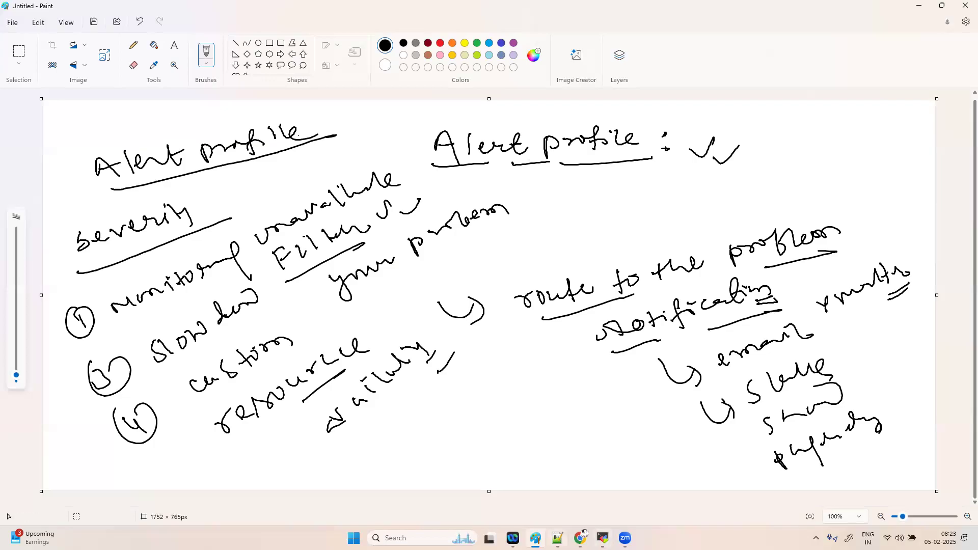
# - In Dynatrace Settings > Alerting > Problem alerting profiles, add a new alerting profile
pyautogui.click(581, 538)
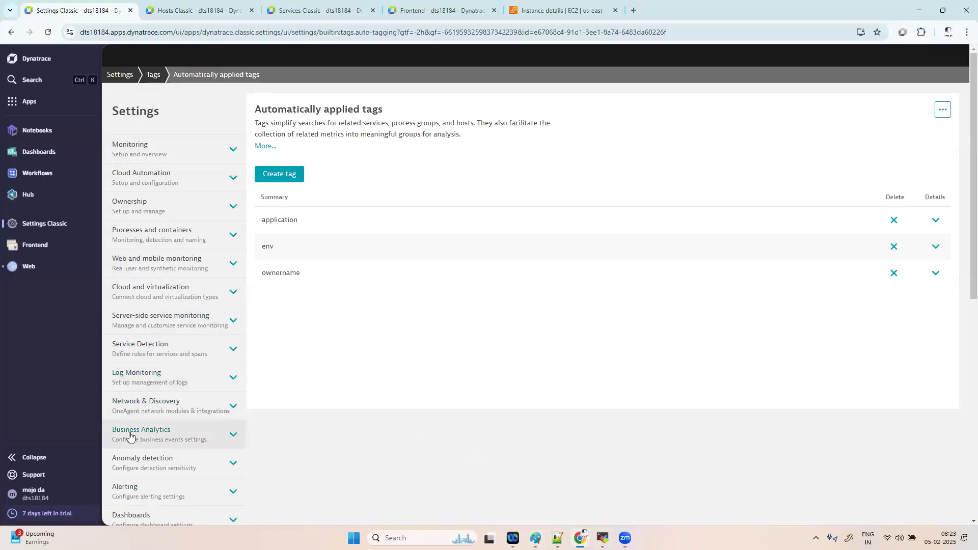
pyautogui.scroll(-2, 131, 433)
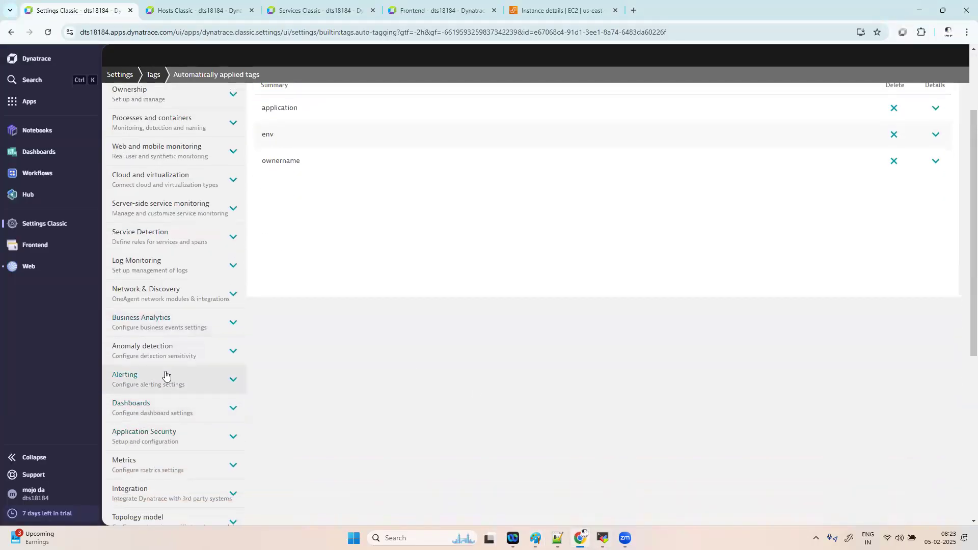
pyautogui.click(165, 375)
pyautogui.click(158, 407)
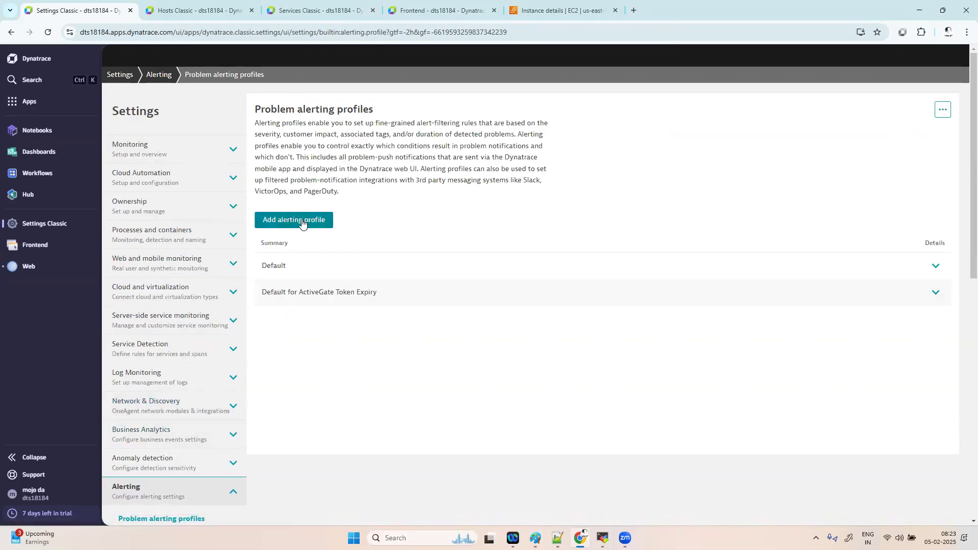
pyautogui.click(302, 222)
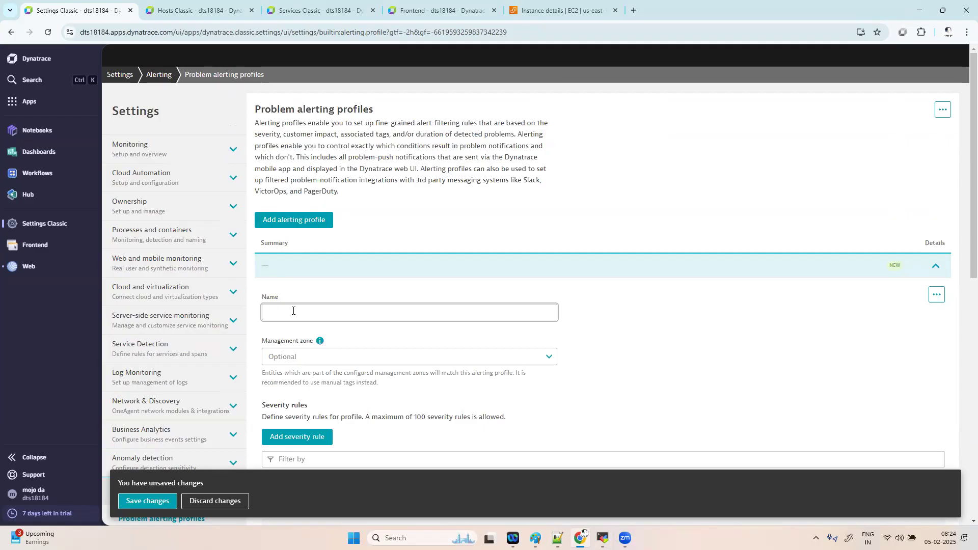
# - Name the profile 'otelapp' and set its management zone to otelapp
pyautogui.write('oteldemo')
pyautogui.click(305, 351)
pyautogui.click(299, 374)
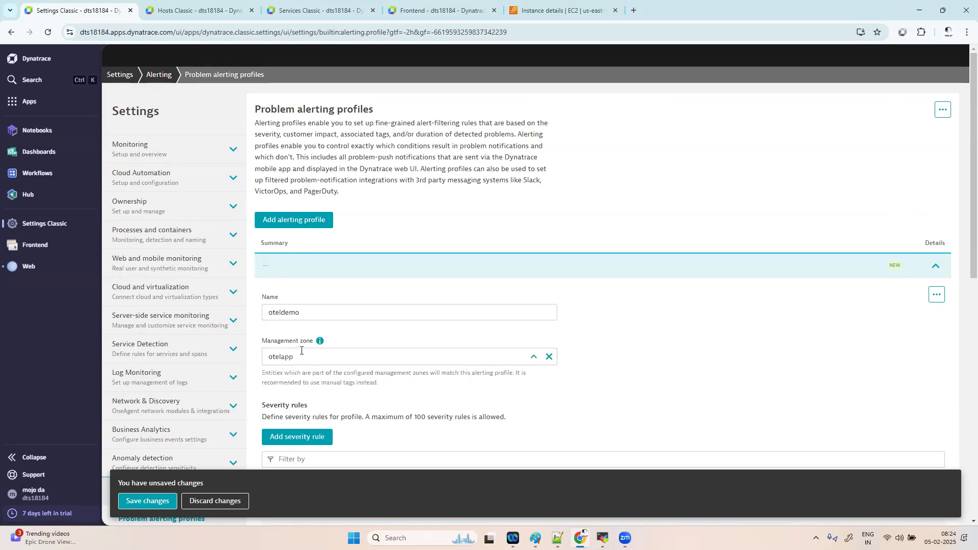
pyautogui.click(306, 310)
pyautogui.press('BackSpace')
pyautogui.press('BackSpace')
pyautogui.press('BackSpace')
pyautogui.press('BackSpace')
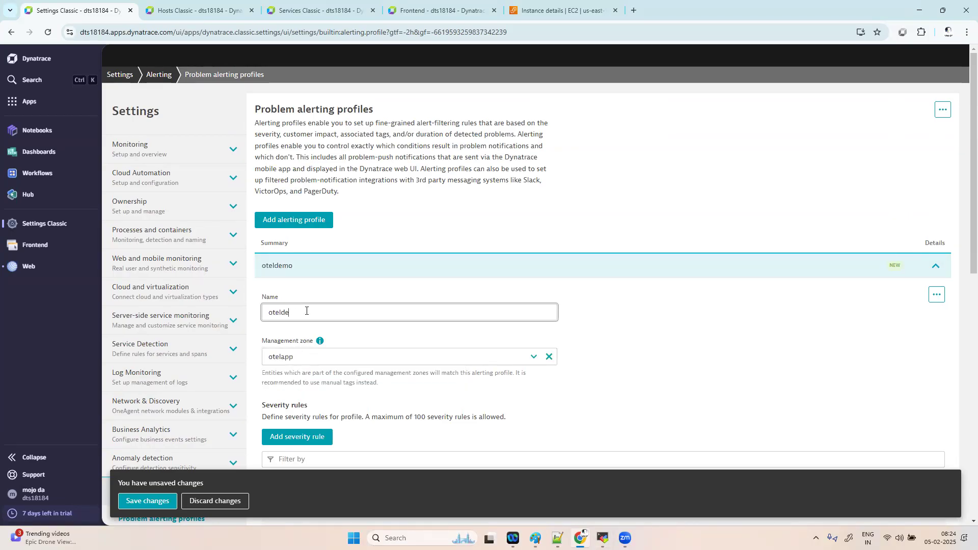
pyautogui.write('app')
pyautogui.click(701, 386)
# - Scroll through the default severity rules and switch back to the Paint notes
pyautogui.scroll(-3, 701, 386)
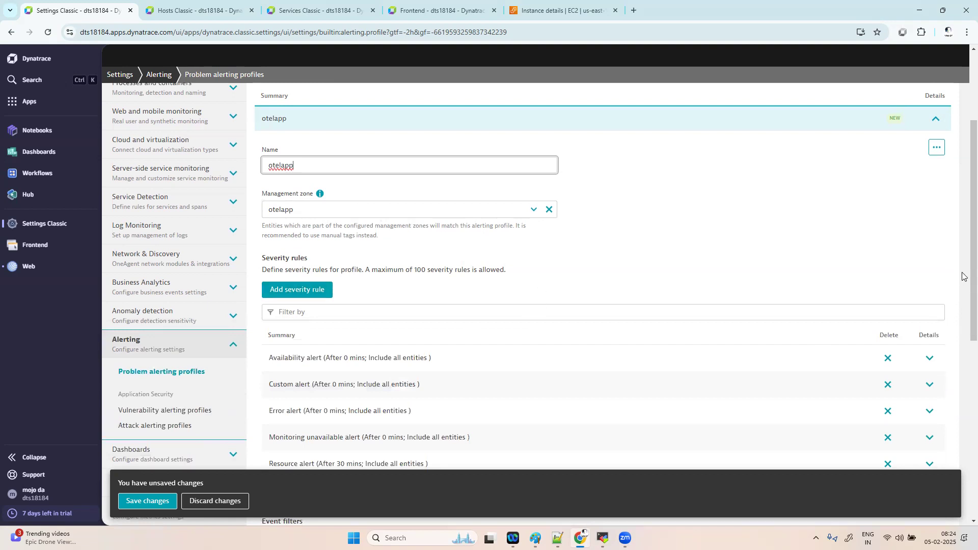
pyautogui.moveTo(962, 264); pyautogui.dragTo(963, 334)
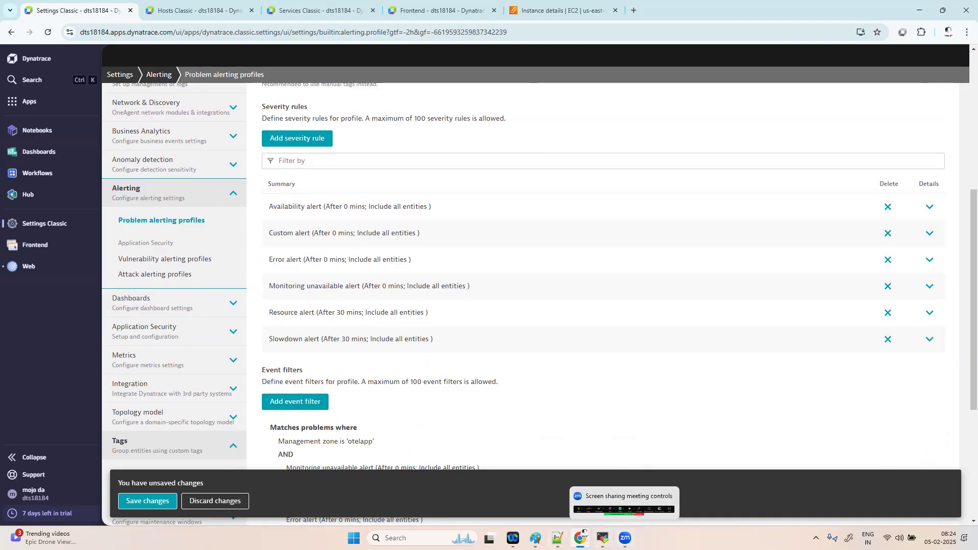
pyautogui.click(535, 538)
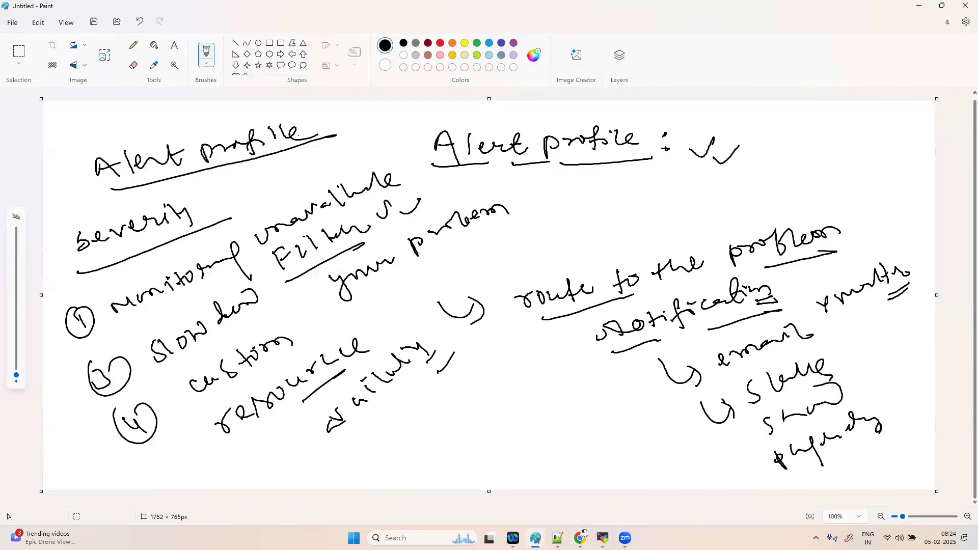
# - Write 'error' with a dot and slashes under availability, then return to Dynatrace
pyautogui.moveTo(379, 441)
pyautogui.mouseDown()
pyautogui.moveTo(423, 400)
pyautogui.moveTo(442, 408)
pyautogui.moveTo(444, 421)
pyautogui.mouseUp()
pyautogui.click(428, 421)
pyautogui.moveTo(470, 403); pyautogui.dragTo(442, 438)
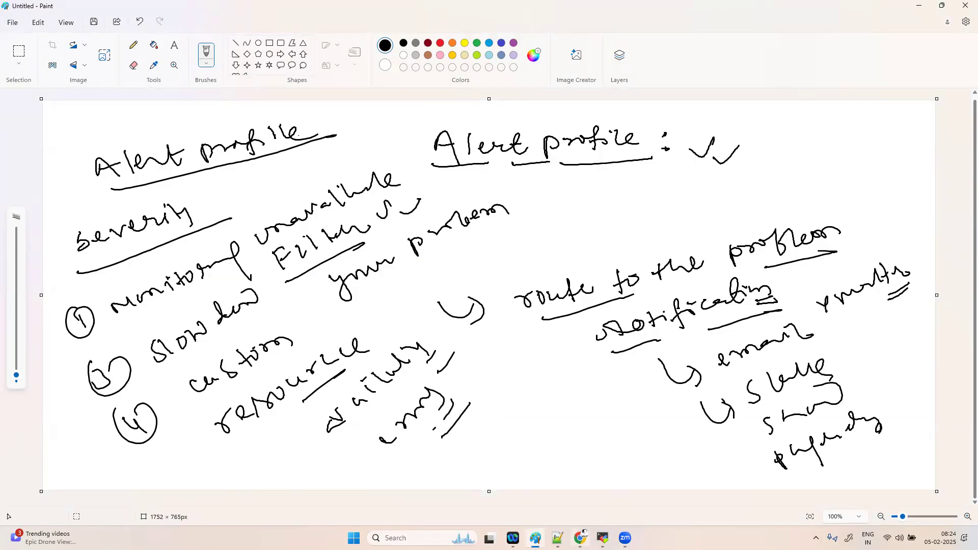
pyautogui.moveTo(580, 538)
pyautogui.click(579, 488)
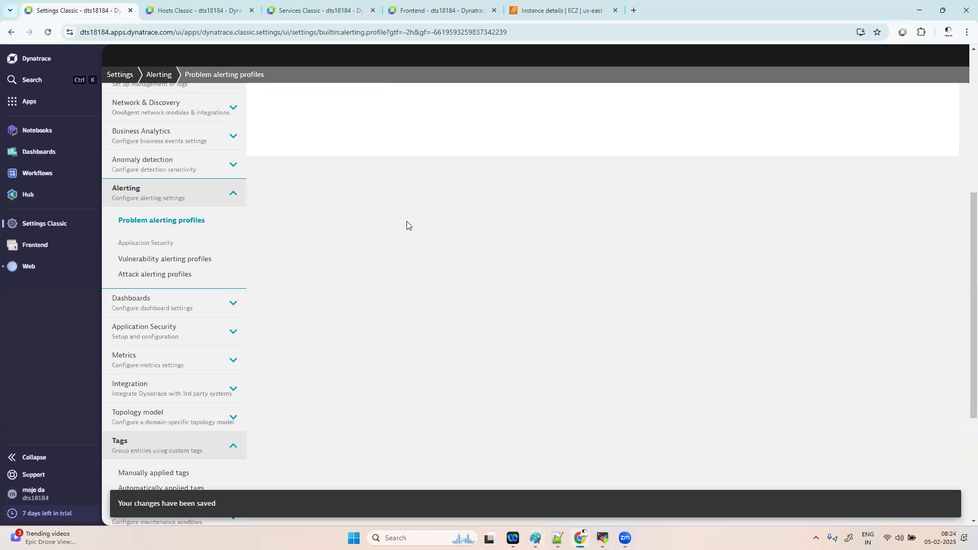
# - Expand the saved otelapp alerting profile and scroll down to its six severity rules
pyautogui.scroll(6, 408, 225)
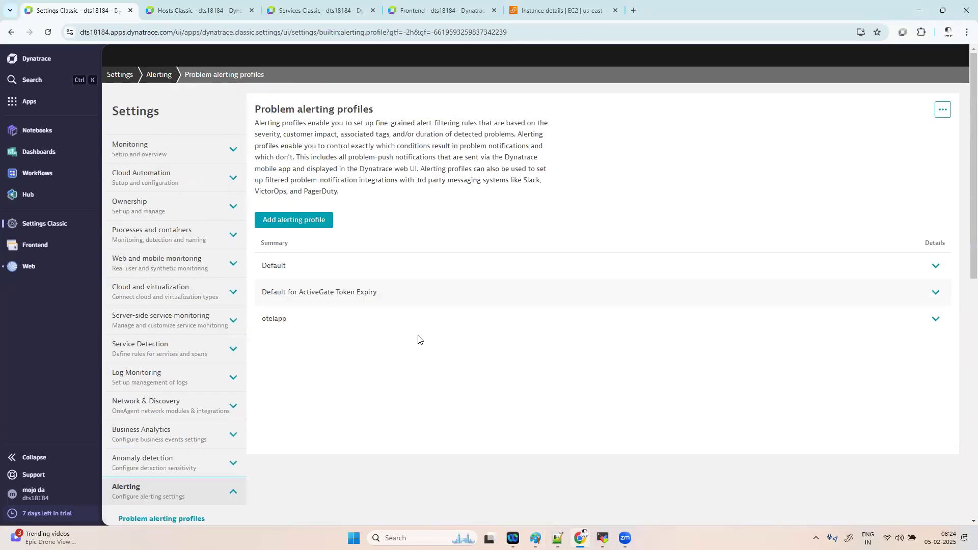
pyautogui.click(935, 319)
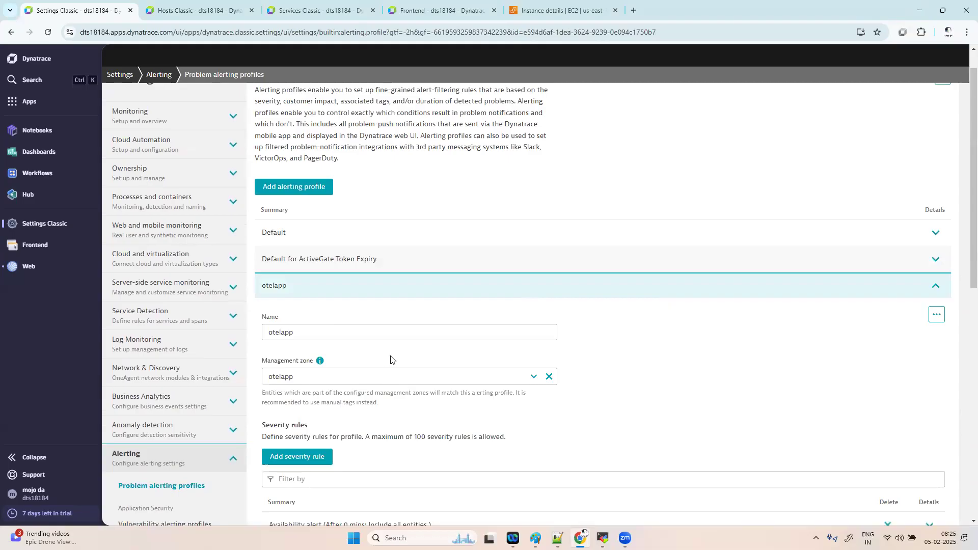
pyautogui.scroll(-3, 359, 261)
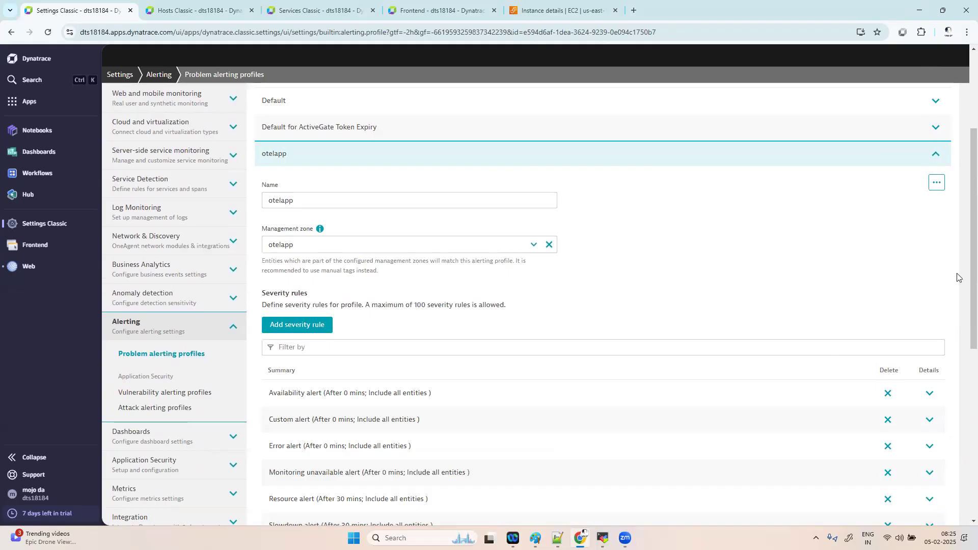
pyautogui.scroll(-5, 561, 254)
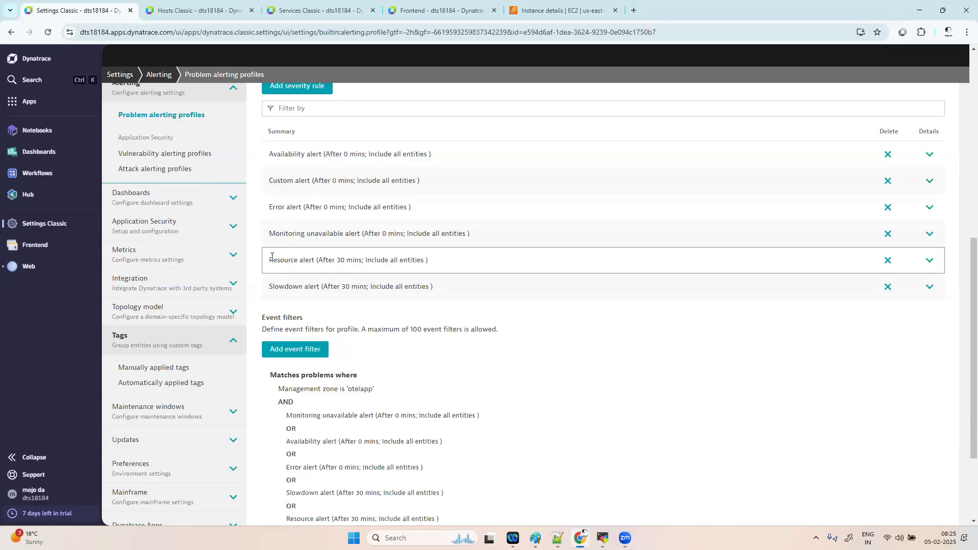
# - Delete the Slowdown, Monitoring unavailable, Error, Custom and Availability rules, keeping Resource, and save
pyautogui.moveTo(271, 258); pyautogui.dragTo(430, 271)
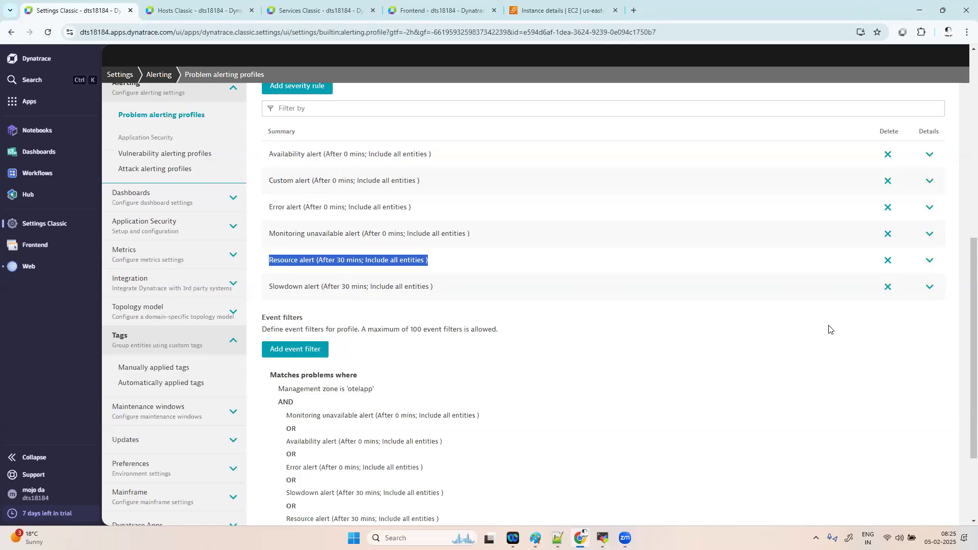
pyautogui.click(887, 287)
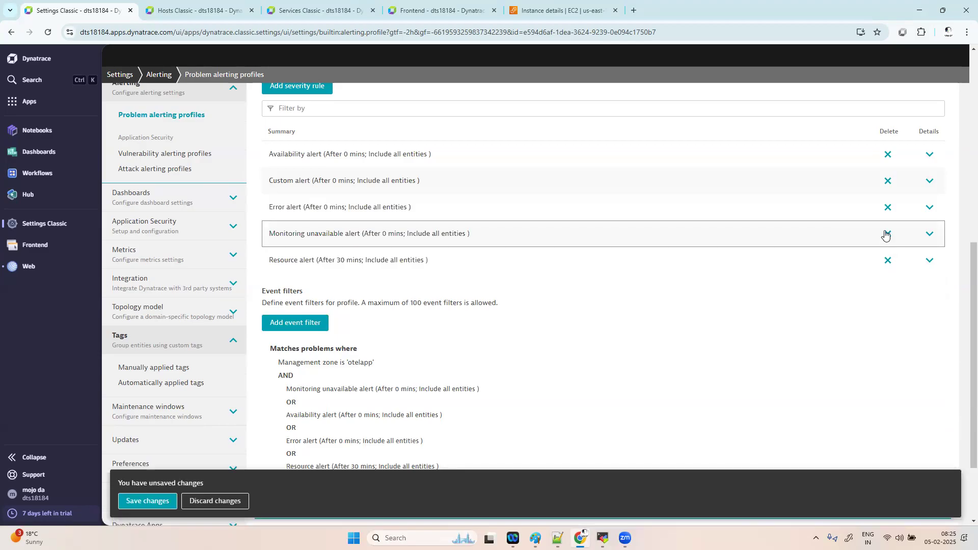
pyautogui.click(888, 211)
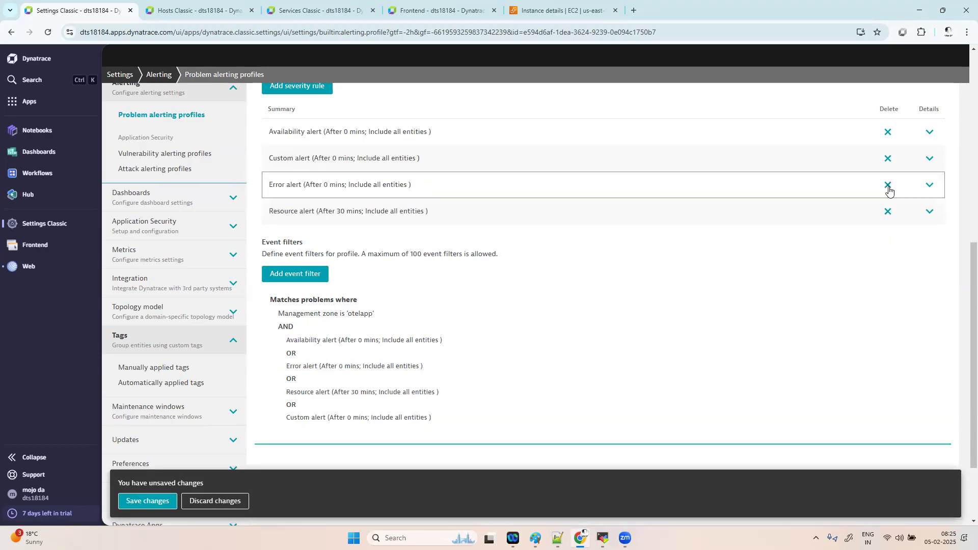
pyautogui.click(888, 185)
pyautogui.click(888, 158)
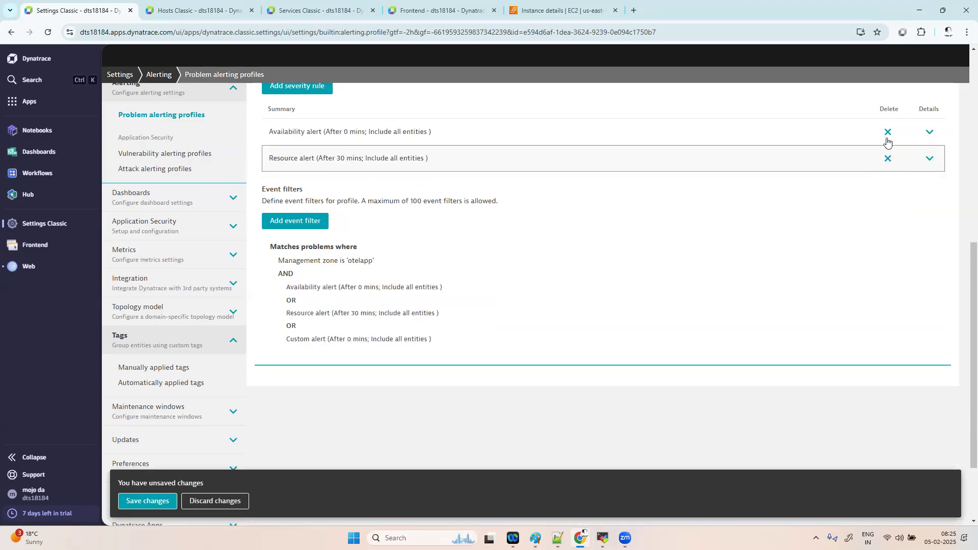
pyautogui.click(887, 132)
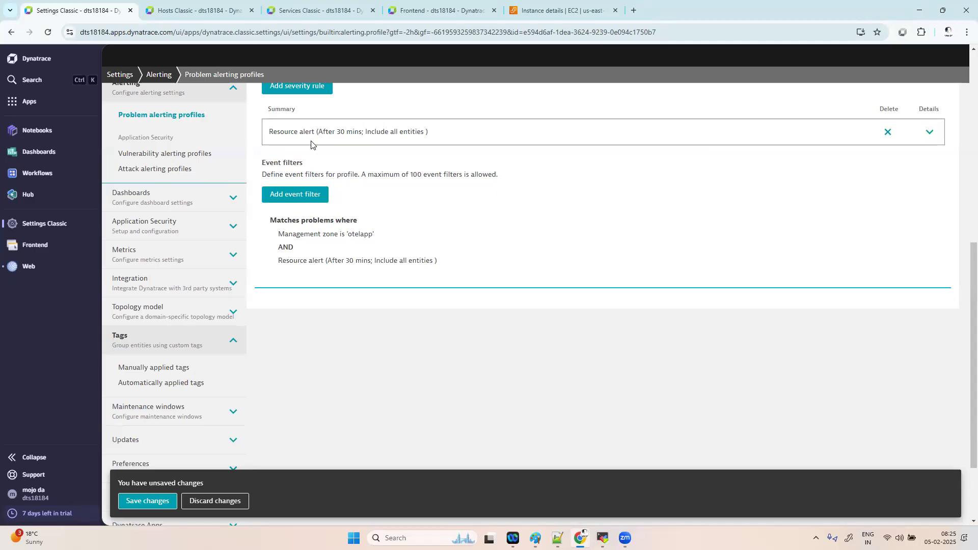
pyautogui.click(144, 503)
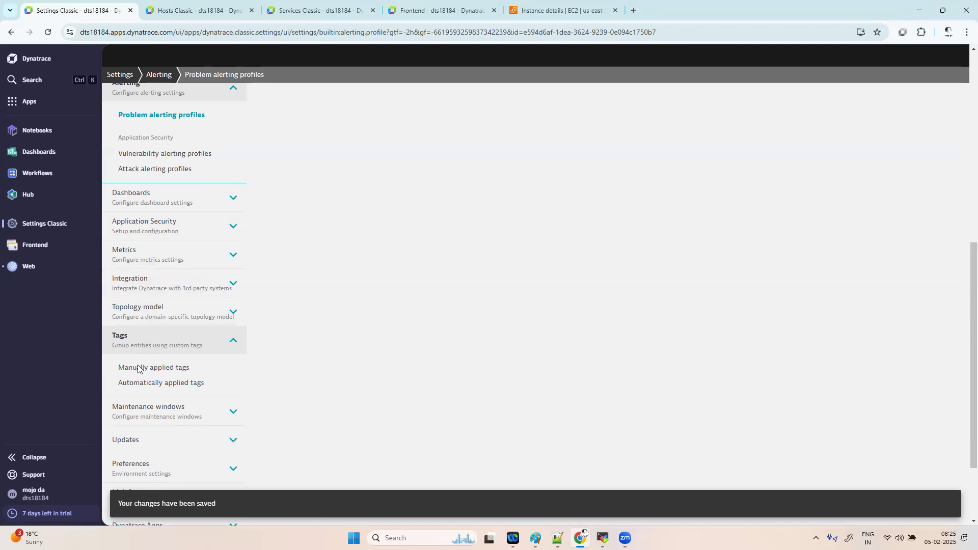
pyautogui.scroll(-2, 182, 396)
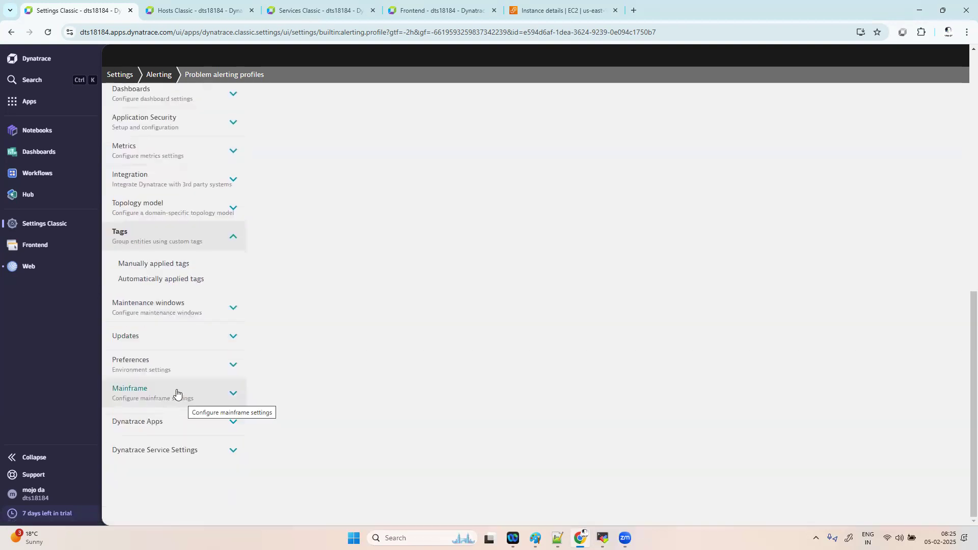
# - Create an Email problem notification with display name 'dynatrace alert'
pyautogui.click(153, 179)
pyautogui.click(153, 208)
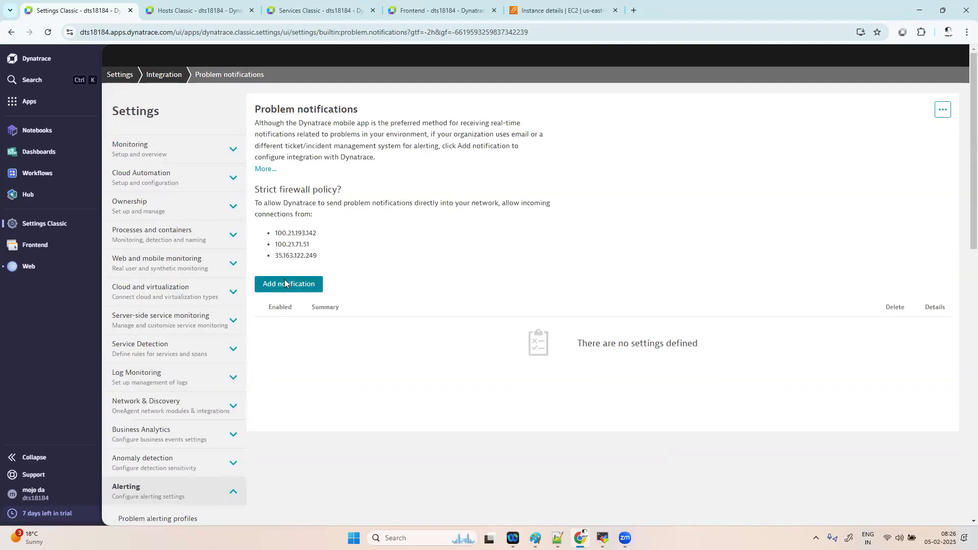
pyautogui.click(289, 286)
pyautogui.click(322, 326)
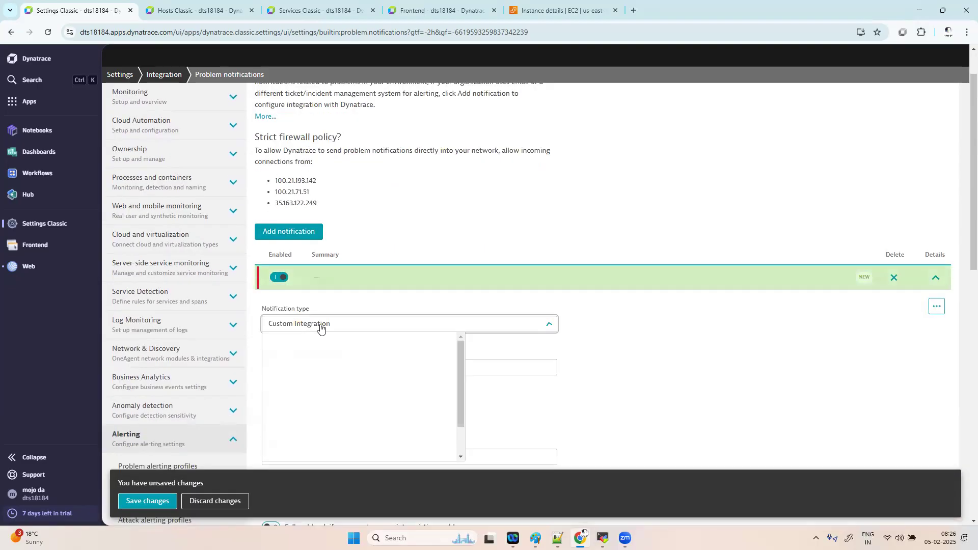
pyautogui.click(321, 370)
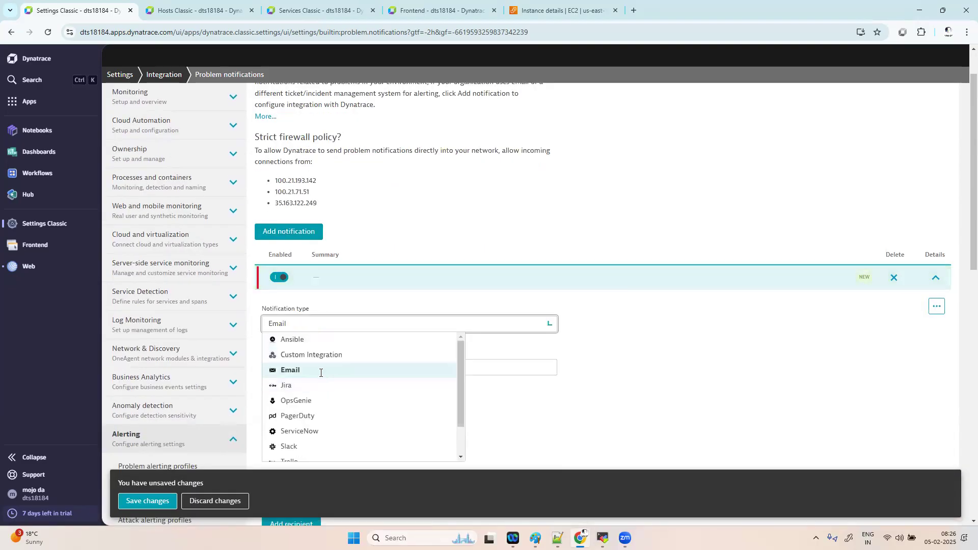
pyautogui.click(319, 369)
pyautogui.write('dyn')
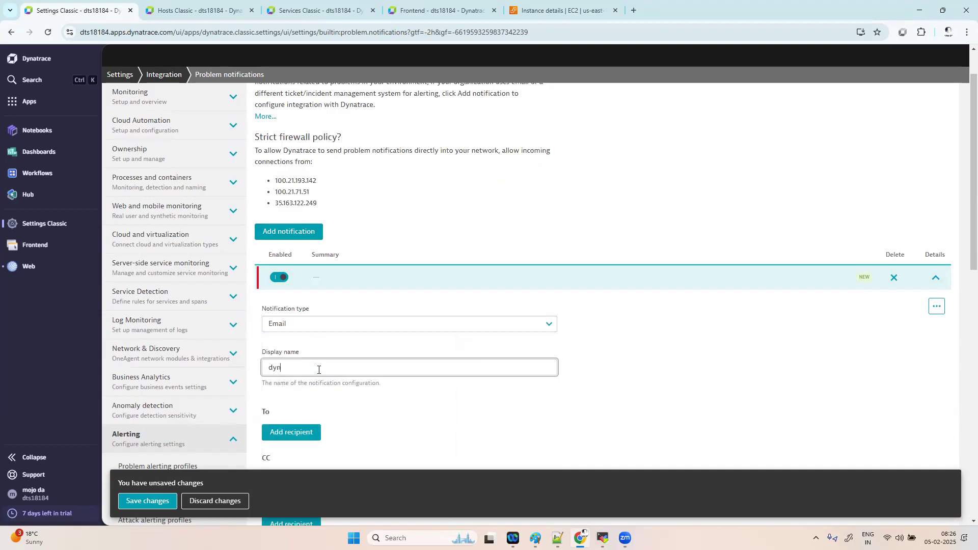
pyautogui.write('atrace  alert')
# - Add a To recipient with the alert e-mail address
pyautogui.scroll(-2, 404, 360)
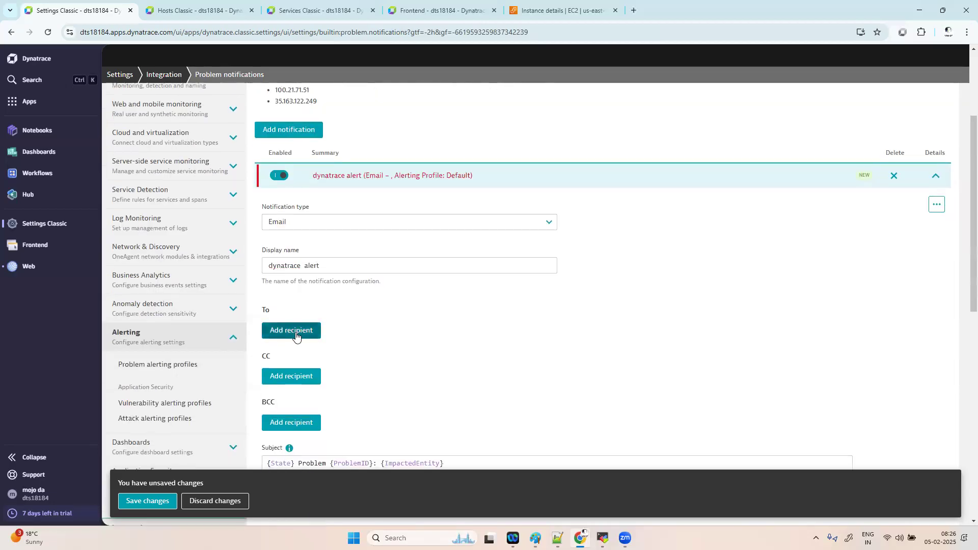
pyautogui.click(291, 330)
pyautogui.scroll(-2, 339, 346)
pyautogui.click(349, 277)
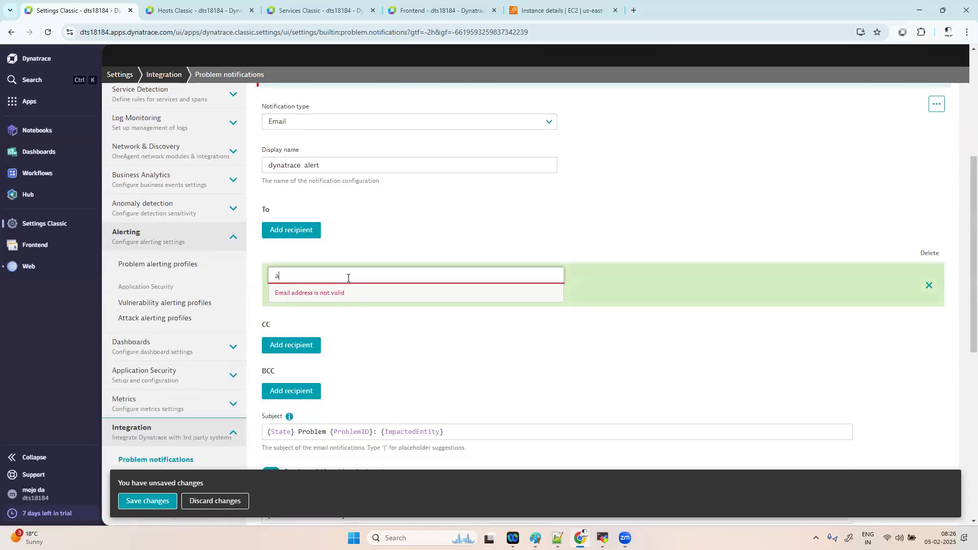
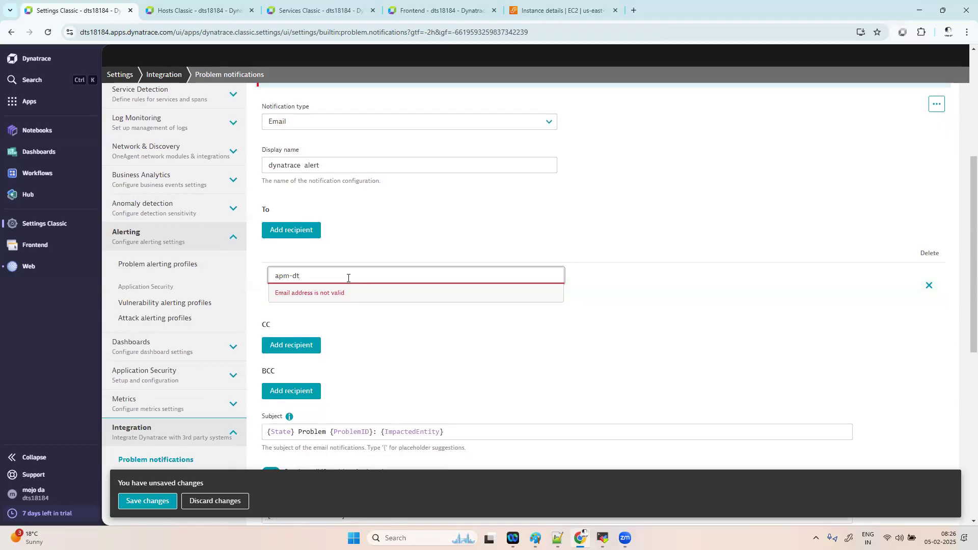
pyautogui.click(369, 314)
# - Assign the otelapp alerting profile, send a test notification, and save
pyautogui.scroll(-3, 423, 351)
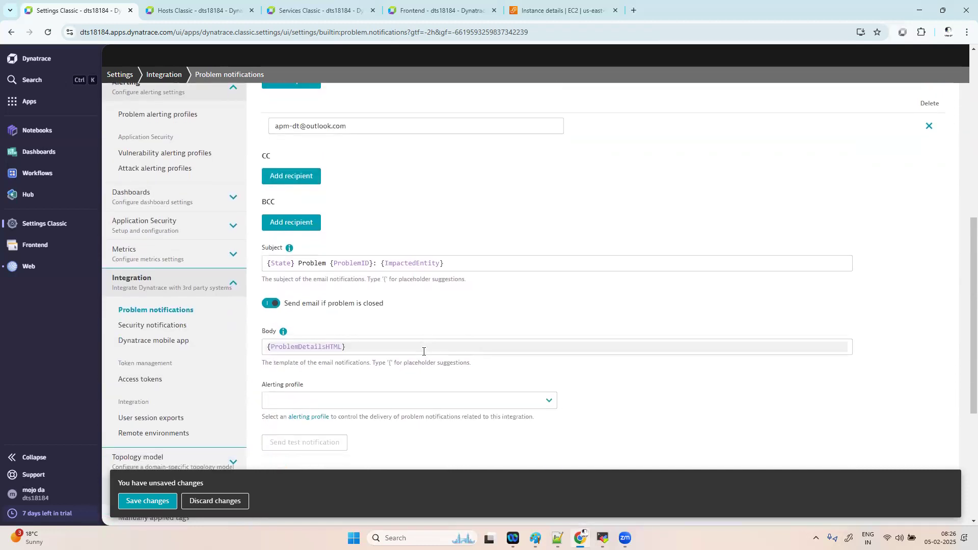
pyautogui.scroll(-2, 423, 352)
pyautogui.click(387, 329)
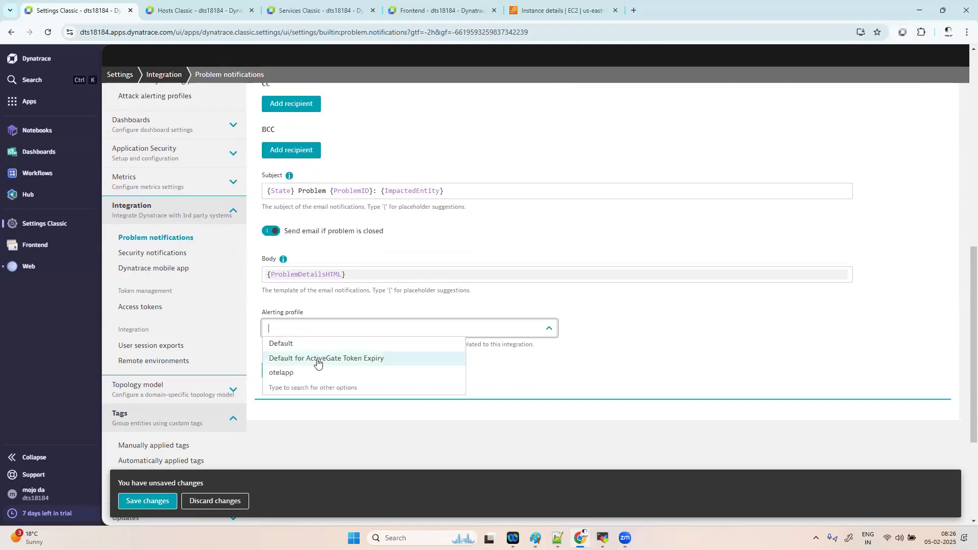
pyautogui.click(306, 372)
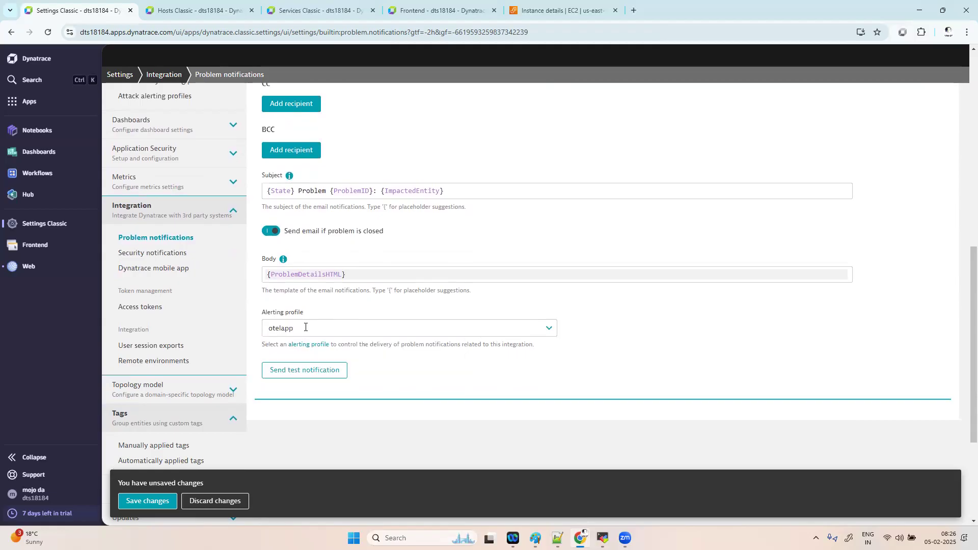
pyautogui.click(308, 371)
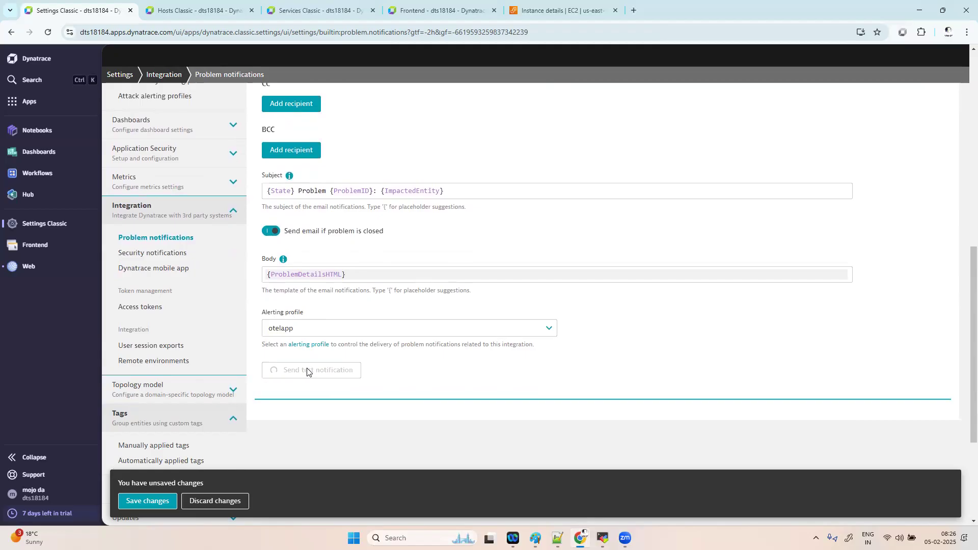
pyautogui.click(150, 506)
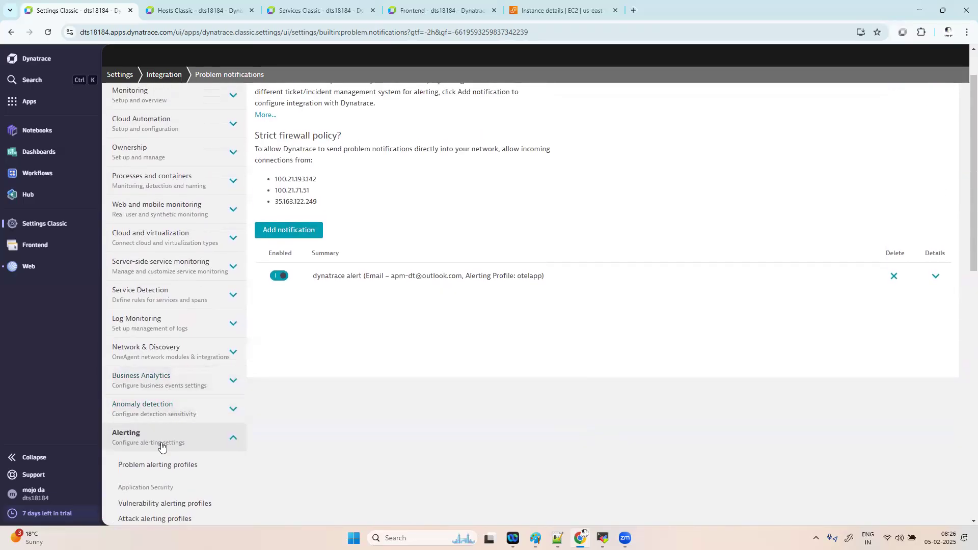
pyautogui.click(162, 464)
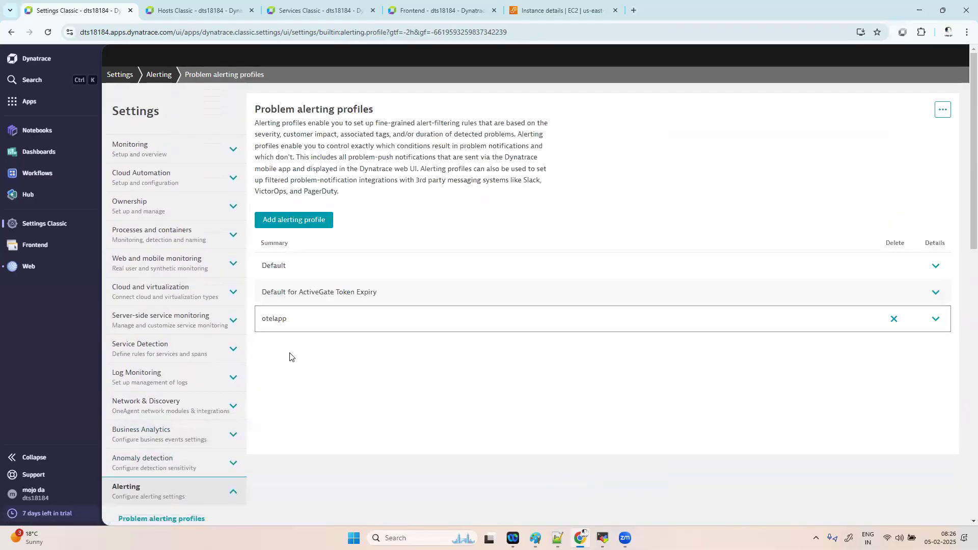
# - Add a Slowdown severity rule including all entities to otelapp and save
pyautogui.click(934, 319)
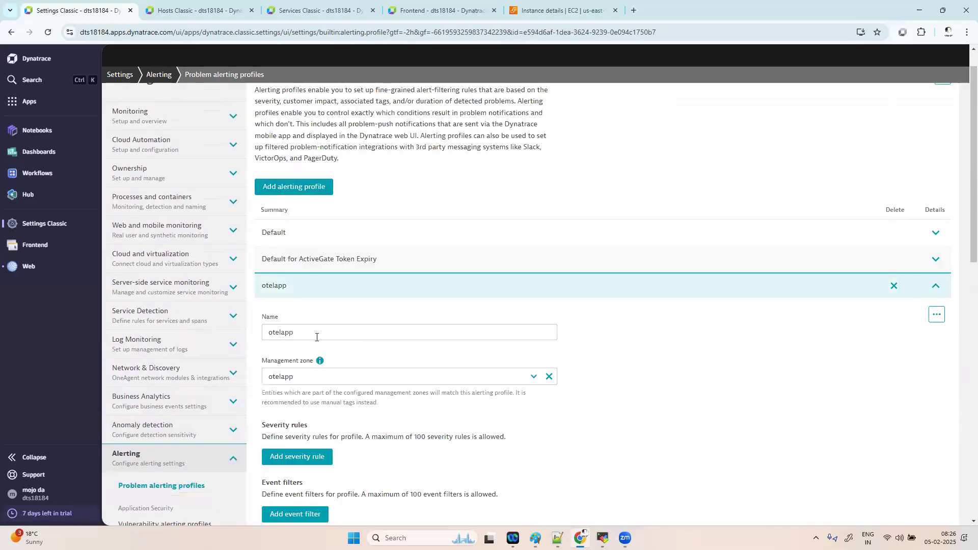
pyautogui.scroll(-3, 438, 378)
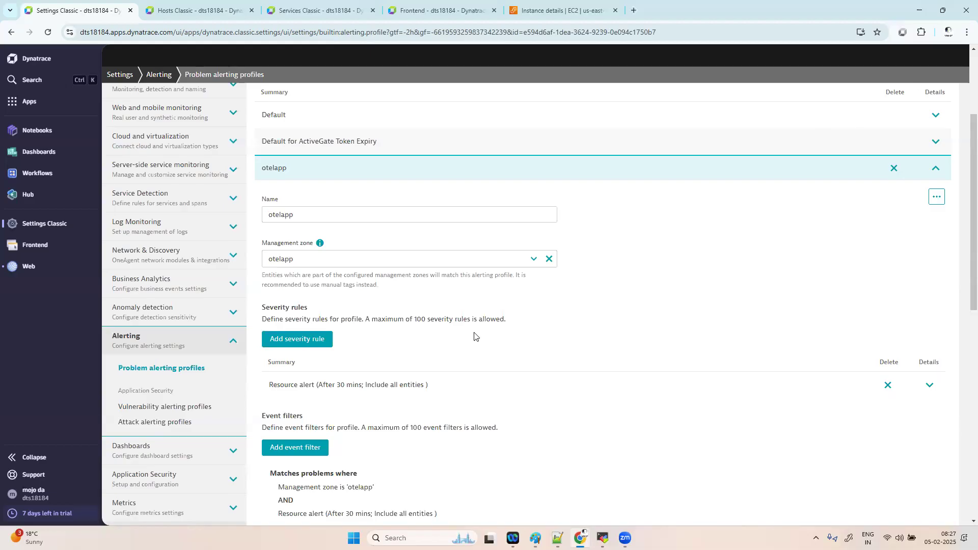
pyautogui.click(311, 340)
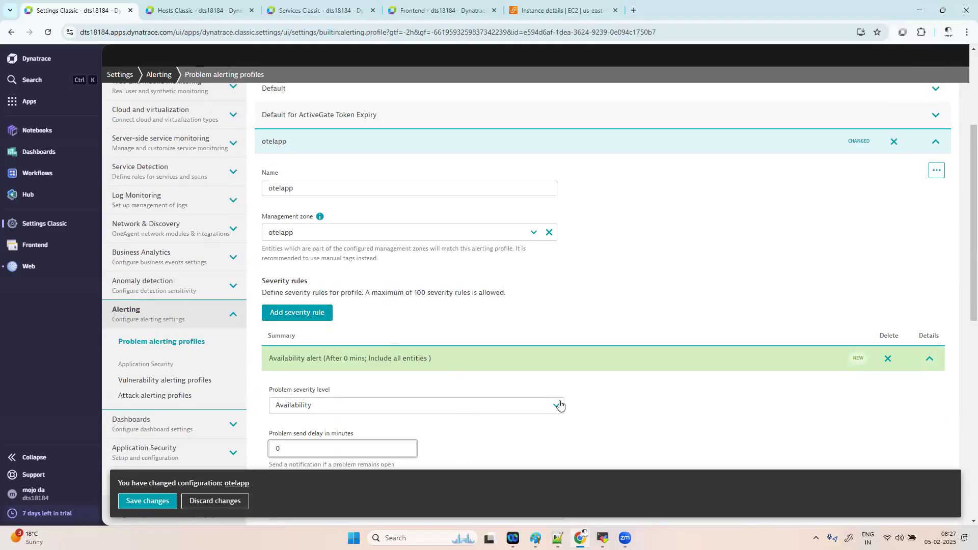
pyautogui.scroll(-3, 465, 388)
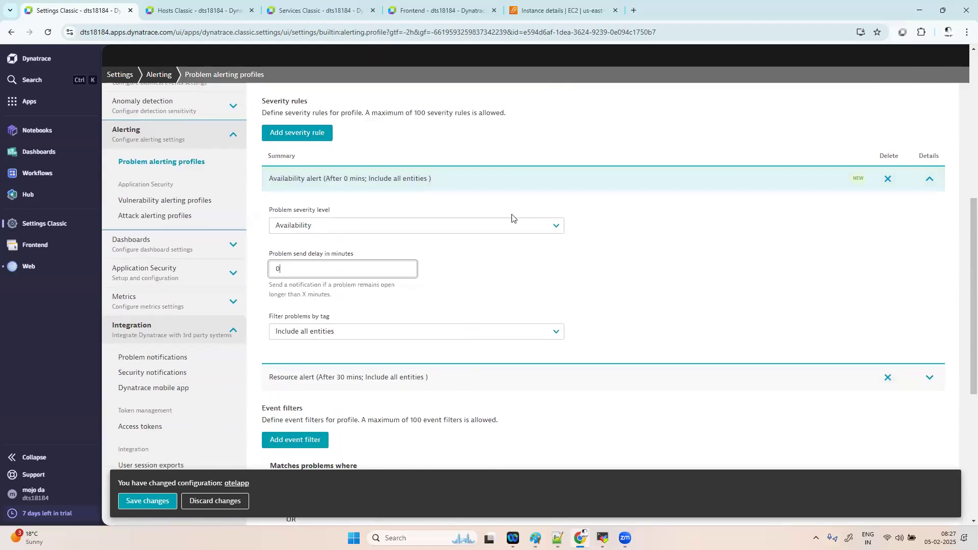
pyautogui.click(540, 231)
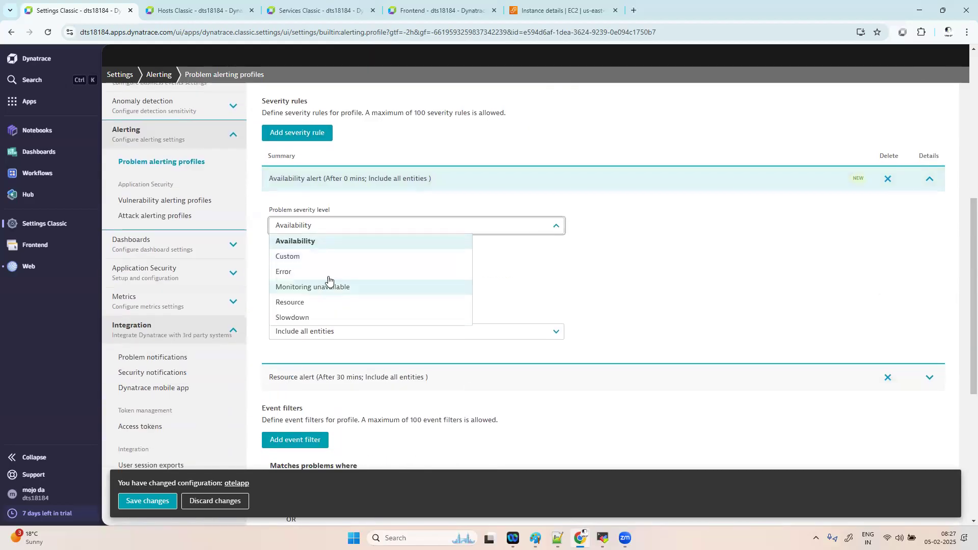
pyautogui.click(321, 317)
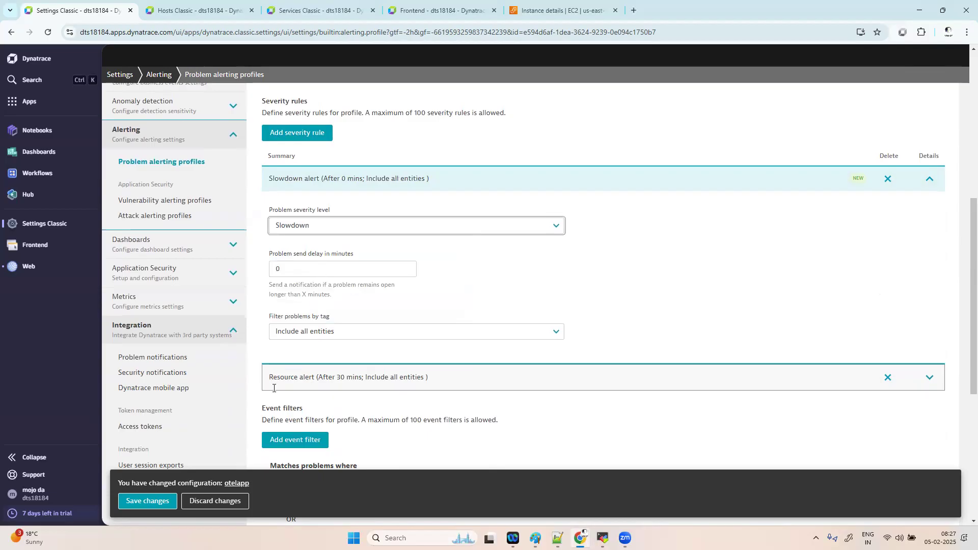
pyautogui.click(374, 336)
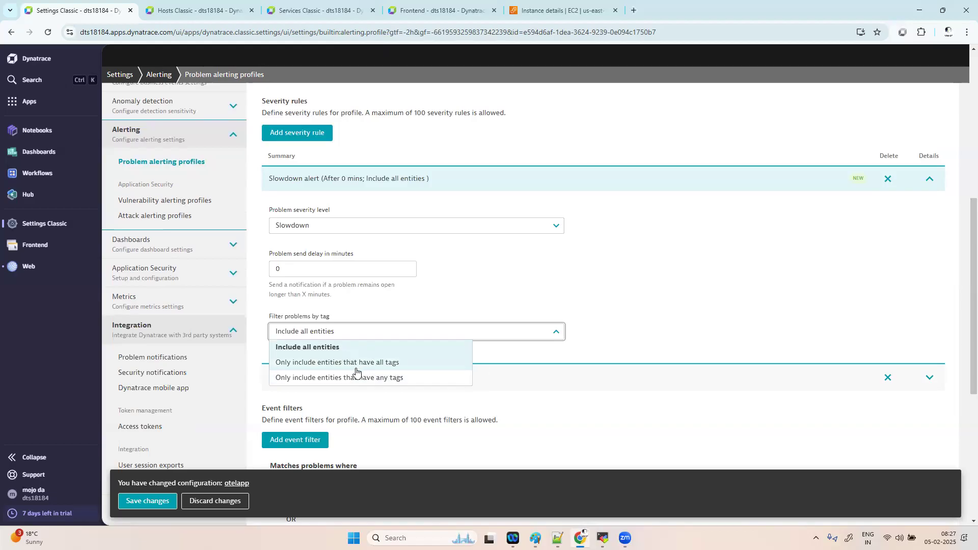
pyautogui.click(340, 350)
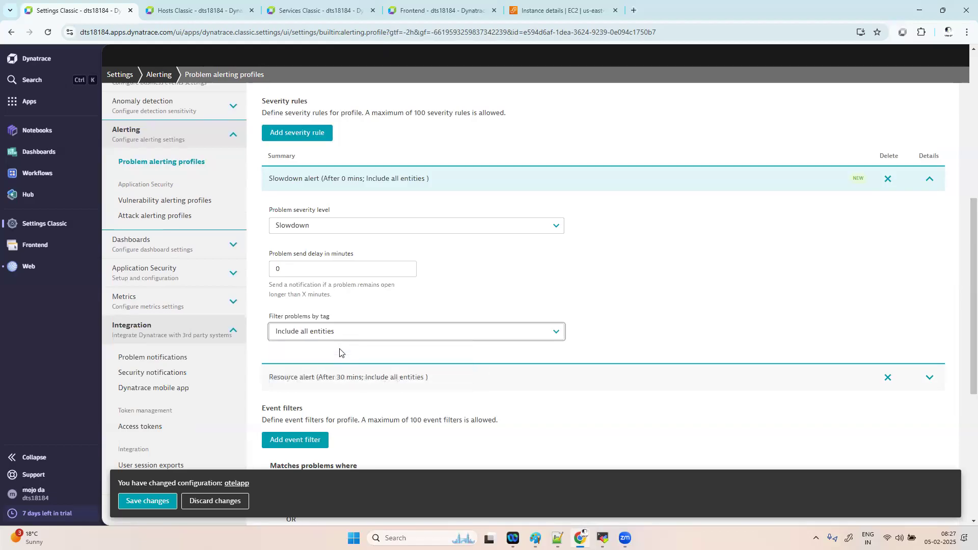
pyautogui.scroll(3, 389, 179)
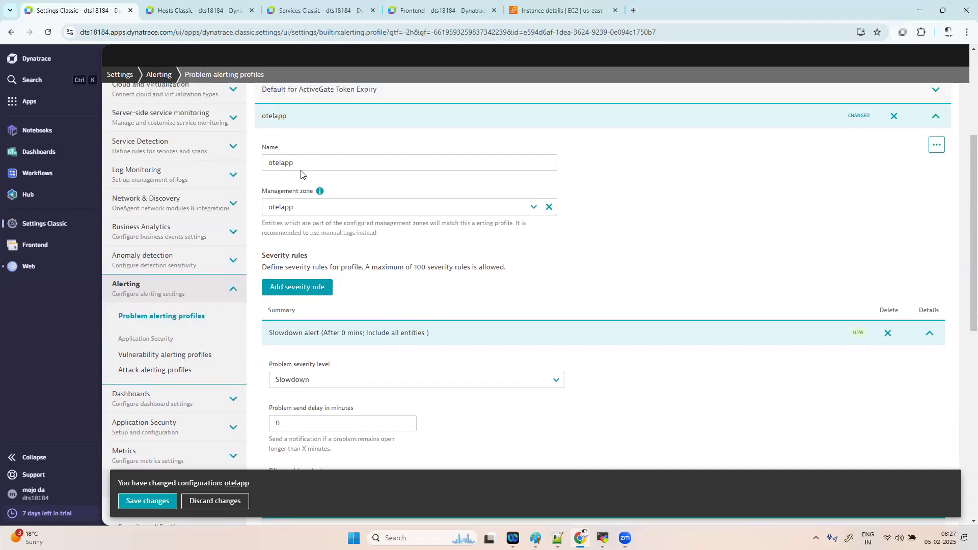
pyautogui.click(147, 502)
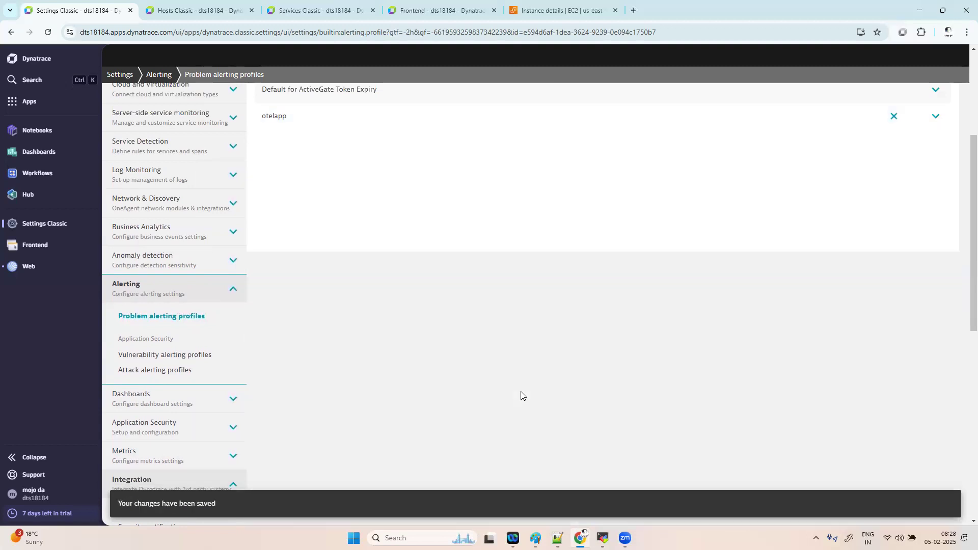
# - Add and save Availability and Custom severity rules on the otelapp profile
pyautogui.click(936, 116)
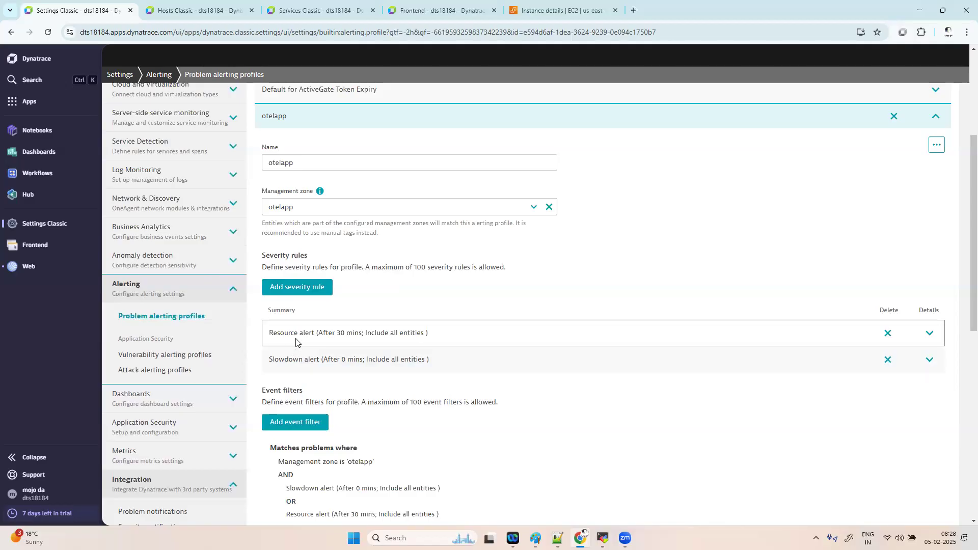
pyautogui.click(318, 288)
pyautogui.scroll(-1, 390, 320)
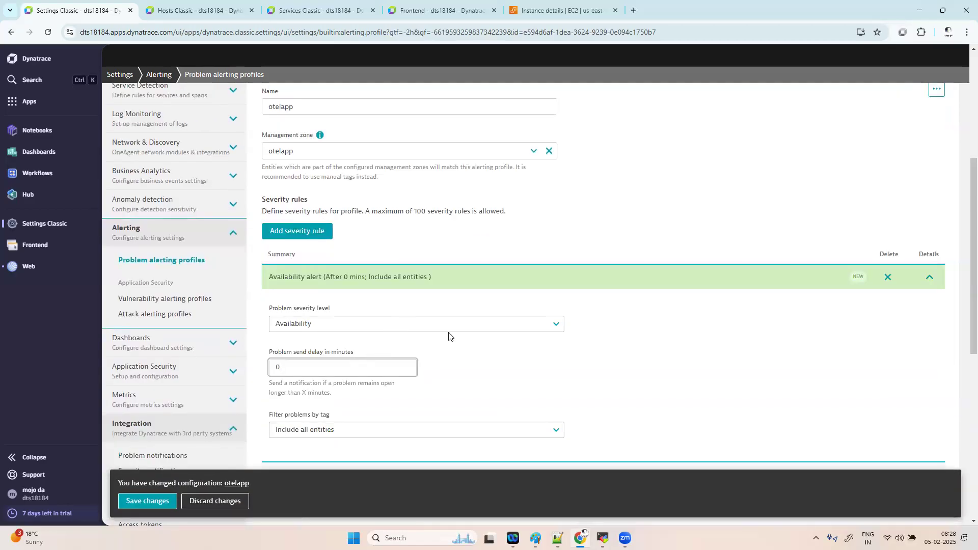
pyautogui.click(493, 326)
pyautogui.click(340, 341)
pyautogui.click(147, 501)
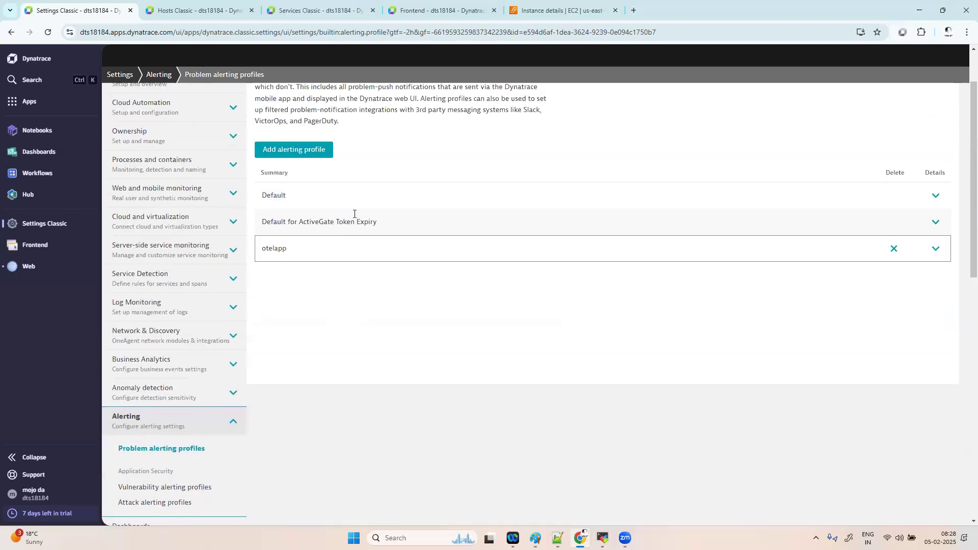
pyautogui.click(937, 250)
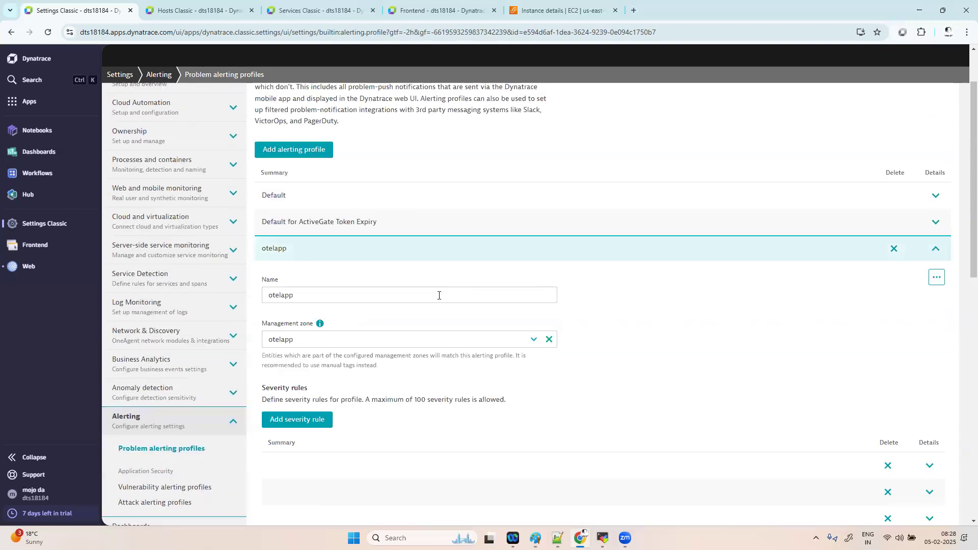
pyautogui.scroll(-2, 382, 292)
pyautogui.click(313, 304)
pyautogui.scroll(-1, 412, 319)
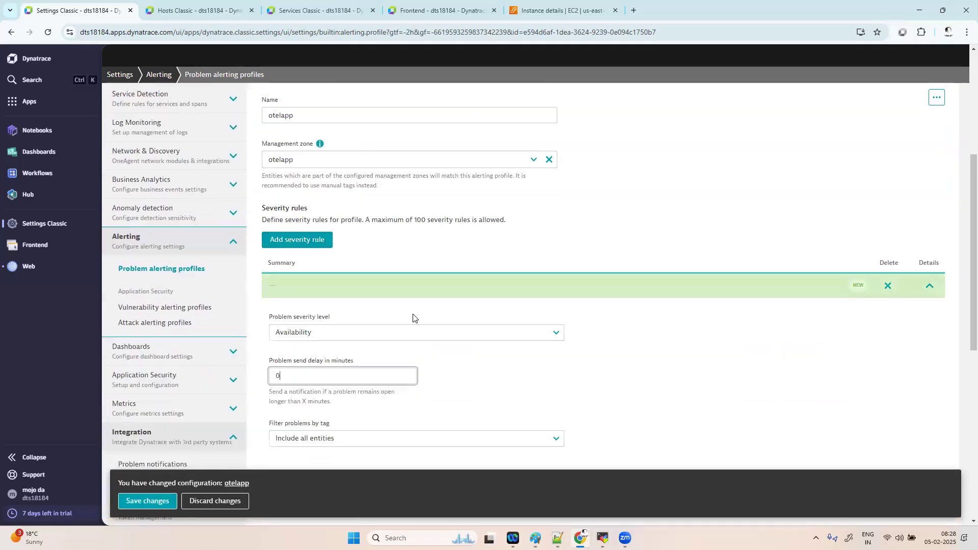
pyautogui.click(364, 336)
pyautogui.click(316, 364)
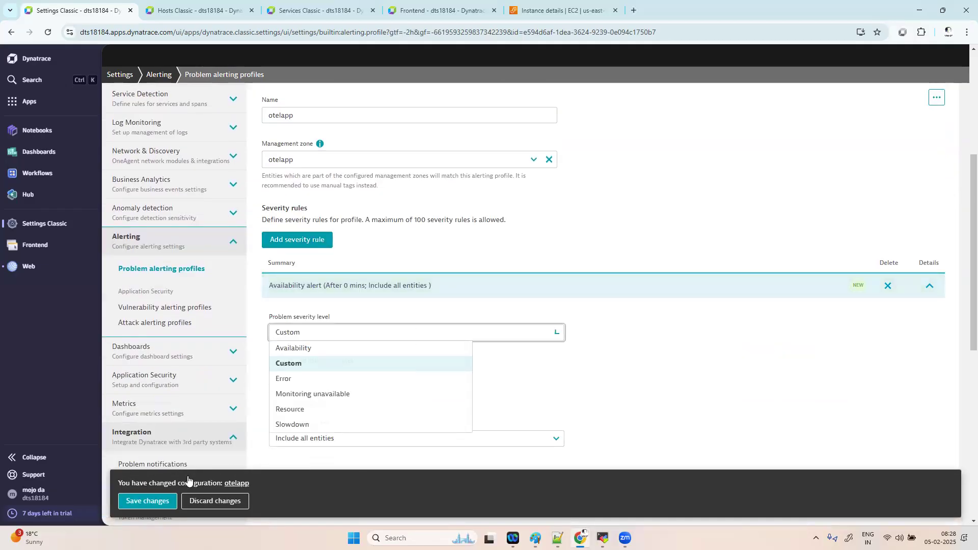
pyautogui.click(146, 501)
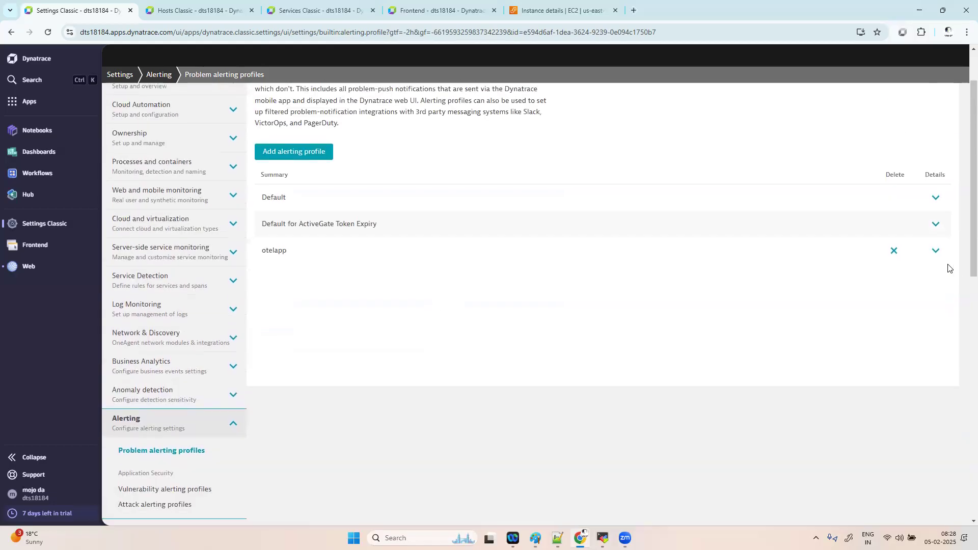
# - Add and save Error and Monitoring unavailable severity rules on otelapp
pyautogui.click(936, 250)
pyautogui.scroll(-2, 322, 318)
pyautogui.click(316, 340)
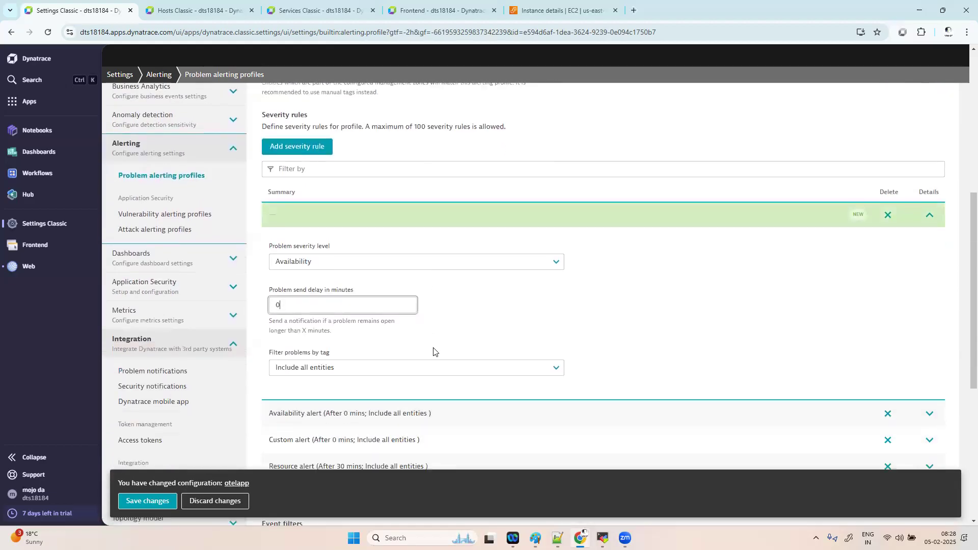
pyautogui.click(461, 254)
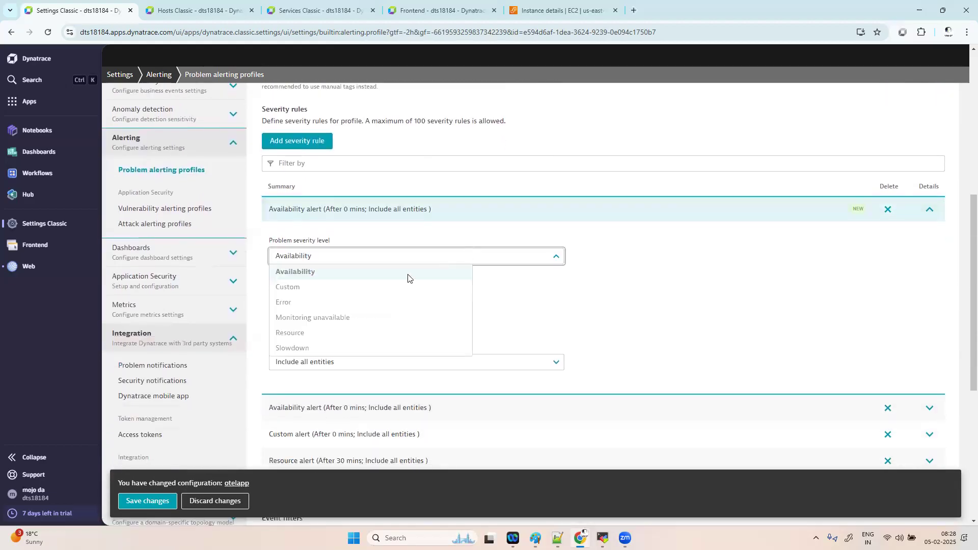
pyautogui.click(347, 302)
pyautogui.click(128, 500)
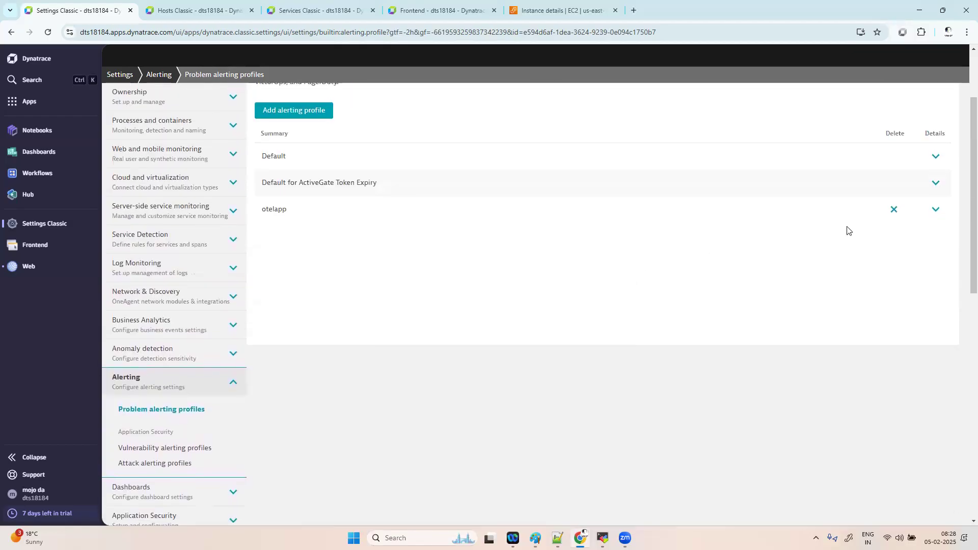
pyautogui.click(917, 219)
pyautogui.scroll(-3, 501, 316)
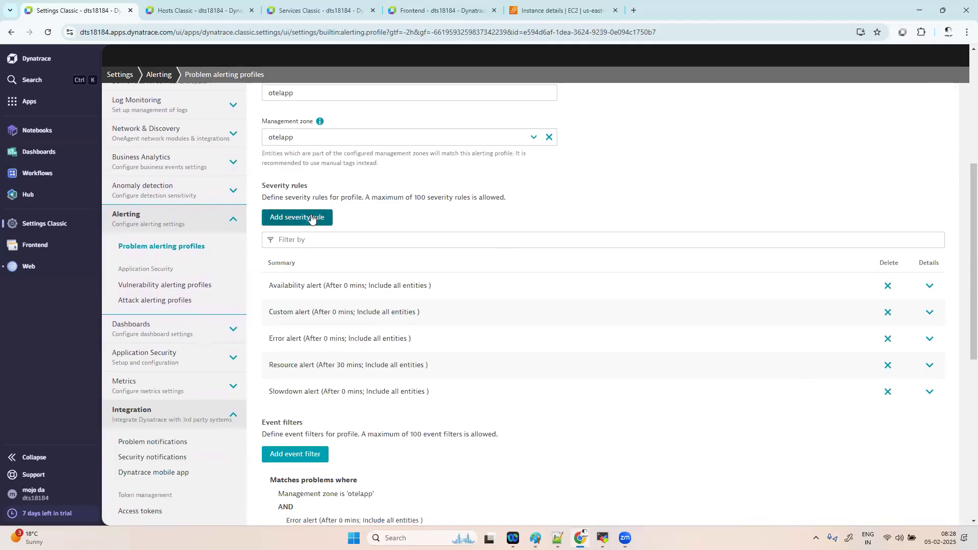
pyautogui.click(313, 220)
pyautogui.click(352, 326)
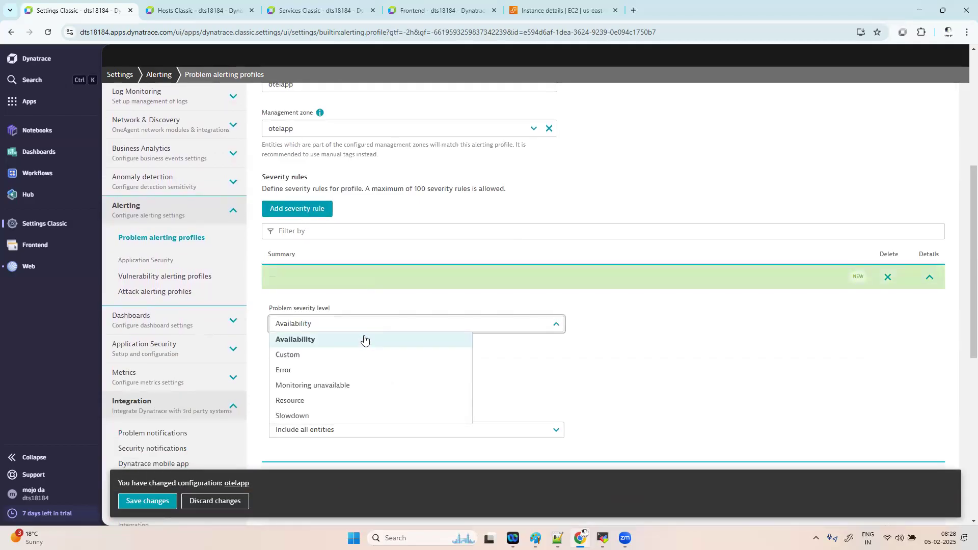
pyautogui.click(339, 386)
pyautogui.click(162, 502)
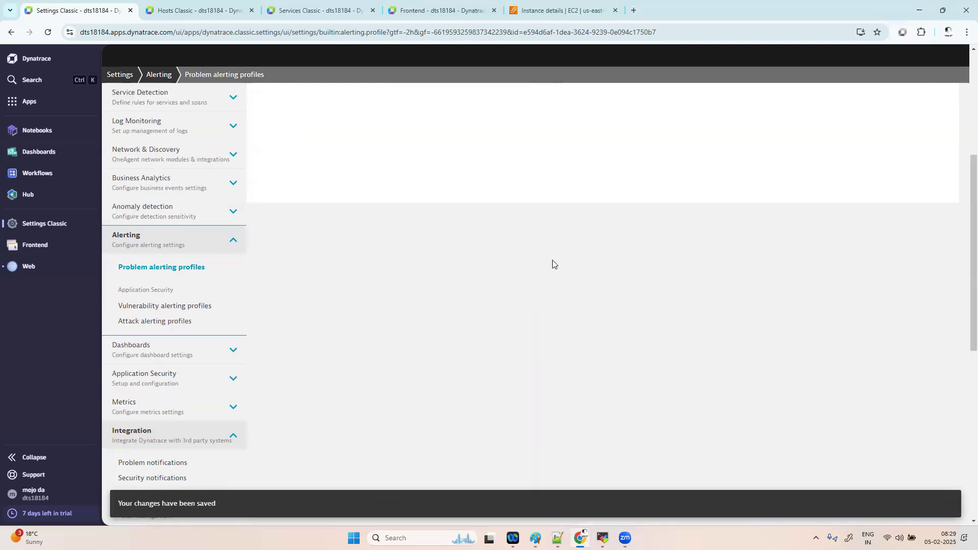
# - Expand the otelapp profile and show the Resource alert rule's settings
pyautogui.click(936, 242)
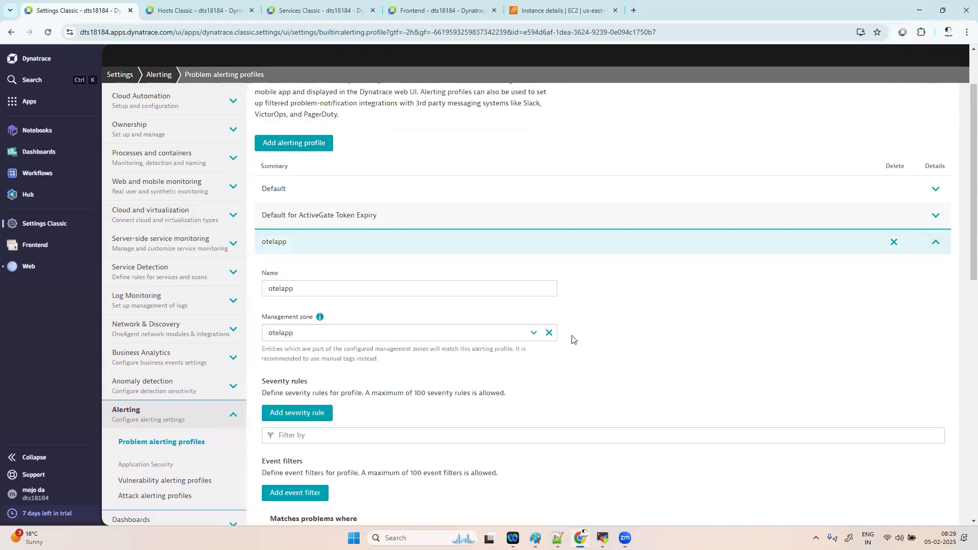
pyautogui.scroll(-2, 629, 317)
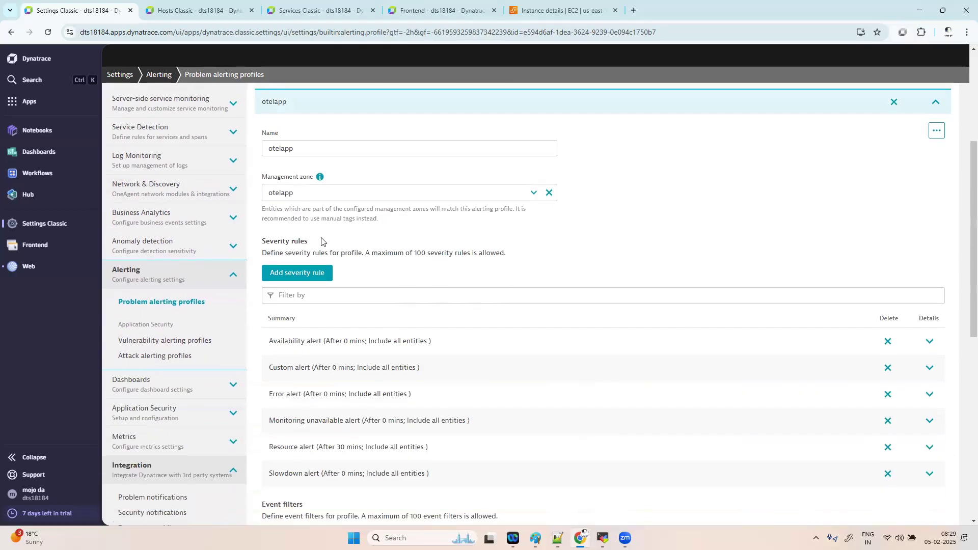
pyautogui.scroll(-2, 570, 317)
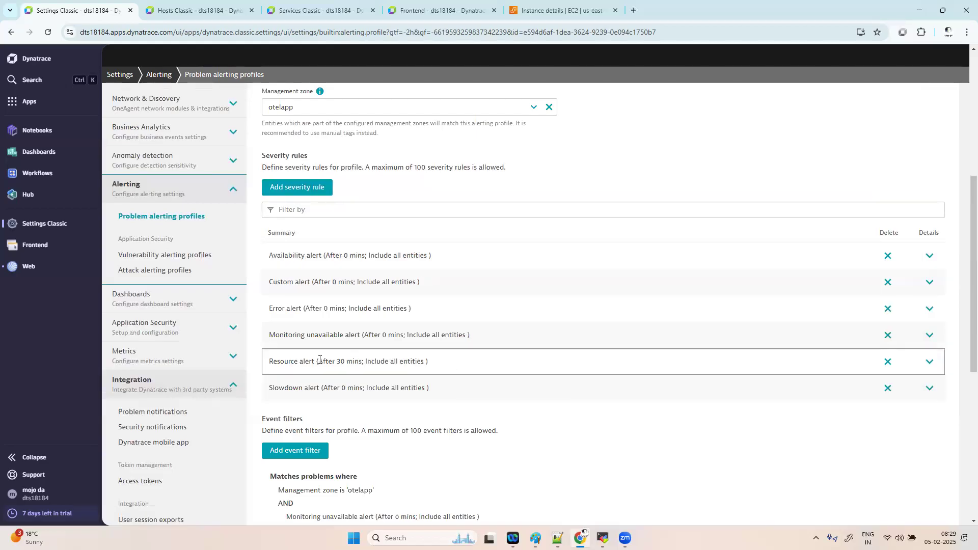
pyautogui.click(930, 362)
pyautogui.scroll(-1, 690, 268)
pyautogui.scroll(-2, 691, 269)
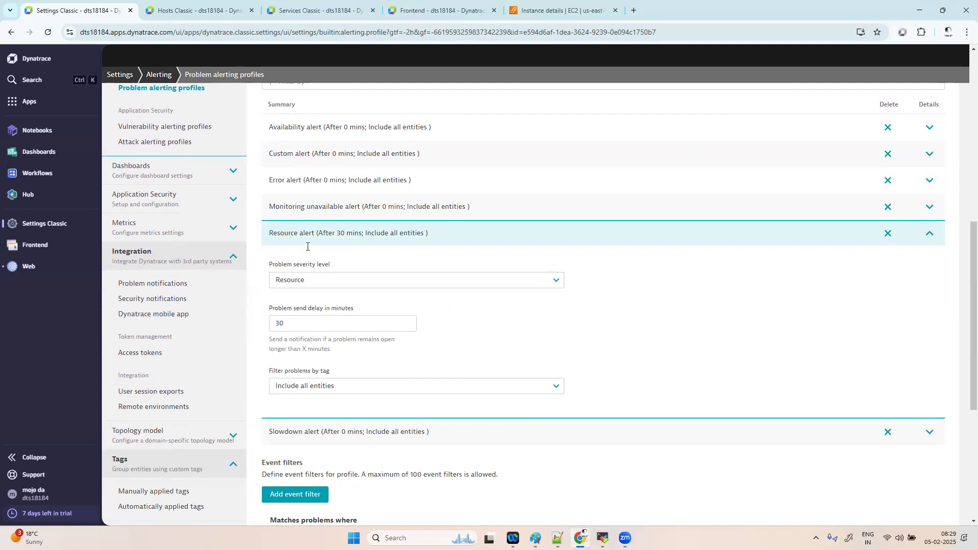
# - Open Problems and Problems Classic in separate tabs, then dismiss the Problems welcome tour
pyautogui.click(29, 101)
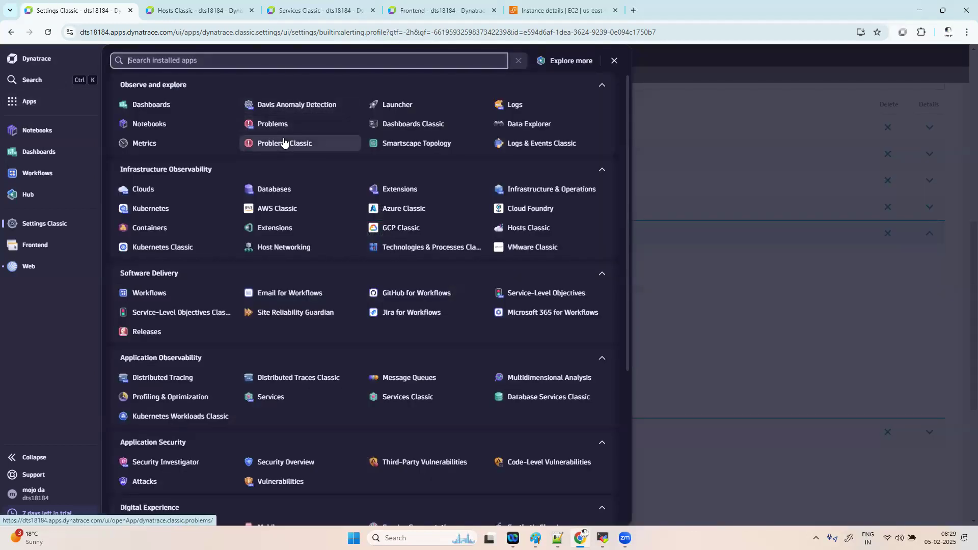
pyautogui.rightClick(285, 123)
pyautogui.click(303, 133)
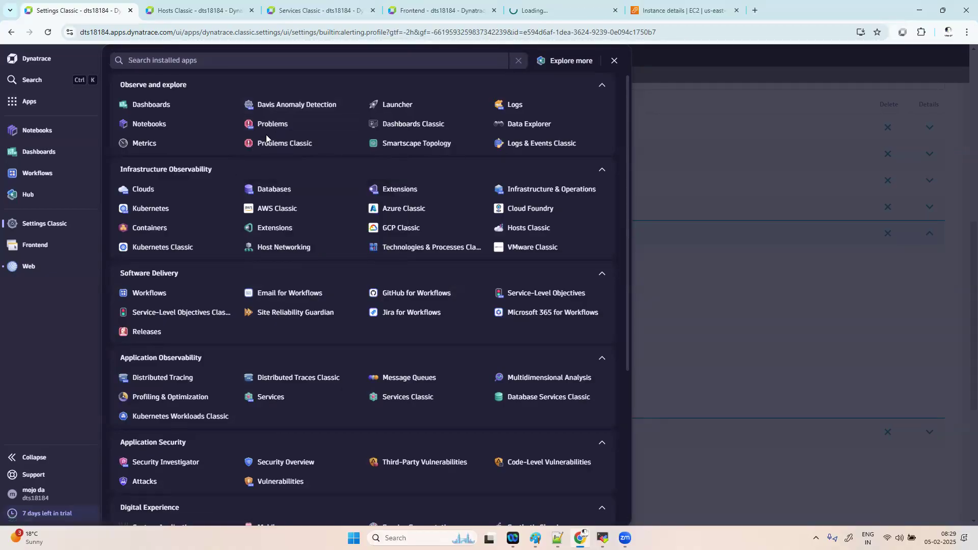
pyautogui.rightClick(265, 144)
pyautogui.click(287, 154)
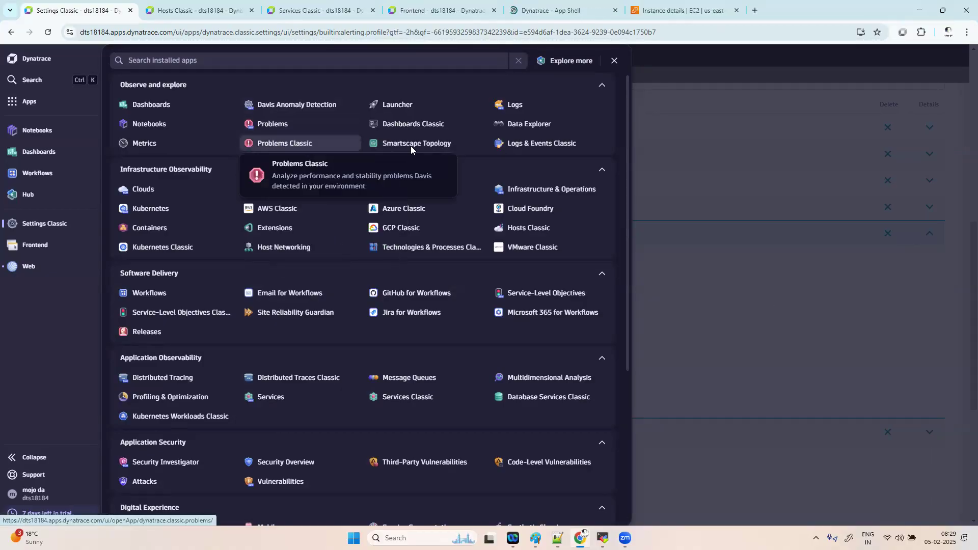
pyautogui.click(558, 15)
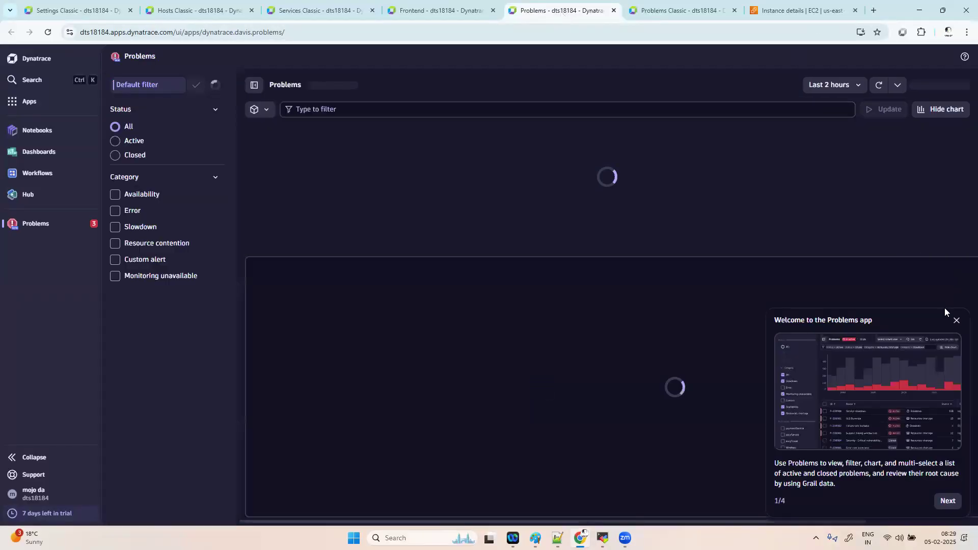
pyautogui.click(956, 321)
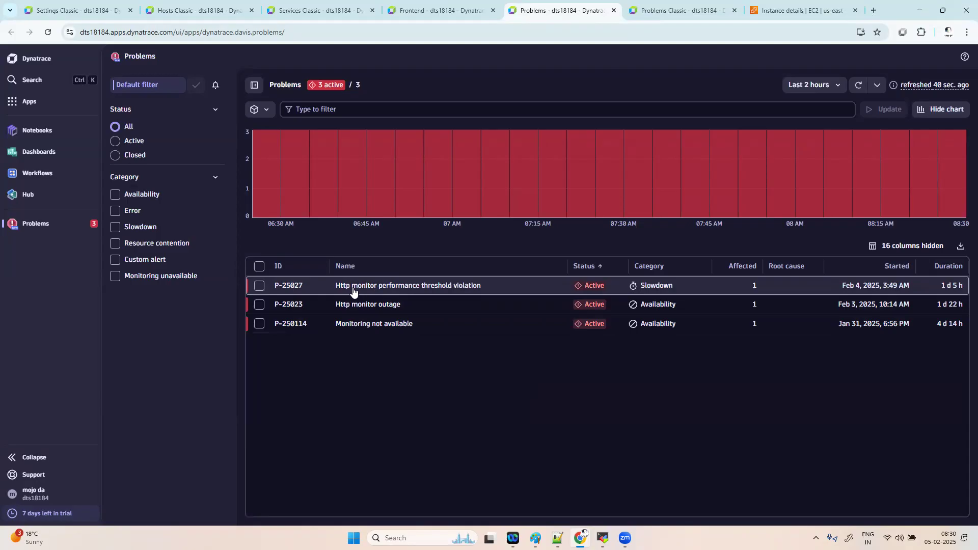
# - Open the Http monitor performance threshold violation problem and launch Synthetic Classic in a new tab
pyautogui.click(369, 286)
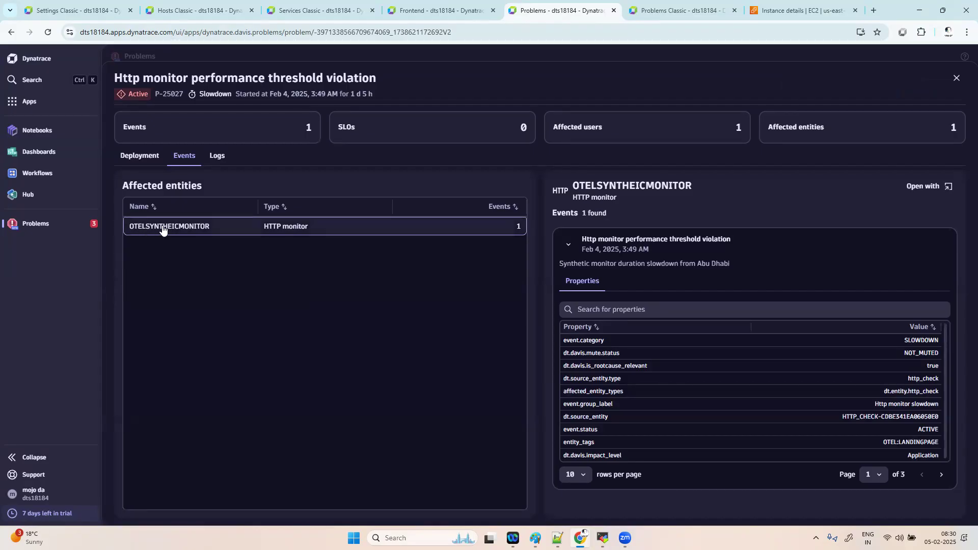
pyautogui.click(31, 101)
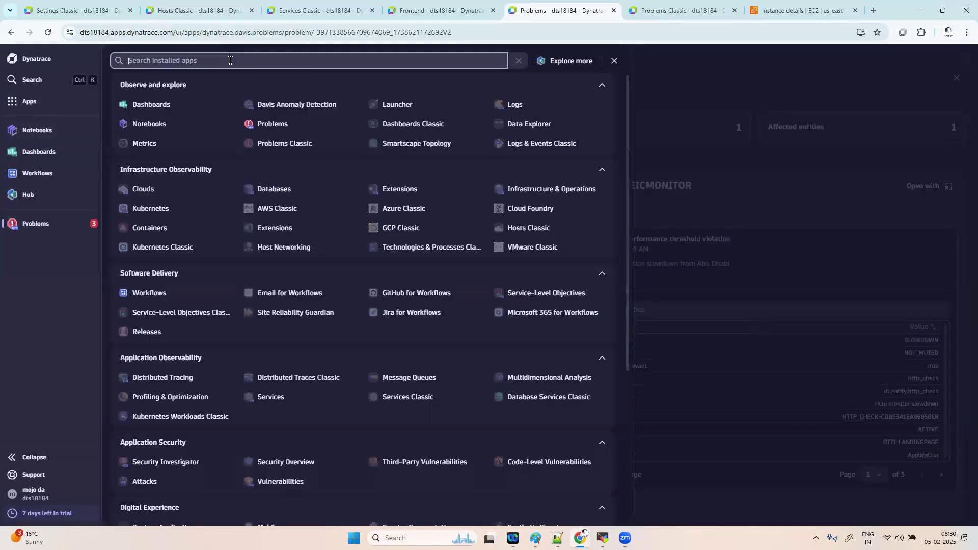
pyautogui.write('sy')
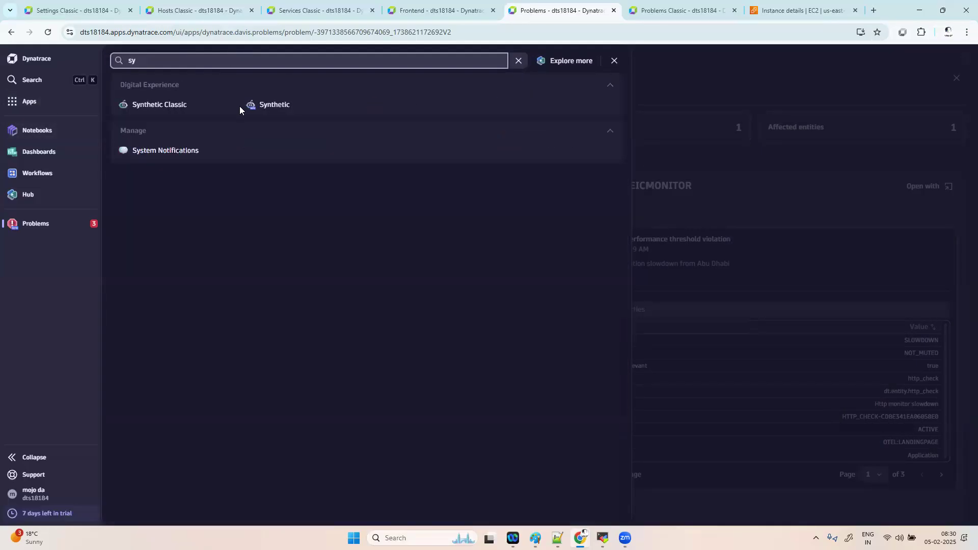
pyautogui.rightClick(191, 108)
pyautogui.click(205, 121)
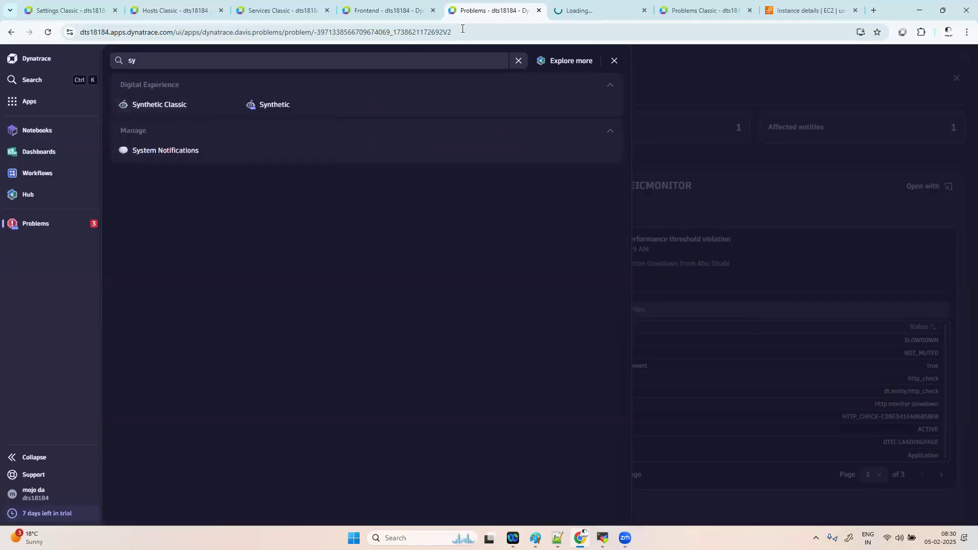
# - In Synthetic Classic, open the OTELSYNTHEICMONITOR HTTP monitor and view its settings
pyautogui.click(594, 11)
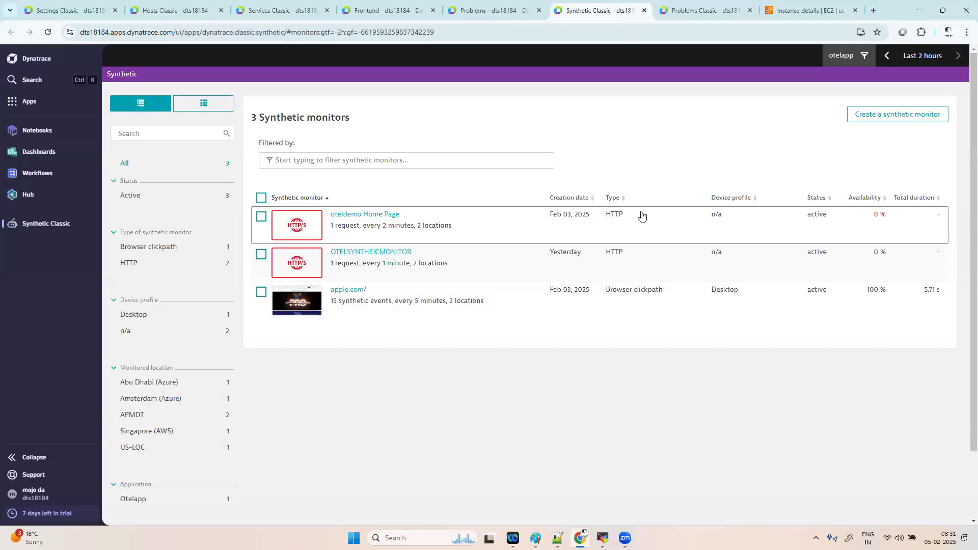
pyautogui.click(384, 255)
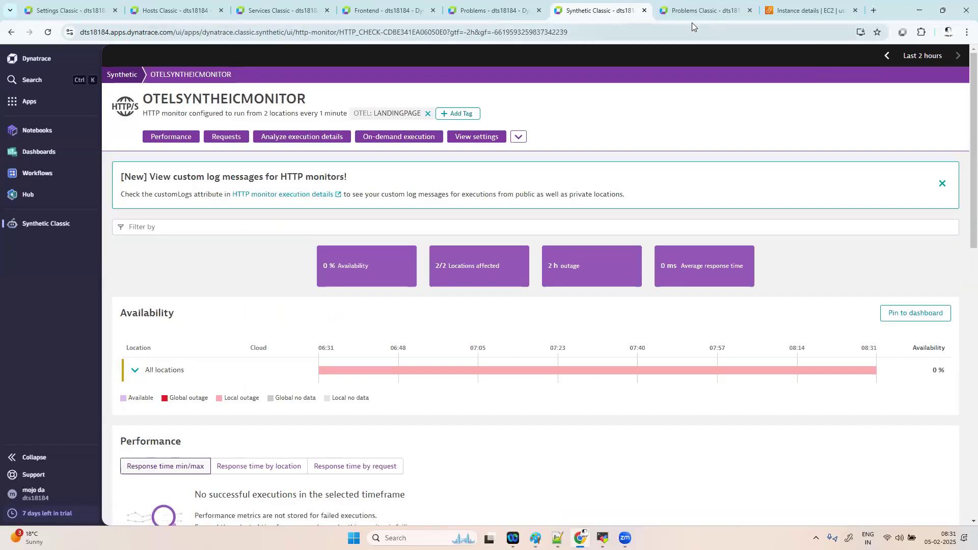
pyautogui.click(469, 138)
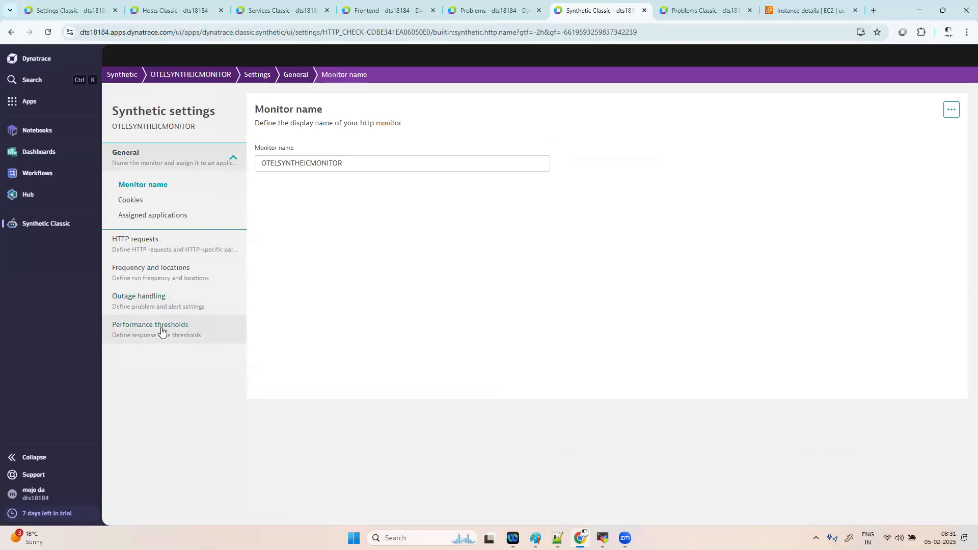
# - Review Performance thresholds, expanding the 1 s threshold on the OTELAPPMONITER request
pyautogui.click(161, 331)
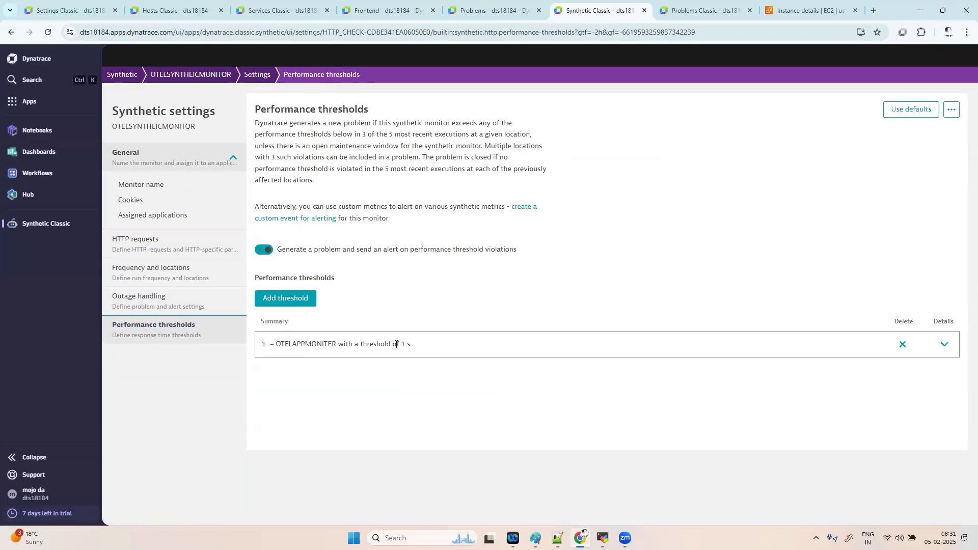
pyautogui.click(944, 344)
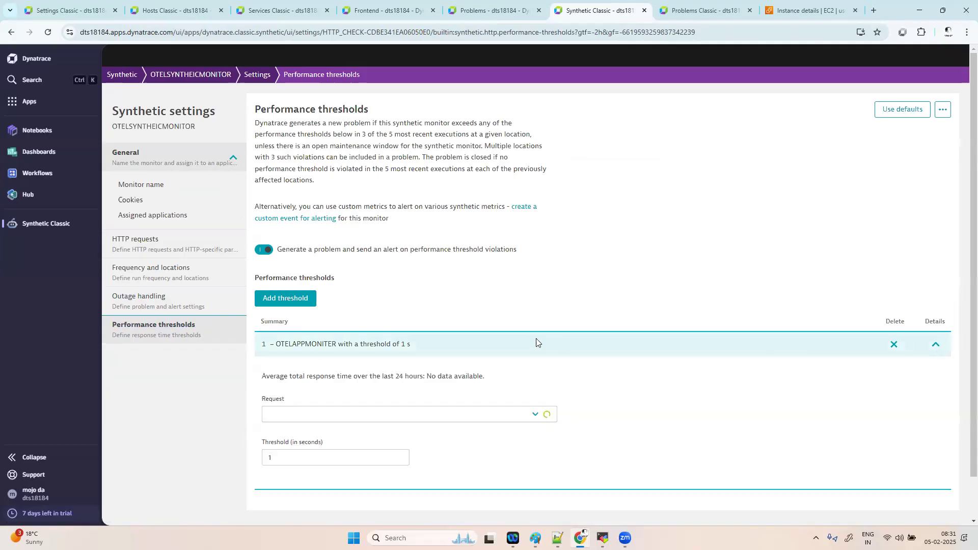
pyautogui.scroll(-1, 645, 394)
pyautogui.click(312, 408)
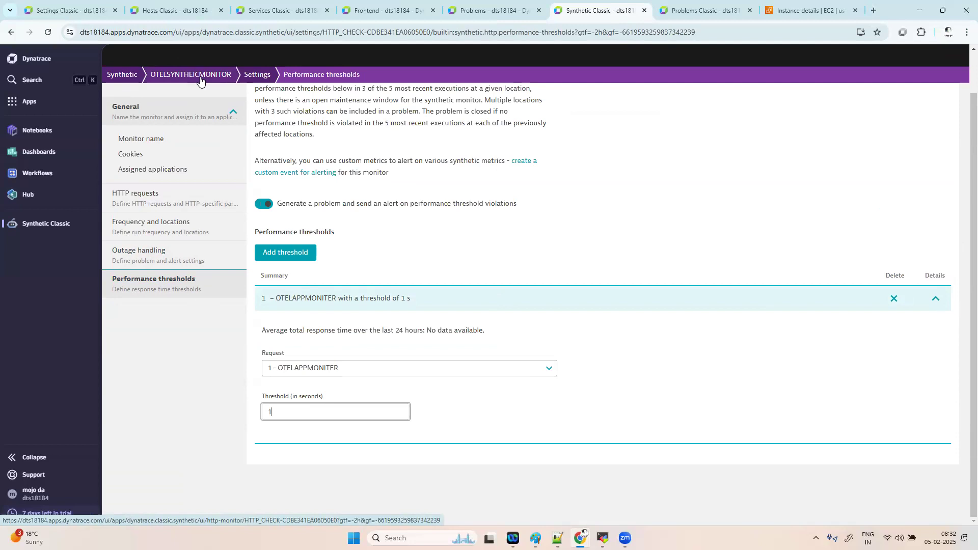
# - Recheck the OTELSYNTHEICMONITOR entity on the slowdown problem, then return to the settings
pyautogui.click(482, 13)
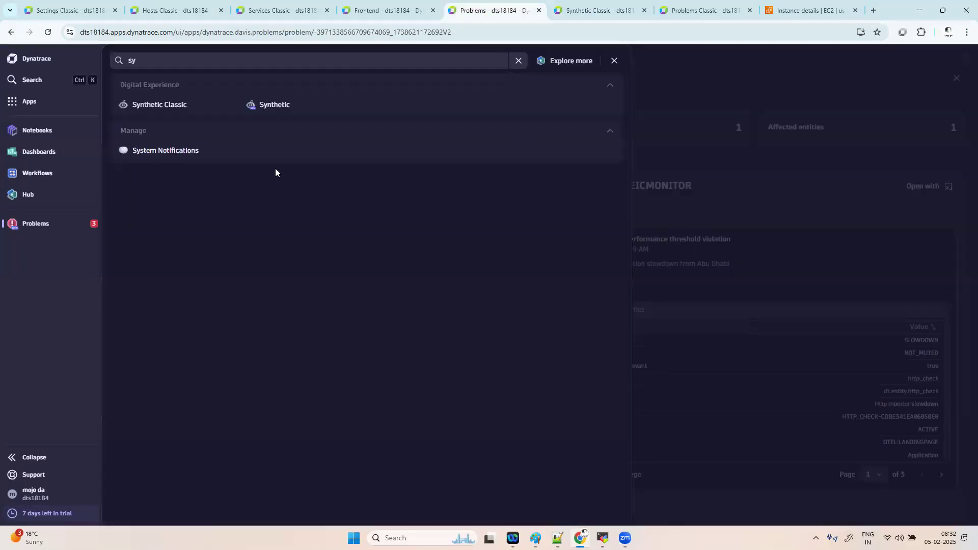
pyautogui.click(716, 89)
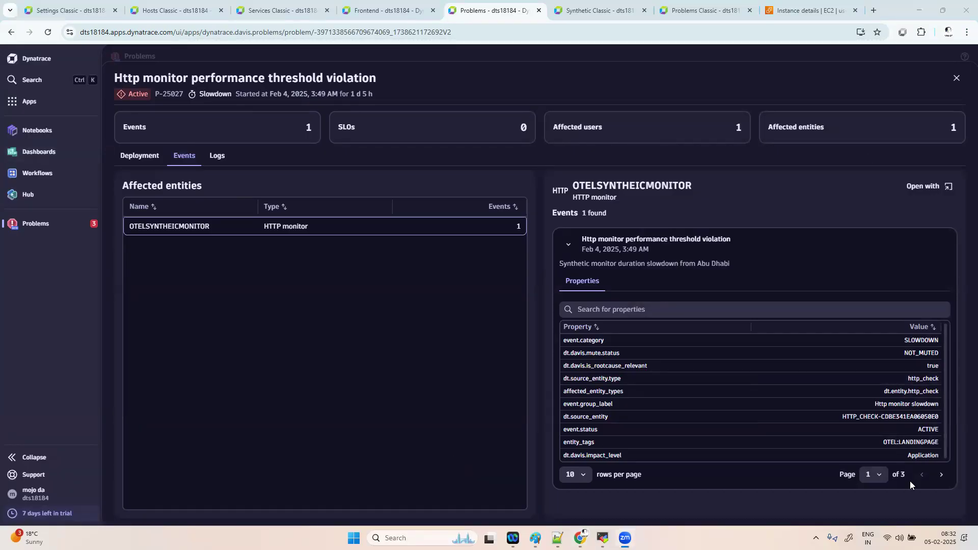
pyautogui.click(185, 228)
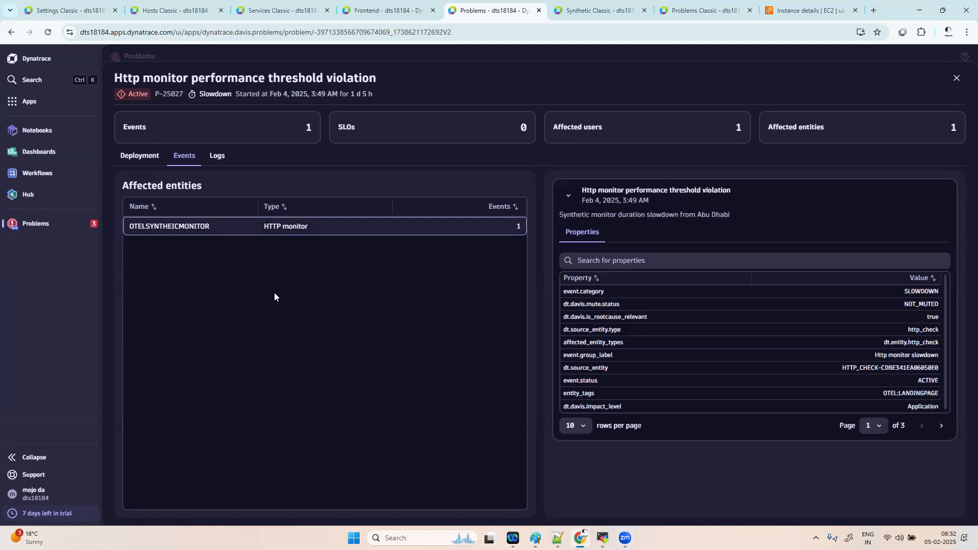
pyautogui.click(277, 231)
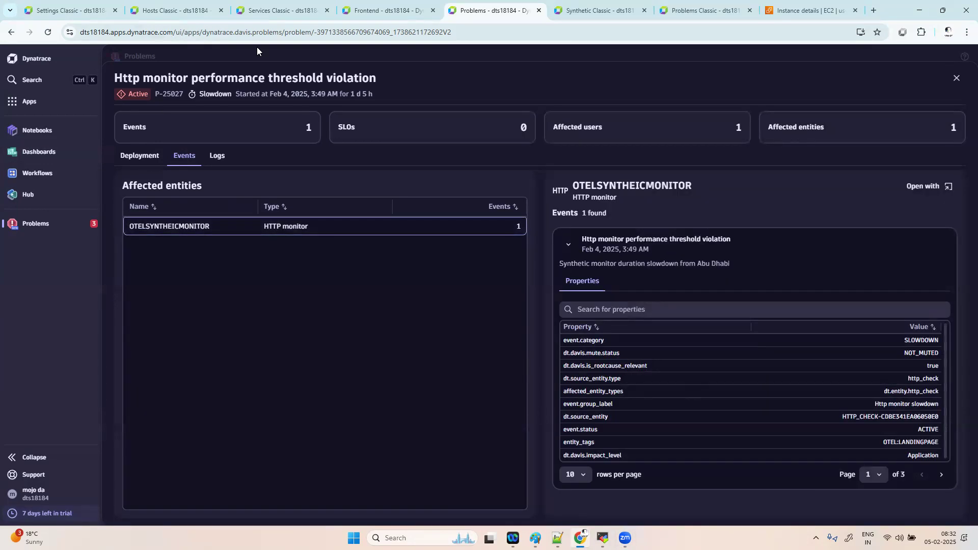
pyautogui.click(611, 11)
pyautogui.scroll(1, 319, 127)
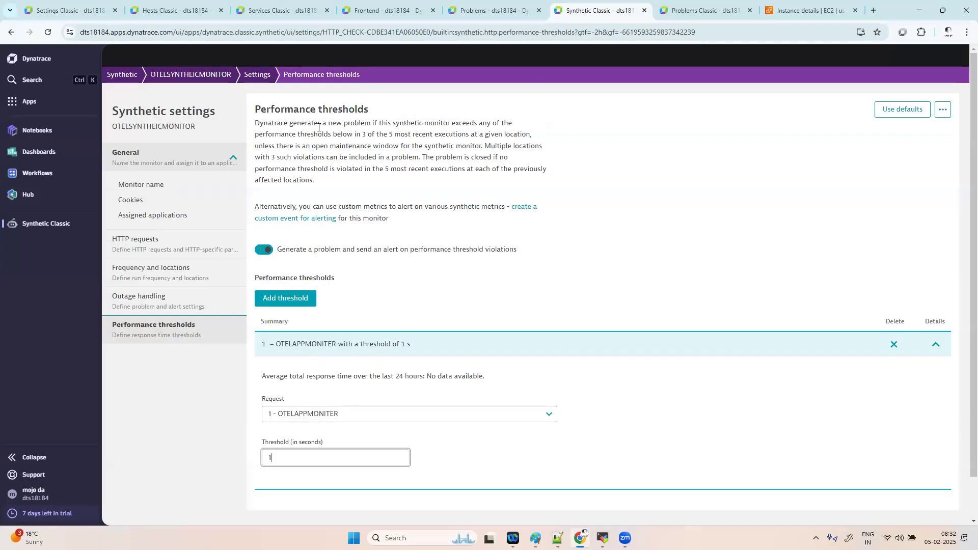
# - Expand the P-25027 slowdown problem and the OTELAPPMONITER request's Response time breakdown
pyautogui.click(202, 74)
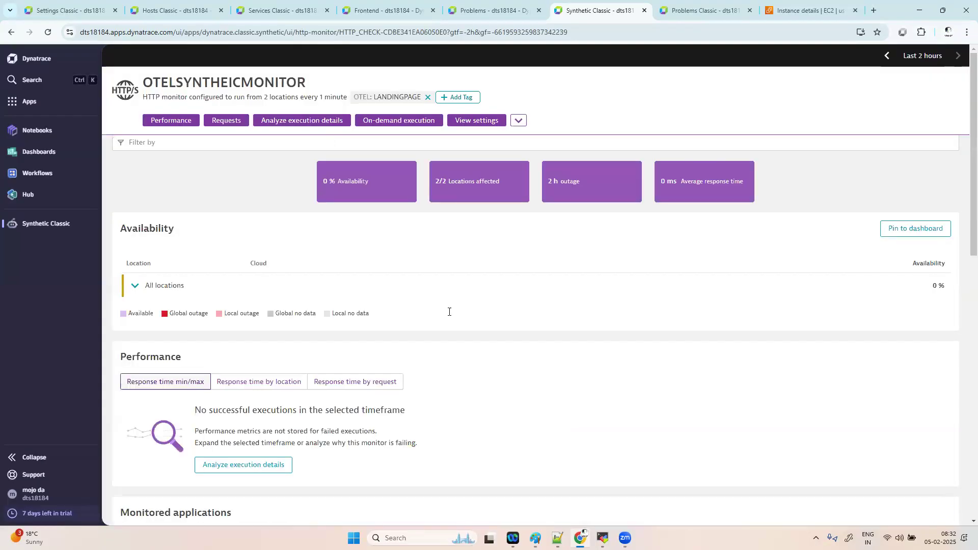
pyautogui.scroll(-5, 654, 358)
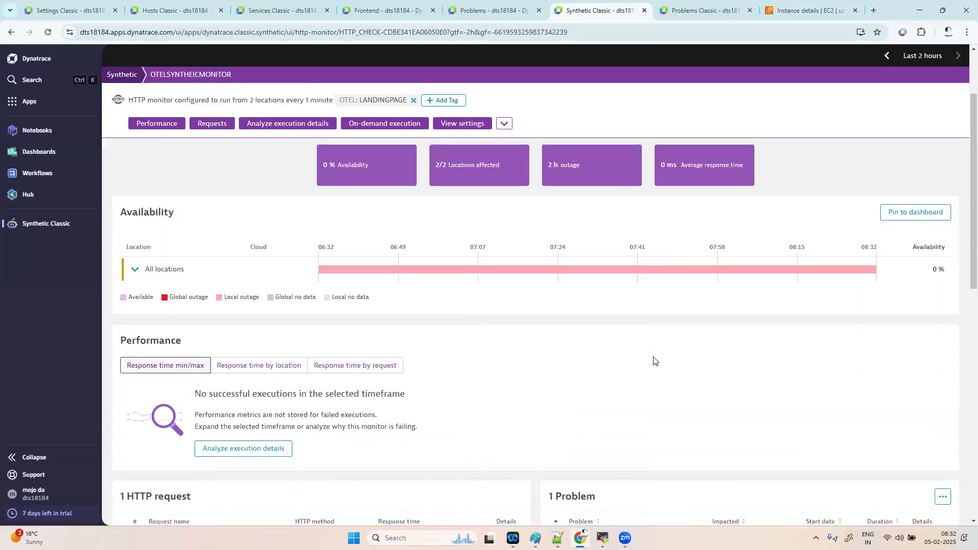
pyautogui.click(920, 356)
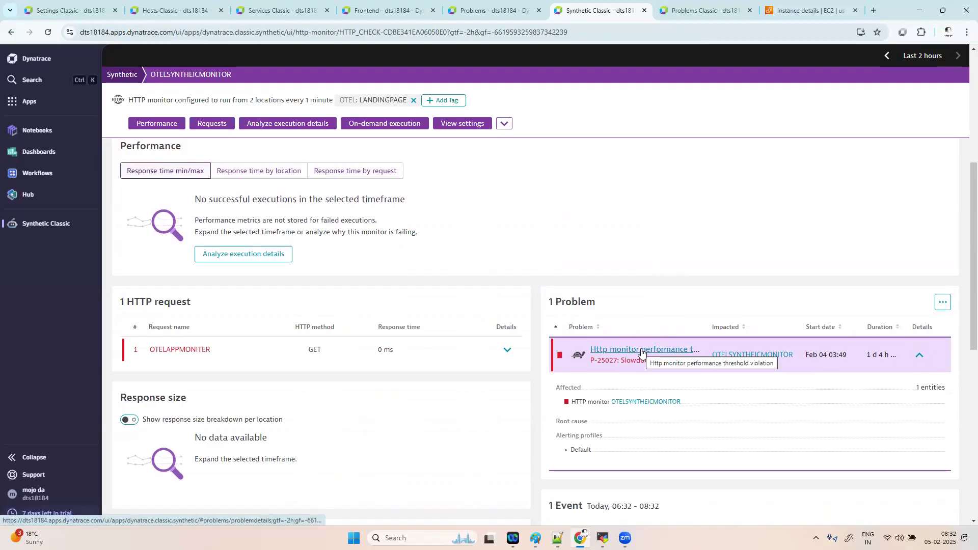
pyautogui.click(507, 351)
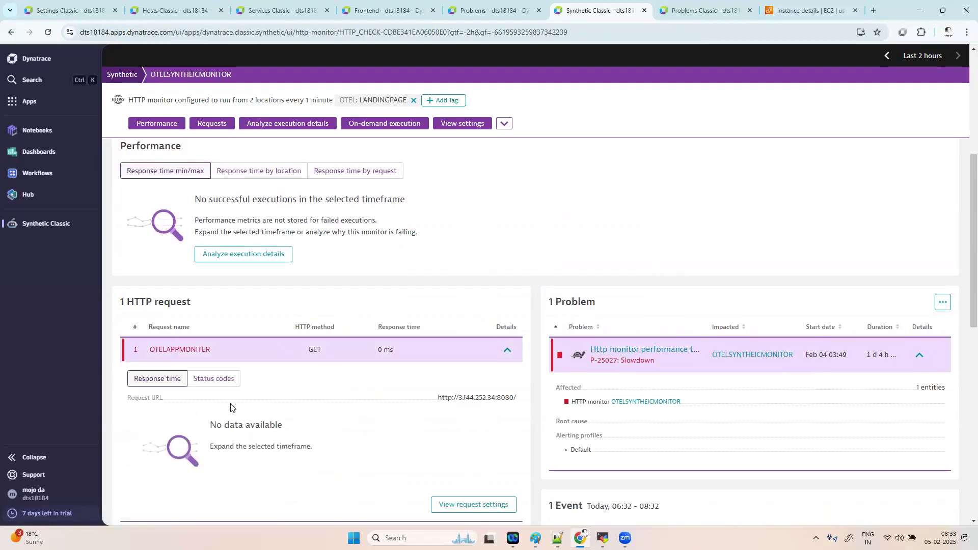
pyautogui.click(171, 378)
pyautogui.scroll(-3, 738, 361)
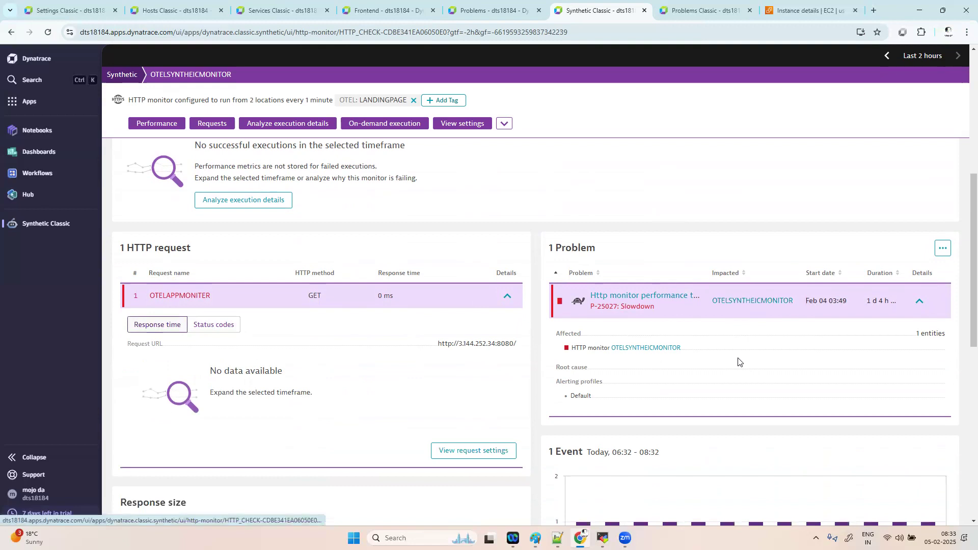
pyautogui.scroll(-2, 738, 361)
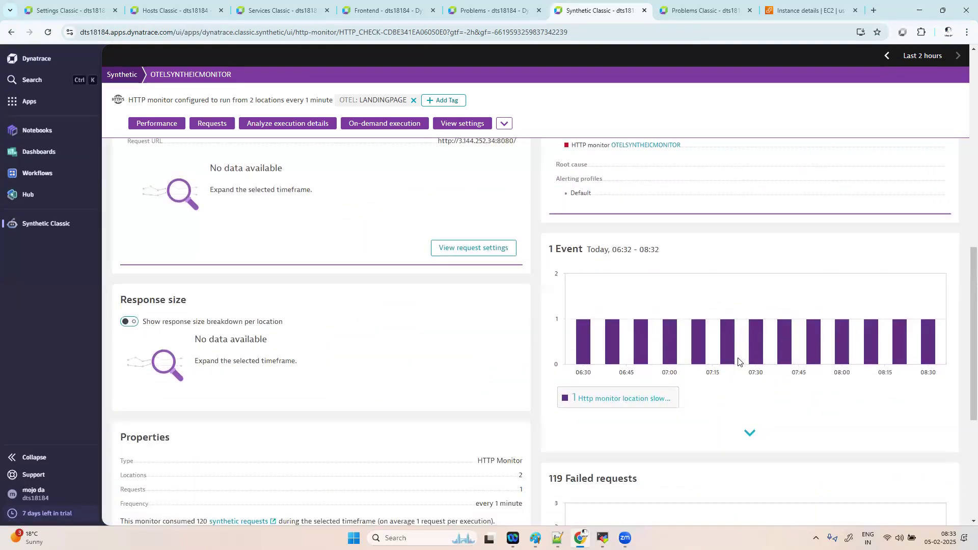
pyautogui.scroll(4, 746, 367)
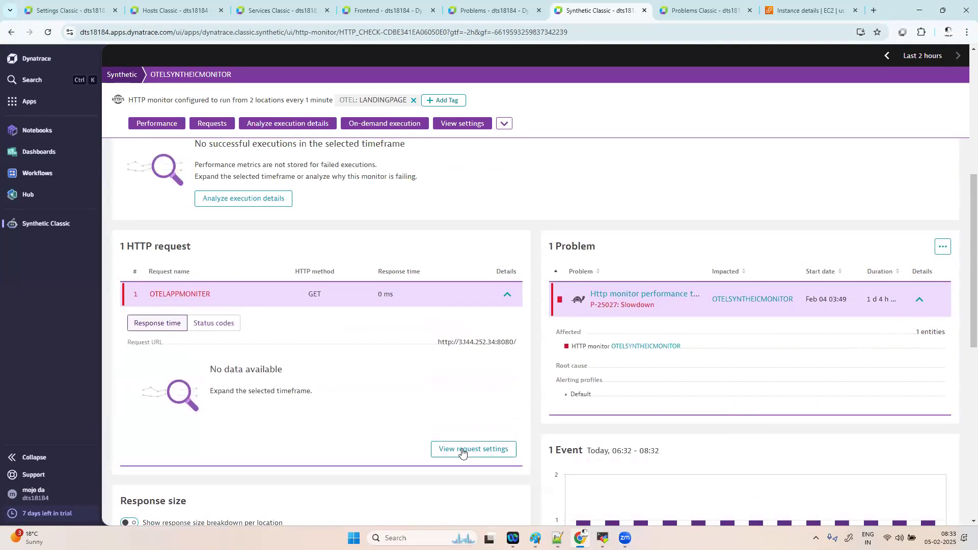
pyautogui.scroll(2, 733, 123)
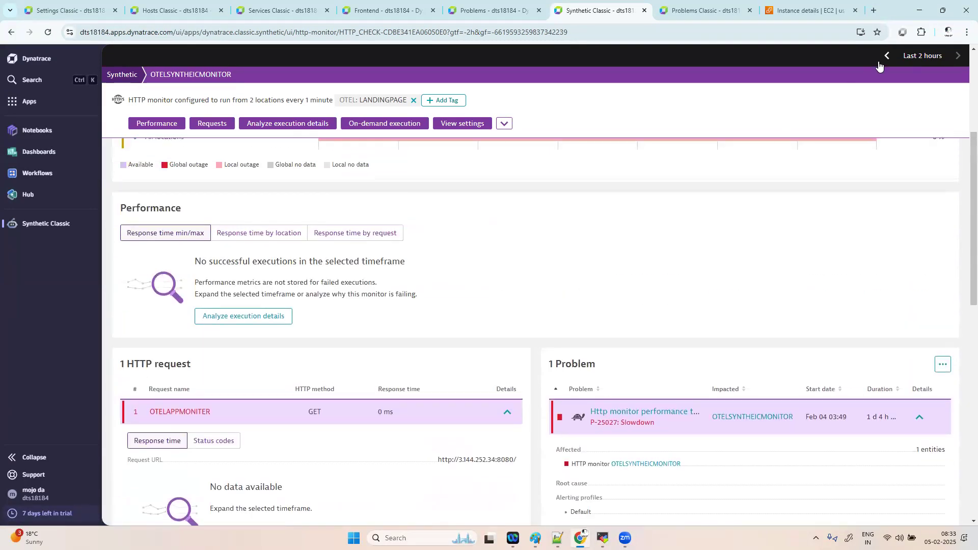
# - Set Last 72 hours and inspect the red threshold-violation span on the OTELAPPMONITER chart
pyautogui.click(922, 55)
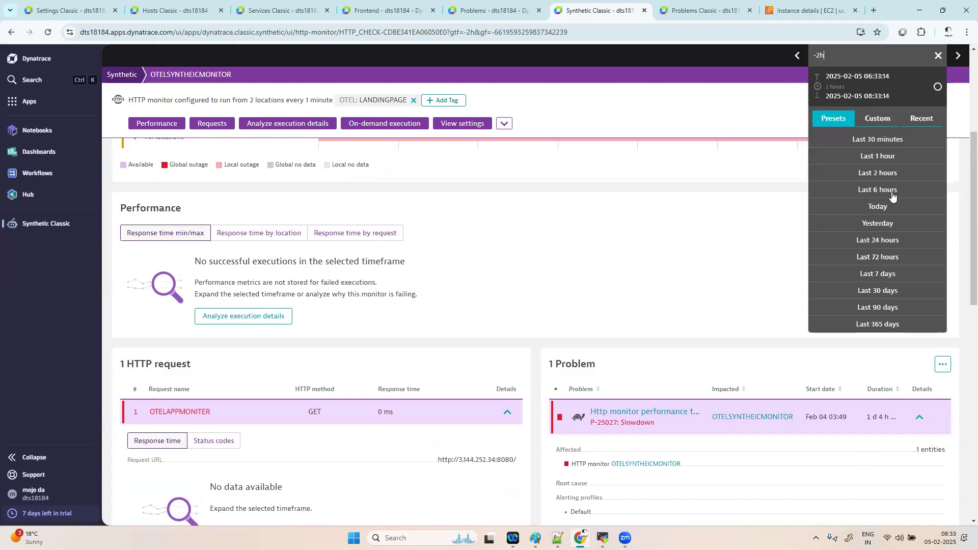
pyautogui.click(883, 257)
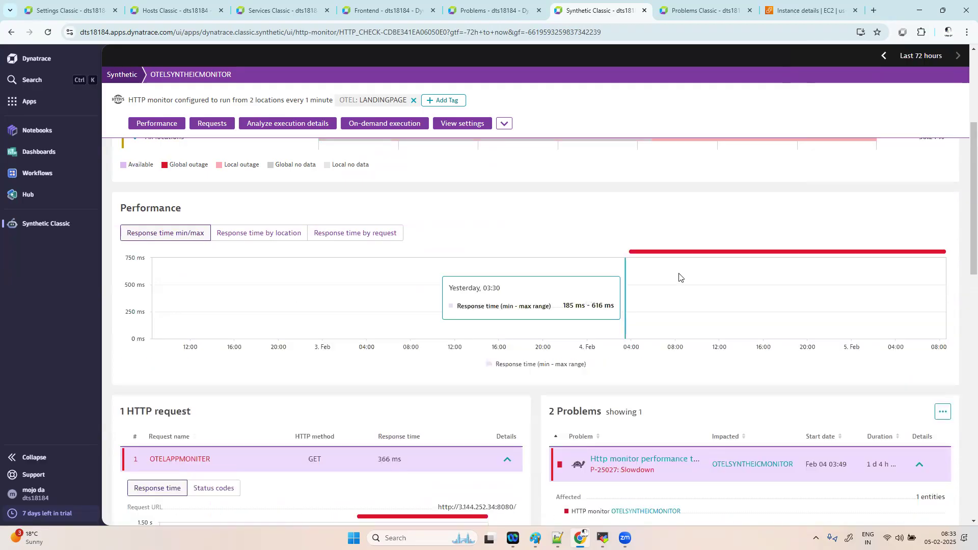
pyautogui.scroll(-3, 668, 279)
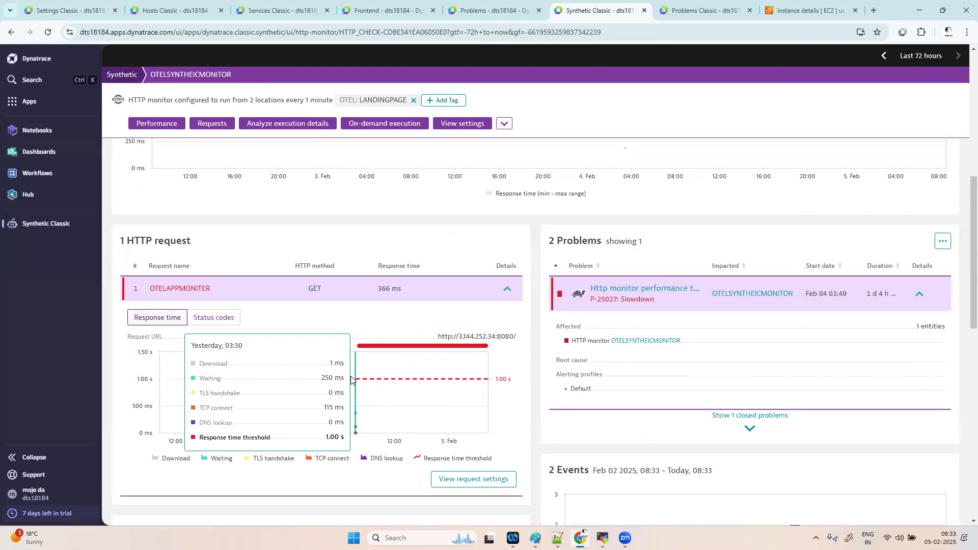
pyautogui.click(380, 348)
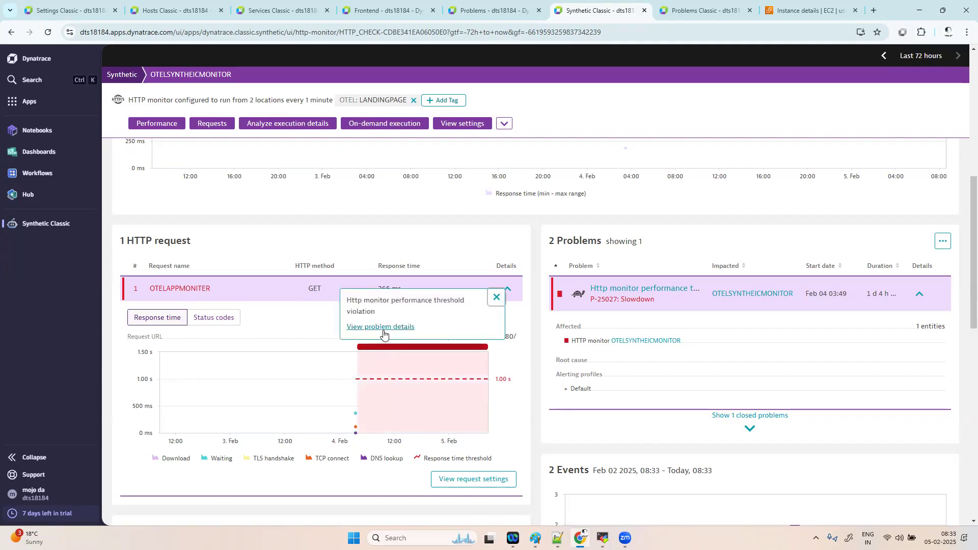
# - Open P-25027's full details, expand Business impact analysis, and analyze the last failed execution
pyautogui.click(383, 328)
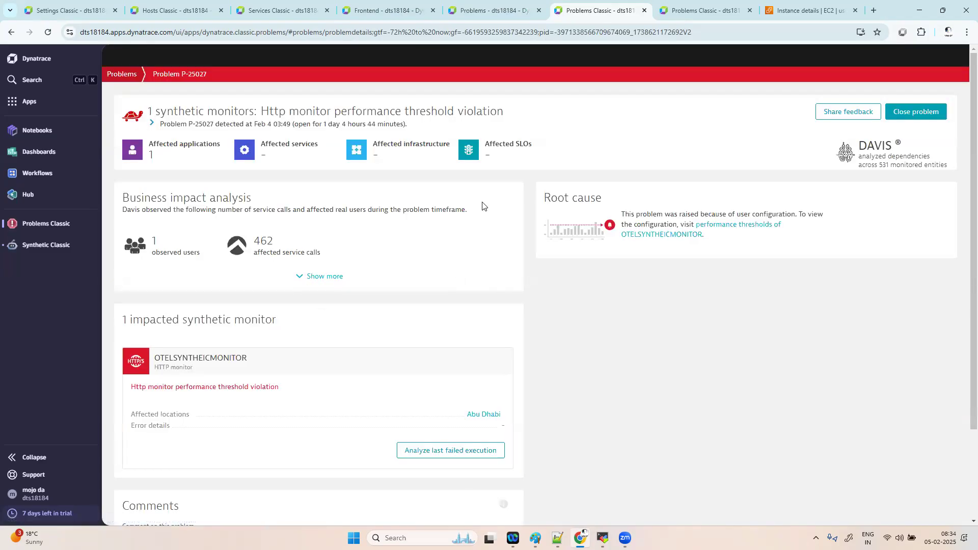
pyautogui.scroll(-2, 321, 395)
pyautogui.scroll(2, 321, 395)
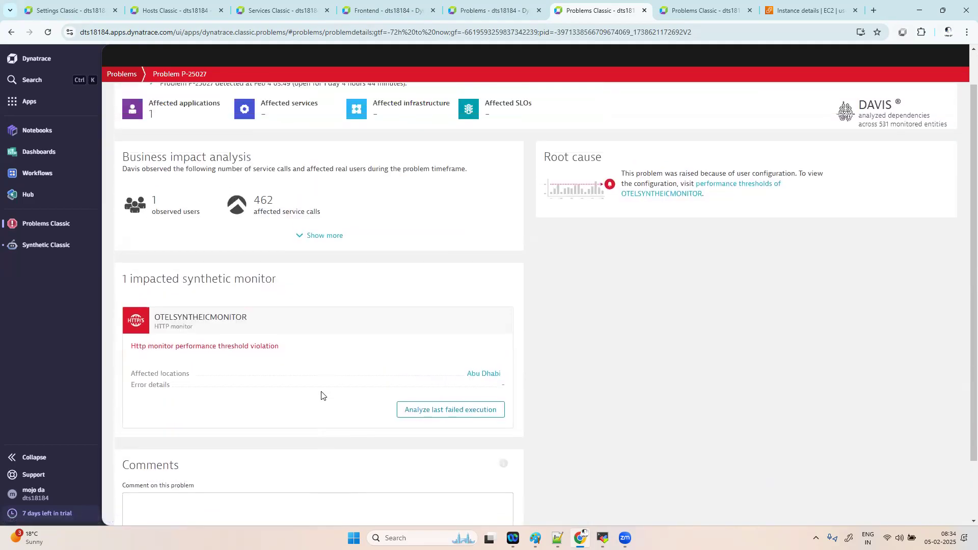
pyautogui.click(314, 265)
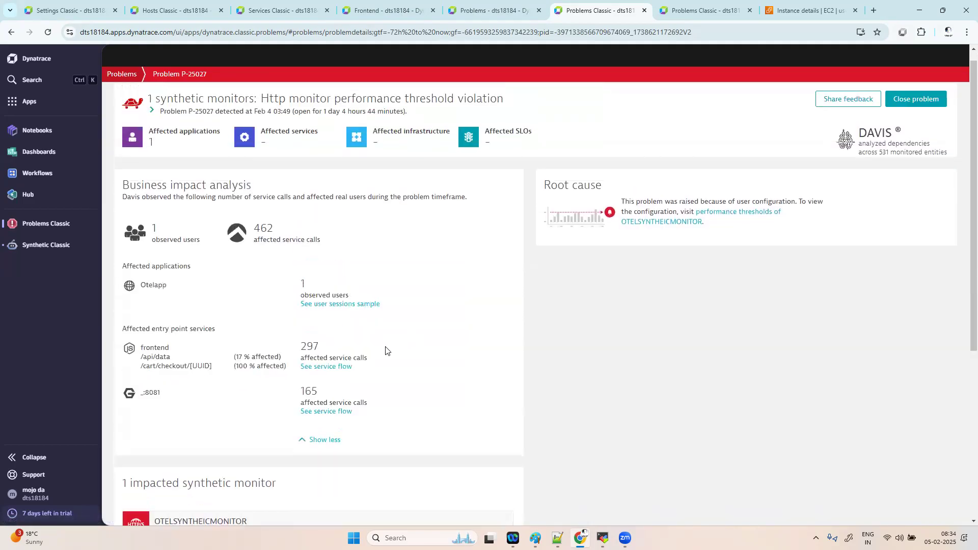
pyautogui.scroll(-5, 390, 374)
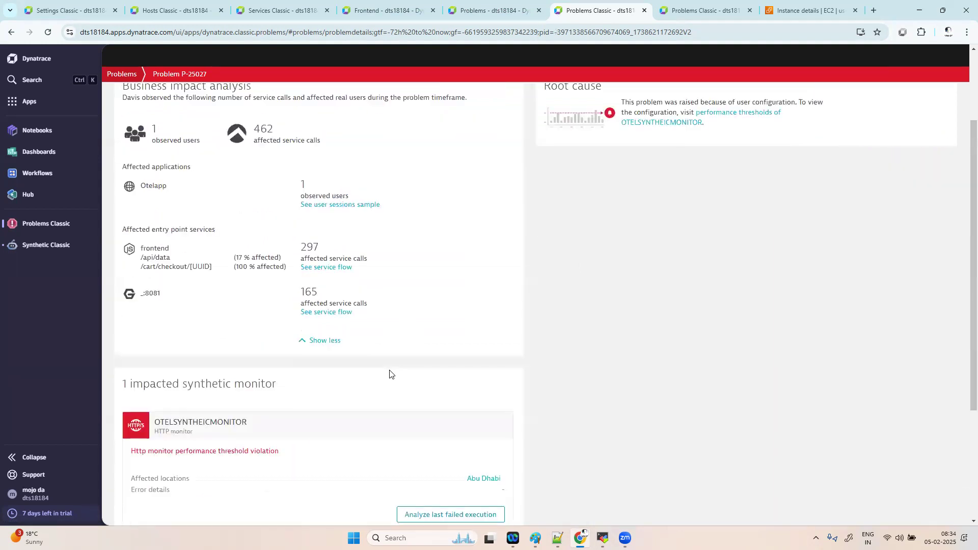
pyautogui.click(455, 383)
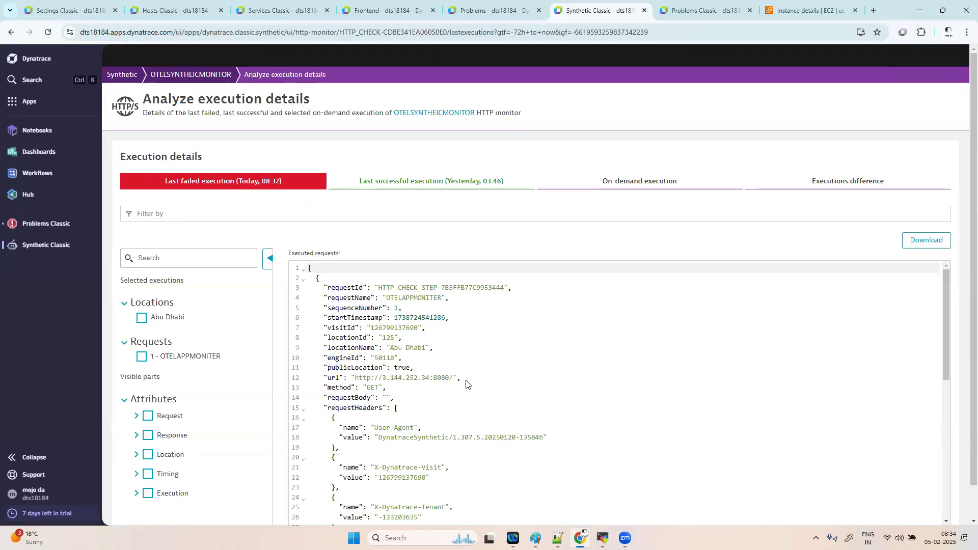
# - Find the CONNECTION_TIMEOUT and totalTimeInMs 5003 in the execution JSON, then return to OTELSYNTHEICMONITOR
pyautogui.scroll(-1, 466, 384)
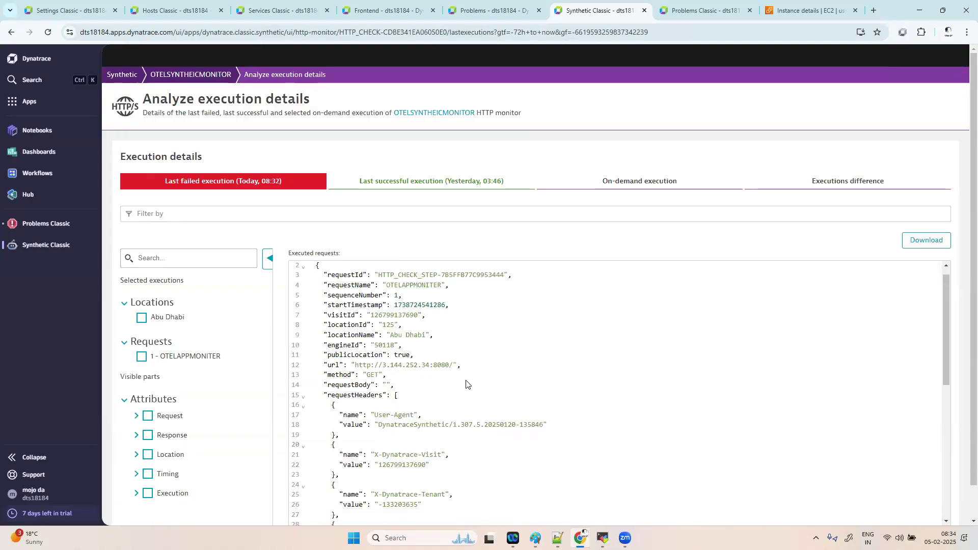
pyautogui.scroll(-4, 466, 384)
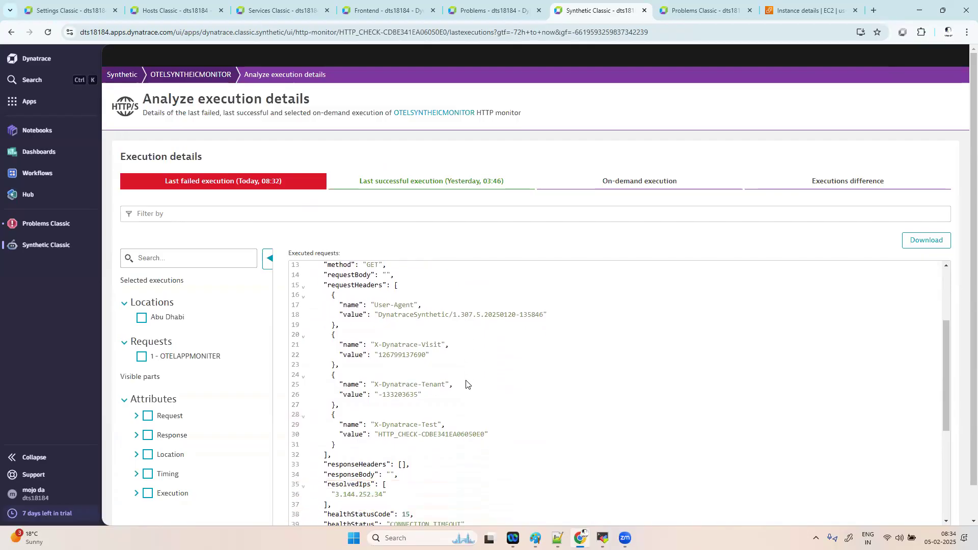
pyautogui.scroll(-4, 465, 384)
pyautogui.scroll(-2, 465, 384)
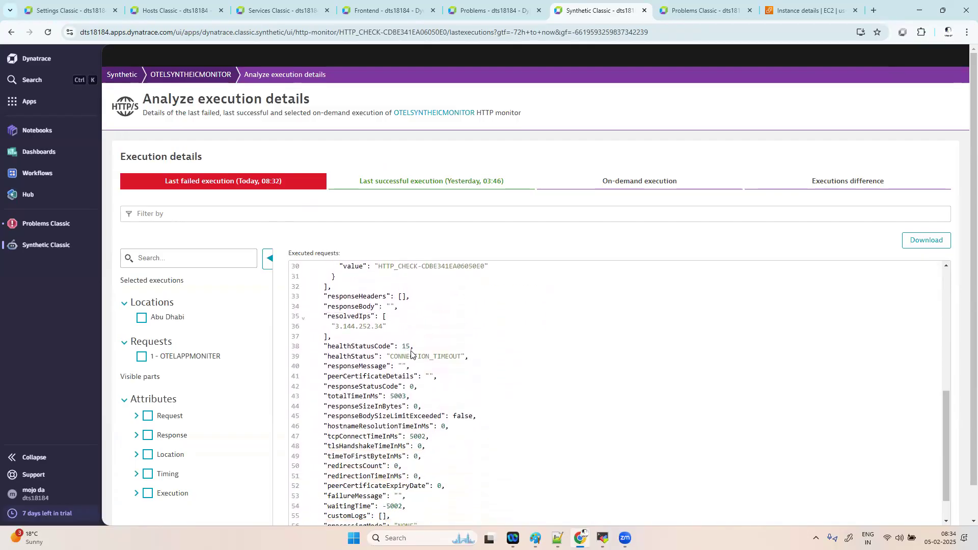
pyautogui.doubleClick(395, 397)
pyautogui.scroll(-1, 548, 411)
pyautogui.scroll(-1, 548, 411)
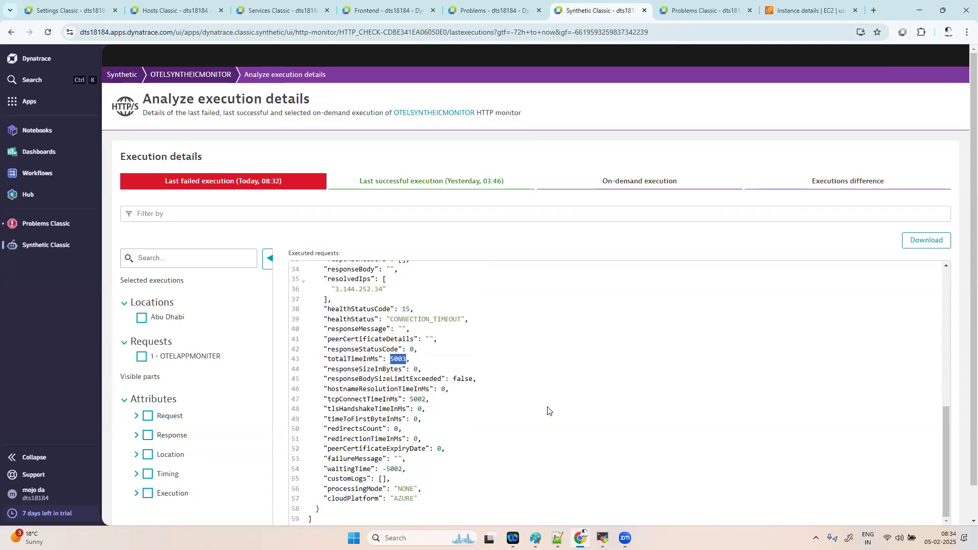
pyautogui.scroll(-1, 548, 411)
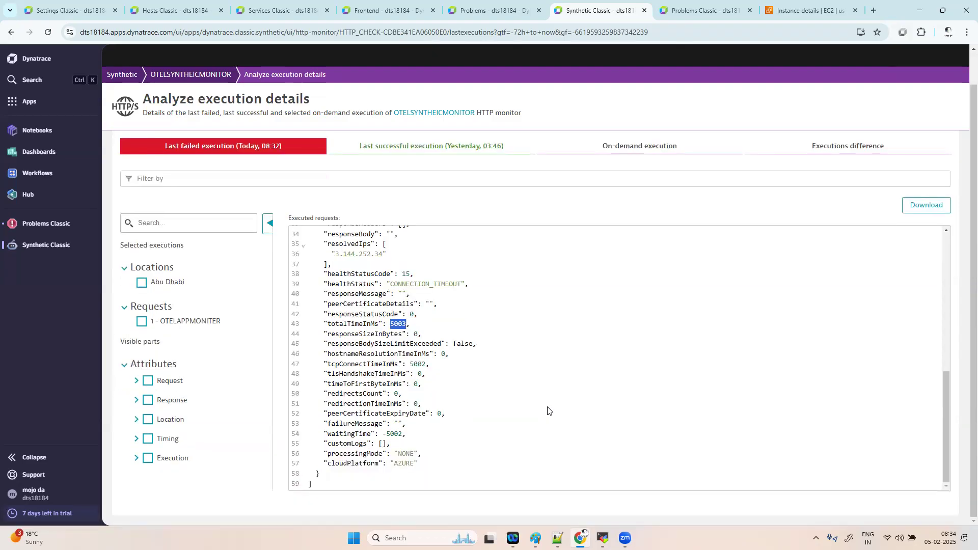
pyautogui.scroll(8, 548, 410)
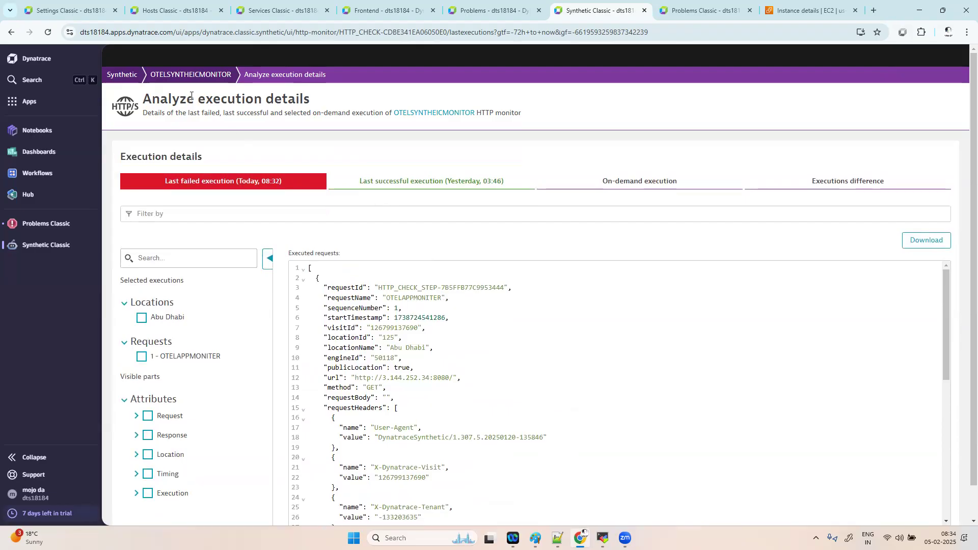
pyautogui.click(175, 75)
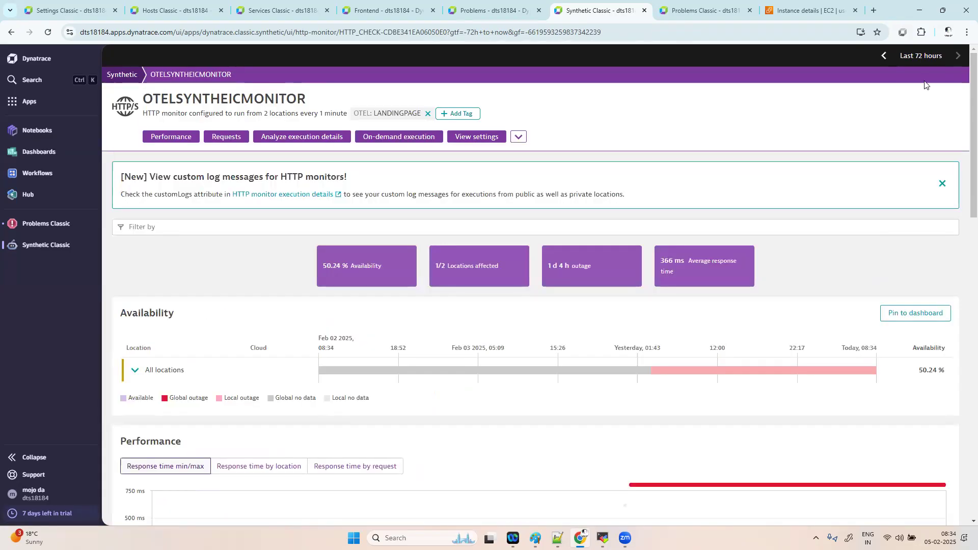
# - Over Last 72 hours, compare per-location, per-request and min/max response-time charts
pyautogui.click(920, 56)
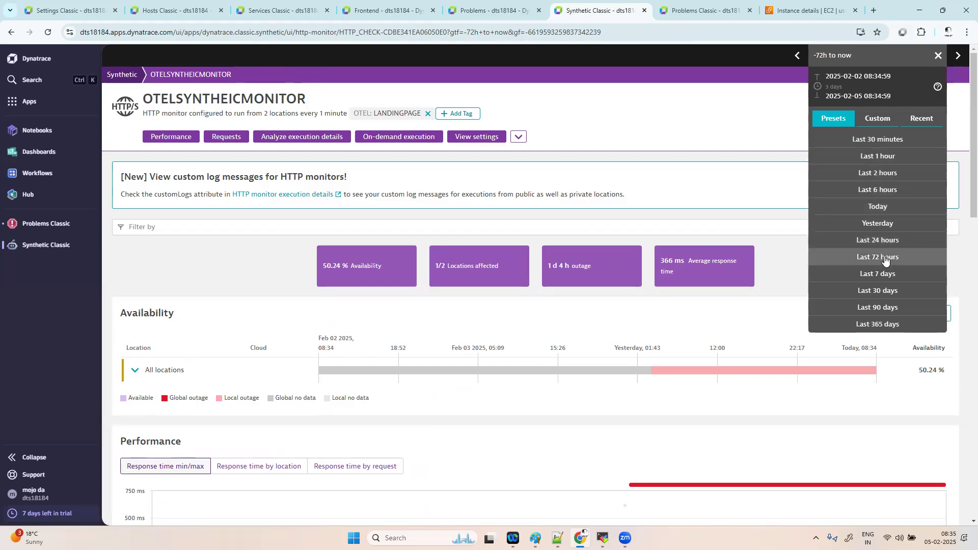
pyautogui.click(885, 258)
pyautogui.scroll(-4, 387, 379)
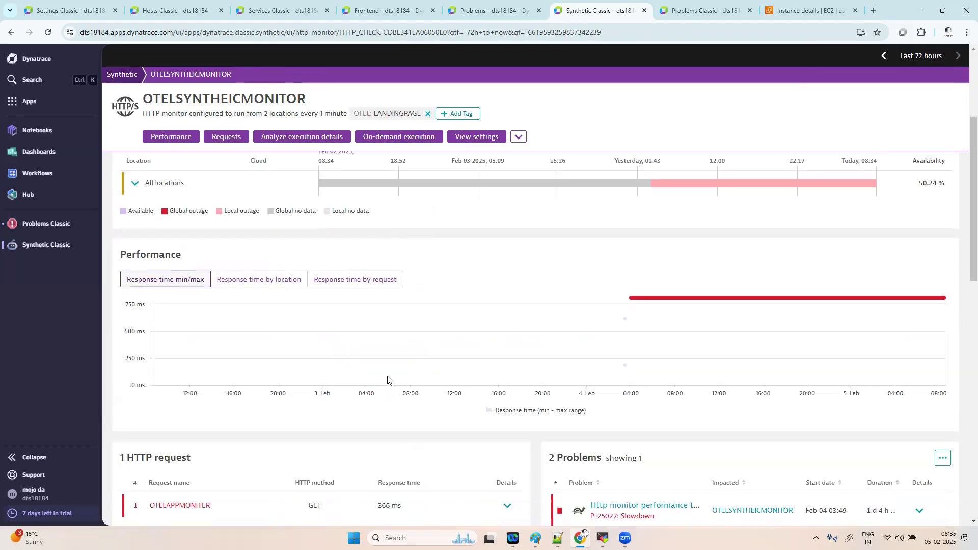
pyautogui.click(244, 272)
pyautogui.moveTo(537, 298)
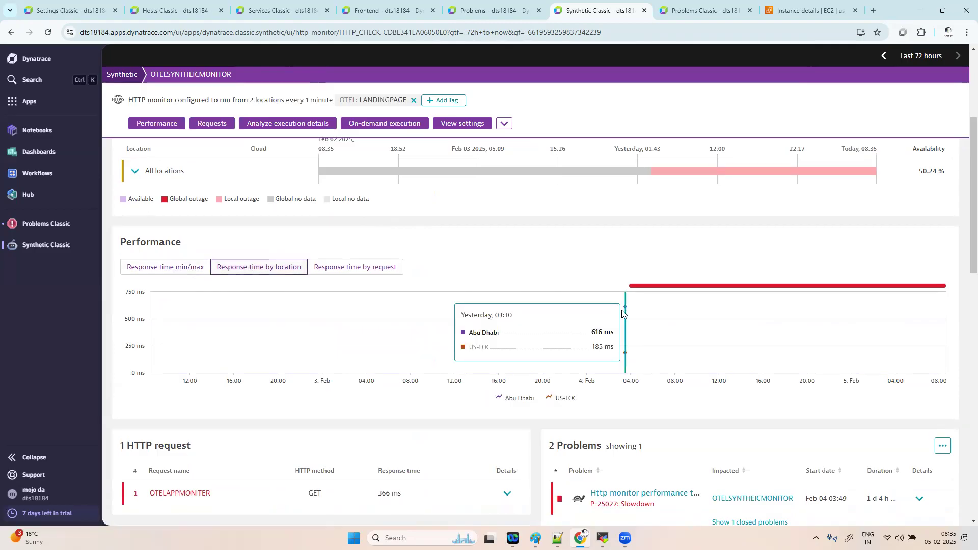
pyautogui.click(183, 266)
pyautogui.click(281, 267)
pyautogui.moveTo(611, 342)
pyautogui.click(371, 273)
pyautogui.click(187, 269)
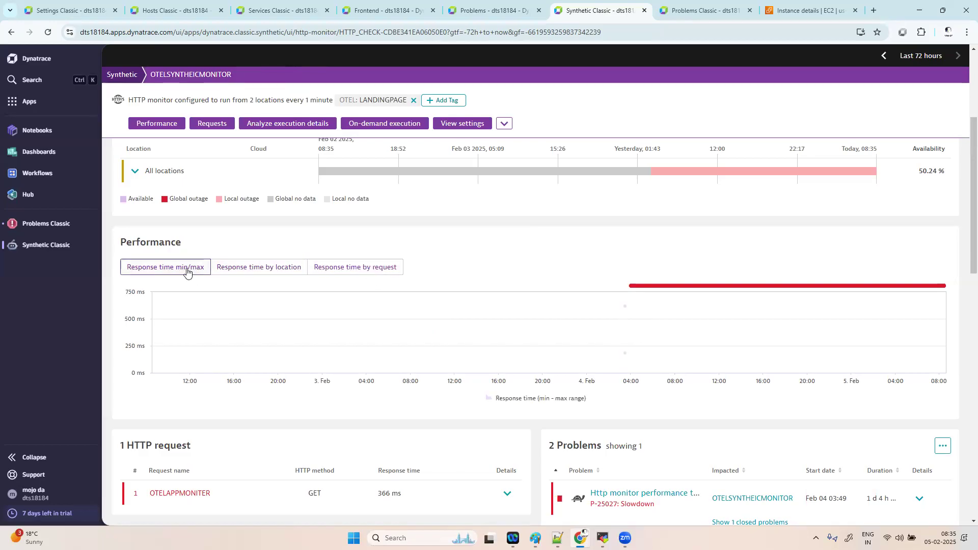
# - Expand All locations to show Abu Dhabi and US-LOC availability separately
pyautogui.click(134, 172)
pyautogui.moveTo(627, 400)
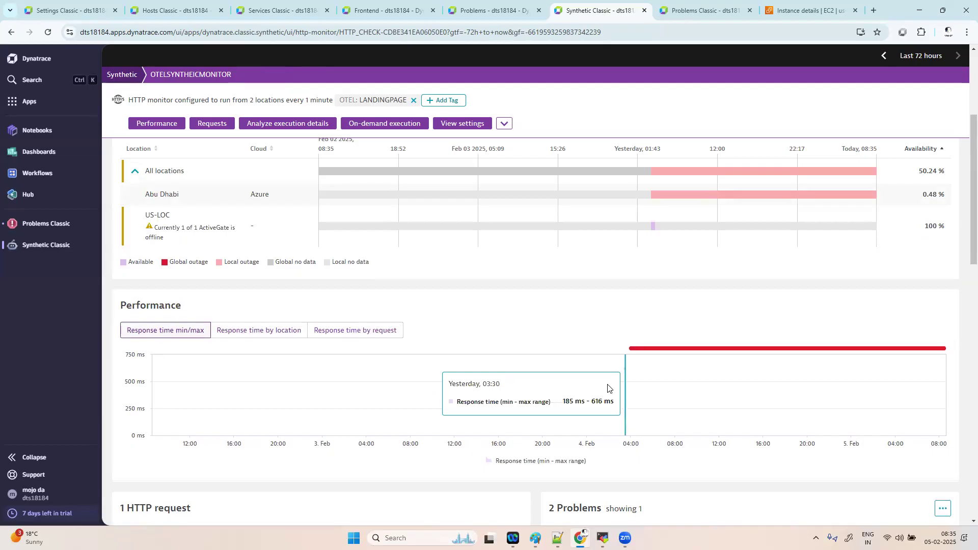
pyautogui.scroll(-4, 684, 349)
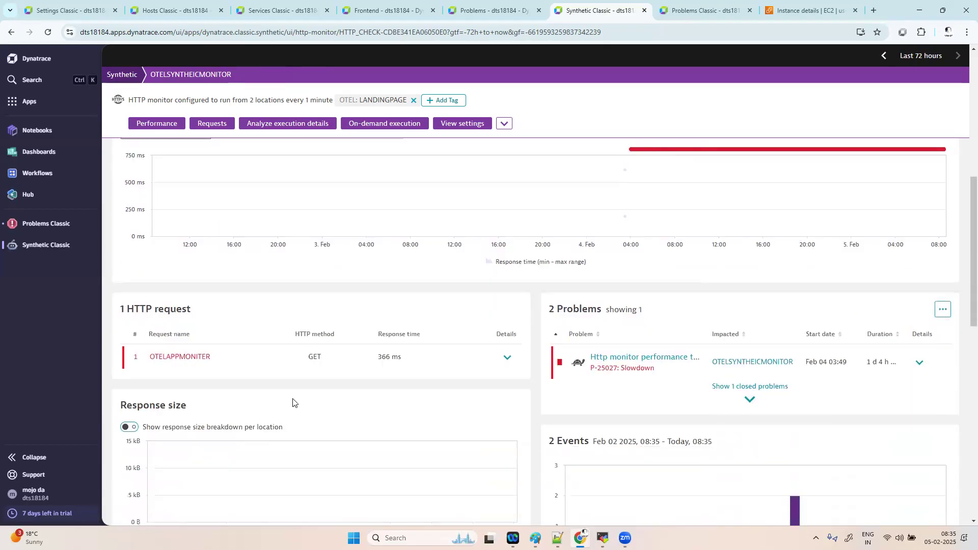
# - Expand OTELAPPMONITER's details and review Response size, Failed requests and HTTP status codes
pyautogui.click(507, 357)
pyautogui.scroll(-2, 339, 378)
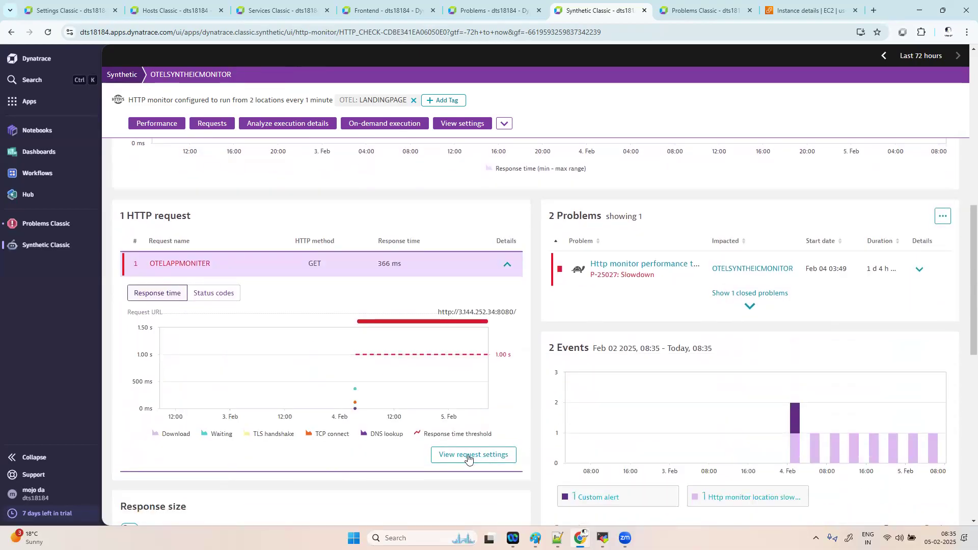
pyautogui.moveTo(351, 360)
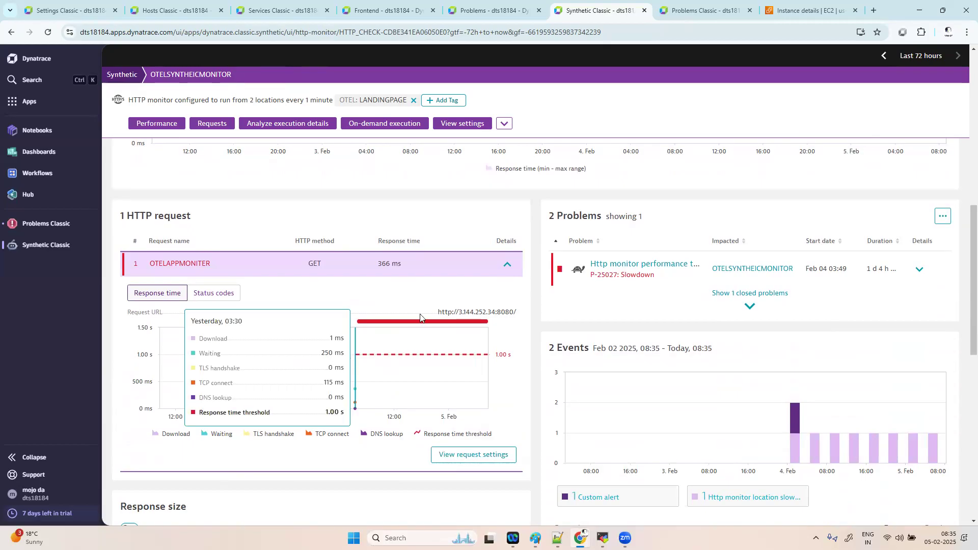
pyautogui.scroll(-5, 434, 448)
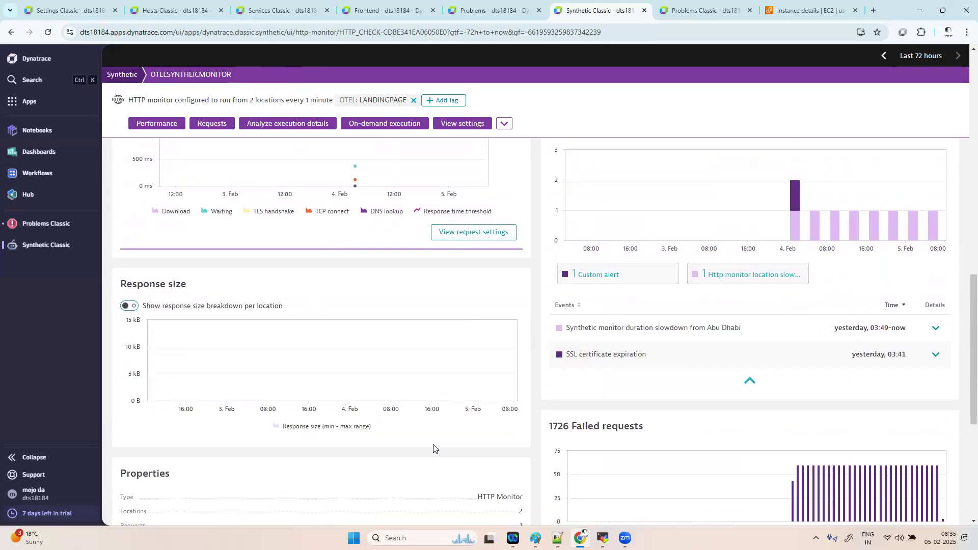
pyautogui.scroll(-3, 381, 283)
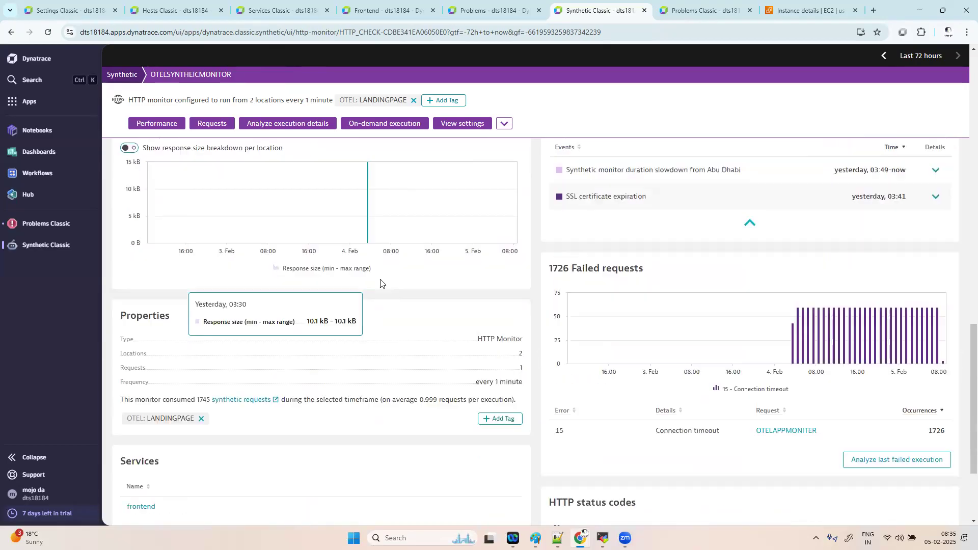
pyautogui.scroll(-2, 380, 283)
pyautogui.moveTo(755, 419)
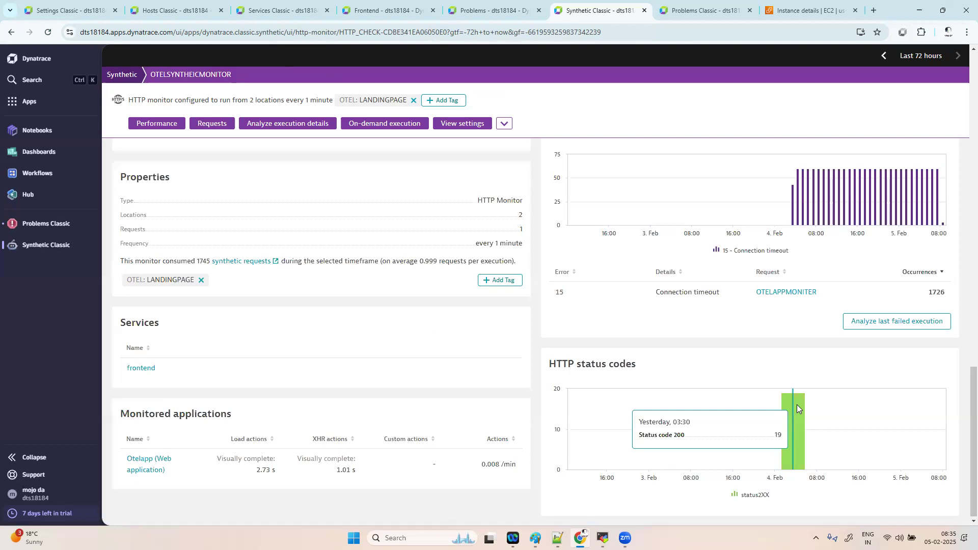
pyautogui.scroll(8, 797, 405)
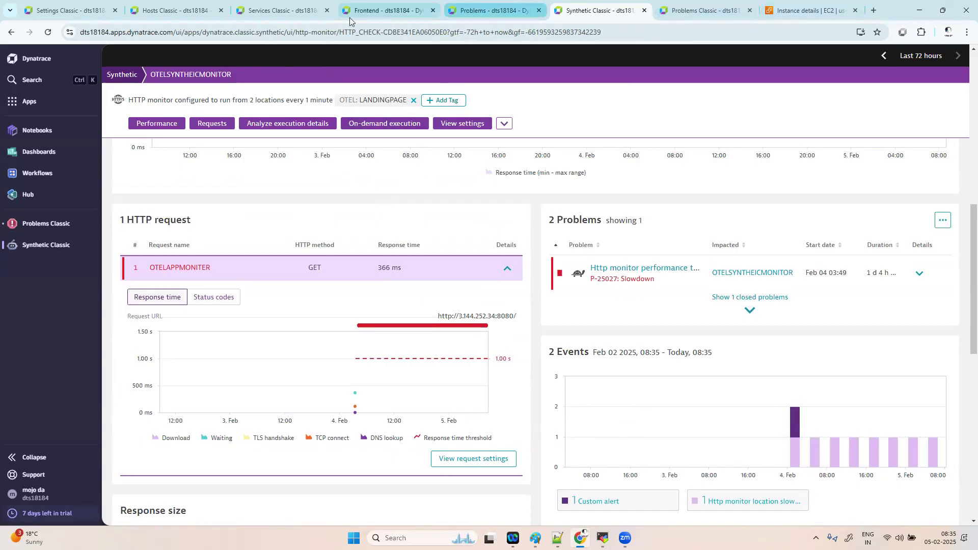
# - Return from the services and oteldemoapp001 host pages to the otelapp alerting profile settings, clearing the apps list
pyautogui.click(282, 11)
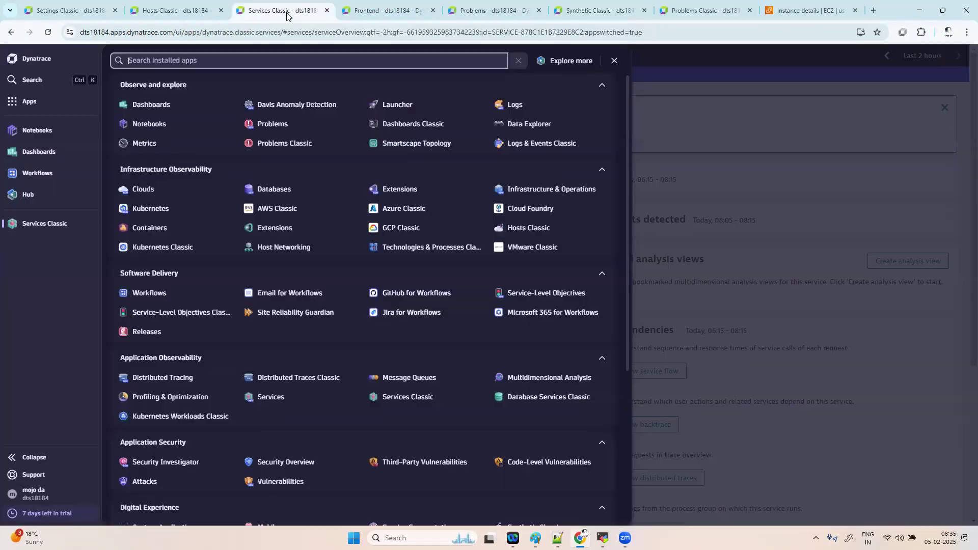
pyautogui.click(695, 100)
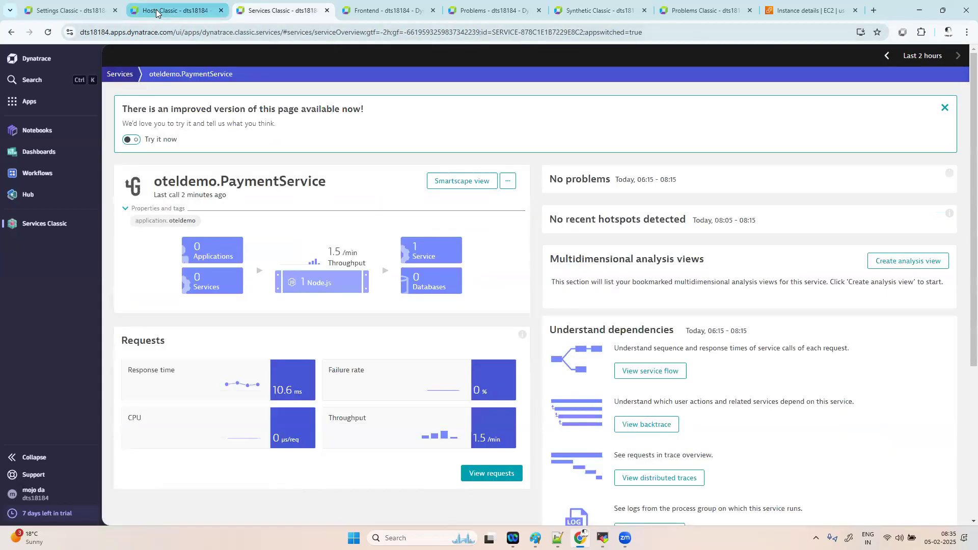
pyautogui.click(172, 10)
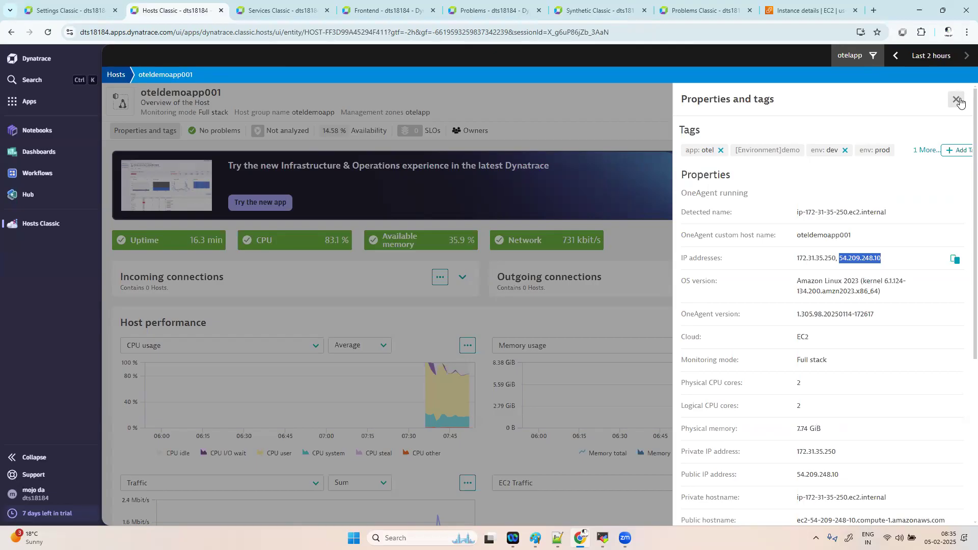
pyautogui.click(956, 100)
pyautogui.click(71, 11)
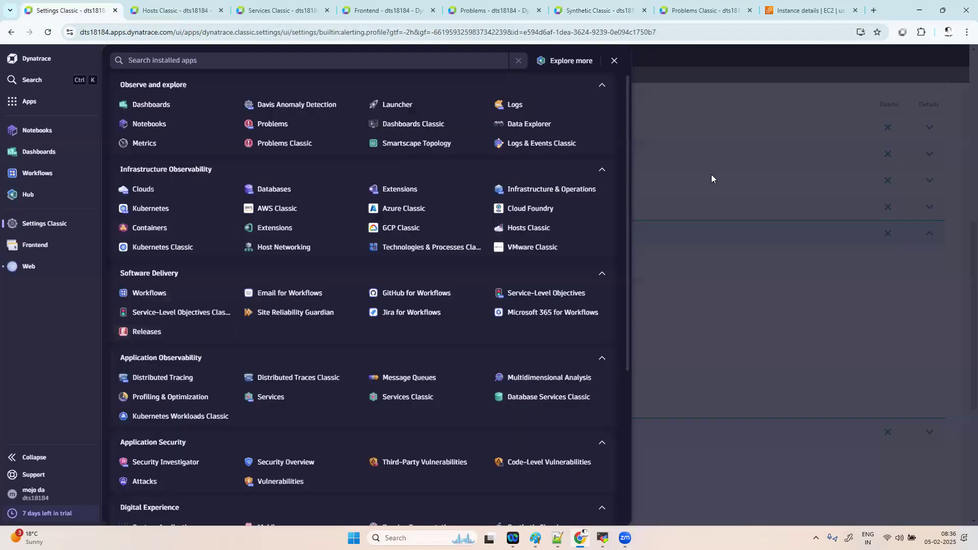
pyautogui.click(711, 167)
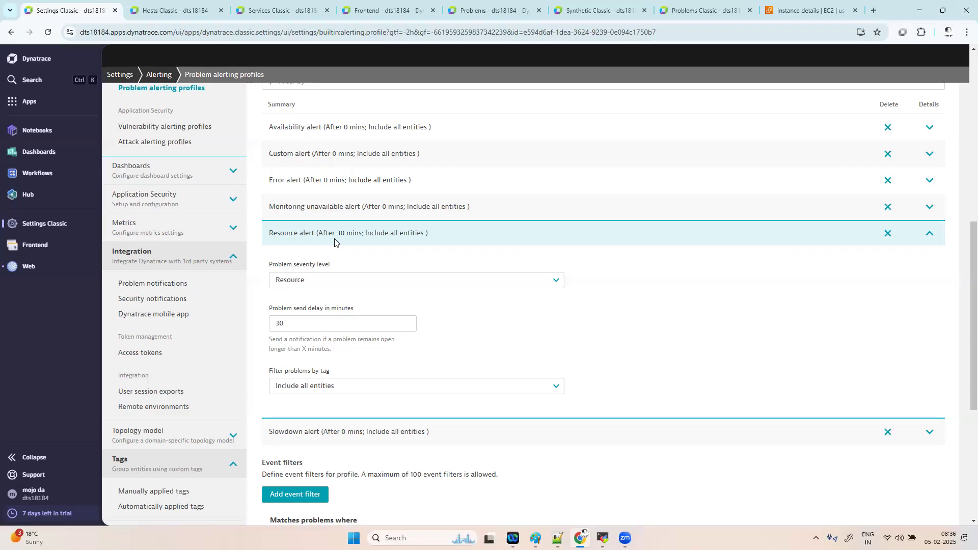
# - Change the Resource alert's problem send delay from 30 to 15 minutes and save
pyautogui.scroll(2, 334, 242)
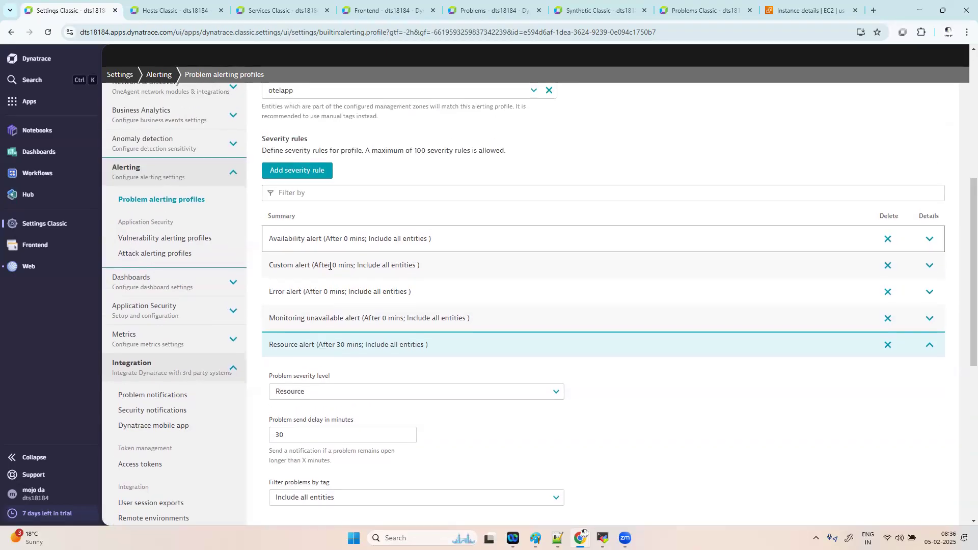
pyautogui.click(290, 437)
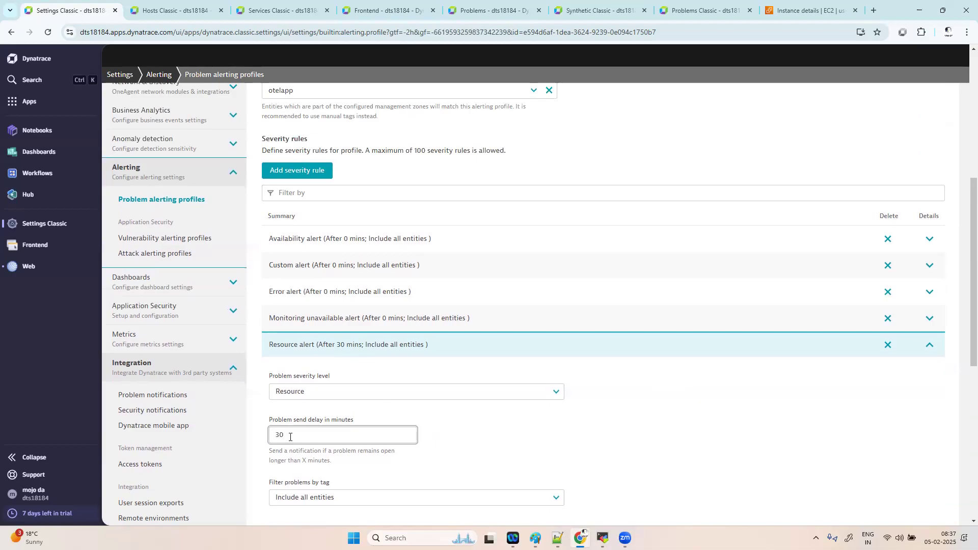
pyautogui.press('BackSpace')
pyautogui.press('BackSpace')
pyautogui.write('15')
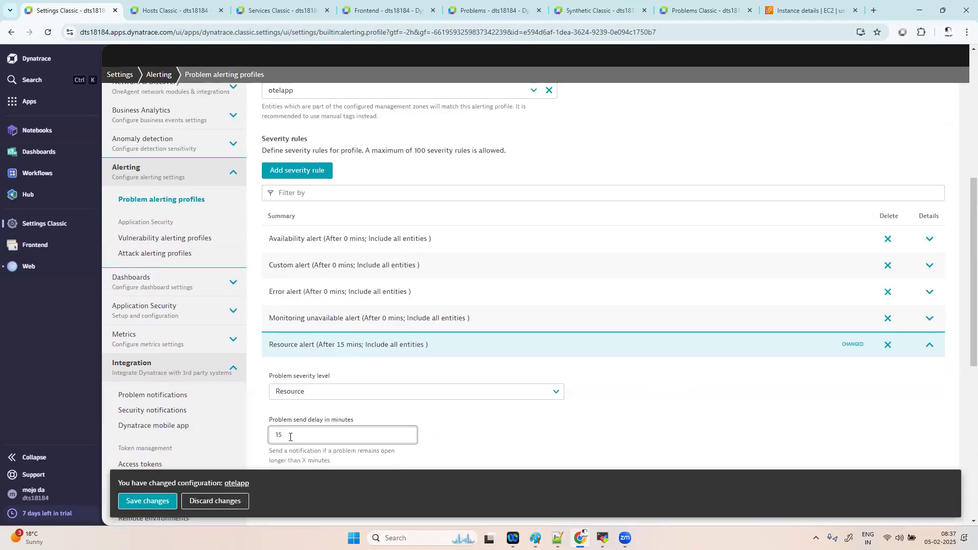
pyautogui.click(131, 504)
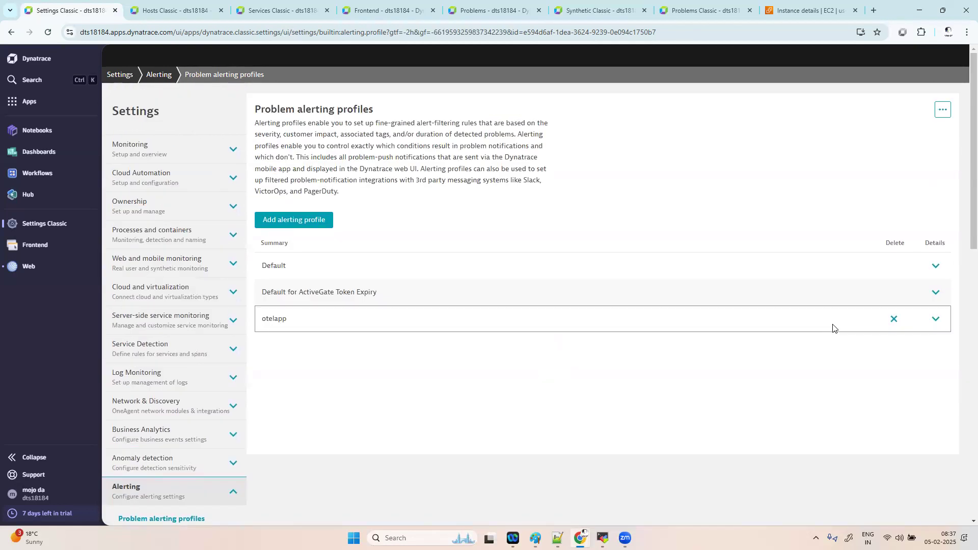
# - Change the Monitoring unavailable alert's send delay from 0 to 15 minutes, save, and recheck otelapp
pyautogui.click(934, 318)
pyautogui.scroll(-6, 461, 390)
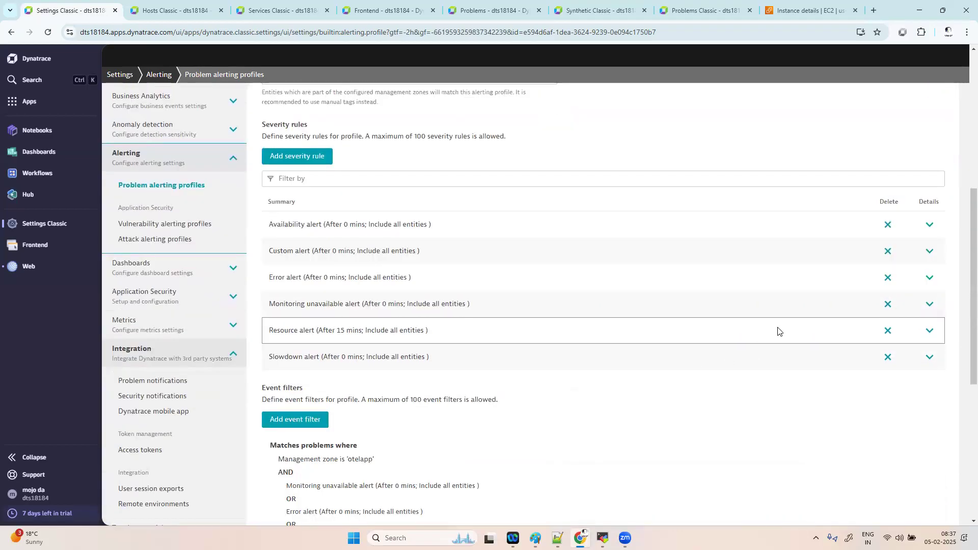
pyautogui.click(930, 304)
pyautogui.click(351, 396)
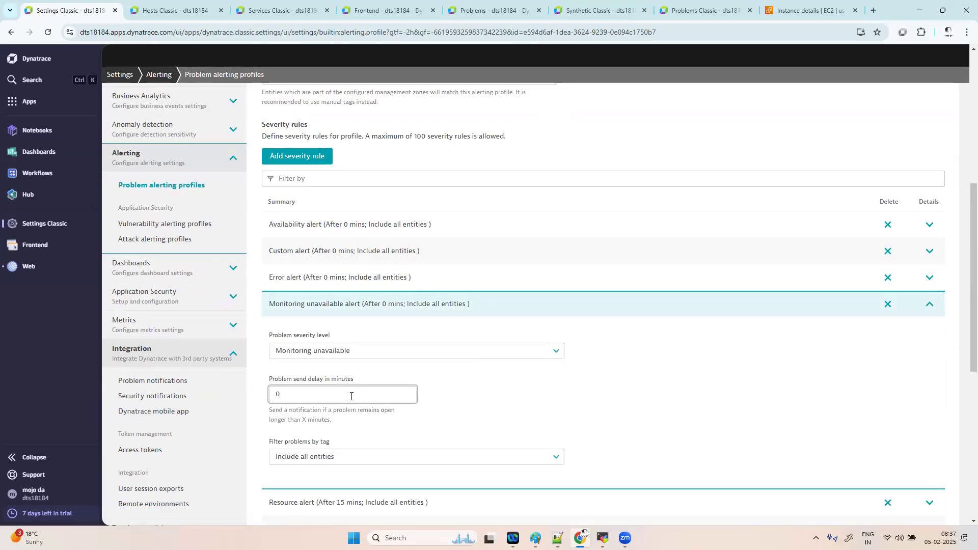
pyautogui.press('BackSpace')
pyautogui.write('15')
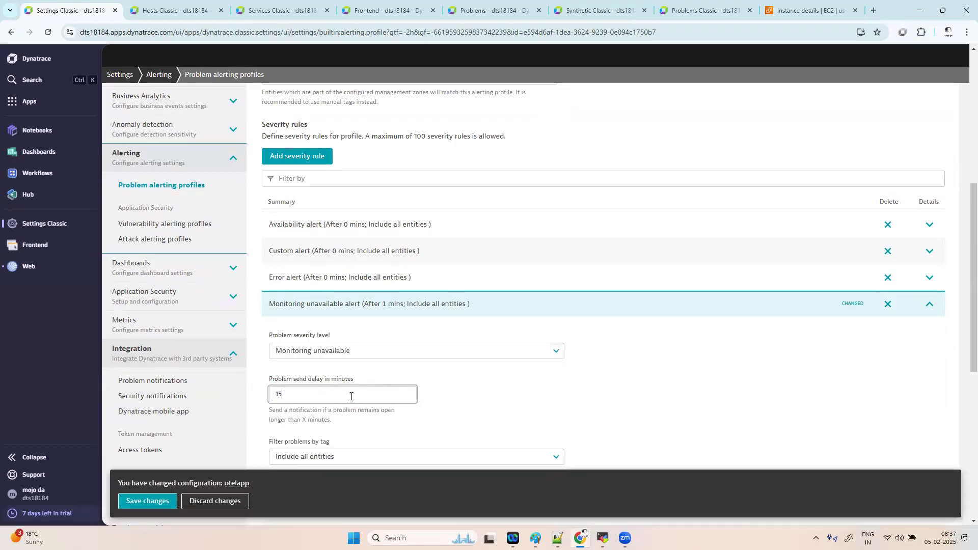
pyautogui.click(146, 498)
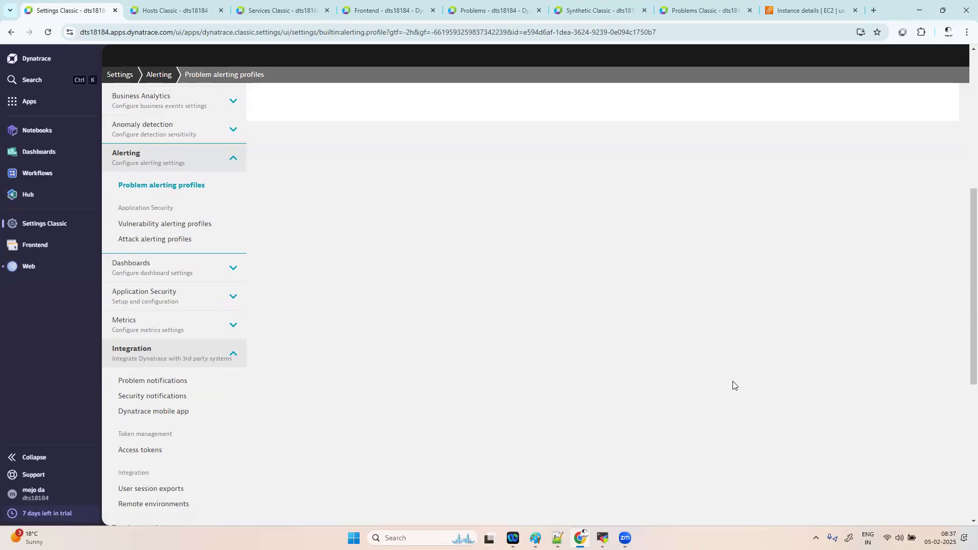
pyautogui.scroll(6, 676, 297)
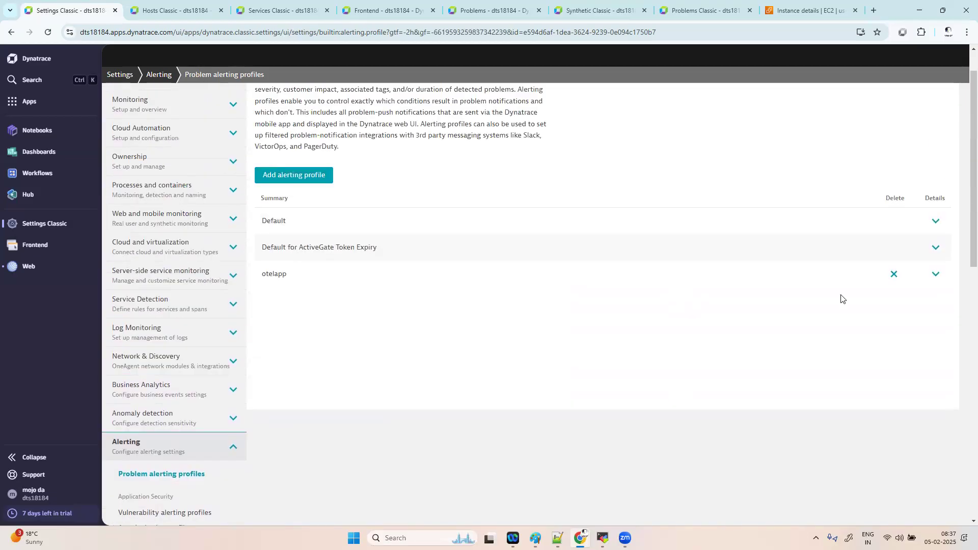
pyautogui.click(934, 276)
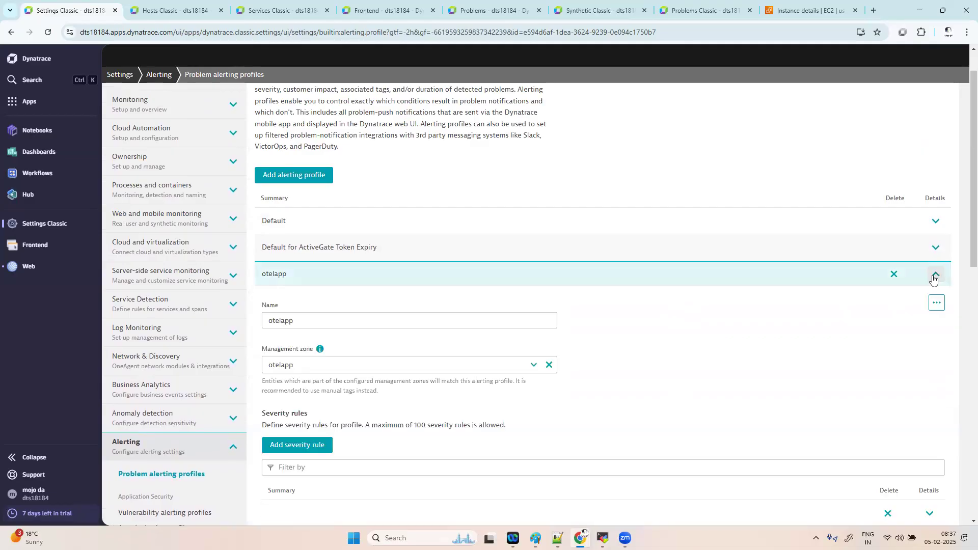
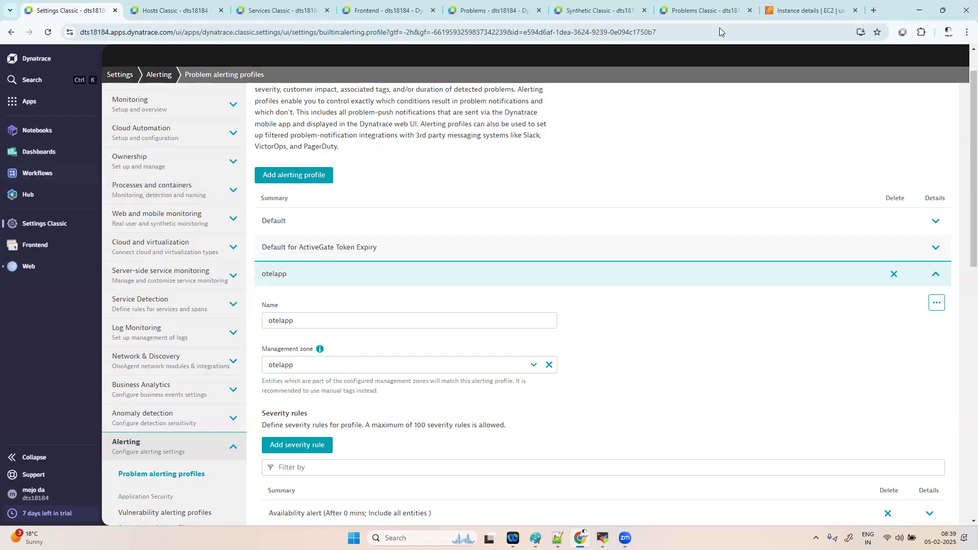
# - Search for 'moogsoft' in a new tab and open the moogsoft.com homepage
pyautogui.click(873, 11)
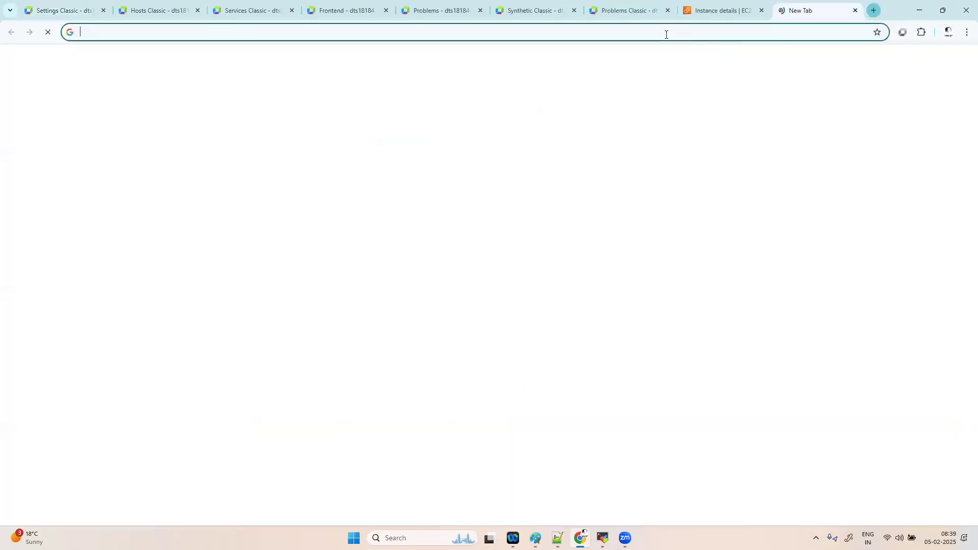
pyautogui.click(658, 30)
pyautogui.write('moogsoft')
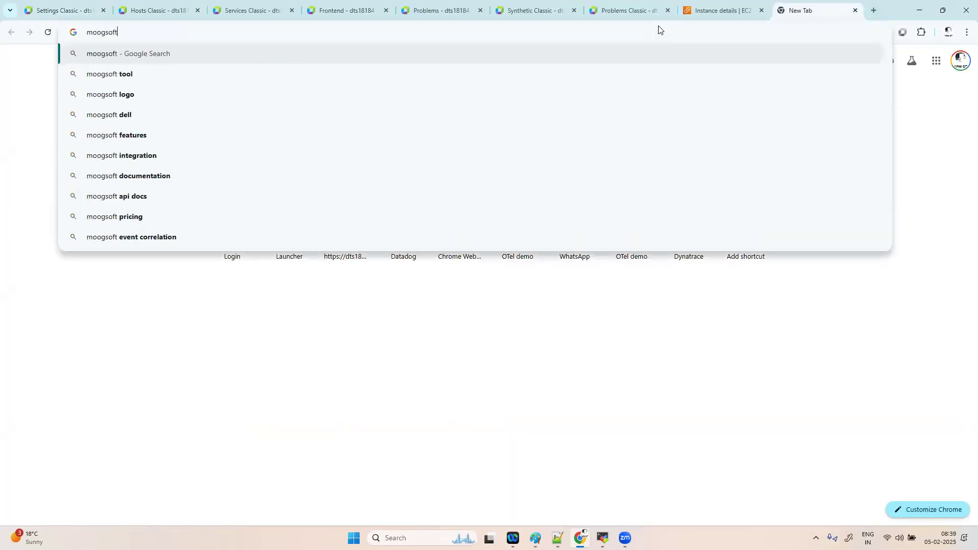
pyautogui.press('Return')
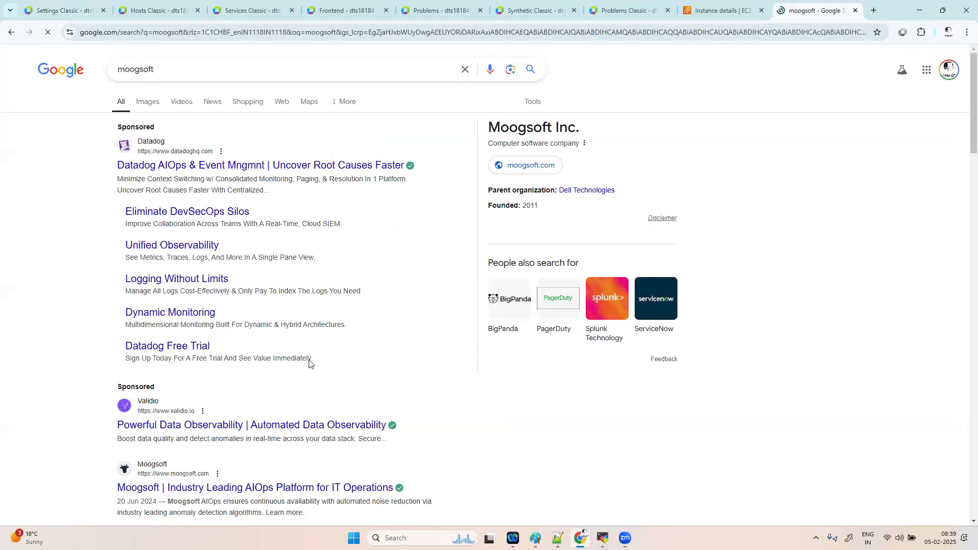
pyautogui.scroll(-3, 309, 362)
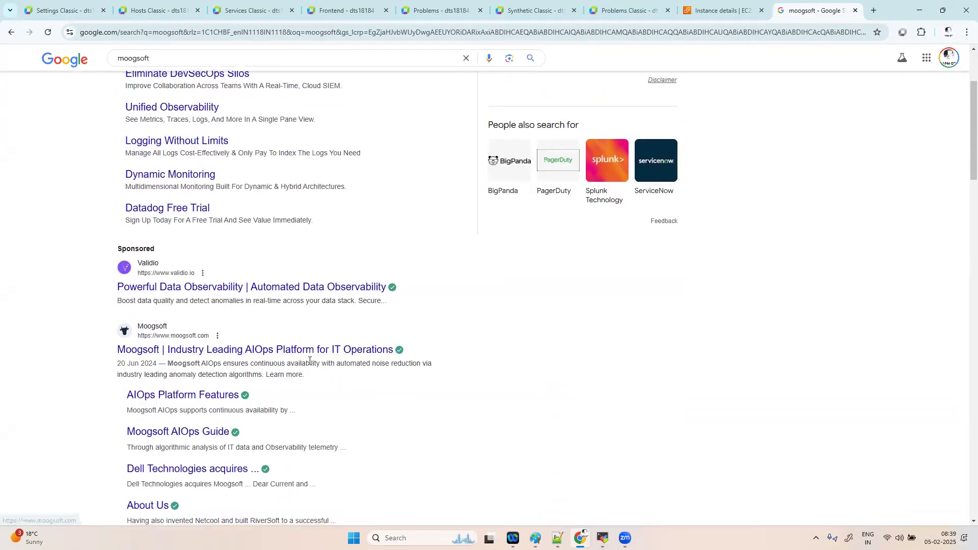
pyautogui.click(274, 353)
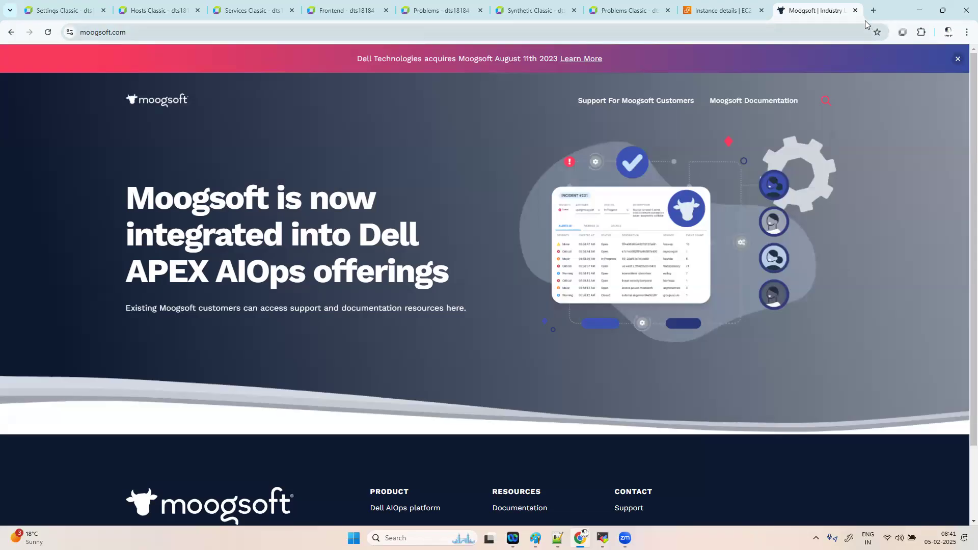
# - Back in the Paint notes, handwrite ISM and ITOM with an arrow after ITOM
pyautogui.hotkey('ctrl', 'w')
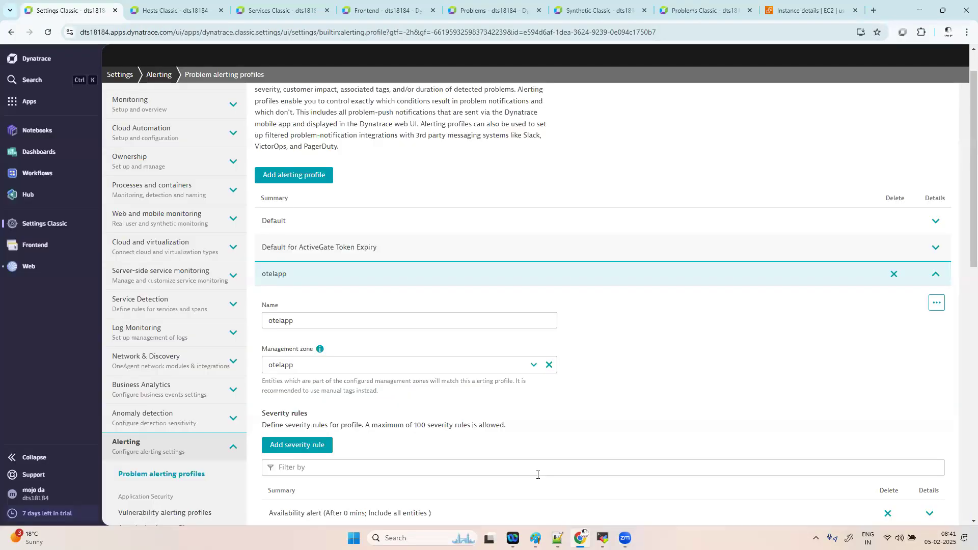
pyautogui.click(535, 538)
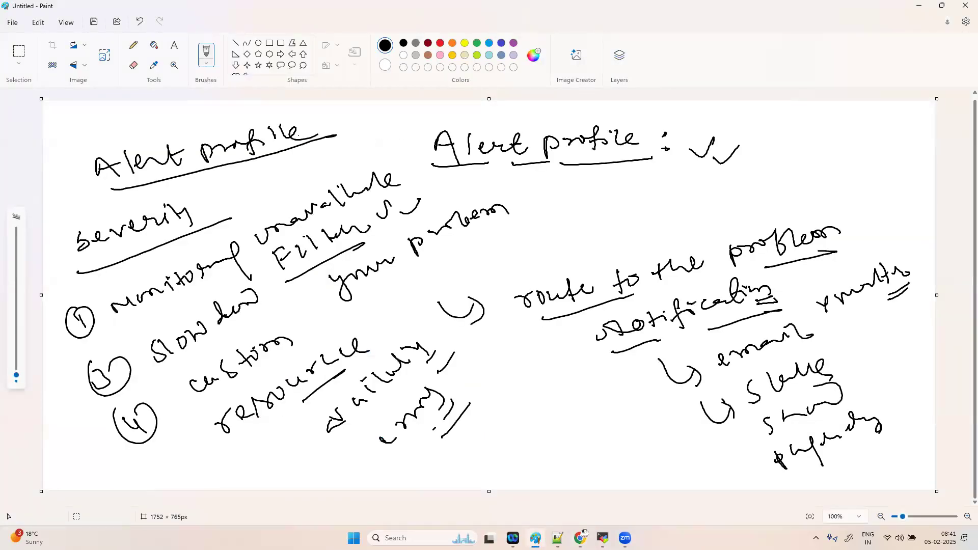
pyautogui.moveTo(535, 218)
pyautogui.mouseDown()
pyautogui.moveTo(547, 230)
pyautogui.moveTo(547, 218)
pyautogui.moveTo(559, 221)
pyautogui.mouseUp()
pyautogui.moveTo(551, 215)
pyautogui.mouseDown()
pyautogui.moveTo(560, 204)
pyautogui.moveTo(609, 209)
pyautogui.mouseUp()
pyautogui.moveTo(548, 254); pyautogui.dragTo(632, 208)
pyautogui.moveTo(574, 254)
pyautogui.mouseDown()
pyautogui.moveTo(565, 269)
pyautogui.moveTo(576, 249)
pyautogui.mouseUp()
pyautogui.moveTo(564, 275); pyautogui.dragTo(607, 237)
pyautogui.moveTo(598, 239)
pyautogui.mouseDown()
pyautogui.moveTo(591, 258)
pyautogui.moveTo(643, 224)
pyautogui.moveTo(668, 228)
pyautogui.mouseUp()
pyautogui.moveTo(671, 219)
pyautogui.mouseDown()
pyautogui.moveTo(697, 209)
pyautogui.moveTo(706, 218)
pyautogui.moveTo(746, 182)
pyautogui.moveTo(812, 154)
pyautogui.moveTo(828, 151)
pyautogui.moveTo(842, 171)
pyautogui.mouseUp()
# - Write a circled 'discovery', draw lines linking ISM to Alert profile, then return to Dynatrace
pyautogui.moveTo(744, 208); pyautogui.dragTo(777, 201)
pyautogui.moveTo(783, 195)
pyautogui.mouseDown()
pyautogui.moveTo(794, 134)
pyautogui.moveTo(756, 201)
pyautogui.mouseUp()
pyautogui.moveTo(620, 193)
pyautogui.mouseDown()
pyautogui.moveTo(693, 154)
pyautogui.moveTo(689, 175)
pyautogui.mouseUp()
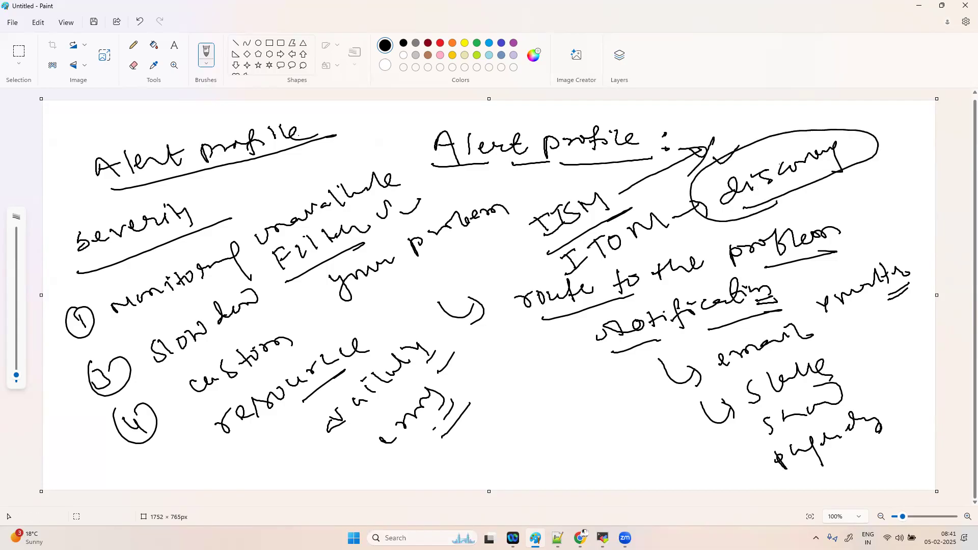
pyautogui.moveTo(595, 182); pyautogui.dragTo(711, 131)
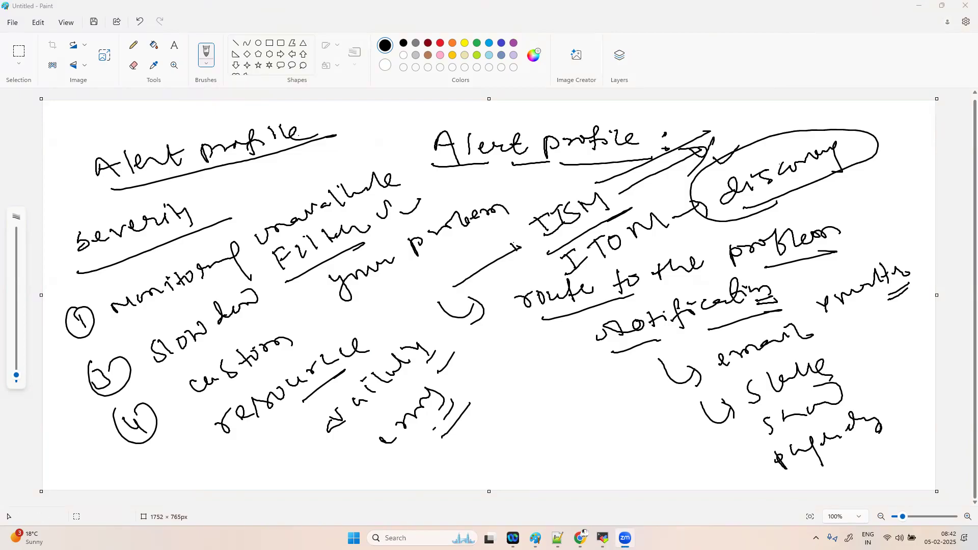
pyautogui.moveTo(535, 538)
pyautogui.moveTo(580, 538)
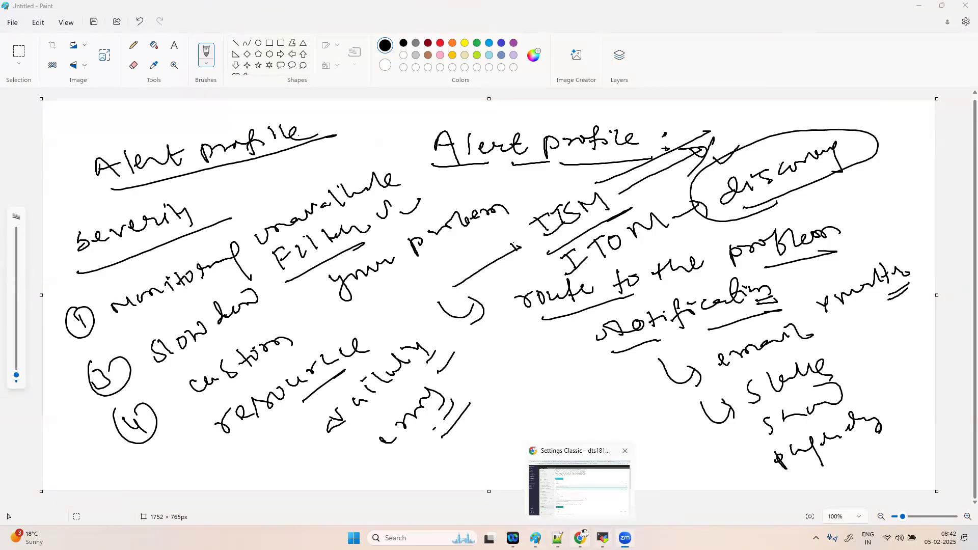
pyautogui.click(579, 488)
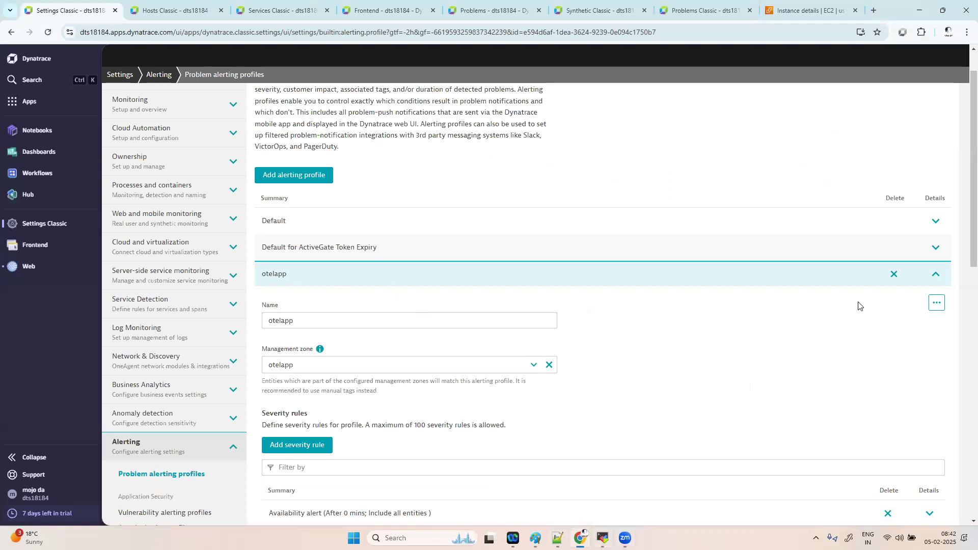
pyautogui.click(936, 275)
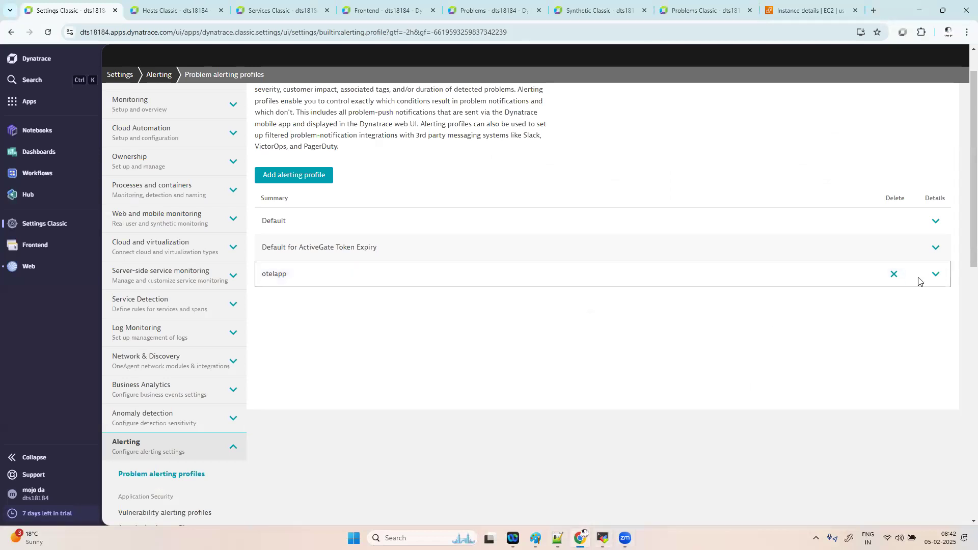
pyautogui.click(936, 274)
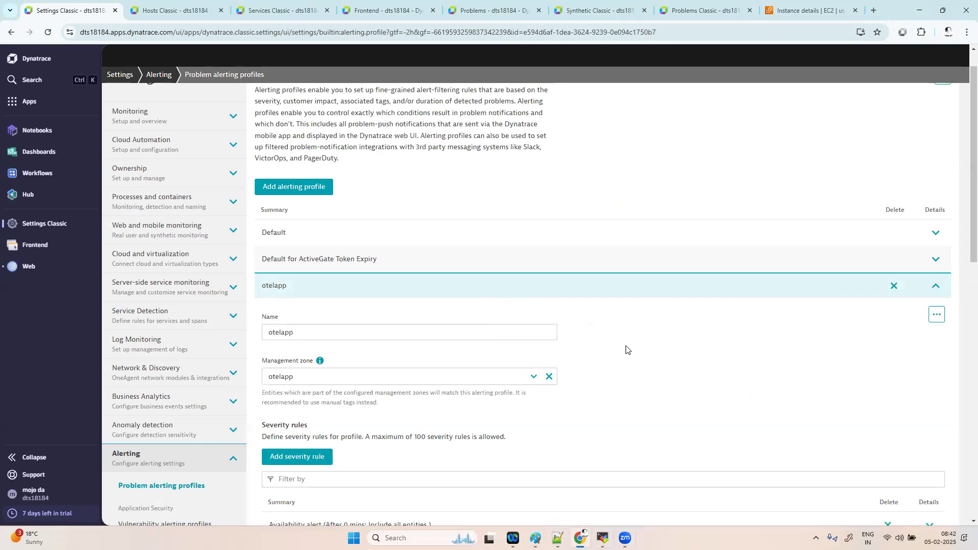
pyautogui.scroll(-5, 626, 349)
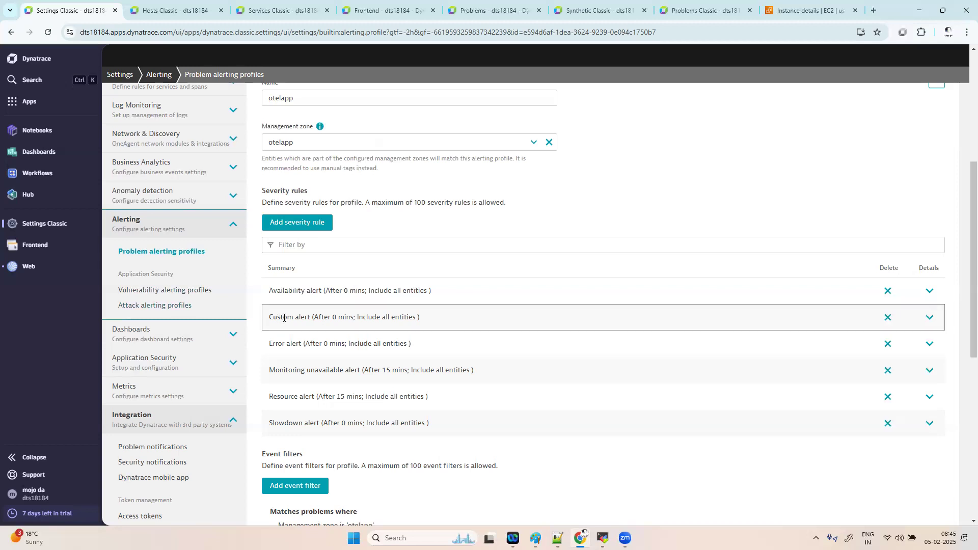
# - Review the Problems page, close the problem details, and go back to the alerting profile settings
pyautogui.click(489, 10)
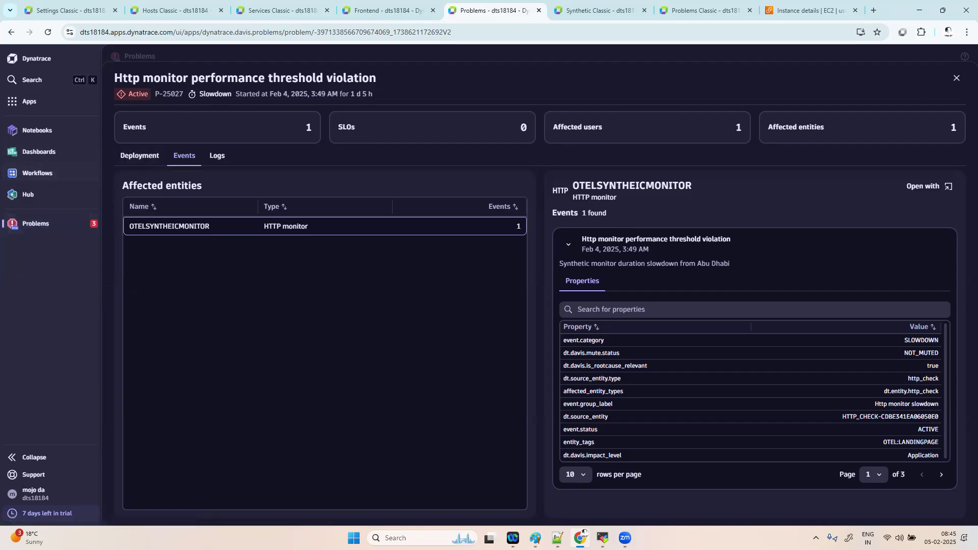
pyautogui.click(957, 78)
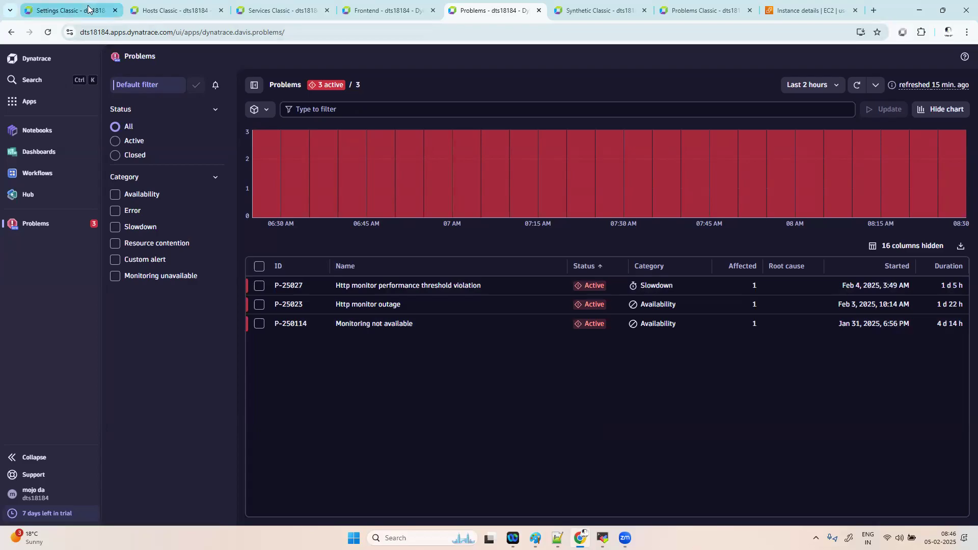
pyautogui.click(66, 10)
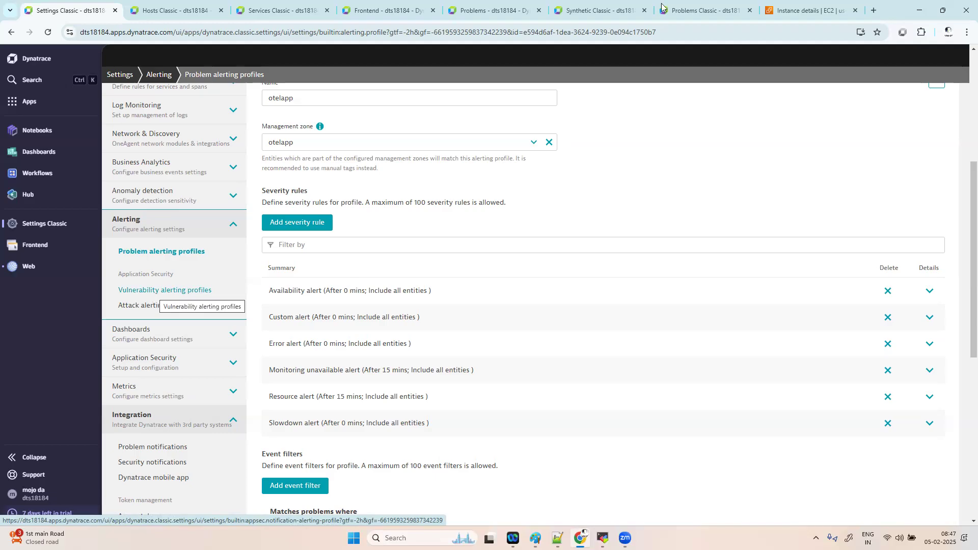
pyautogui.click(489, 11)
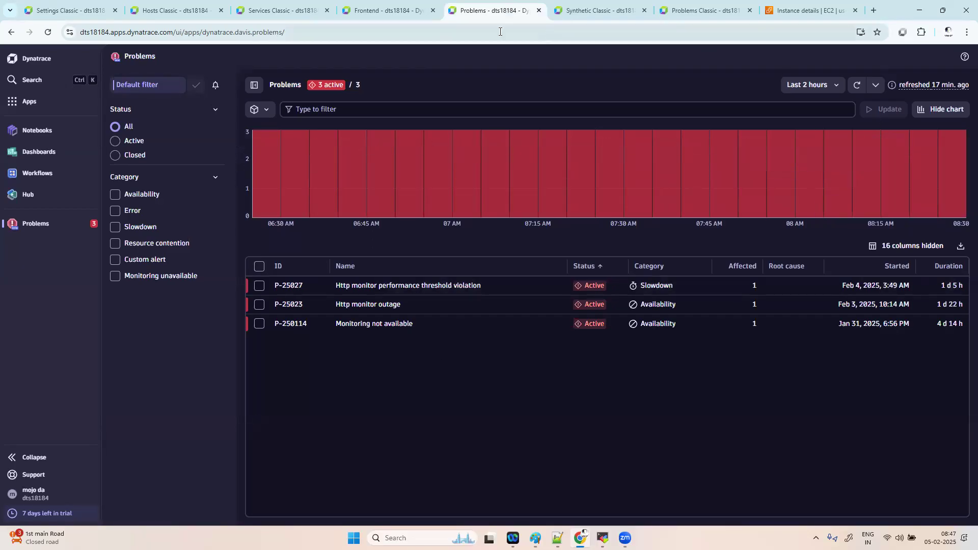
pyautogui.click(87, 11)
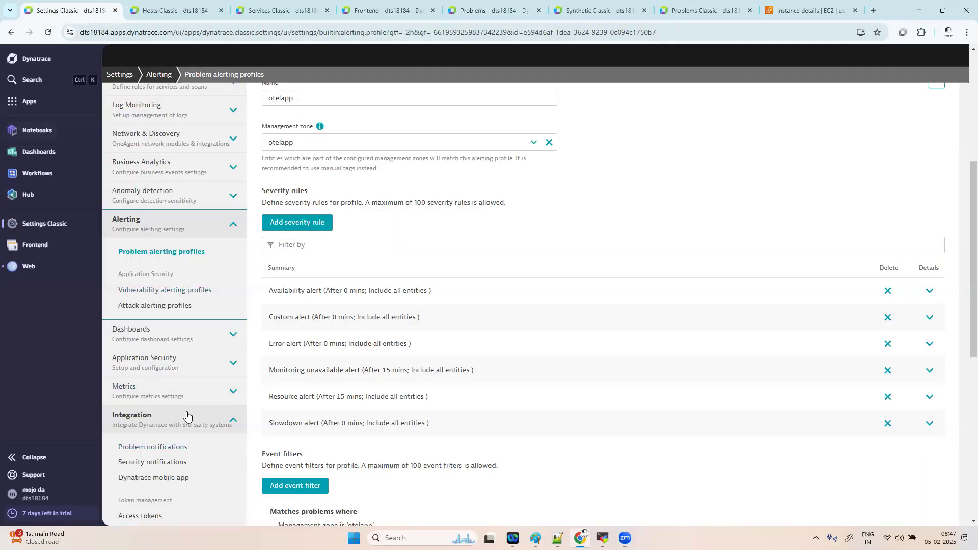
pyautogui.scroll(-1, 186, 410)
# - Add a new problem notification with Custom Integration as its type
pyautogui.click(153, 379)
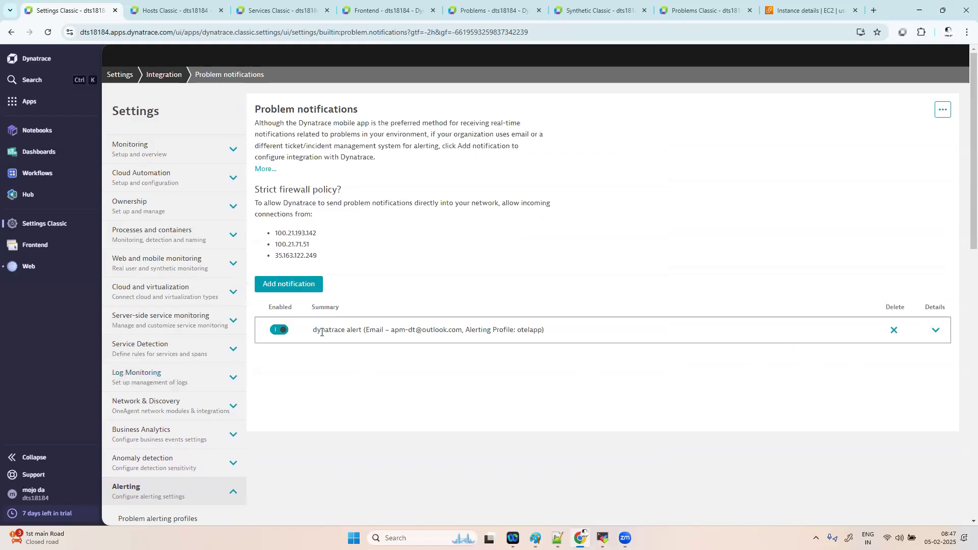
pyautogui.click(314, 288)
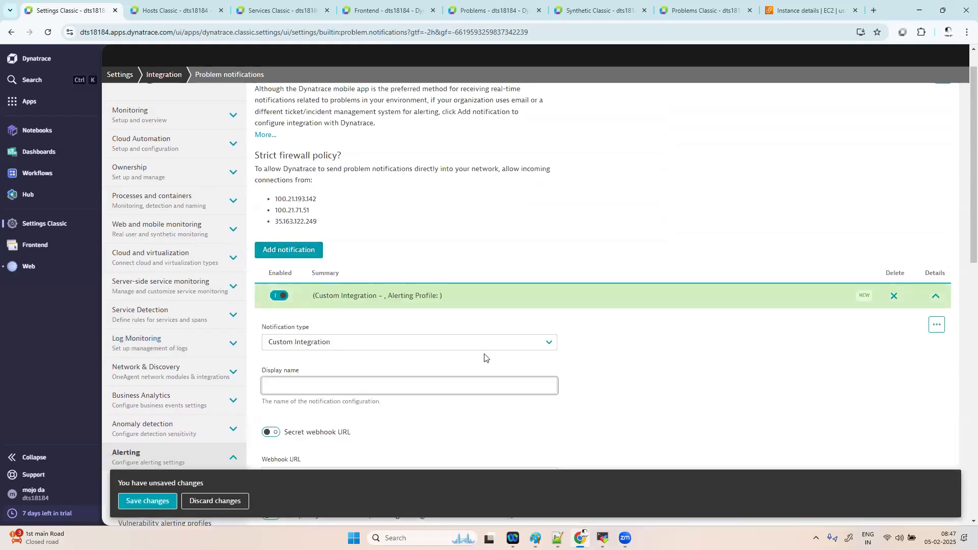
pyautogui.click(517, 343)
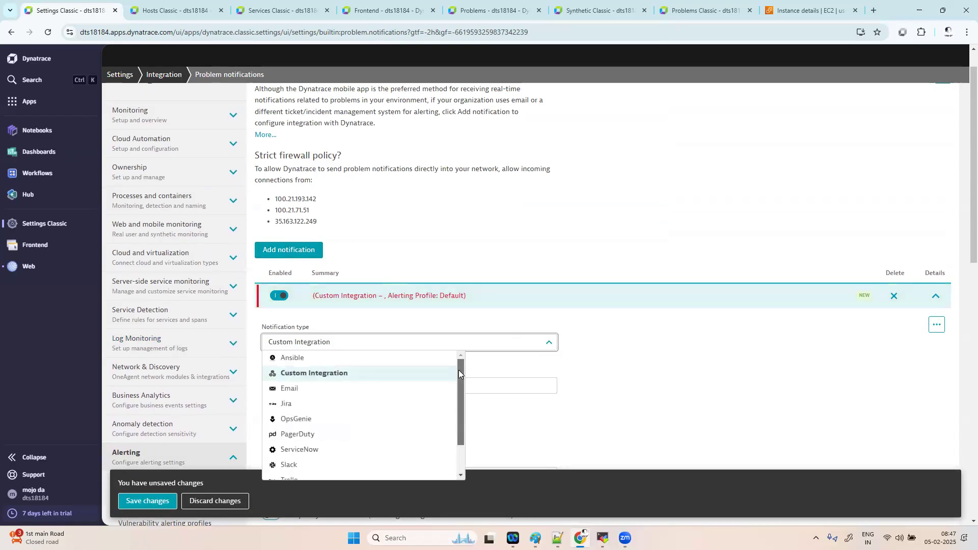
pyautogui.moveTo(459, 362); pyautogui.dragTo(443, 375)
pyautogui.click(341, 371)
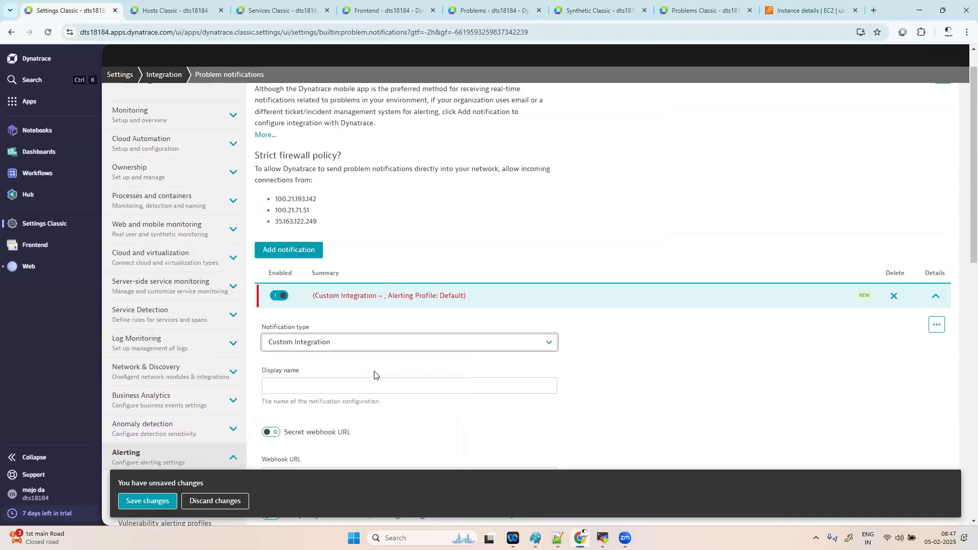
# - Assign the otelapp alerting profile to the new notification
pyautogui.click(435, 387)
pyautogui.scroll(-2, 435, 387)
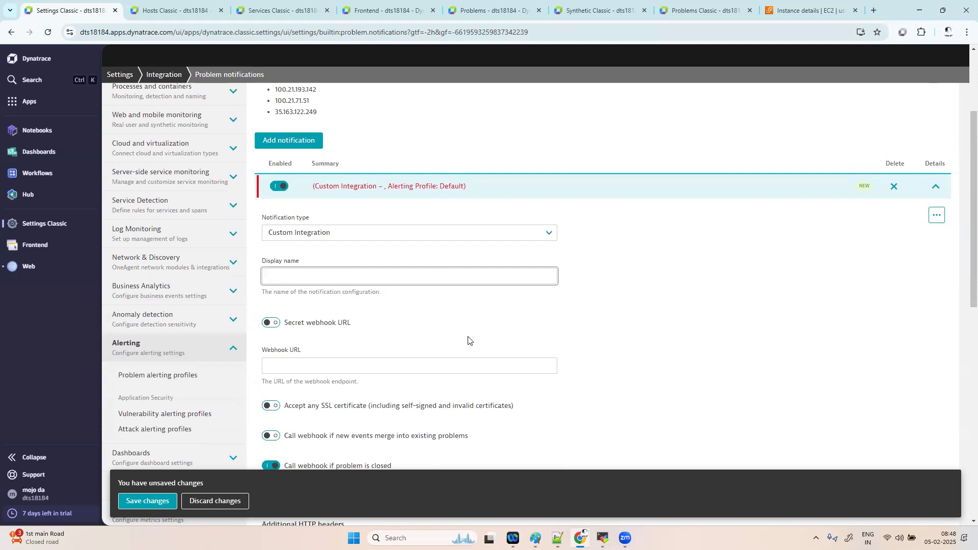
pyautogui.scroll(-4, 468, 340)
pyautogui.scroll(-4, 467, 340)
pyautogui.click(405, 271)
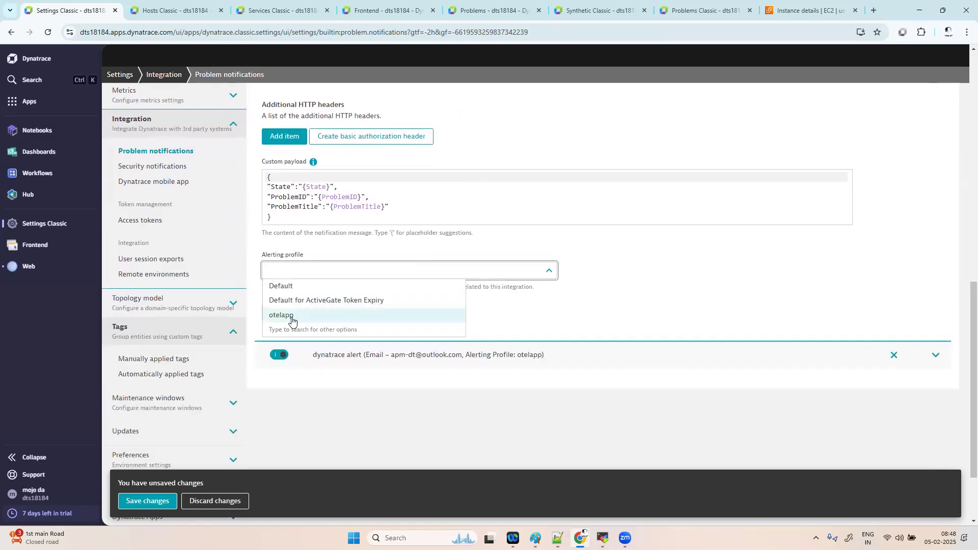
pyautogui.click(292, 317)
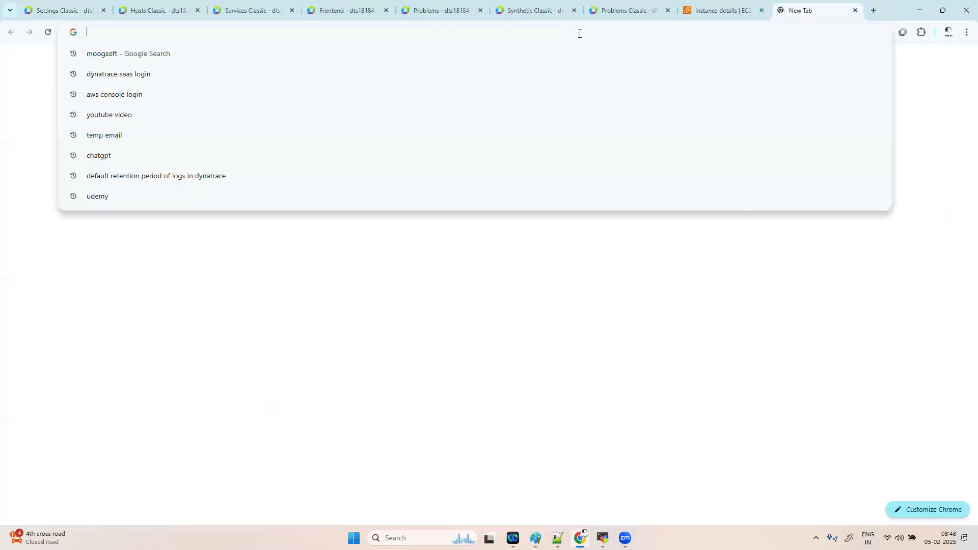
# - Search for a temp email site, open Temp Mail, and copy the generated address
pyautogui.write('temp emial')
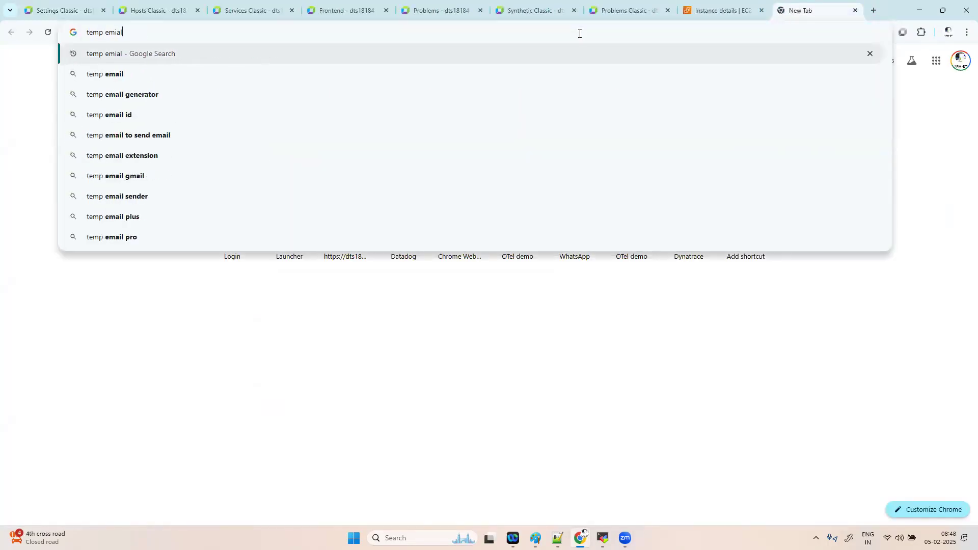
pyautogui.press('Return')
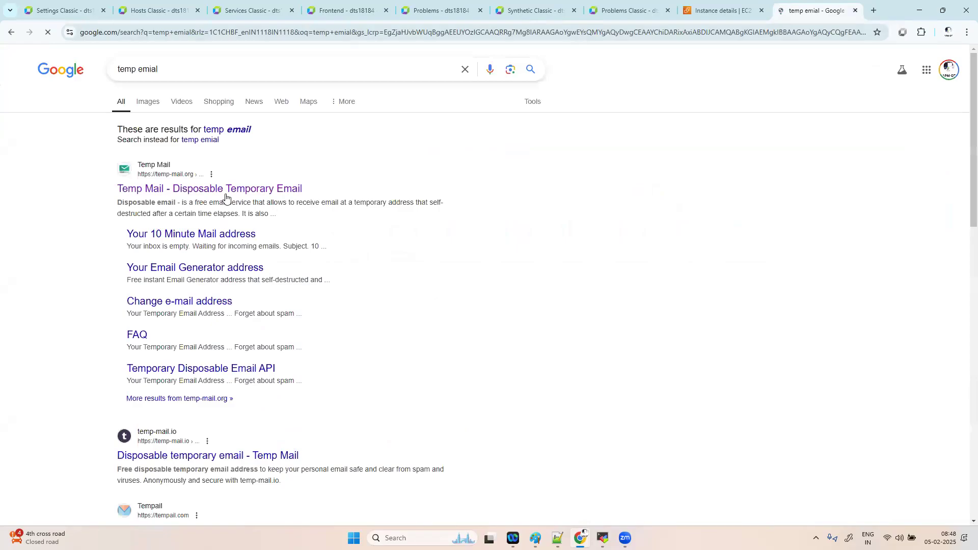
pyautogui.click(223, 189)
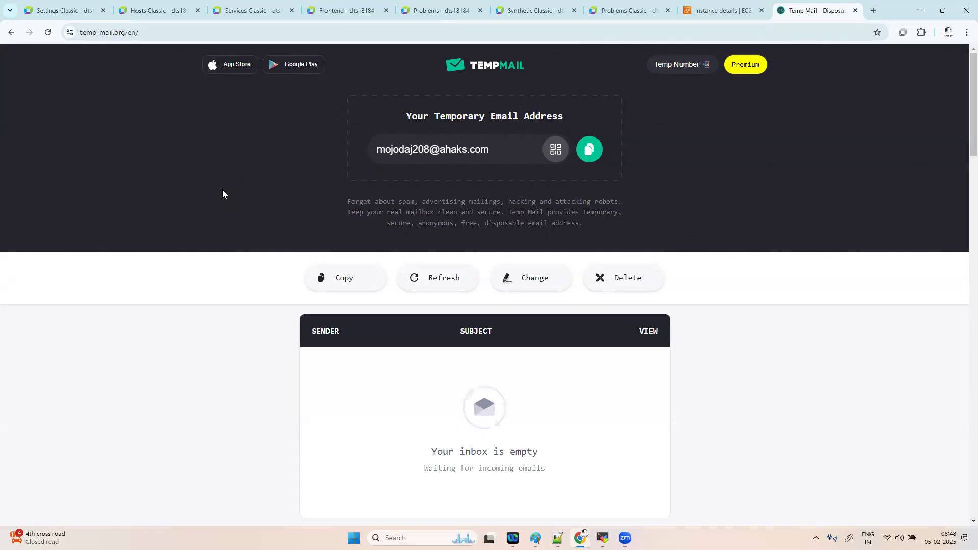
pyautogui.click(589, 149)
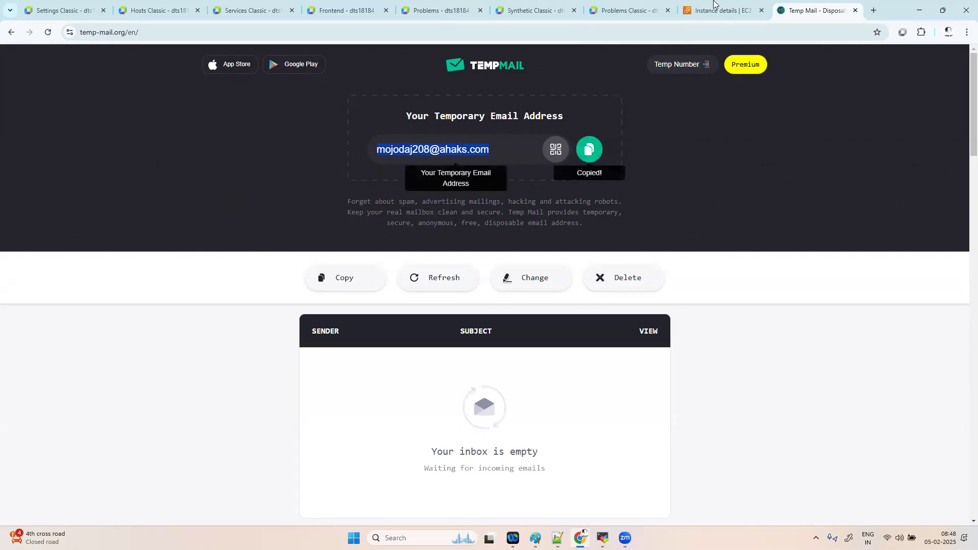
# - Change the notification type to Email and paste the temporary address as the To recipient
pyautogui.click(56, 10)
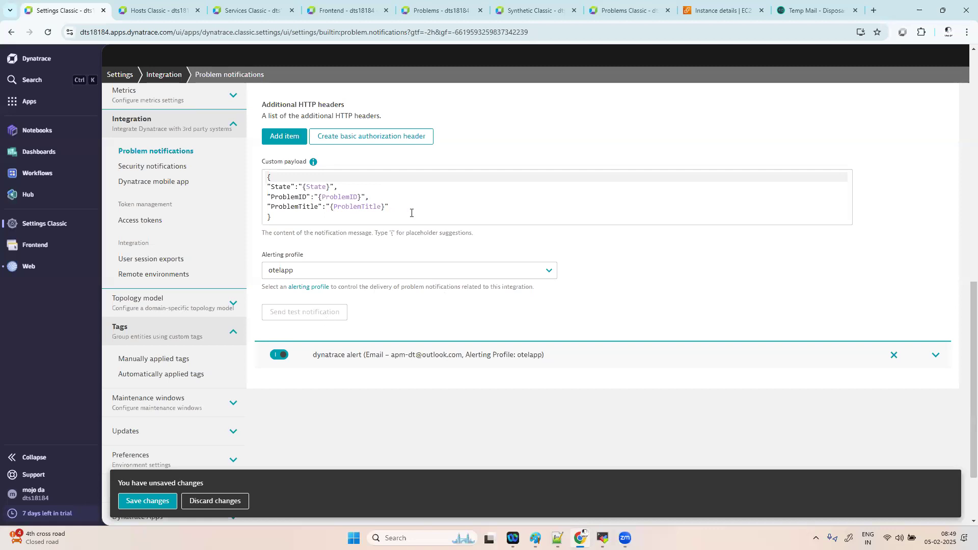
pyautogui.scroll(8, 411, 214)
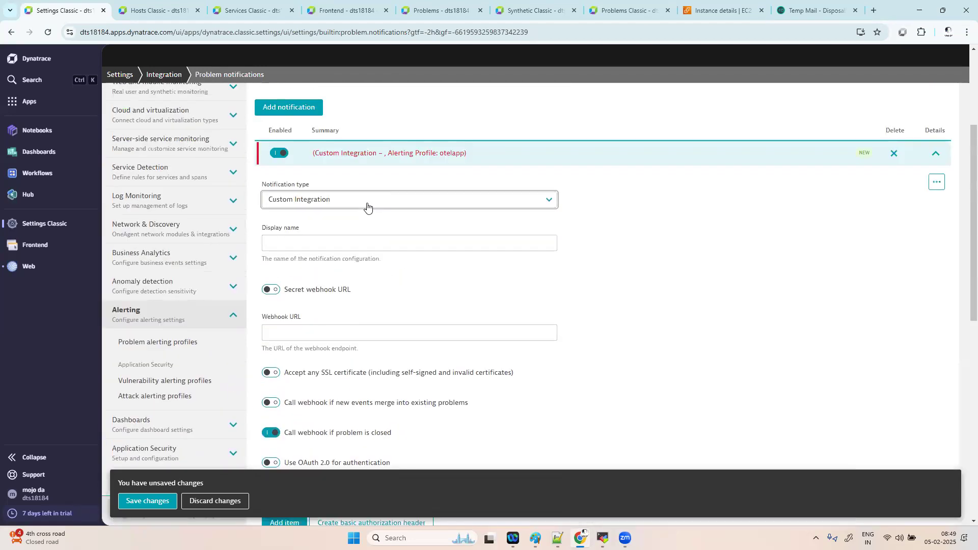
pyautogui.click(367, 204)
pyautogui.click(312, 247)
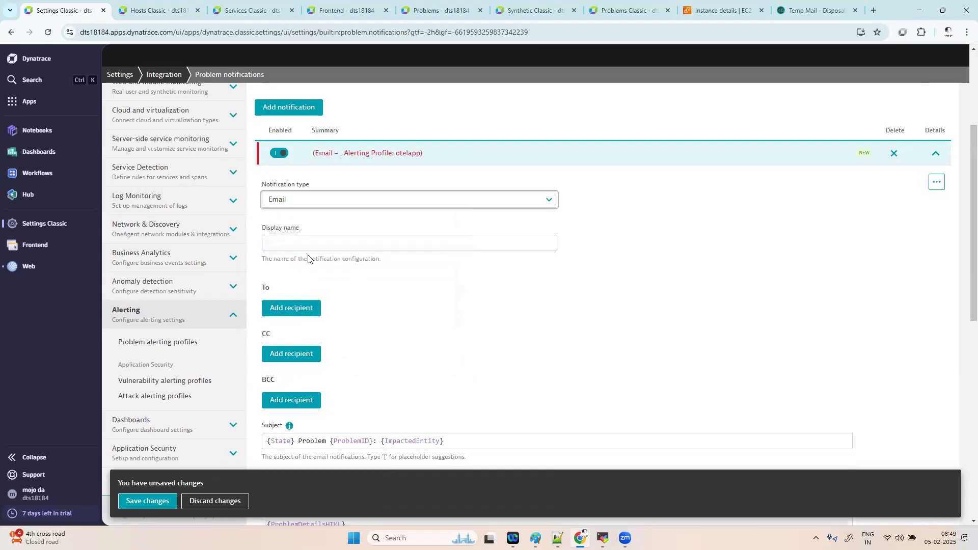
pyautogui.click(299, 308)
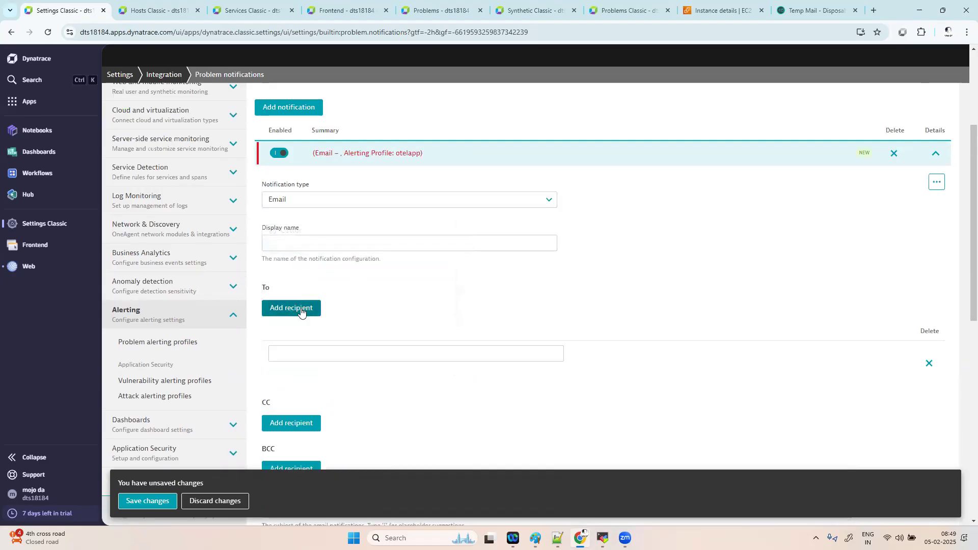
pyautogui.scroll(-2, 310, 298)
pyautogui.click(320, 279)
pyautogui.hotkey('ctrl', 'v')
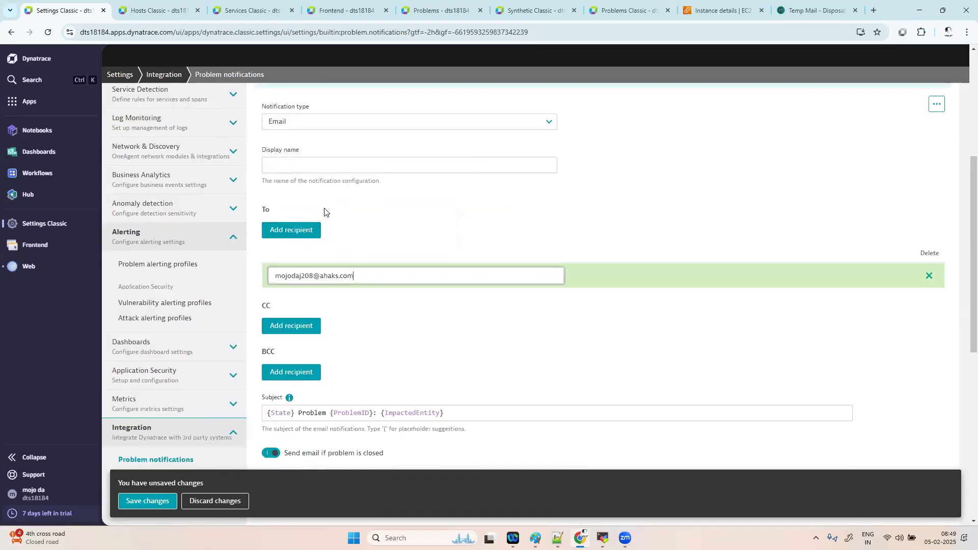
# - Enter 'xxx' as the display name and send a test notification
pyautogui.click(322, 171)
pyautogui.write('xxx')
pyautogui.scroll(-3, 466, 321)
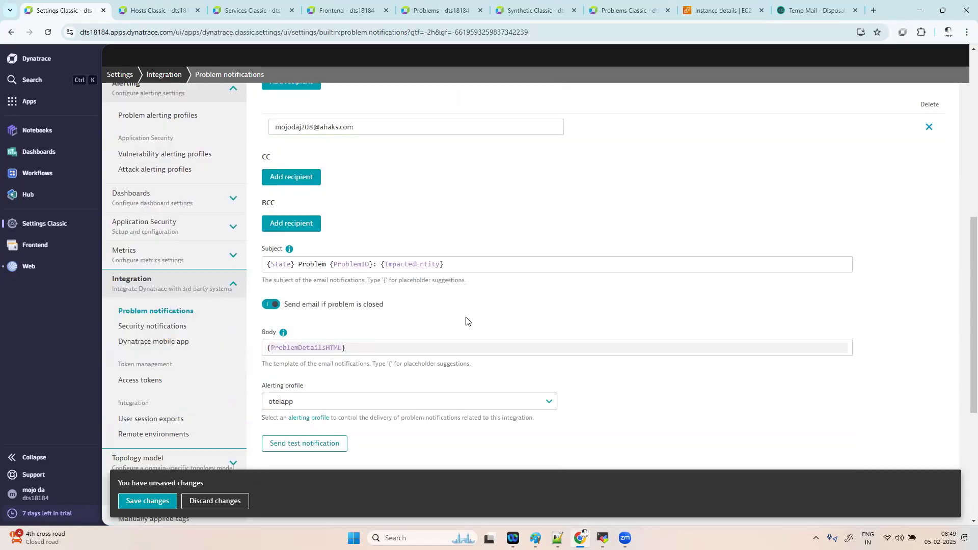
pyautogui.scroll(-3, 466, 321)
pyautogui.click(310, 284)
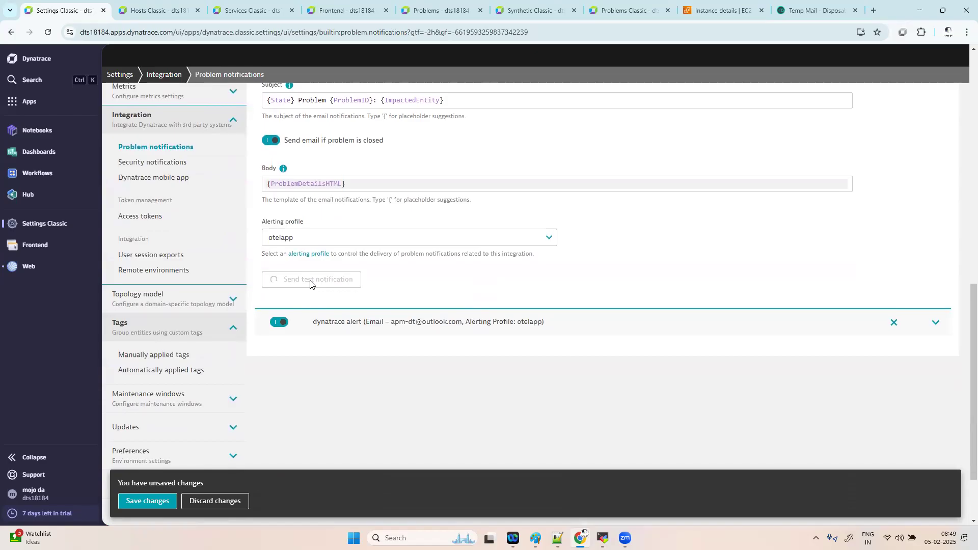
# - Check the Temp Mail inbox for the 'OPEN Problem 999' test email, then return to Dynatrace
pyautogui.click(810, 10)
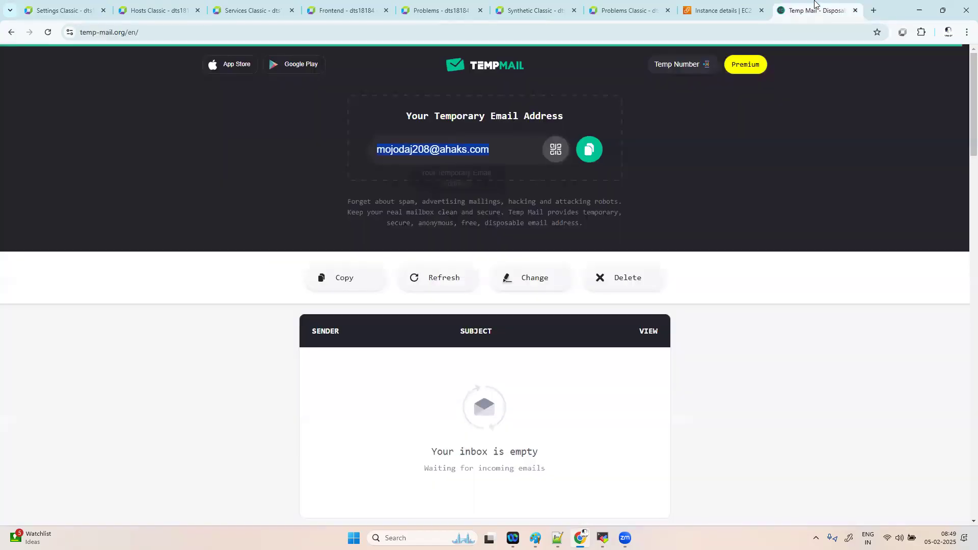
pyautogui.scroll(-1, 479, 322)
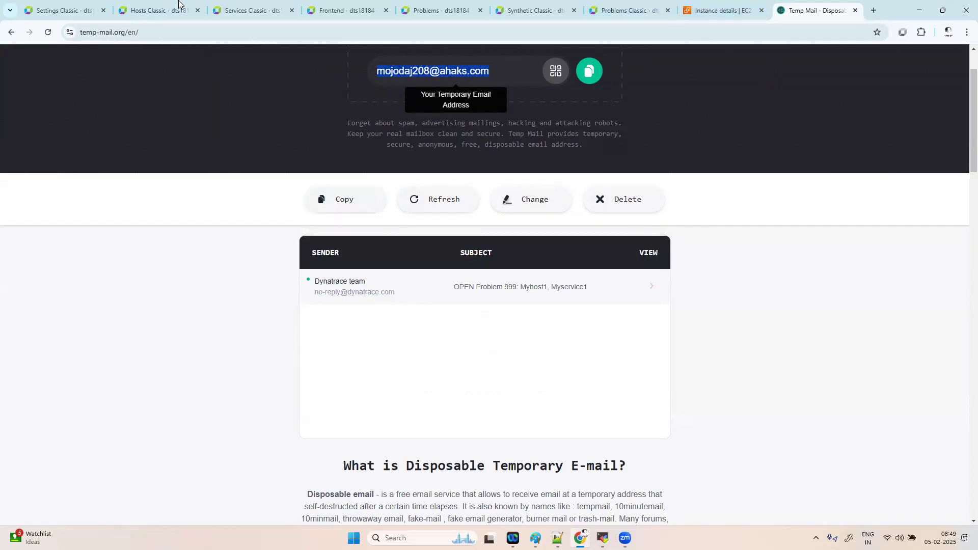
pyautogui.click(67, 11)
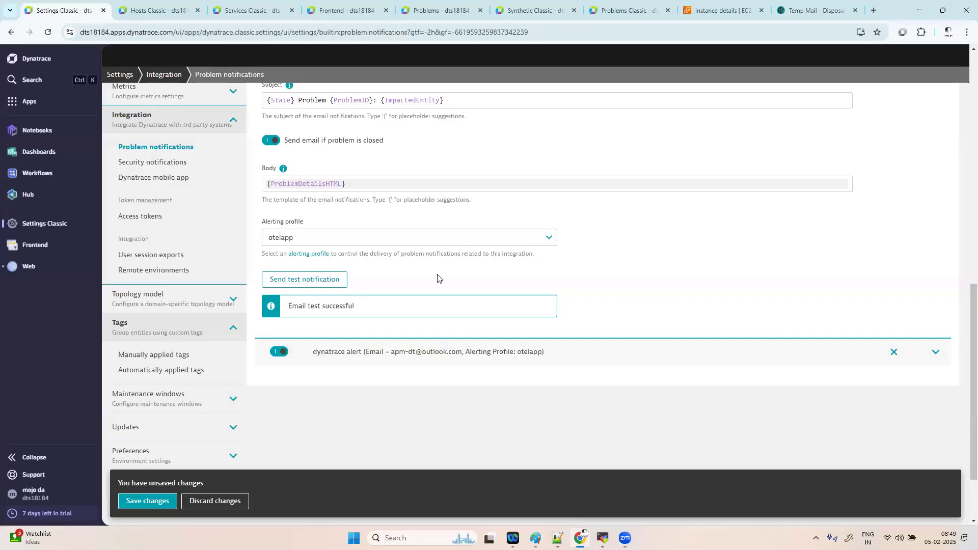
# - Save the xyz email notification, then expand its row and scroll through its settings
pyautogui.click(156, 501)
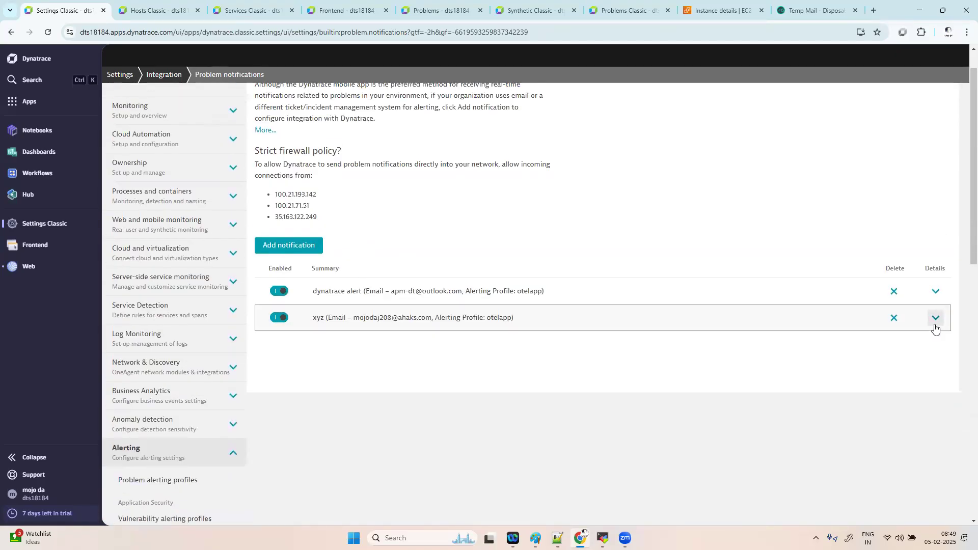
pyautogui.click(935, 318)
pyautogui.scroll(-5, 702, 319)
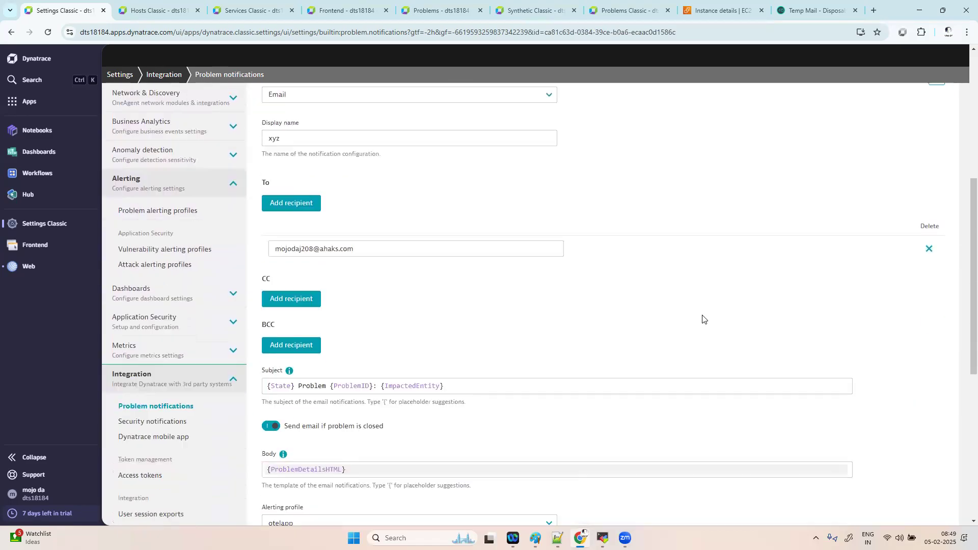
pyautogui.scroll(-3, 703, 319)
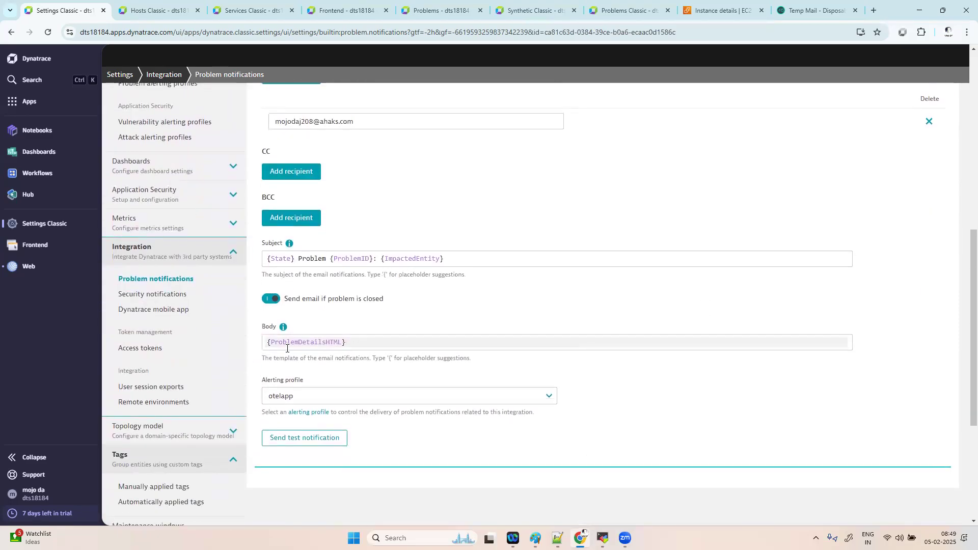
# - Open the Dynatrace test email in Temp Mail, then go back to the Dynatrace notification settings
pyautogui.click(814, 10)
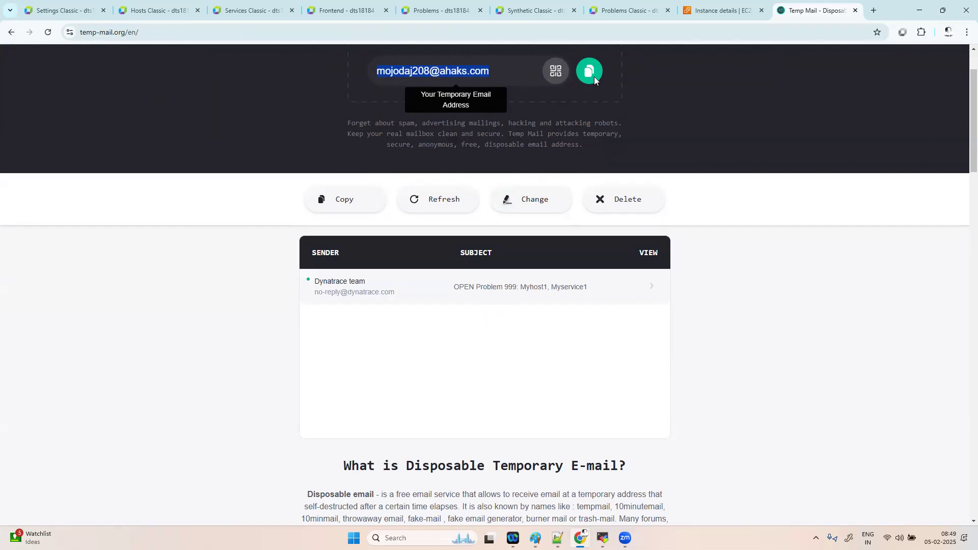
pyautogui.click(650, 286)
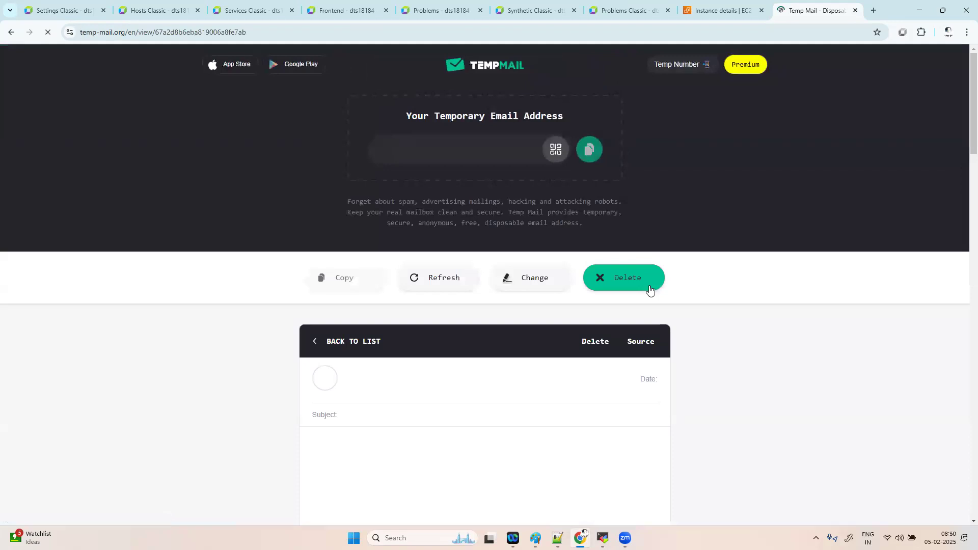
pyautogui.scroll(-2, 535, 388)
pyautogui.scroll(-5, 535, 385)
pyautogui.scroll(6, 535, 384)
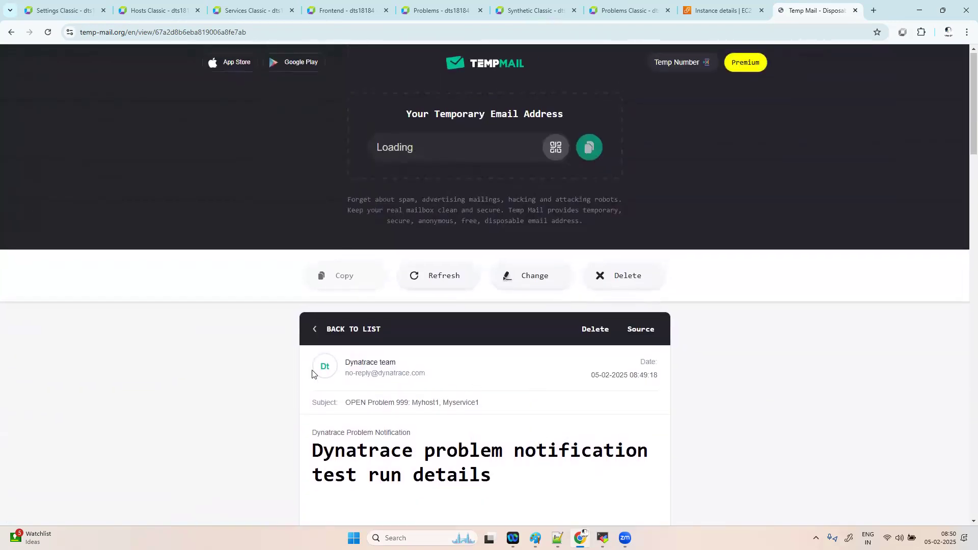
pyautogui.click(636, 11)
pyautogui.click(730, 11)
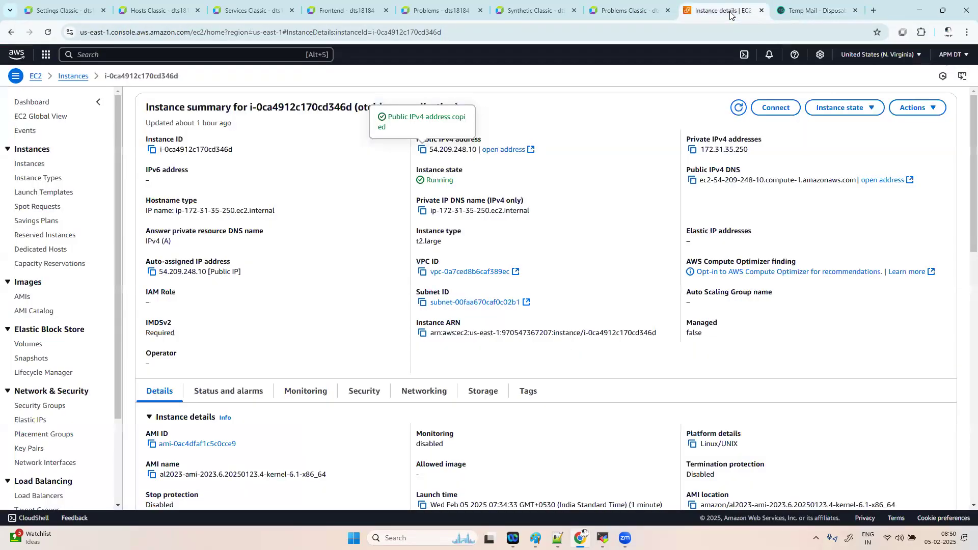
pyautogui.click(61, 10)
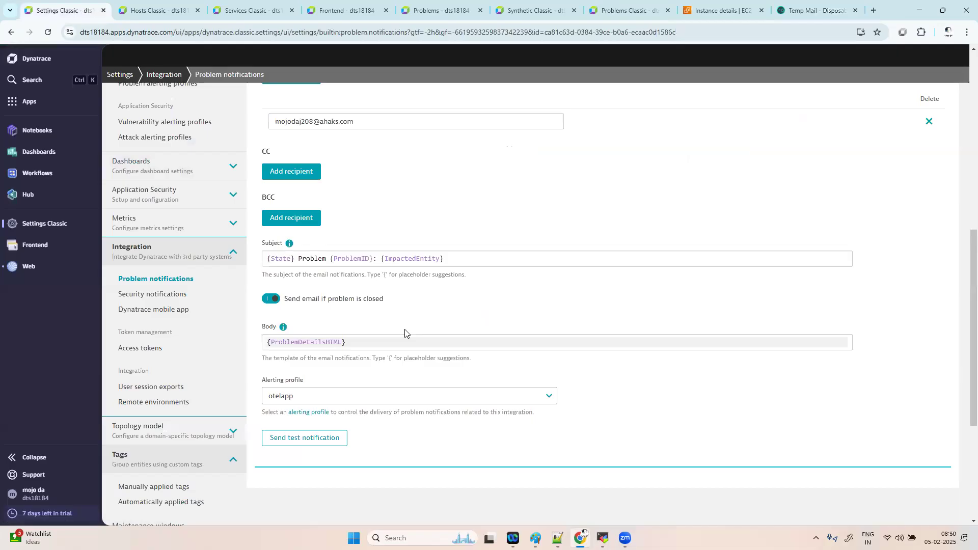
# - Copy the {ProblemURL} placeholder from the subject's placeholders help
pyautogui.scroll(-1, 405, 330)
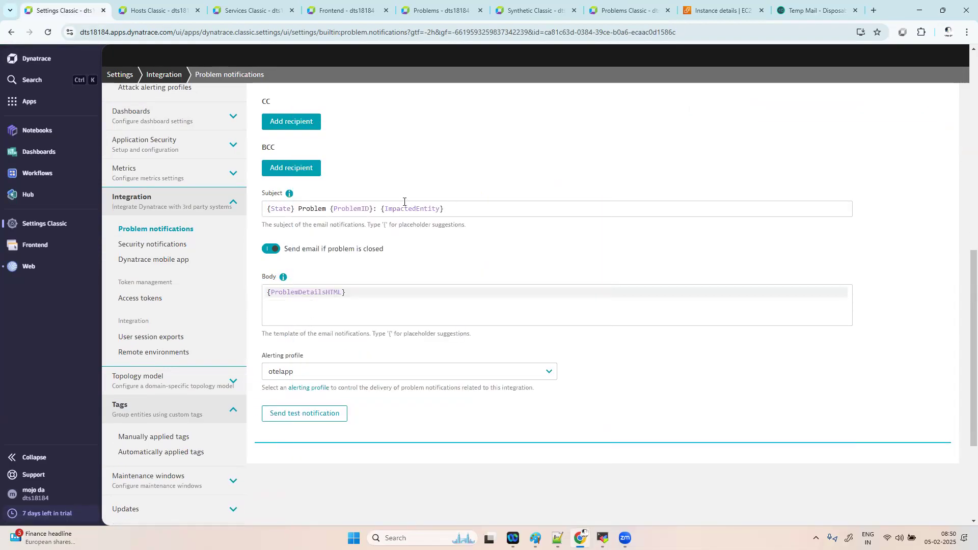
pyautogui.click(461, 205)
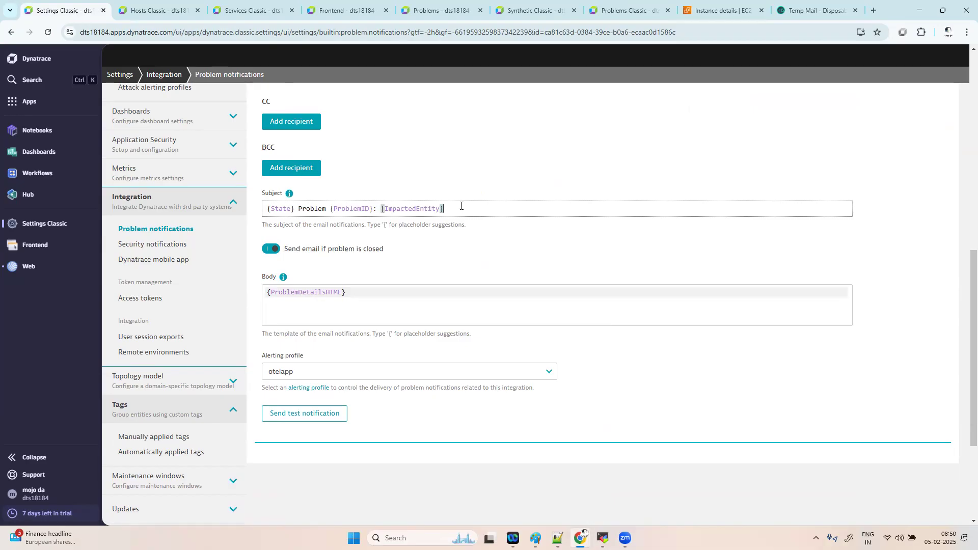
pyautogui.moveTo(287, 194)
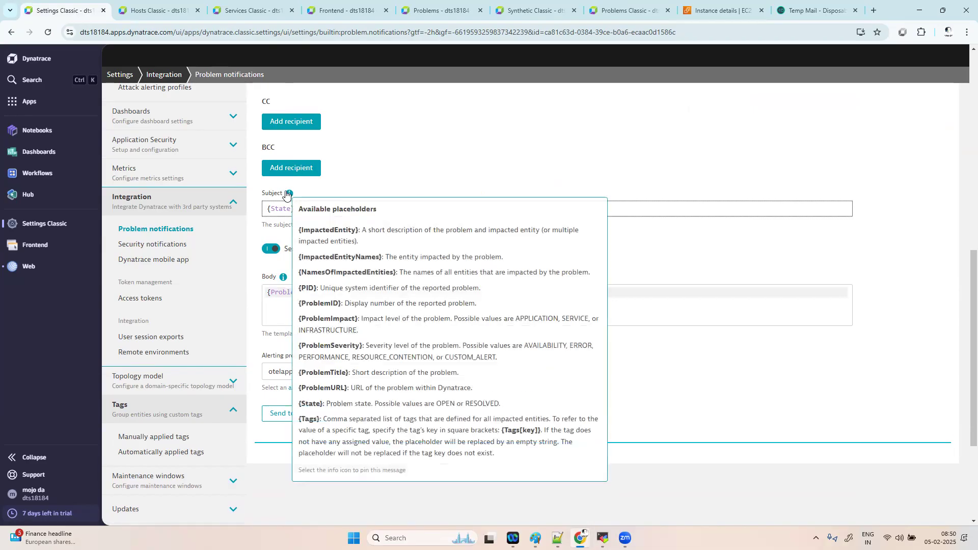
pyautogui.click(288, 194)
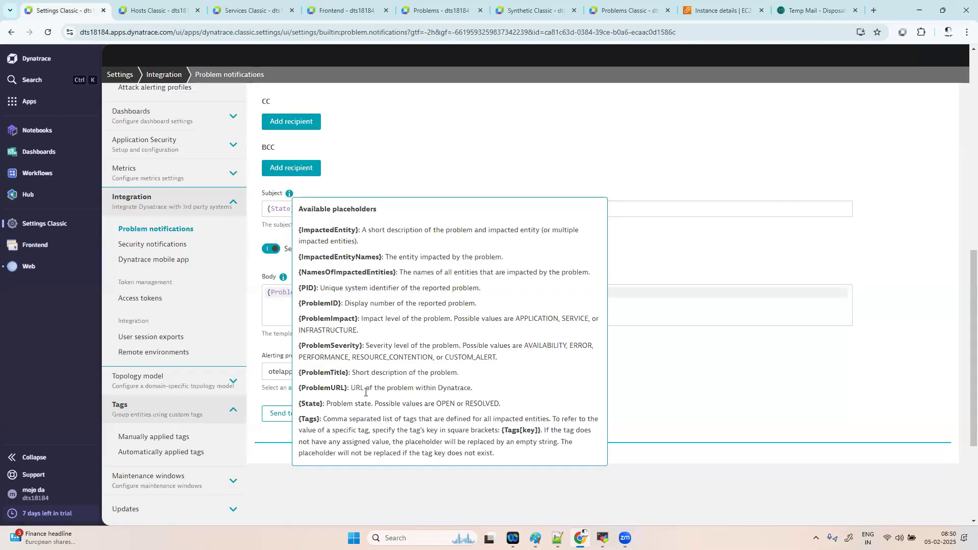
pyautogui.moveTo(350, 392); pyautogui.dragTo(294, 390)
pyautogui.hotkey('ctrl', 'c')
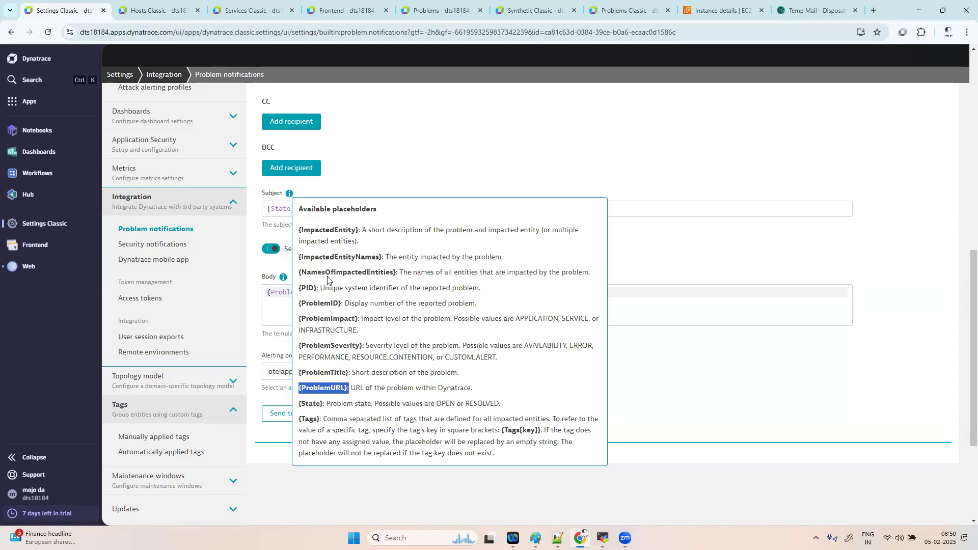
pyautogui.click(670, 212)
# - Append ':{ProblemURL}' to the email subject, send a test email, and save
pyautogui.click(496, 207)
pyautogui.write(': {ImpactedEntity}:')
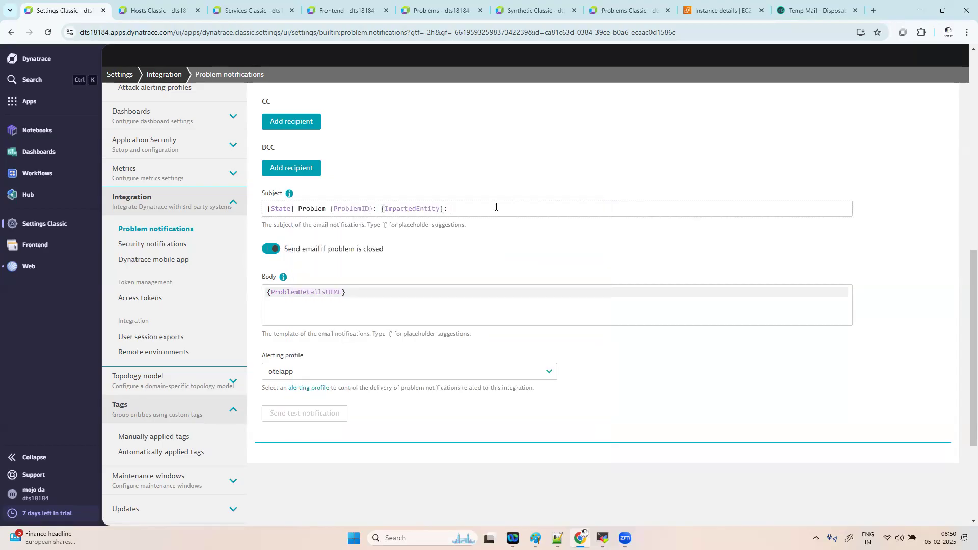
pyautogui.hotkey('ctrl', 'v')
pyautogui.click(310, 419)
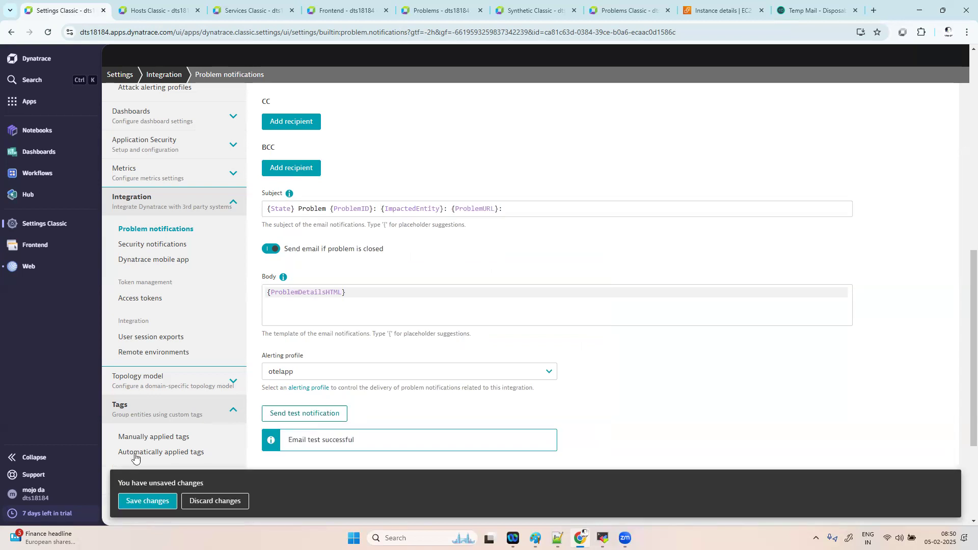
pyautogui.click(136, 500)
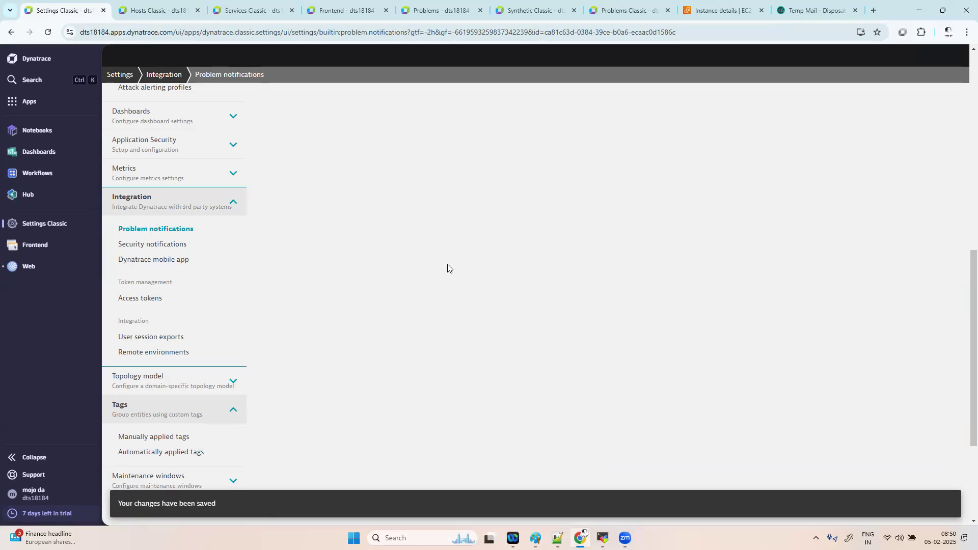
# - Expand the xyz notification to verify its subject ends with {ProblemURL}: and uses the otelapp profile
pyautogui.scroll(3, 500, 333)
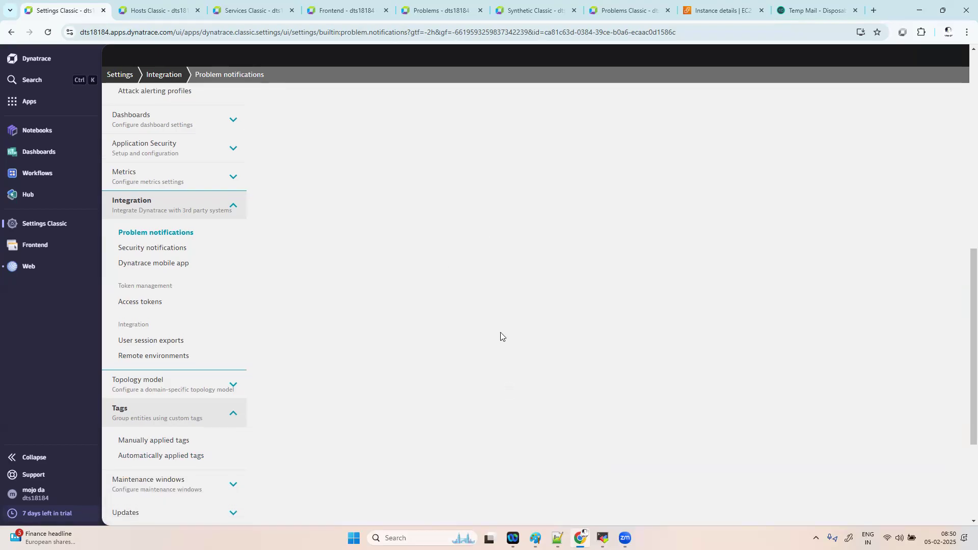
pyautogui.scroll(4, 500, 335)
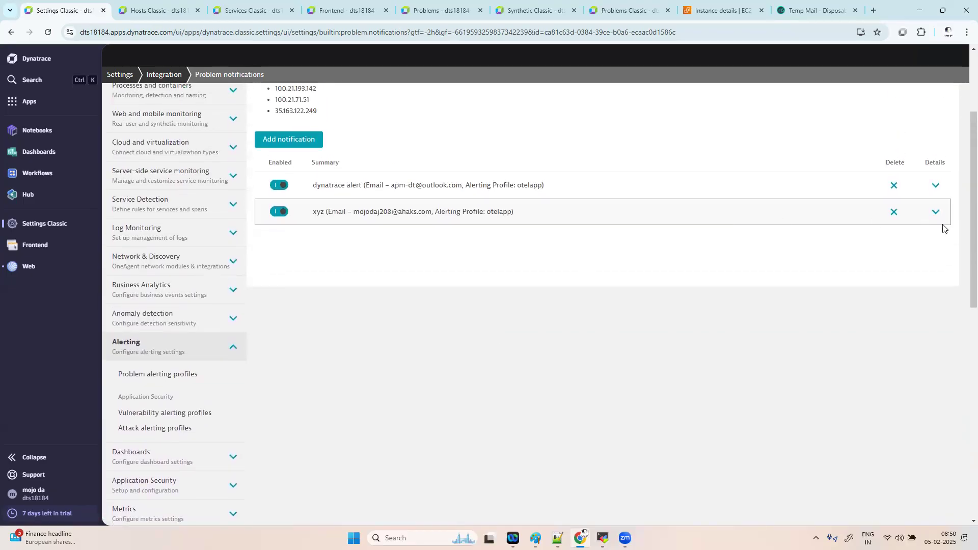
pyautogui.click(936, 212)
pyautogui.scroll(-7, 388, 344)
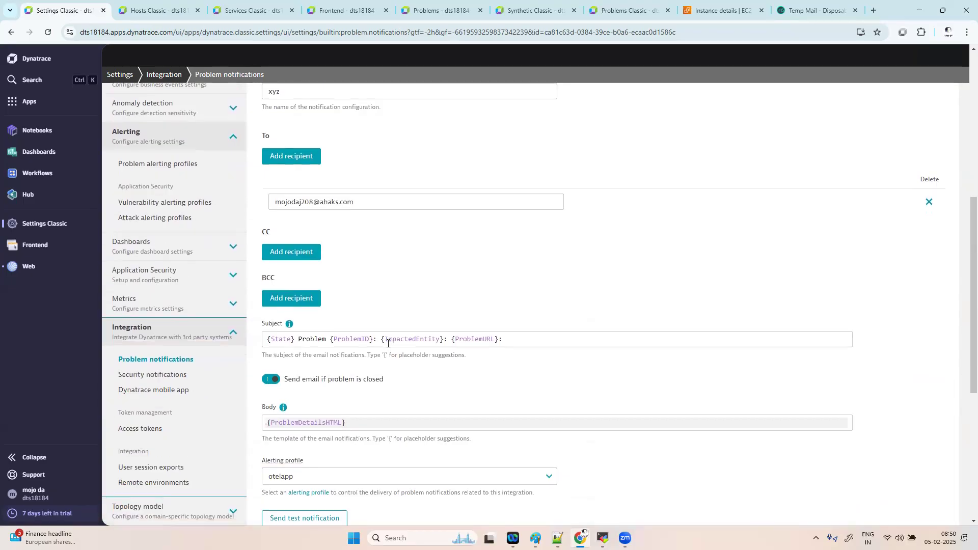
# - Review the available Subject placeholders in the info help, then dismiss it
pyautogui.moveTo(289, 173)
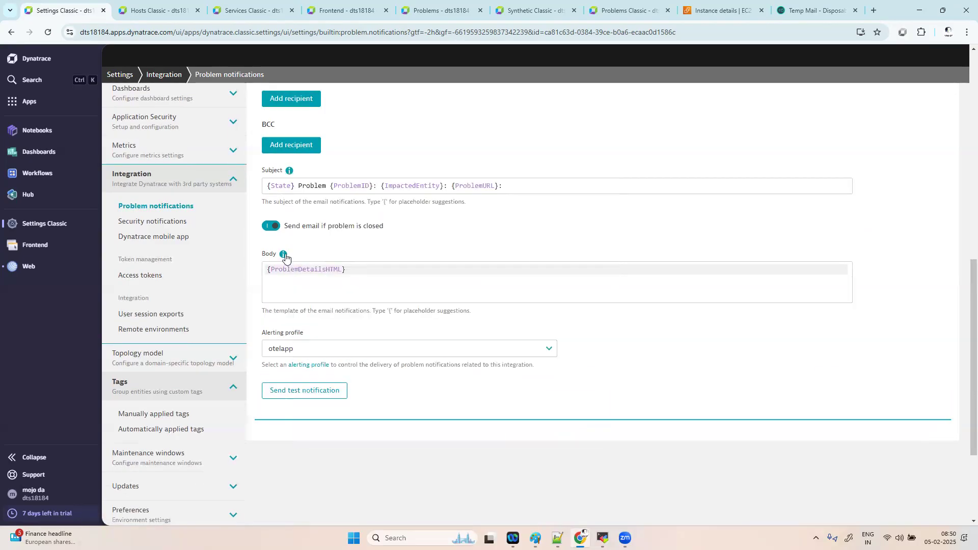
pyautogui.click(283, 254)
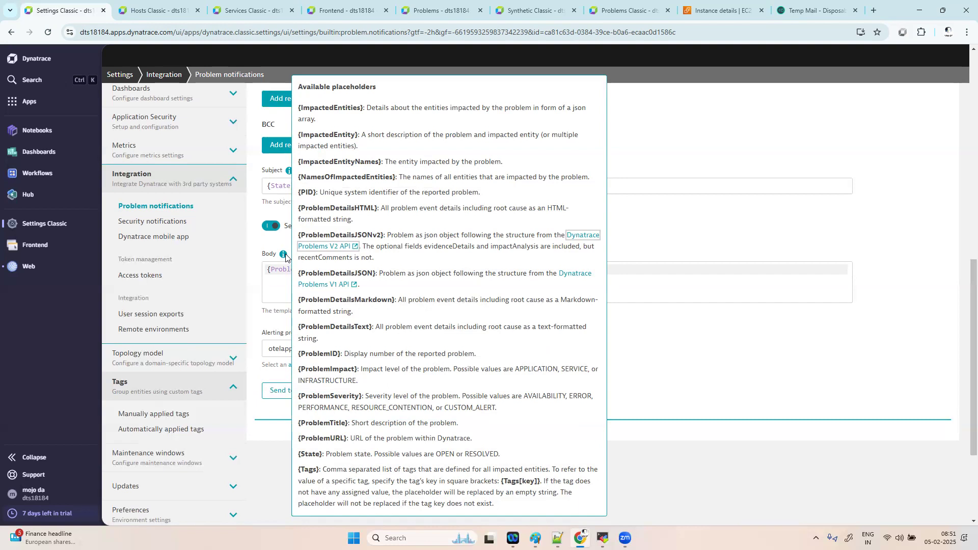
pyautogui.click(273, 288)
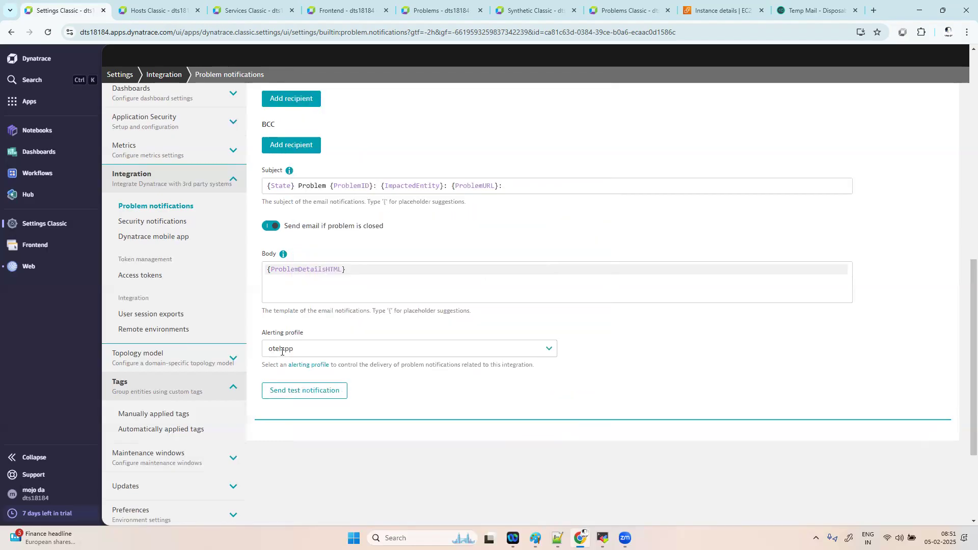
# - Leave the test email in the Temp Mail tab and go back to the empty inbox list
pyautogui.click(815, 10)
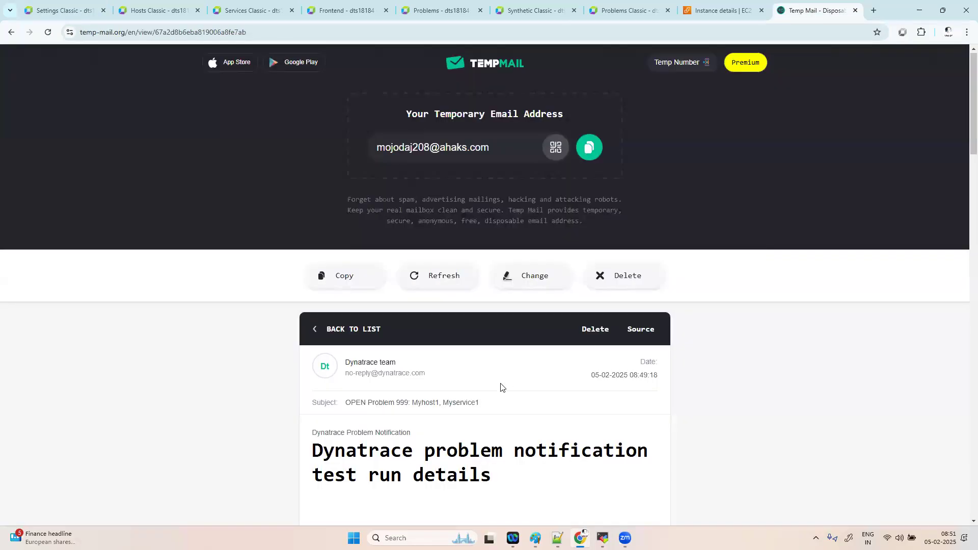
pyautogui.scroll(-1, 496, 357)
pyautogui.scroll(-2, 496, 349)
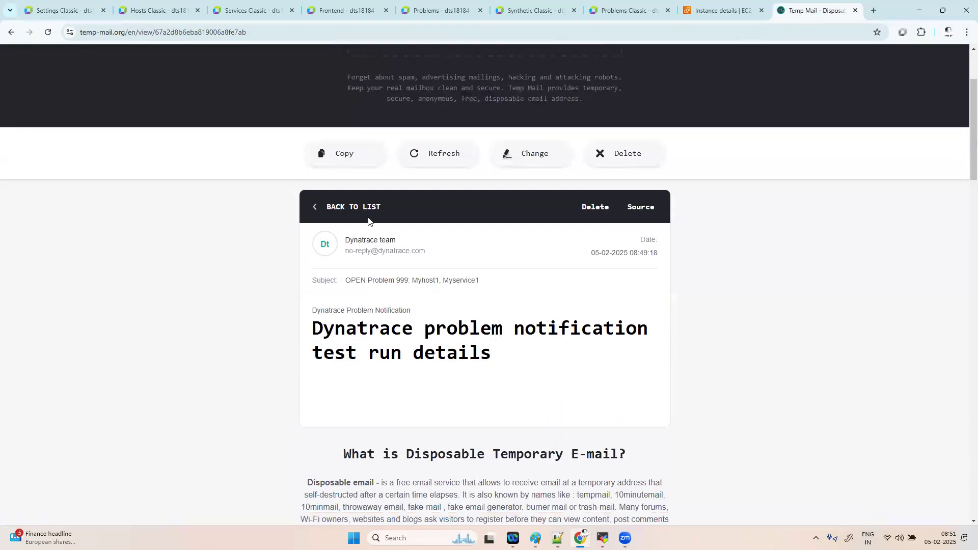
pyautogui.click(314, 207)
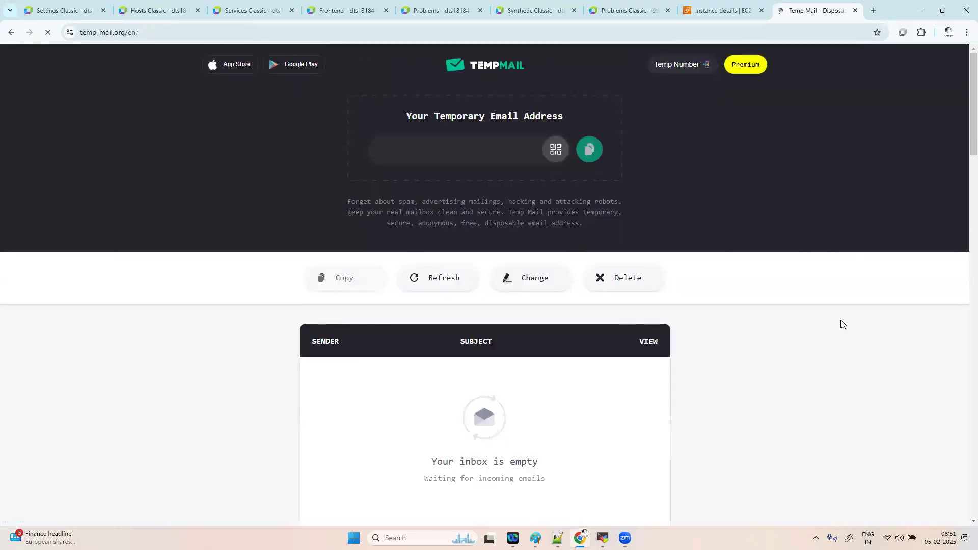
pyautogui.scroll(-3, 832, 309)
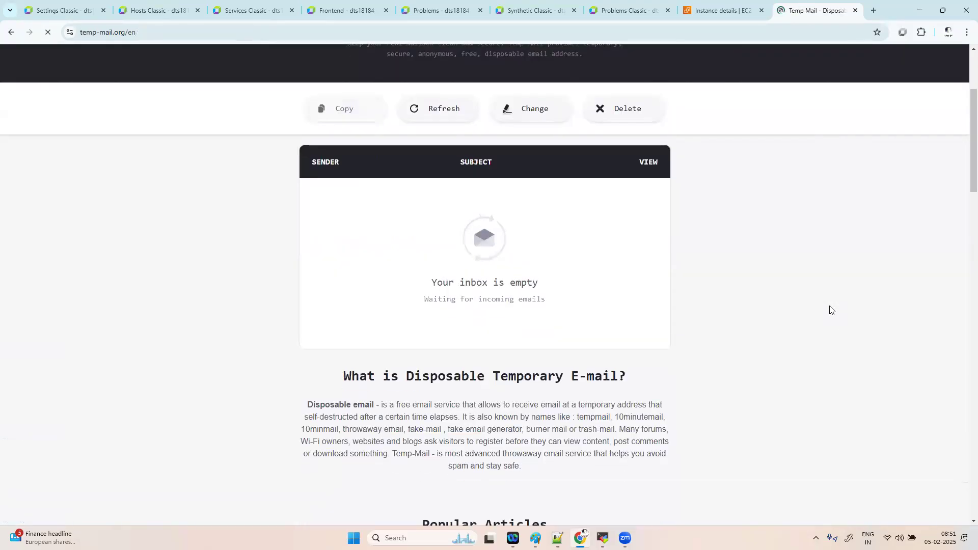